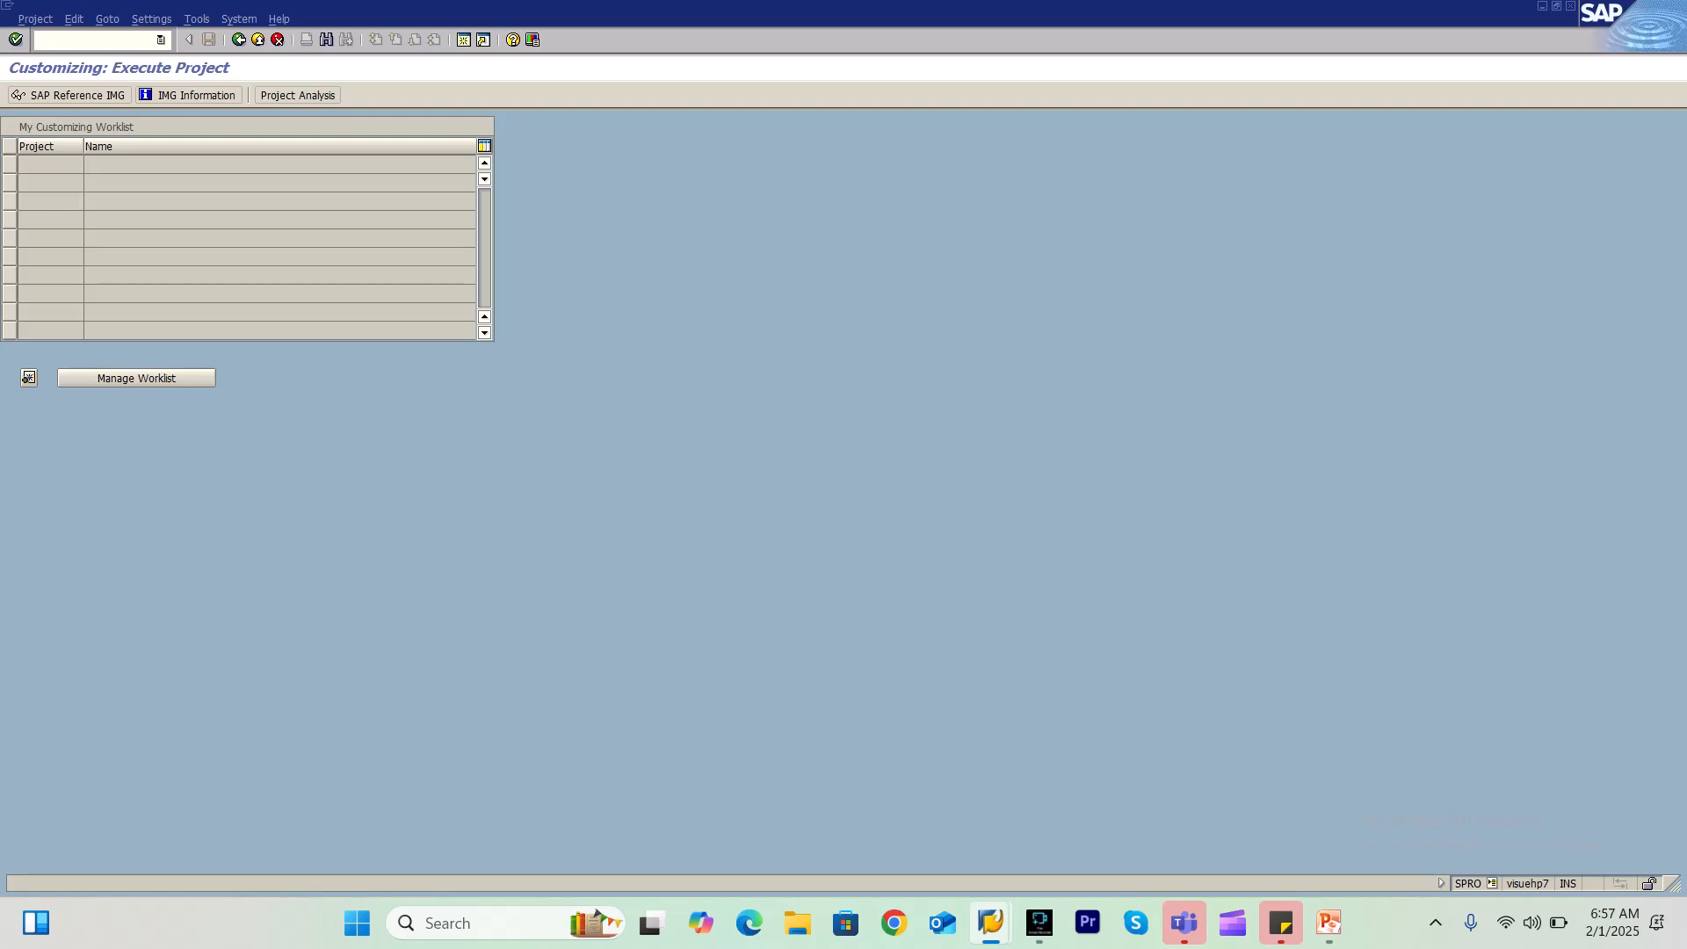
Display the SAP Reference IMG and expand Logistics - General down to the Batch Management activities
key(F5)
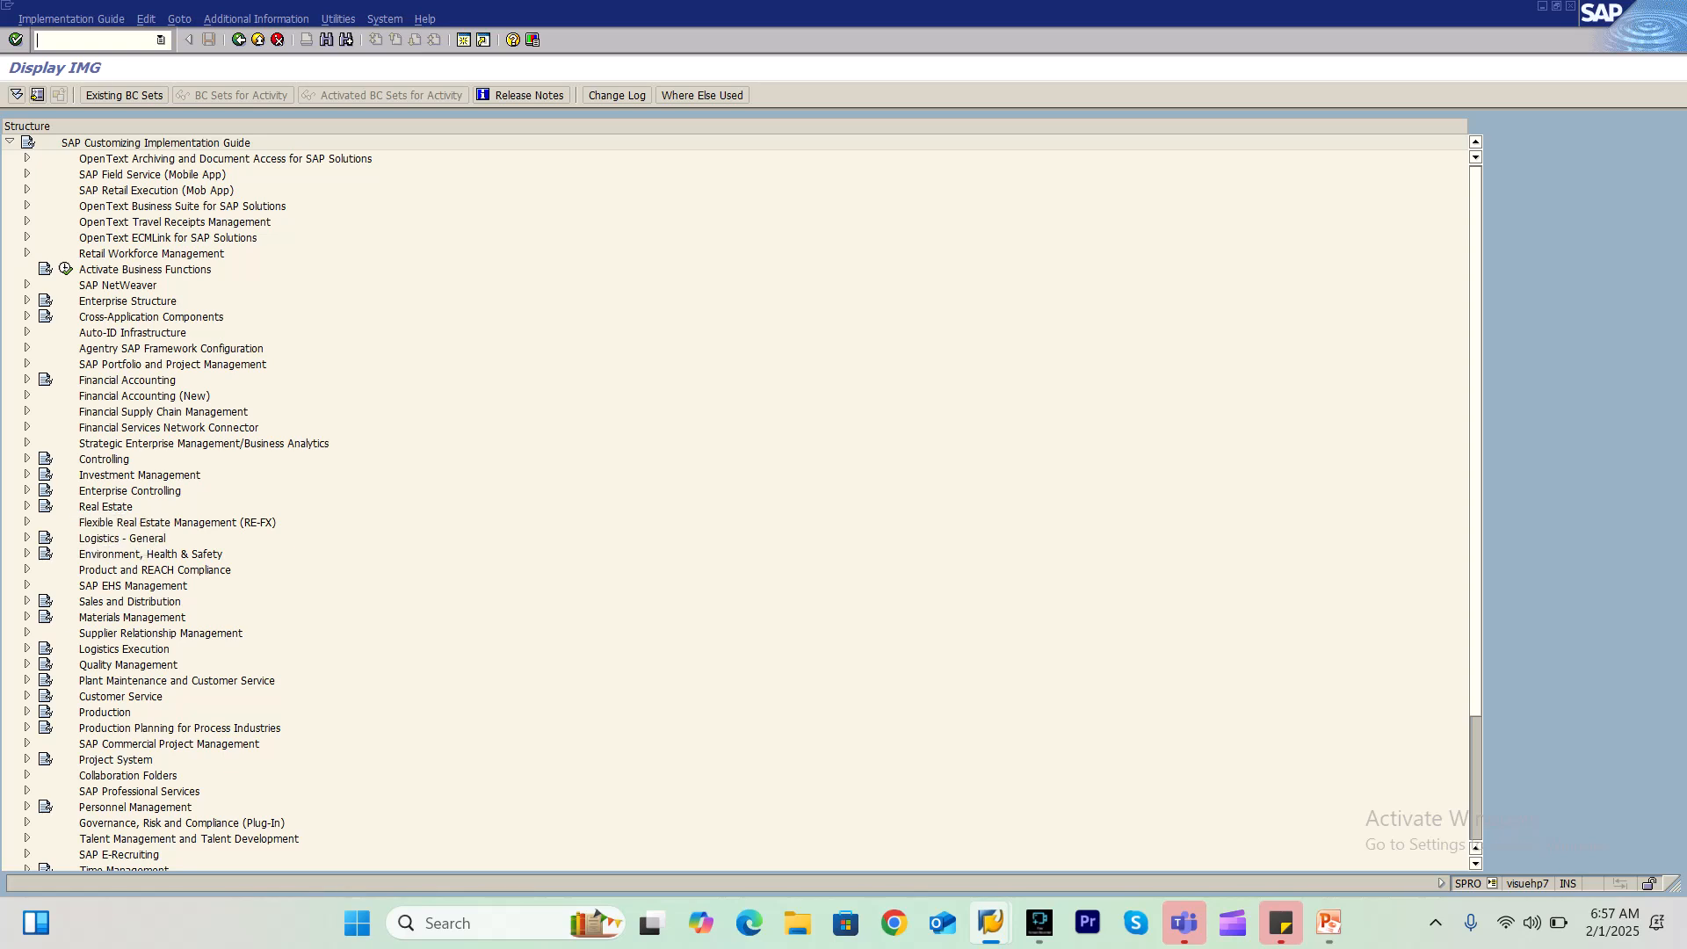
click(27, 537)
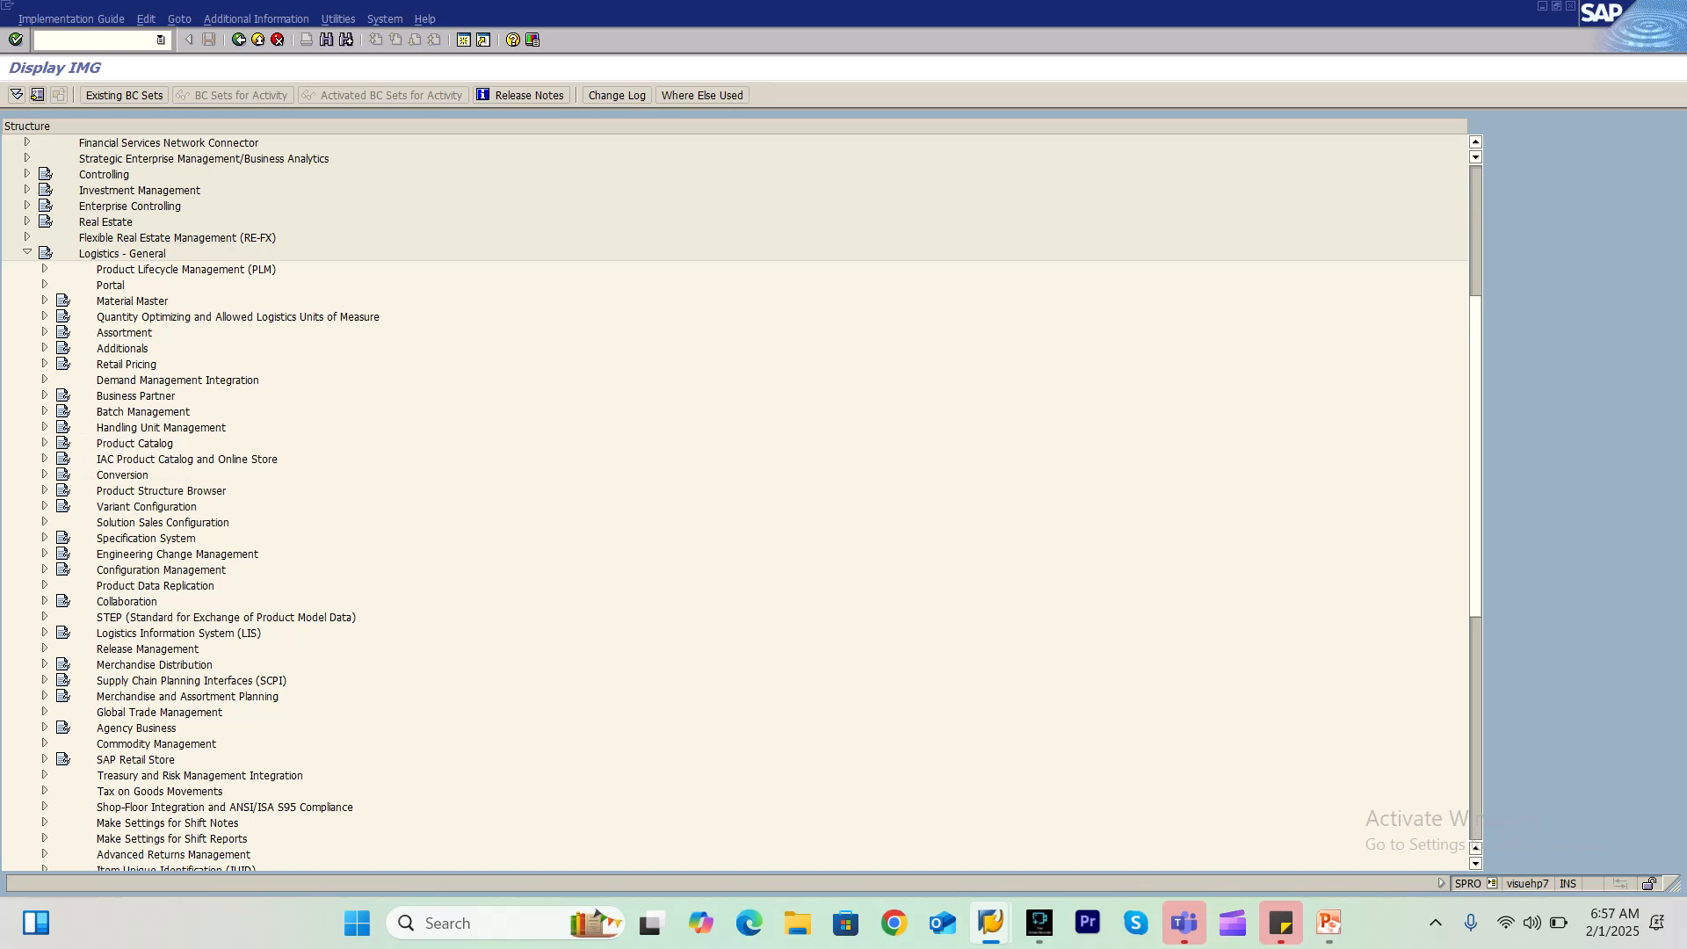
click(45, 410)
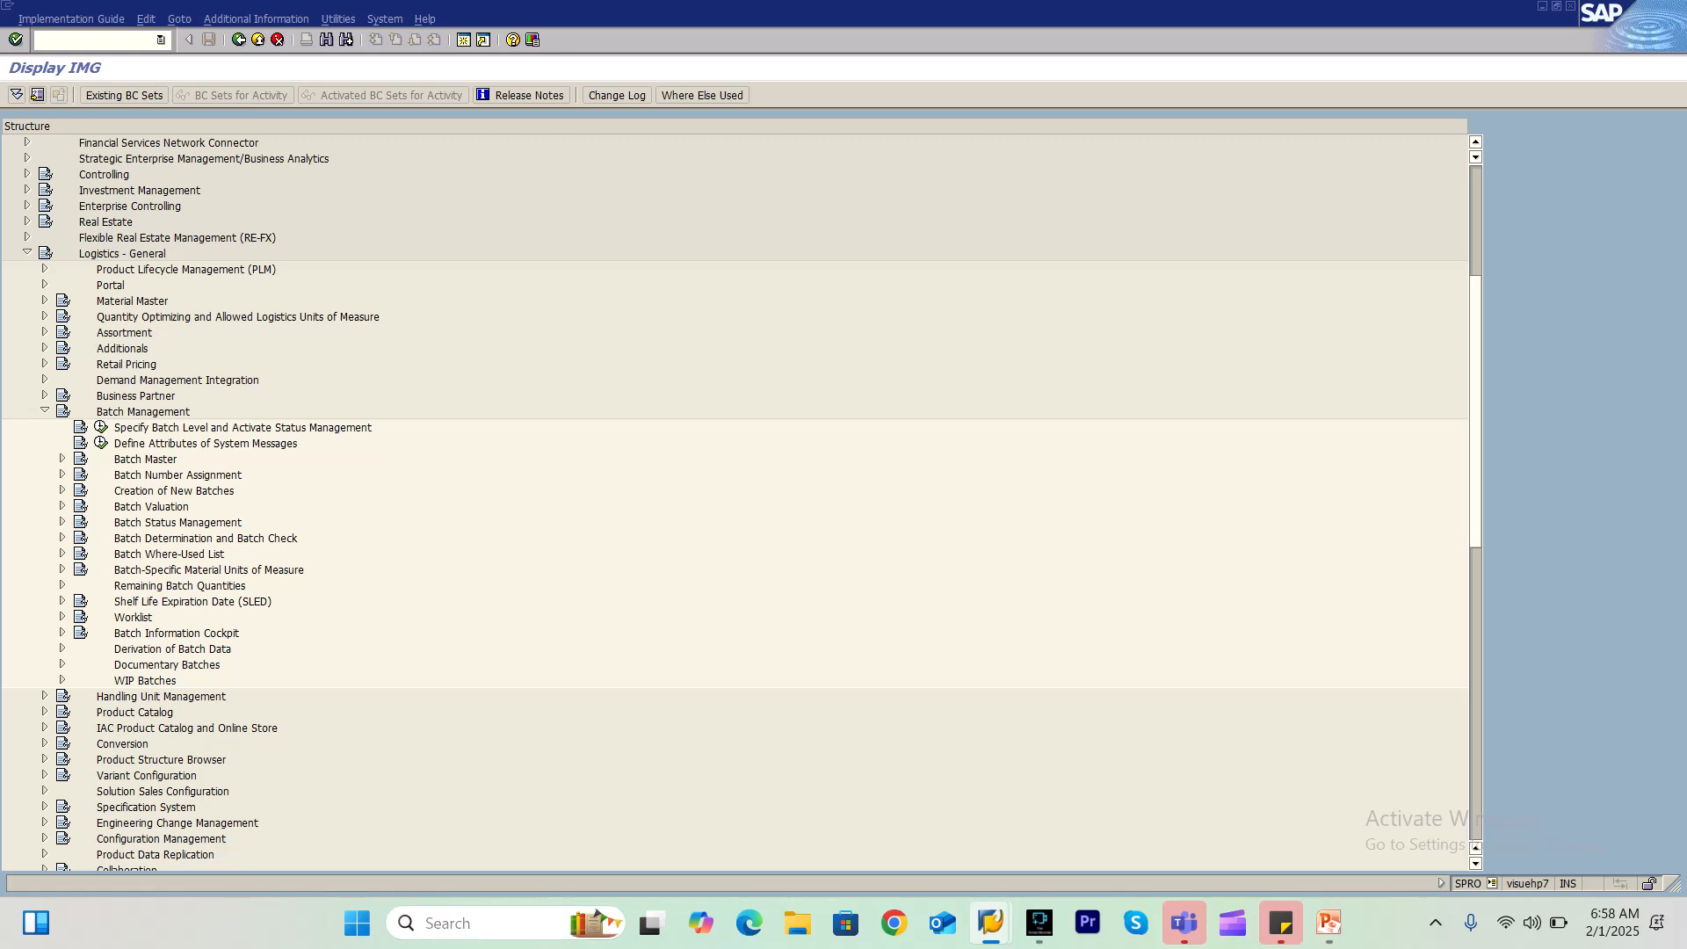
click(492, 922)
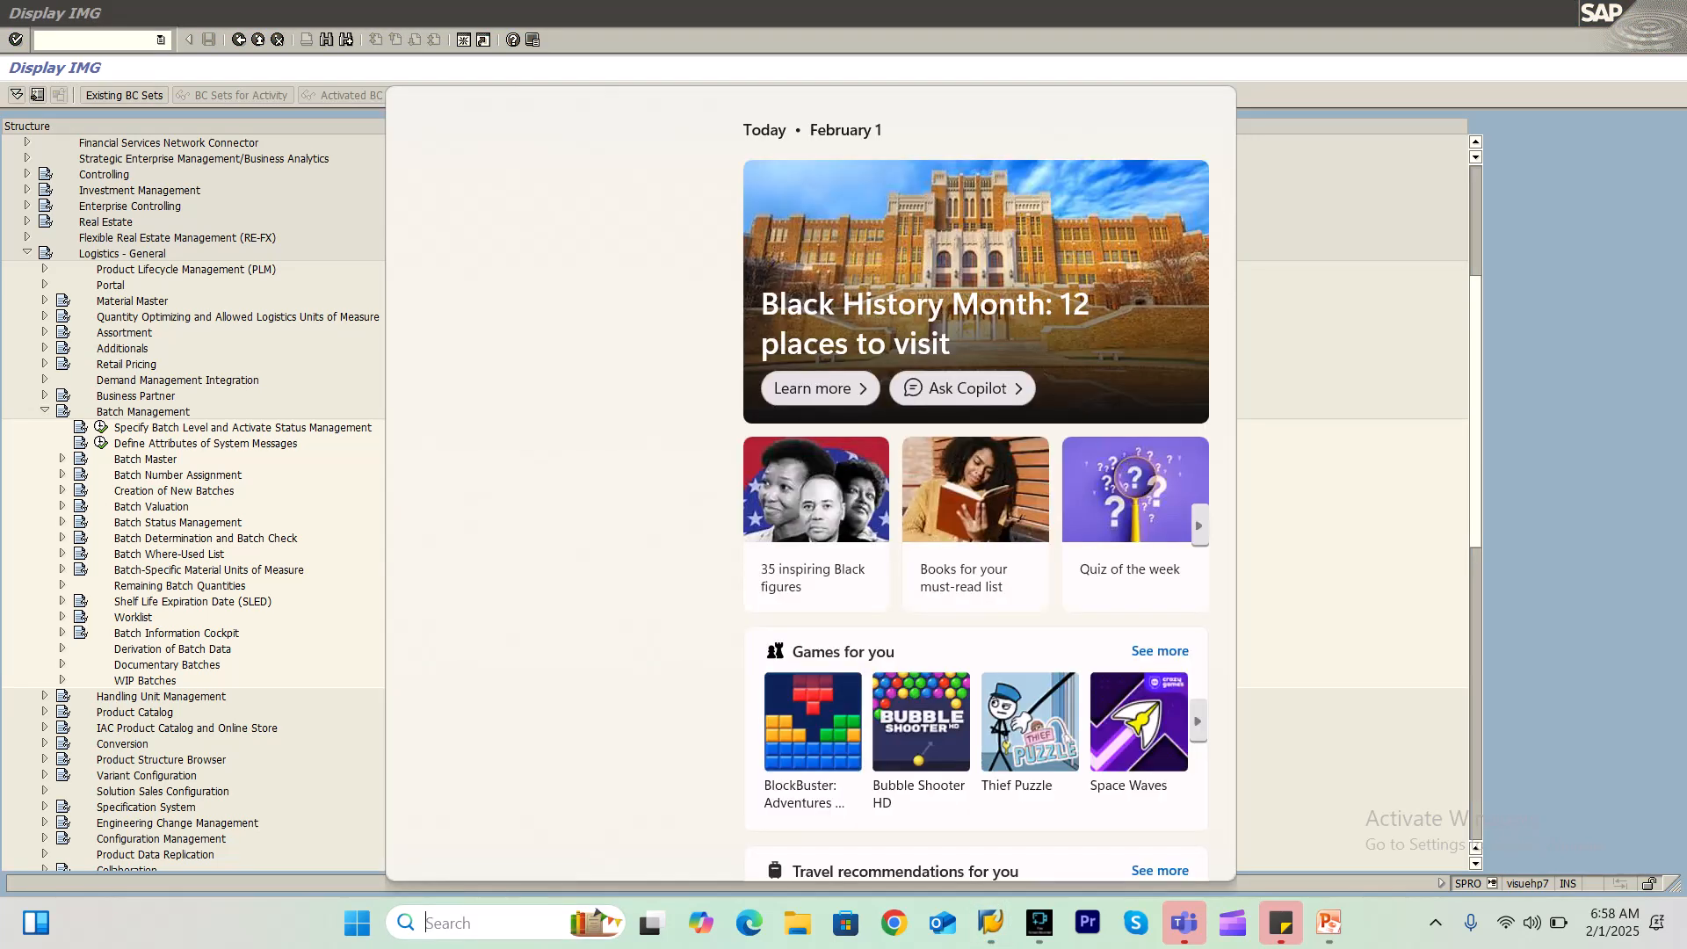
text(sn)
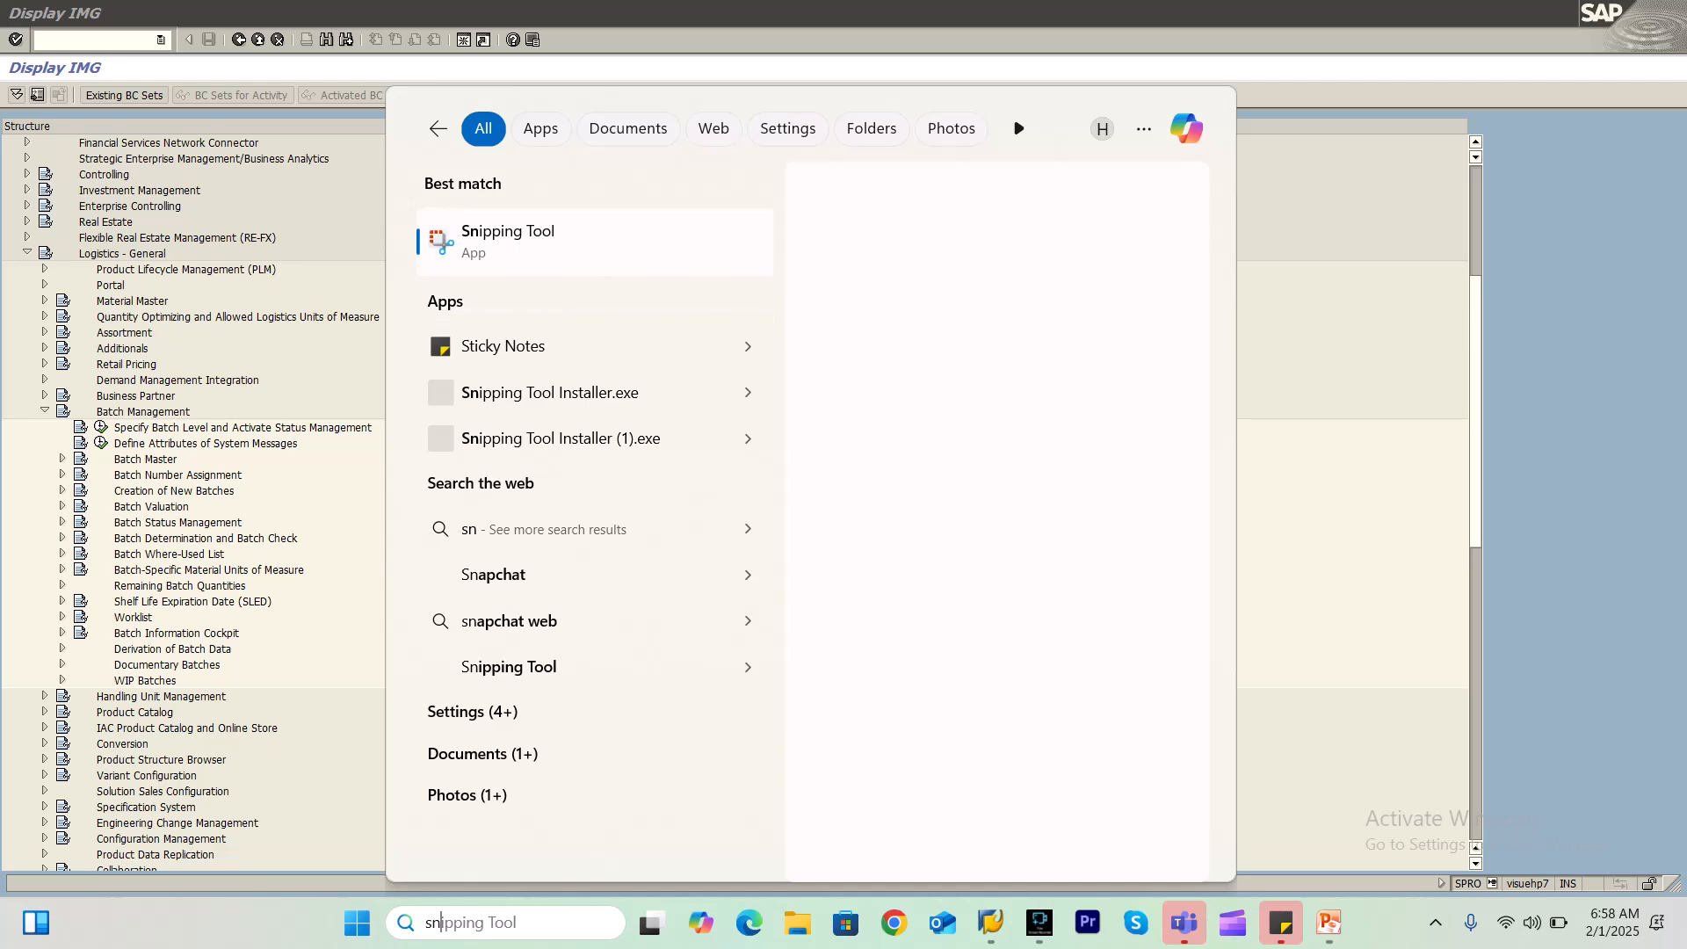
key(Return)
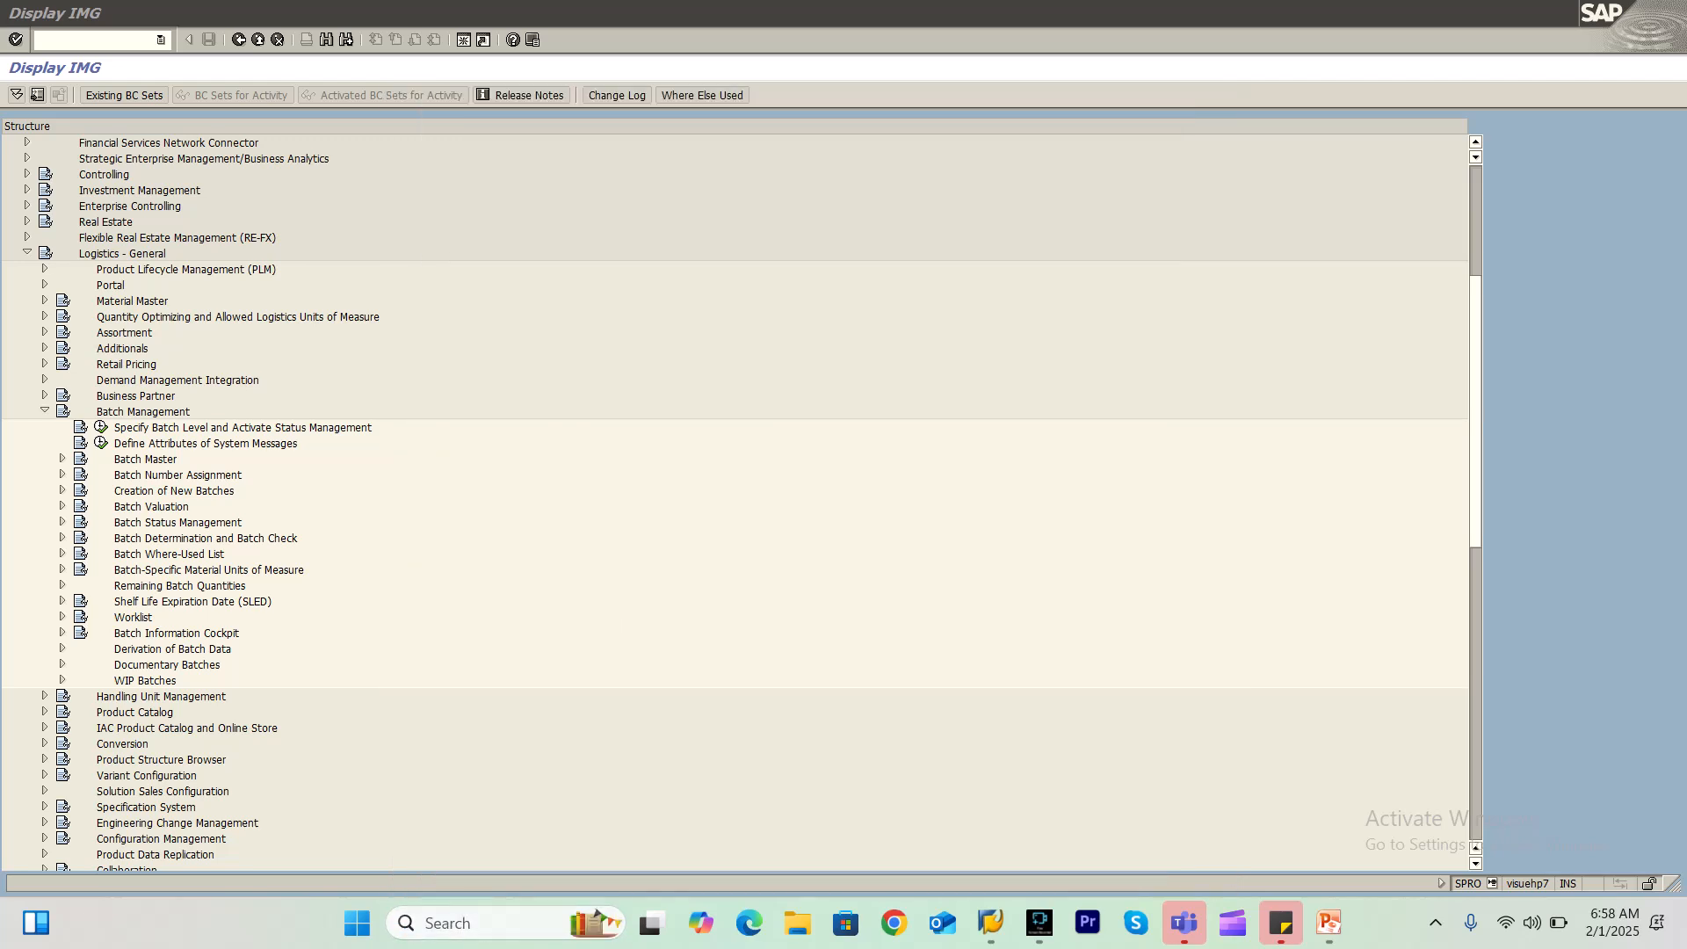
click(234, 61)
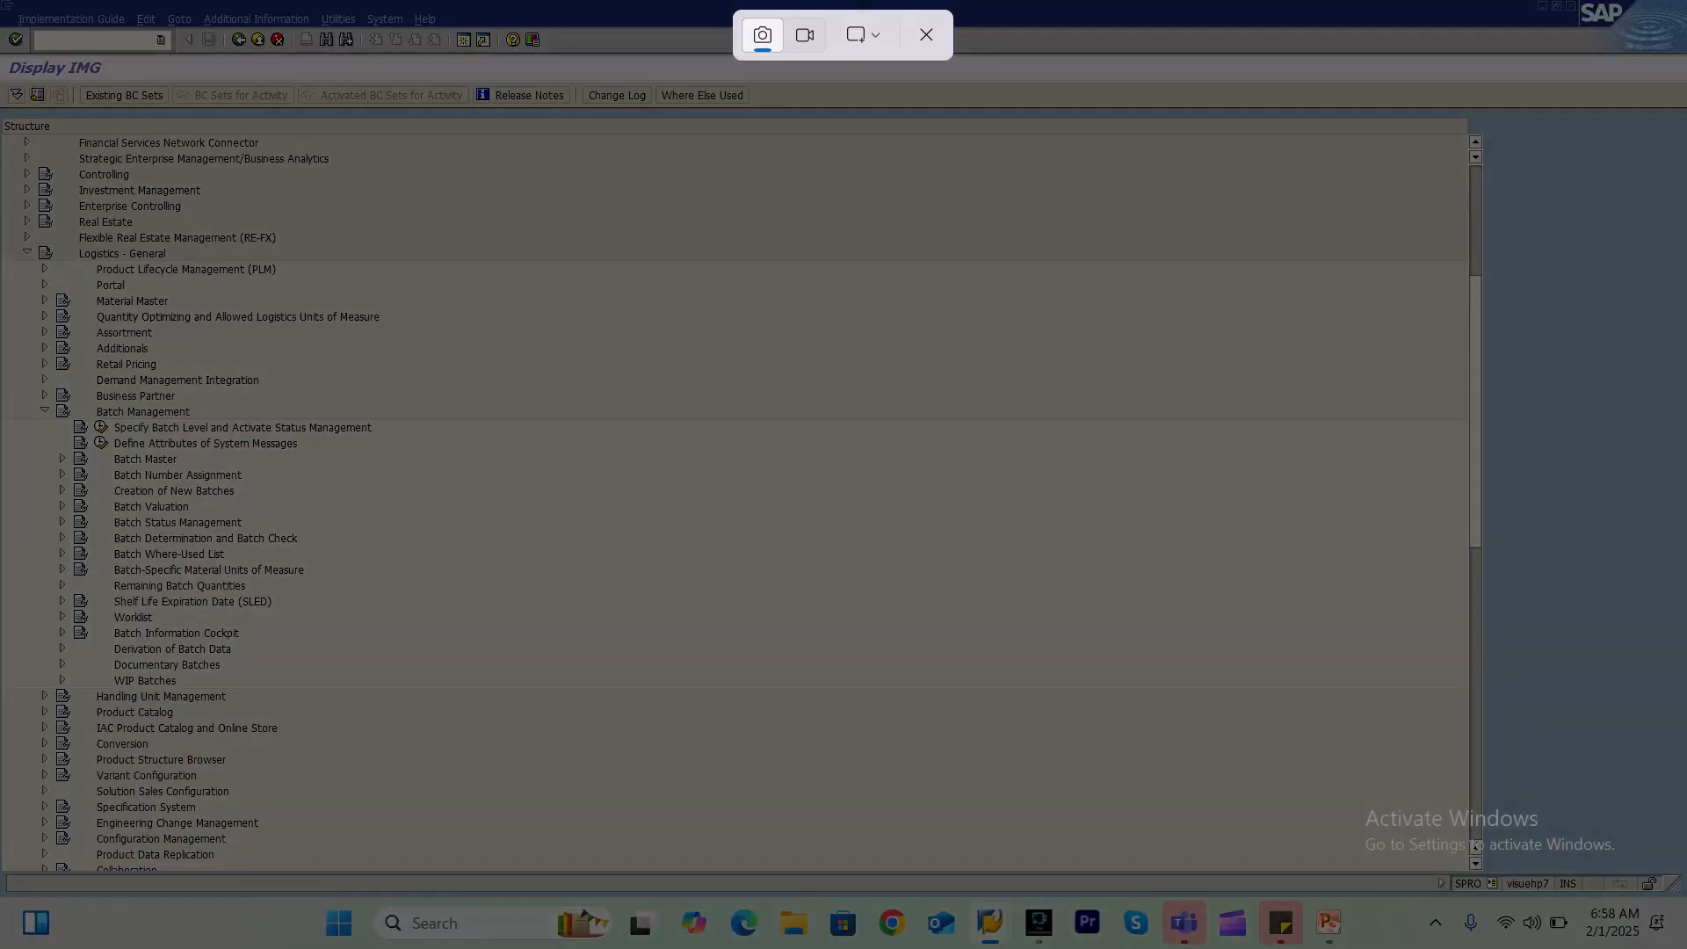
drag(14, 386, 108, 401)
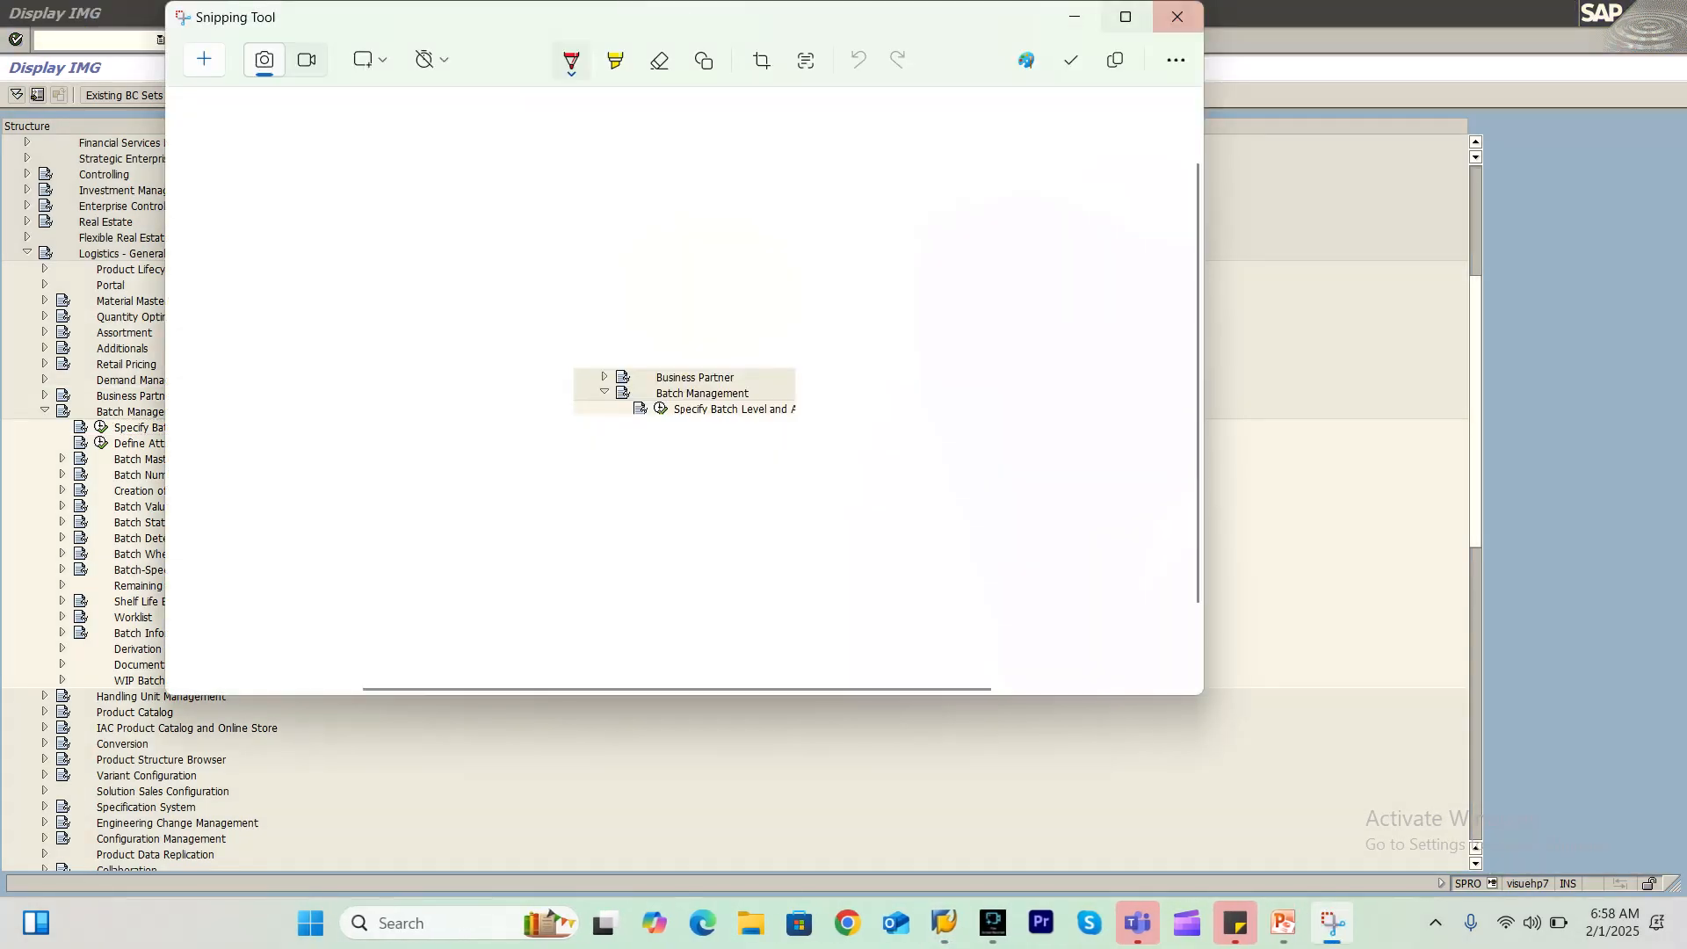
key(alt+F4)
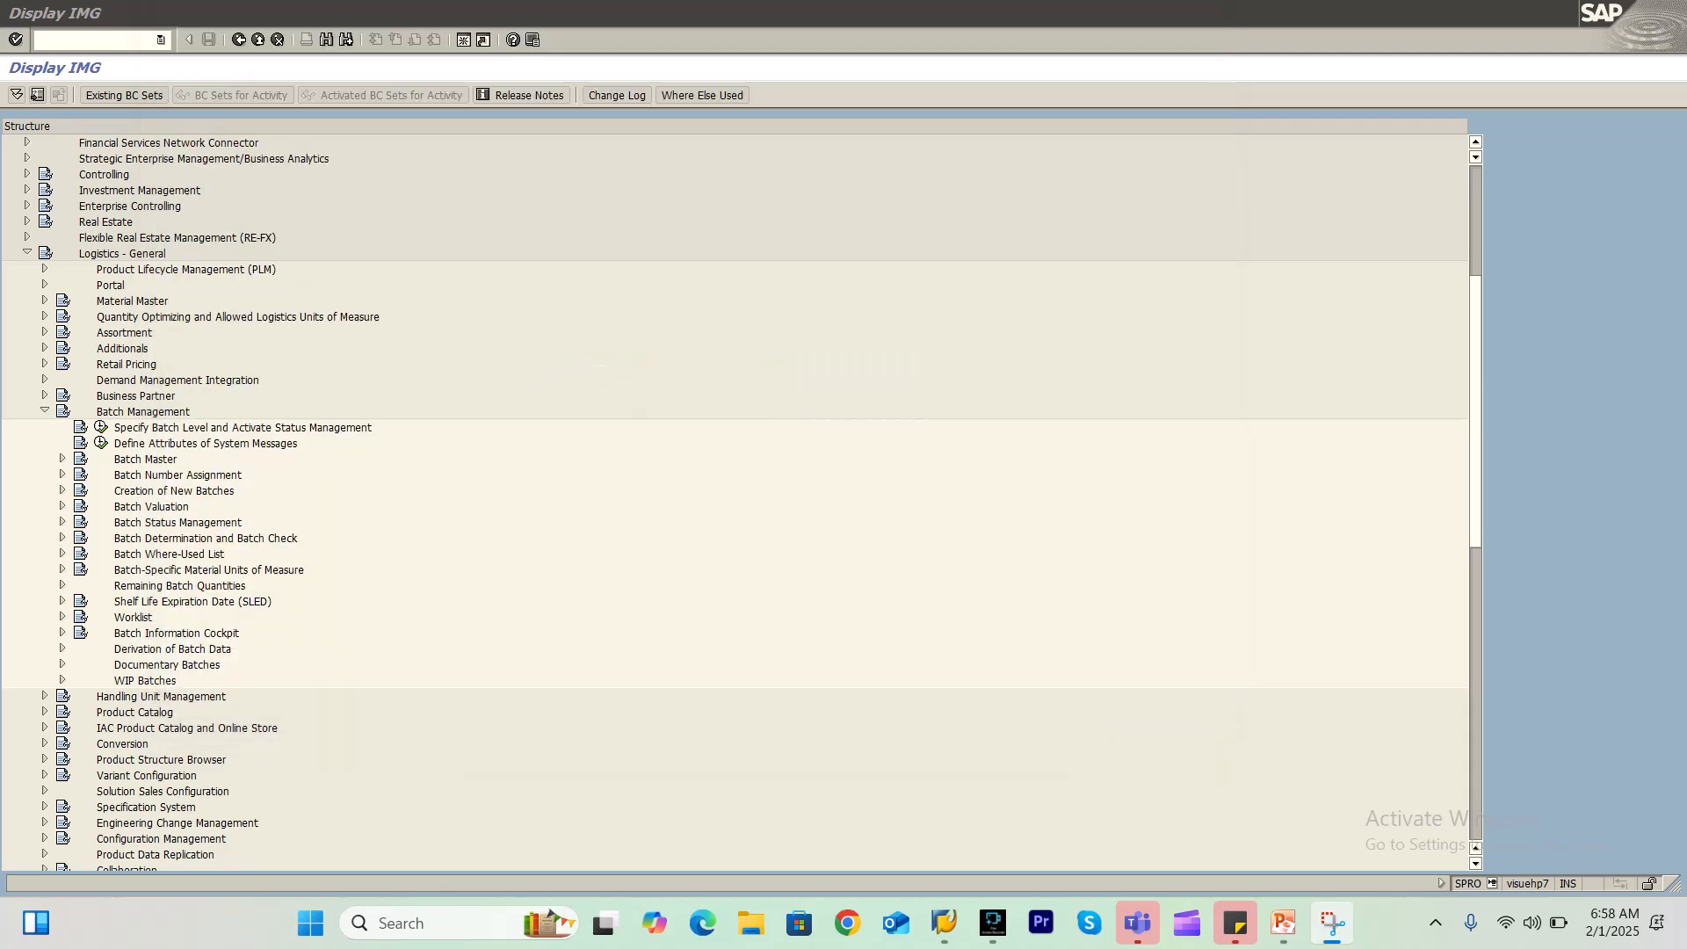
Capture a snip of the Batch Management node with its Specify Batch Level and Activate Status Management activity, and close the snip
key(super+shift+s)
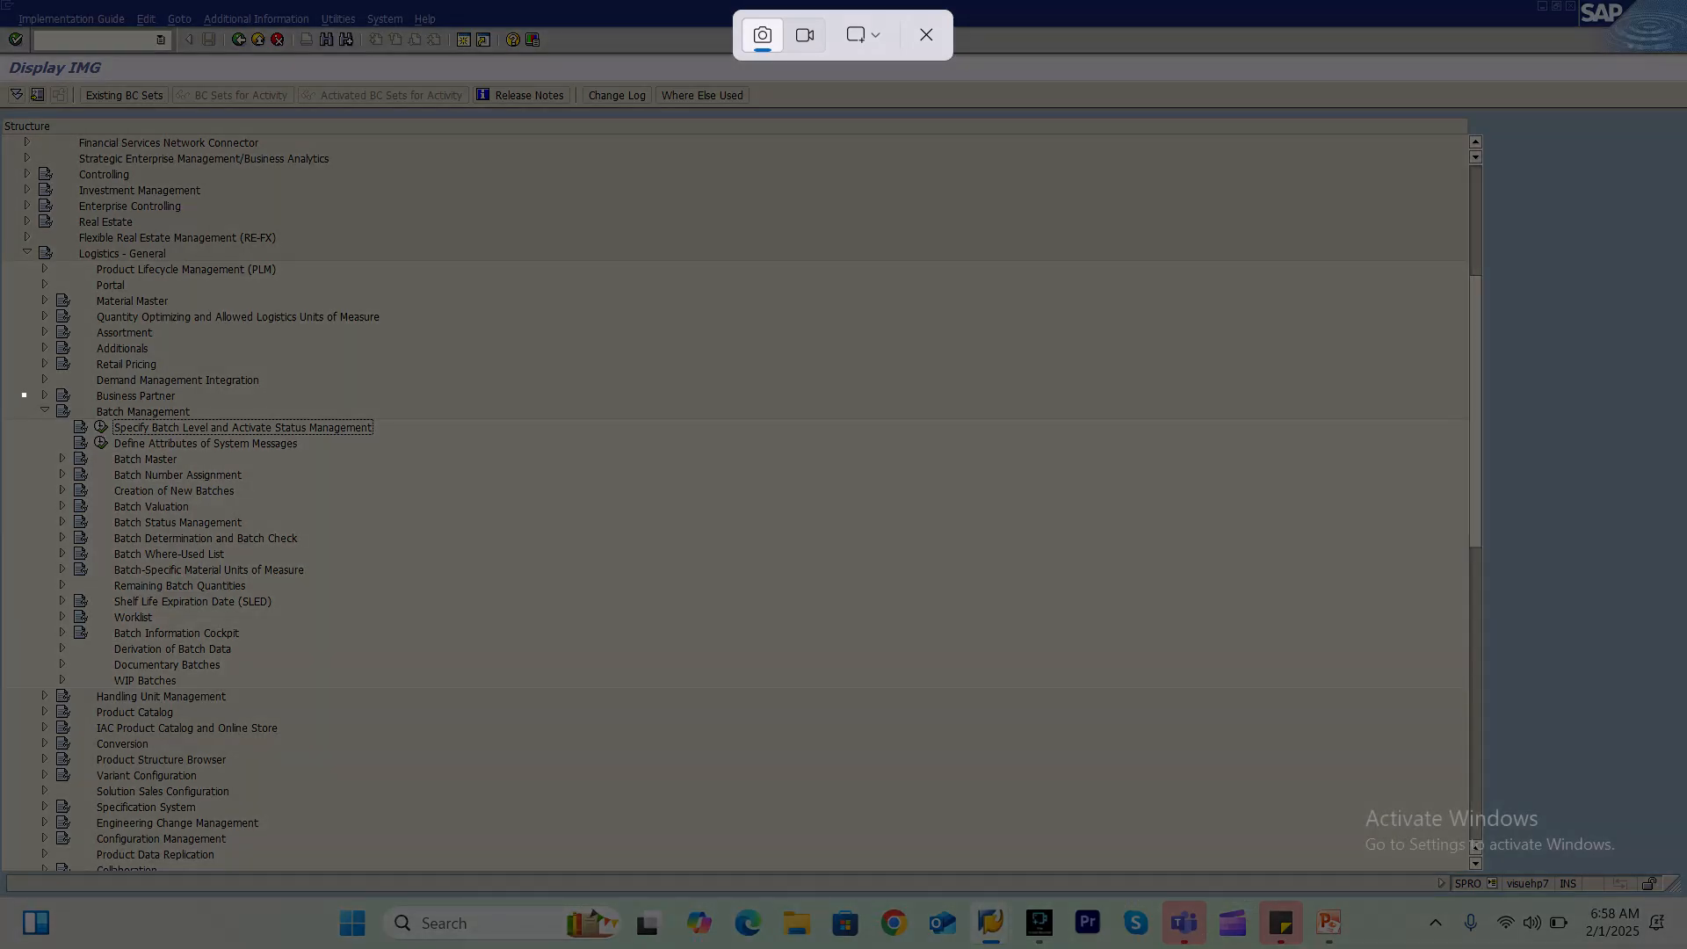
drag(23, 395, 406, 443)
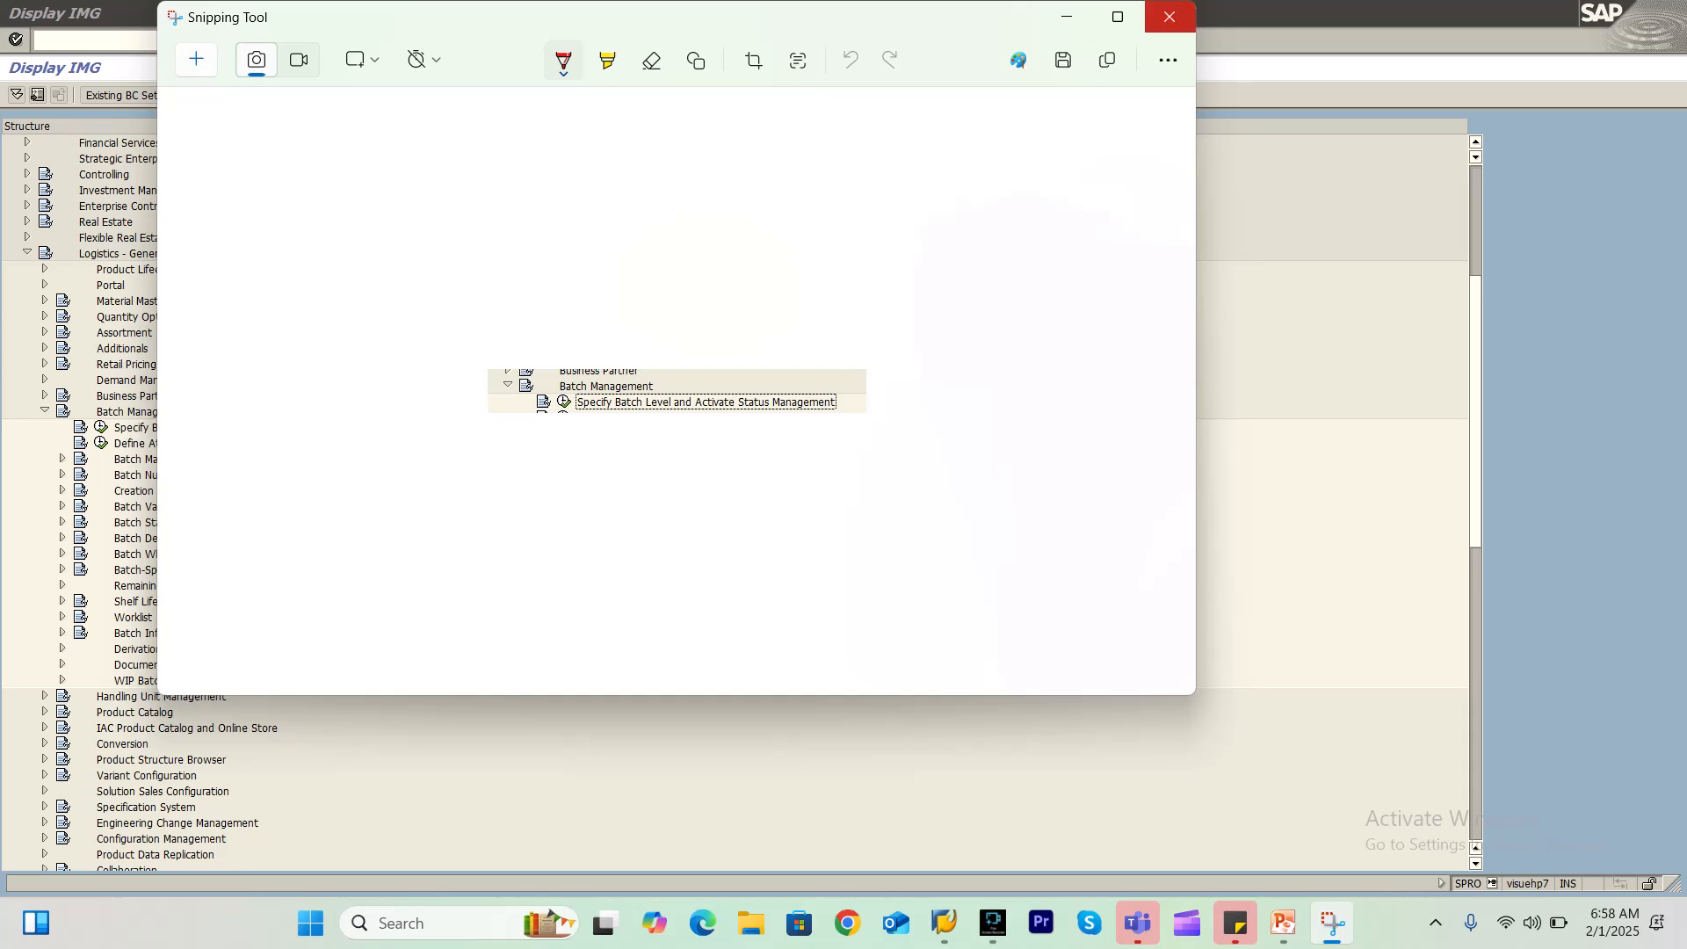
click(1168, 17)
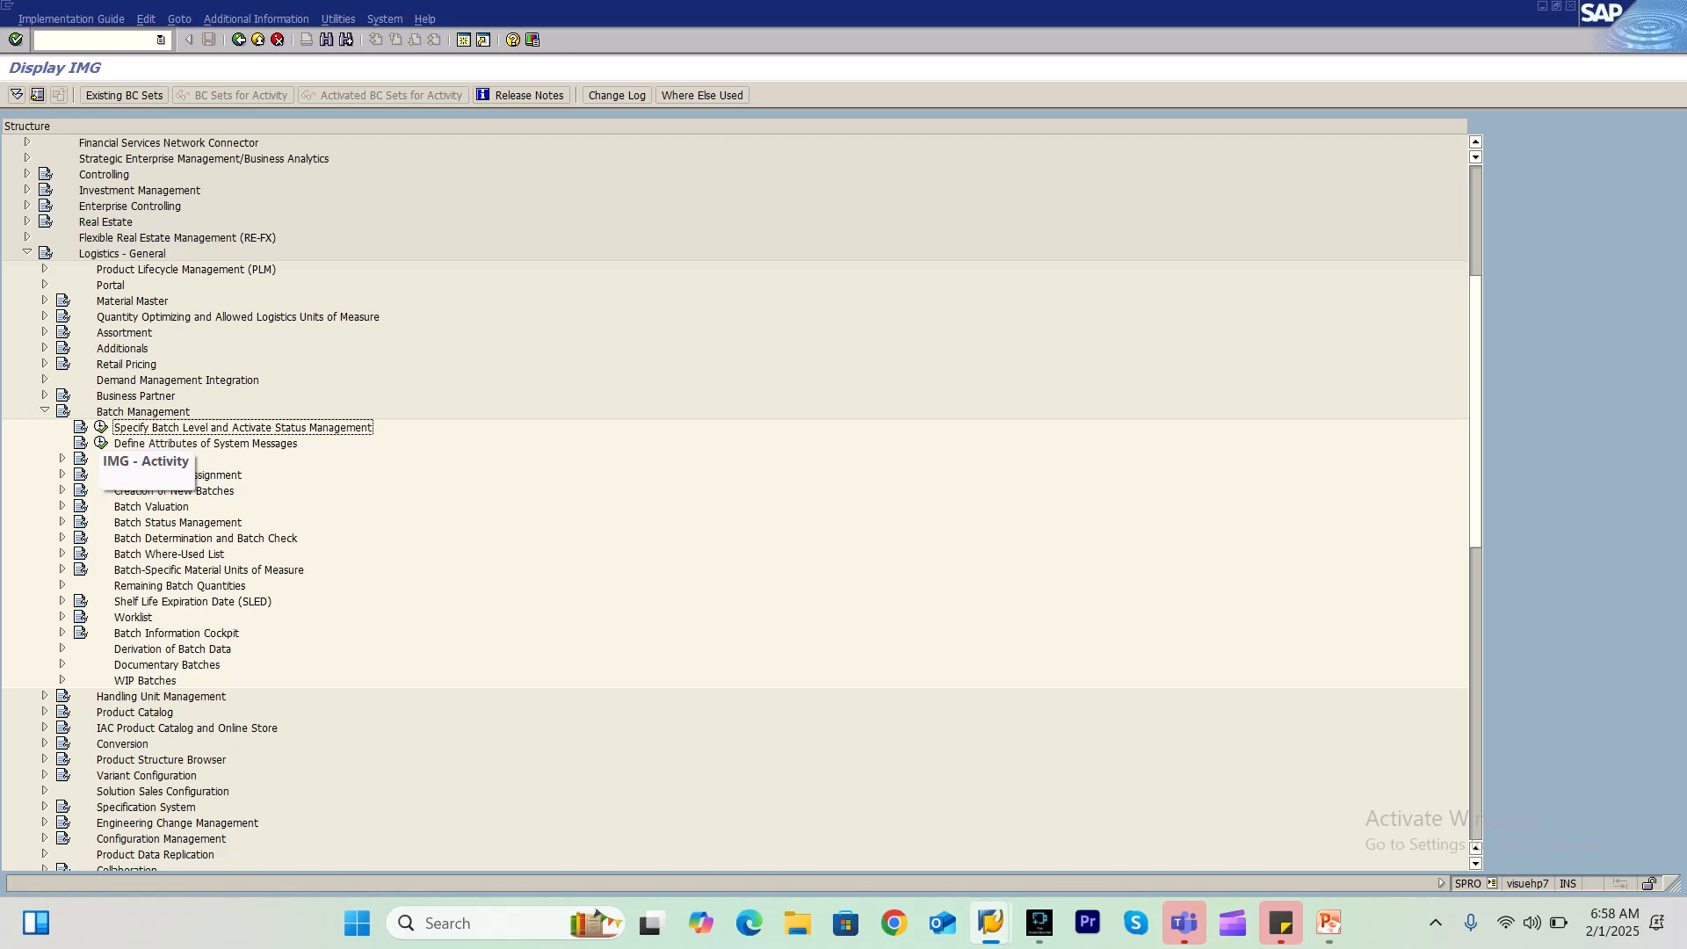
Execute Specify Batch Level and Activate Status Management and open the settings for the initial status of a new batch
click(101, 427)
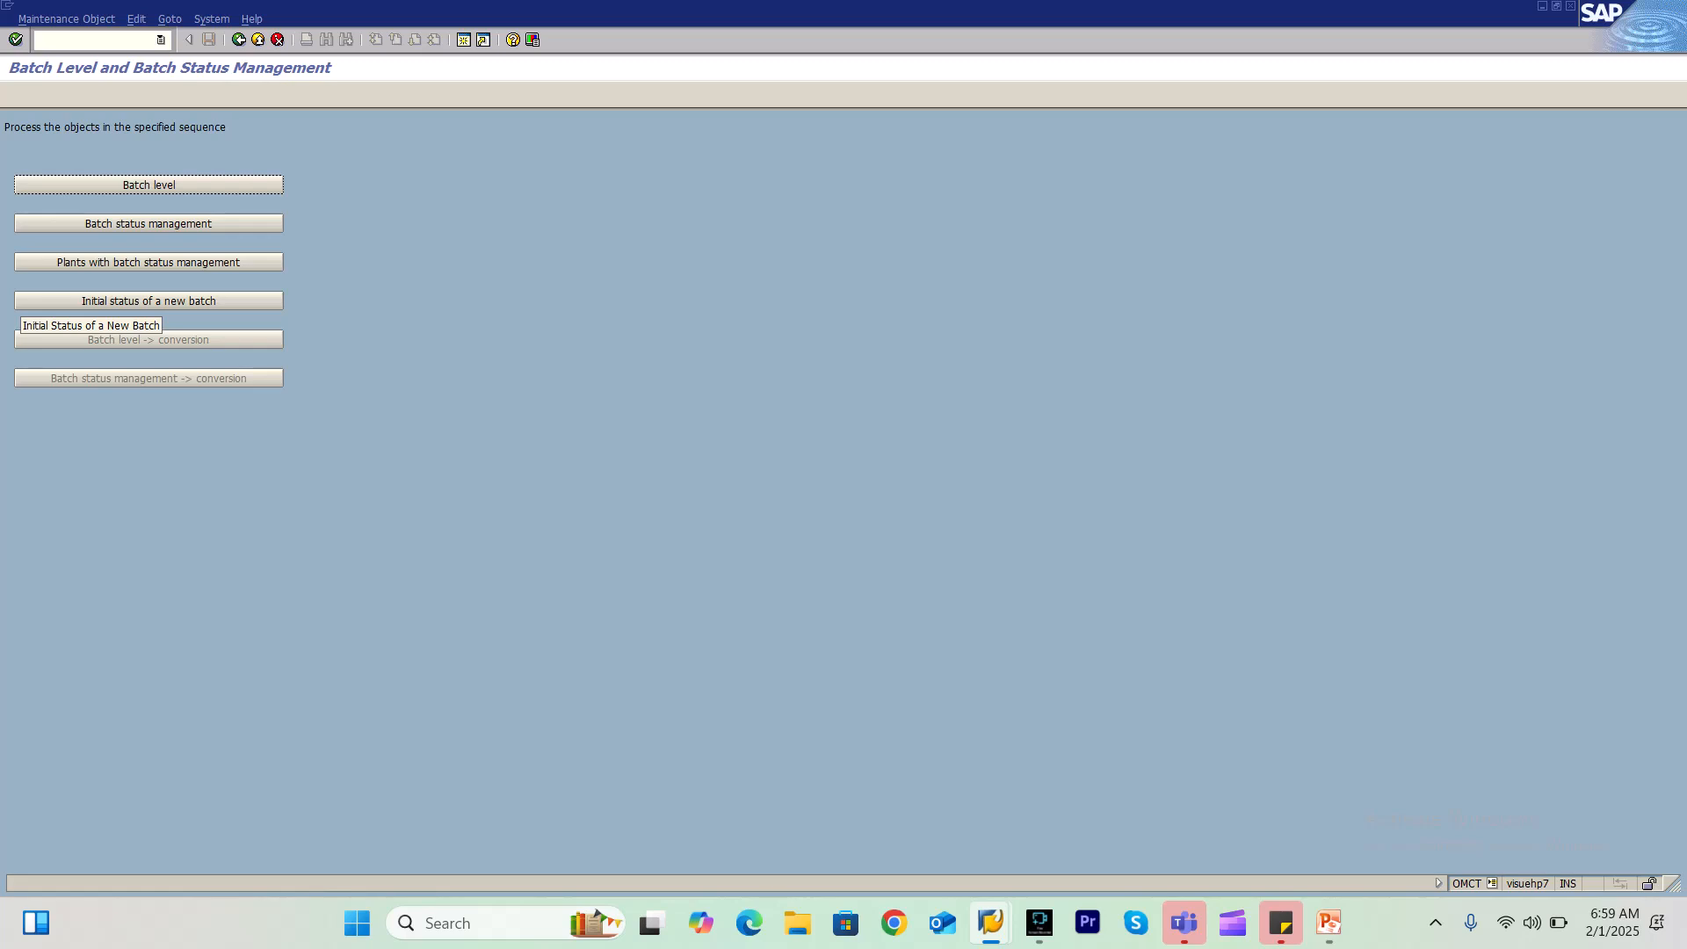
click(23, 302)
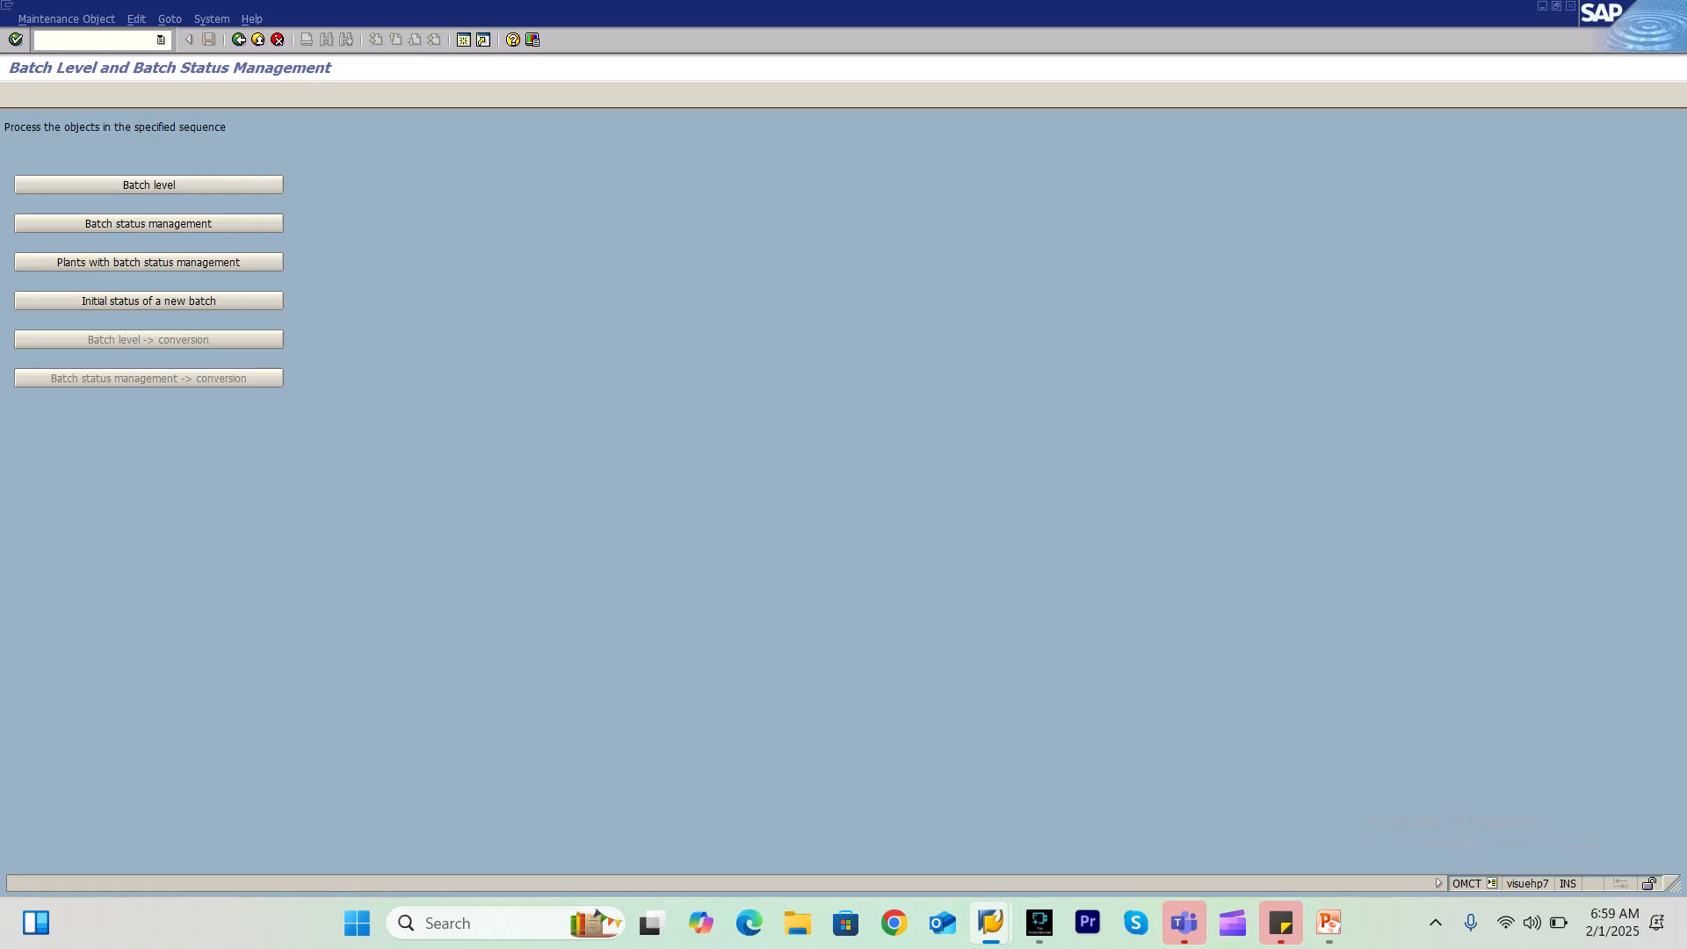
click(149, 301)
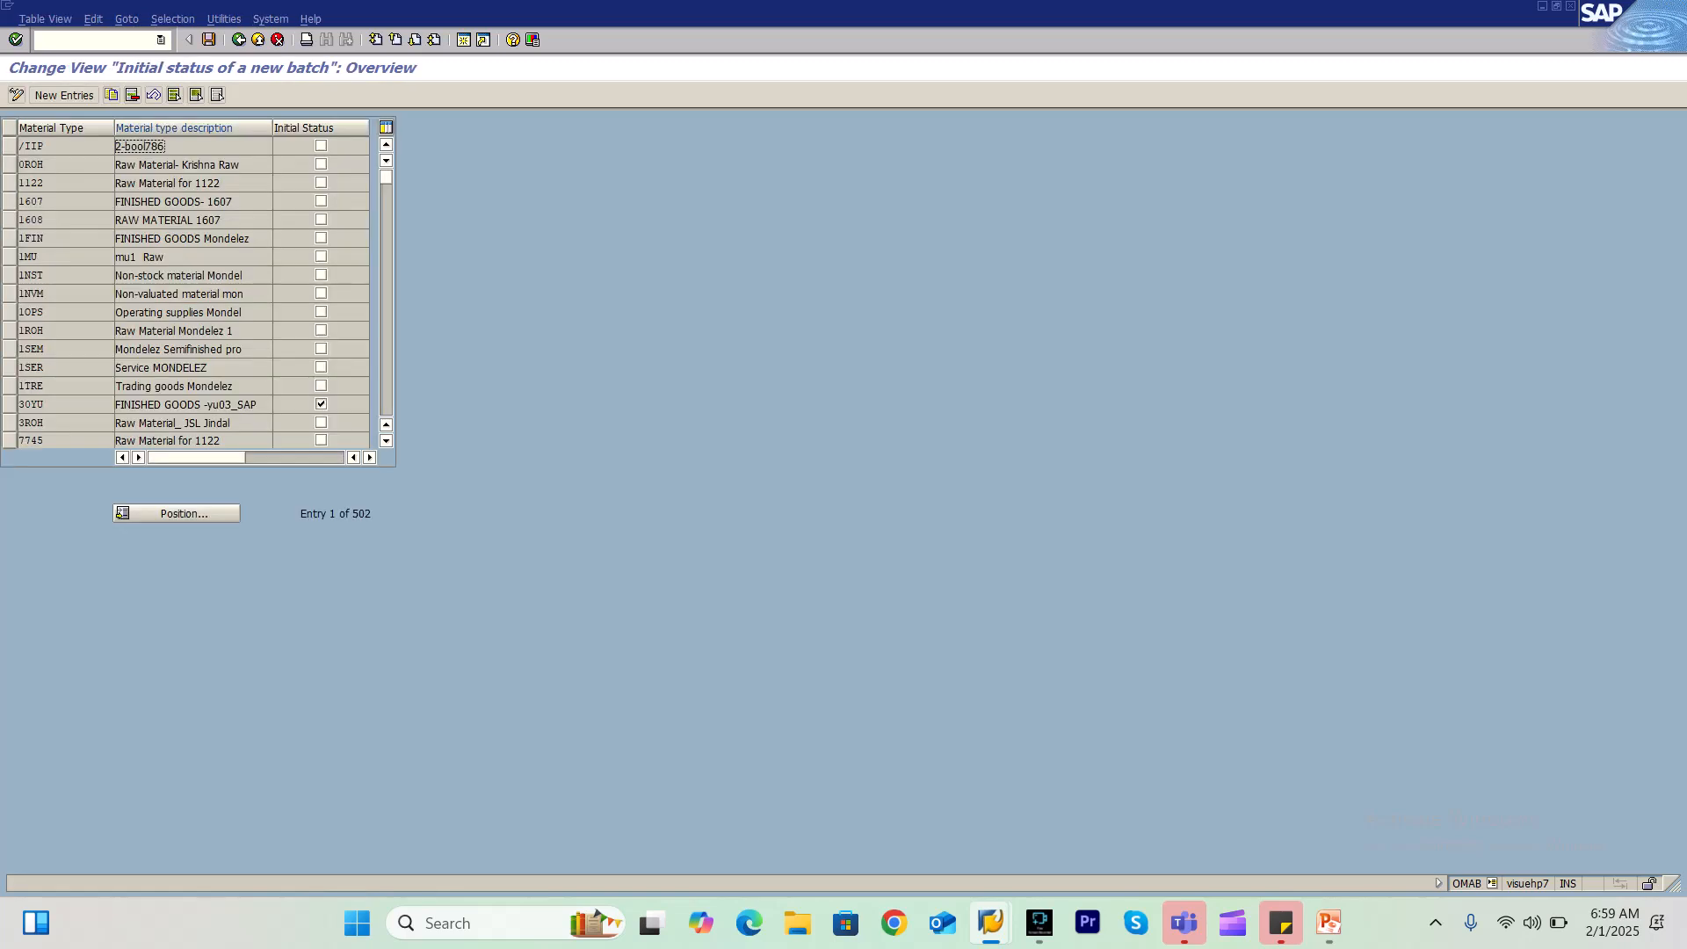
Position the list at material type FERT, check its Initial Status setting, and return to the IMG structure
click(118, 510)
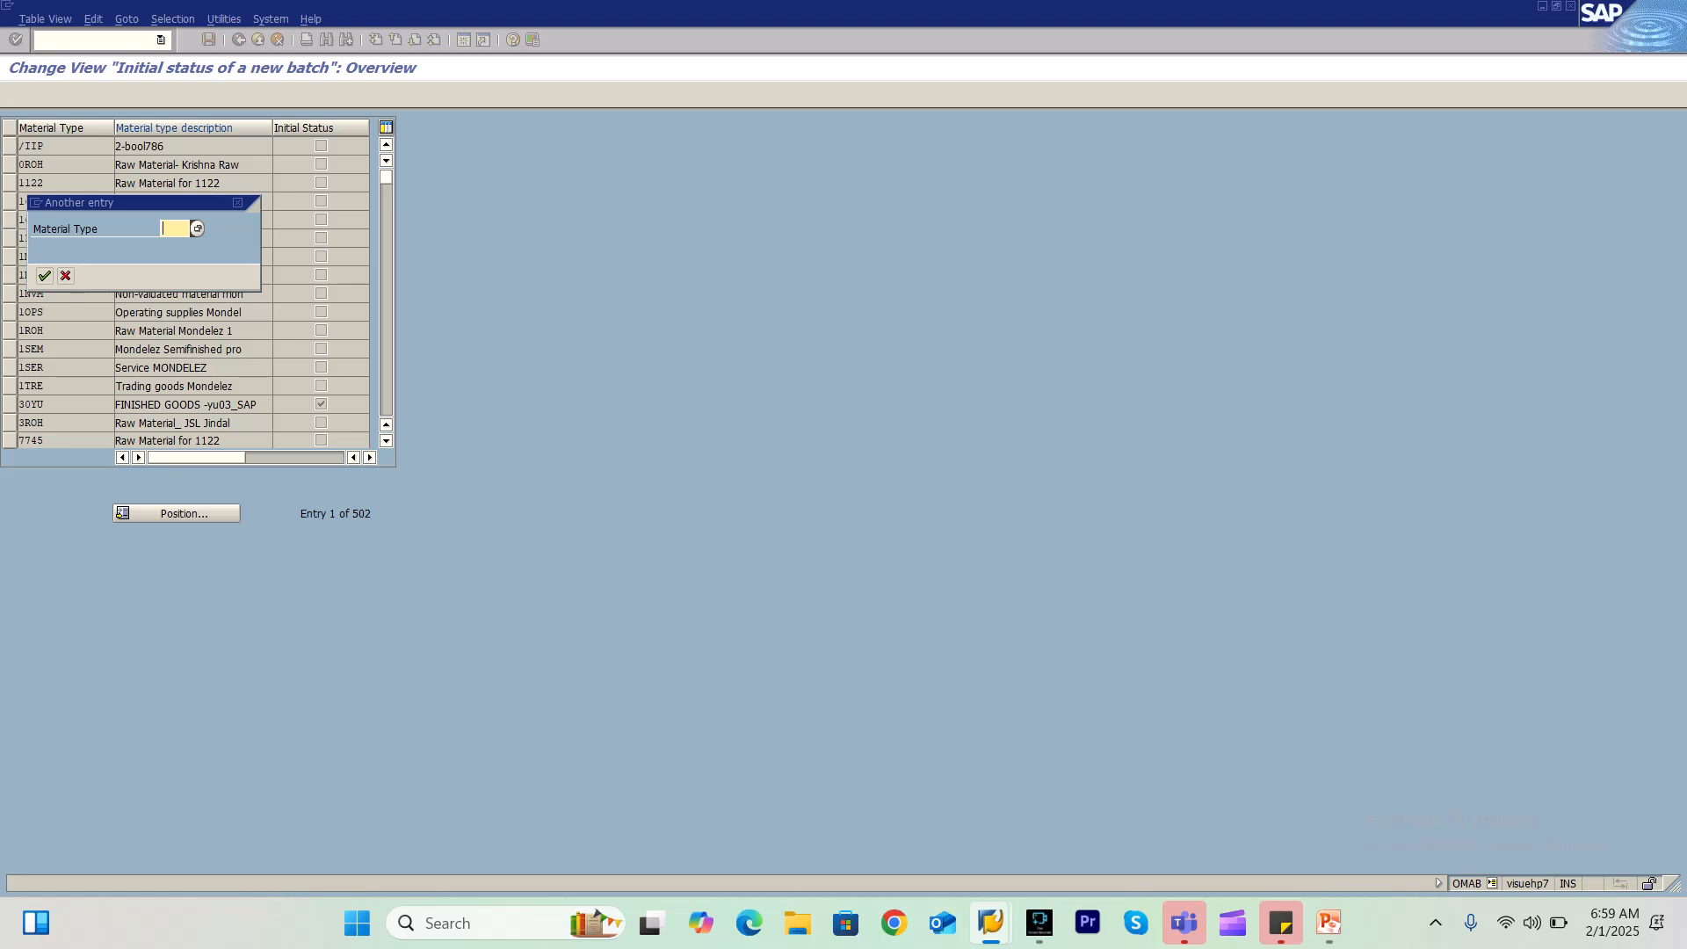
text(FERT)
key(Return)
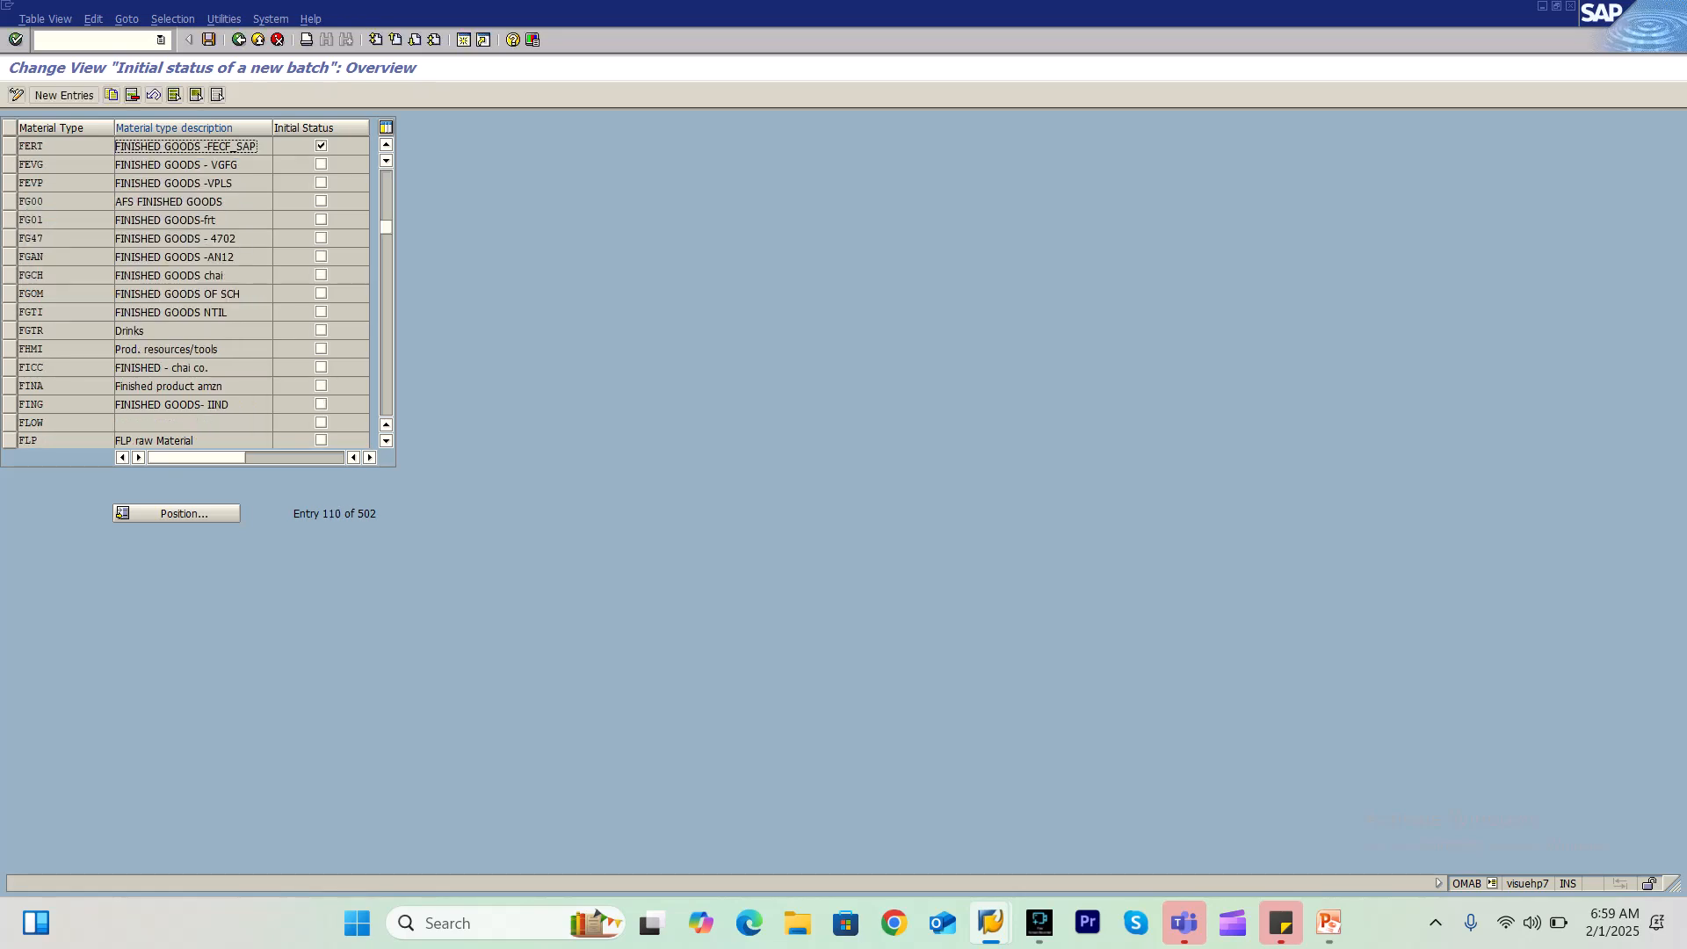
click(31, 147)
click(320, 146)
click(239, 40)
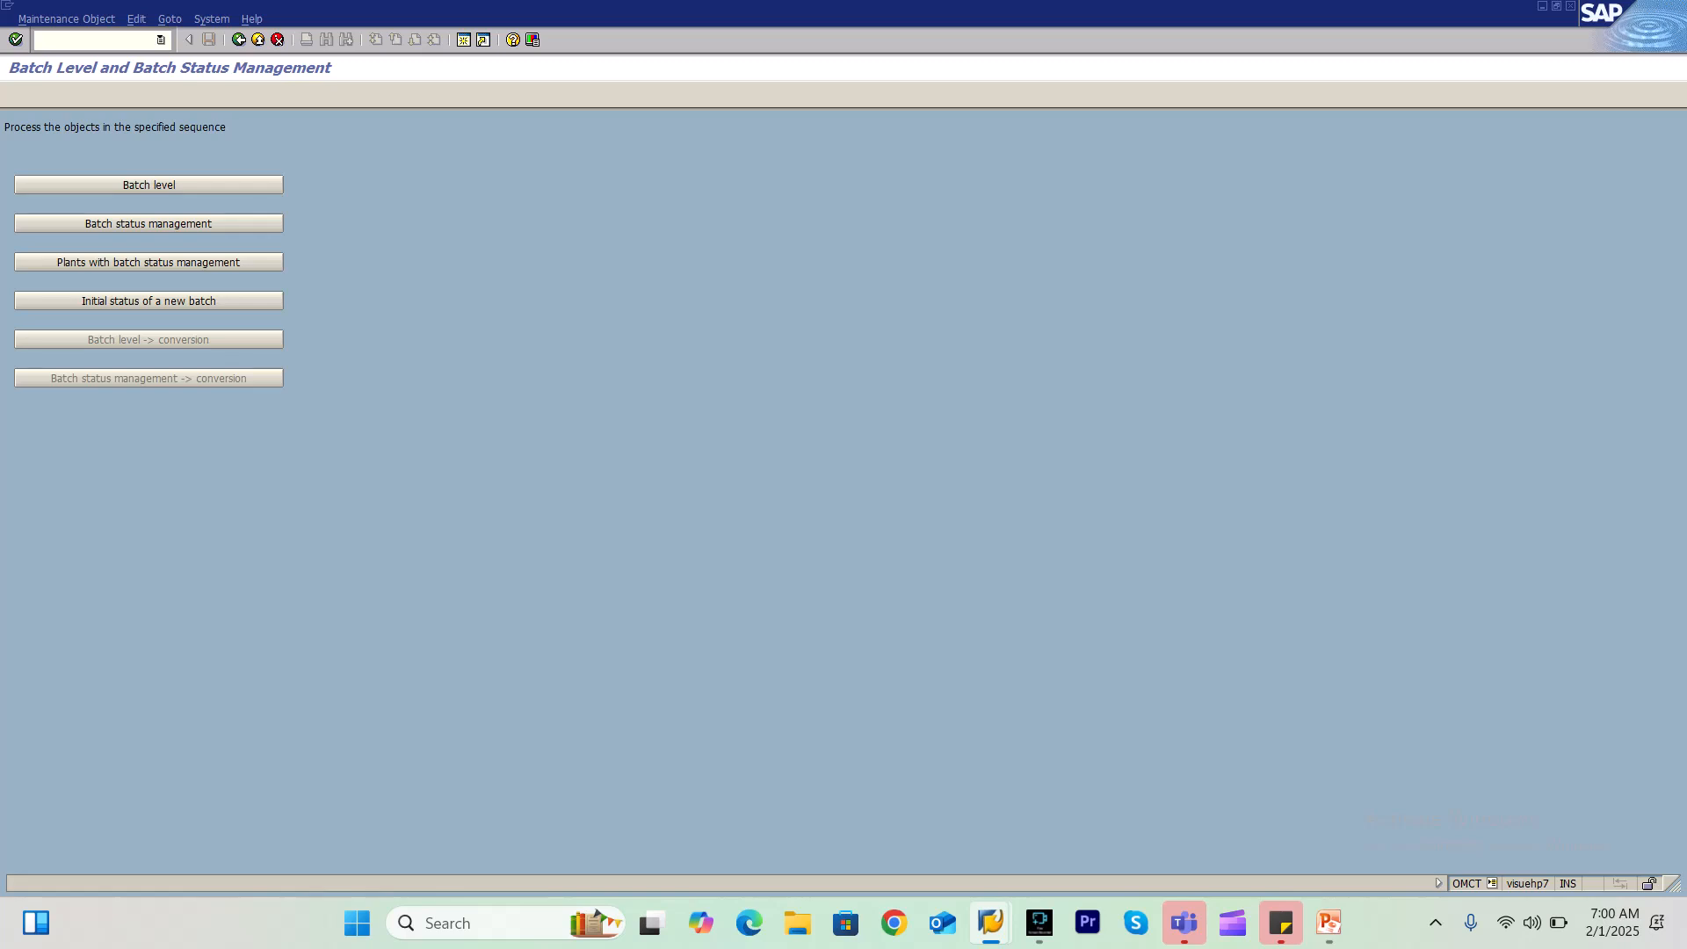
key(F3)
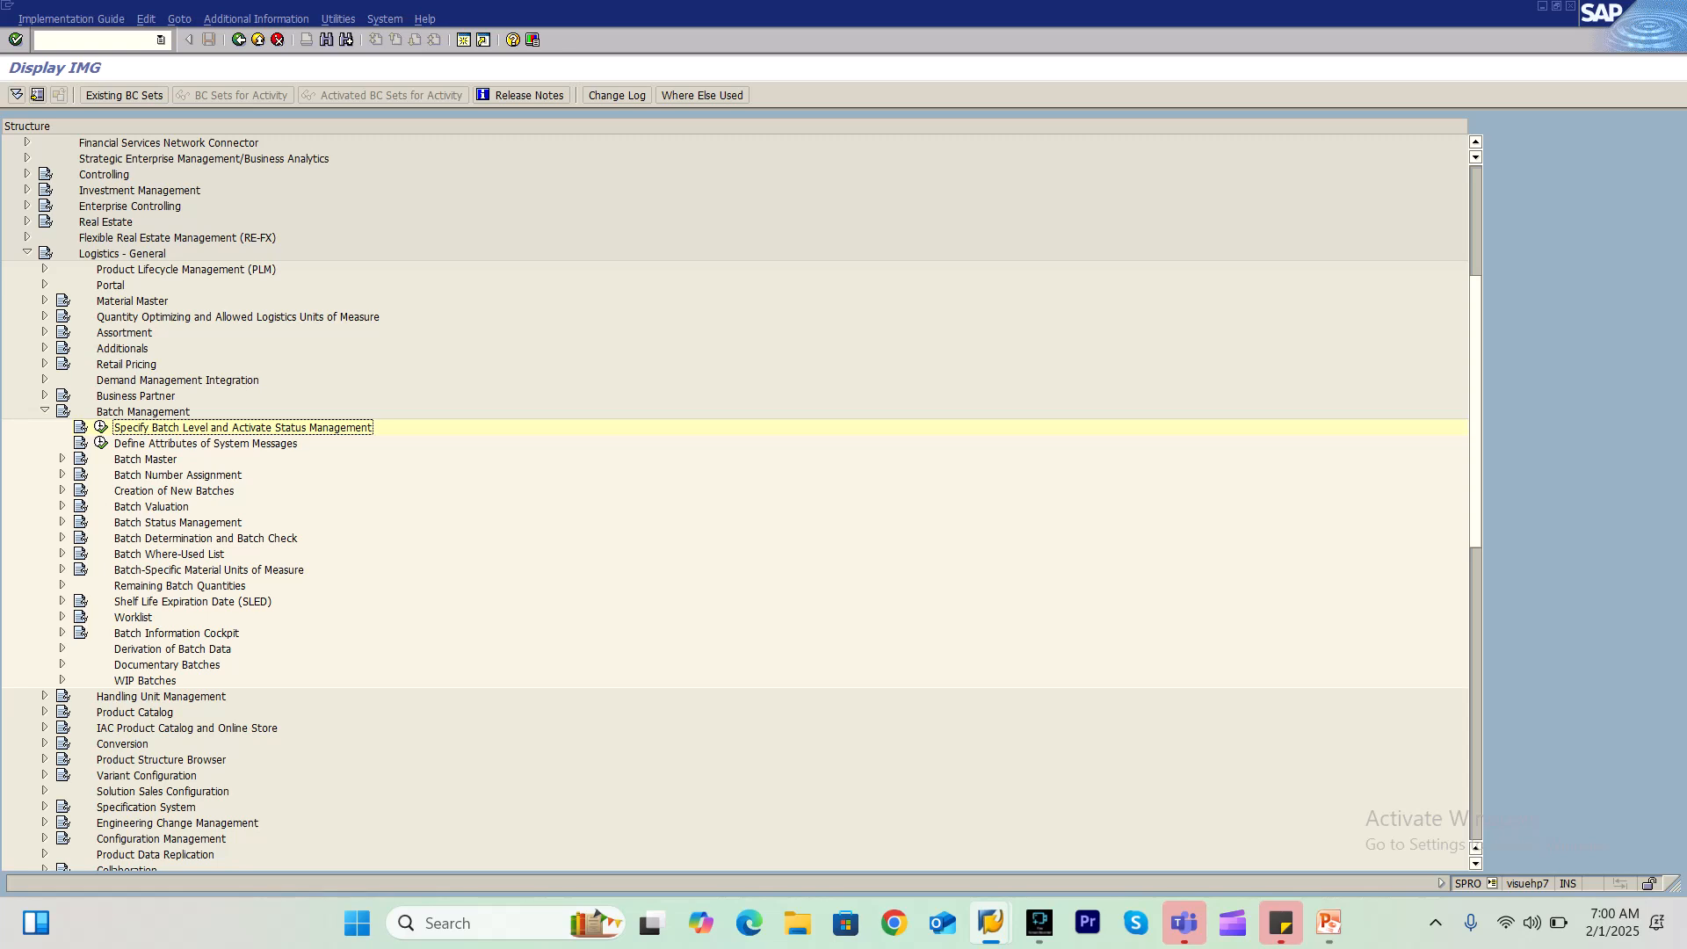
Collapse the Batch Management node and switch to transaction QS51 for editing selected sets
click(44, 411)
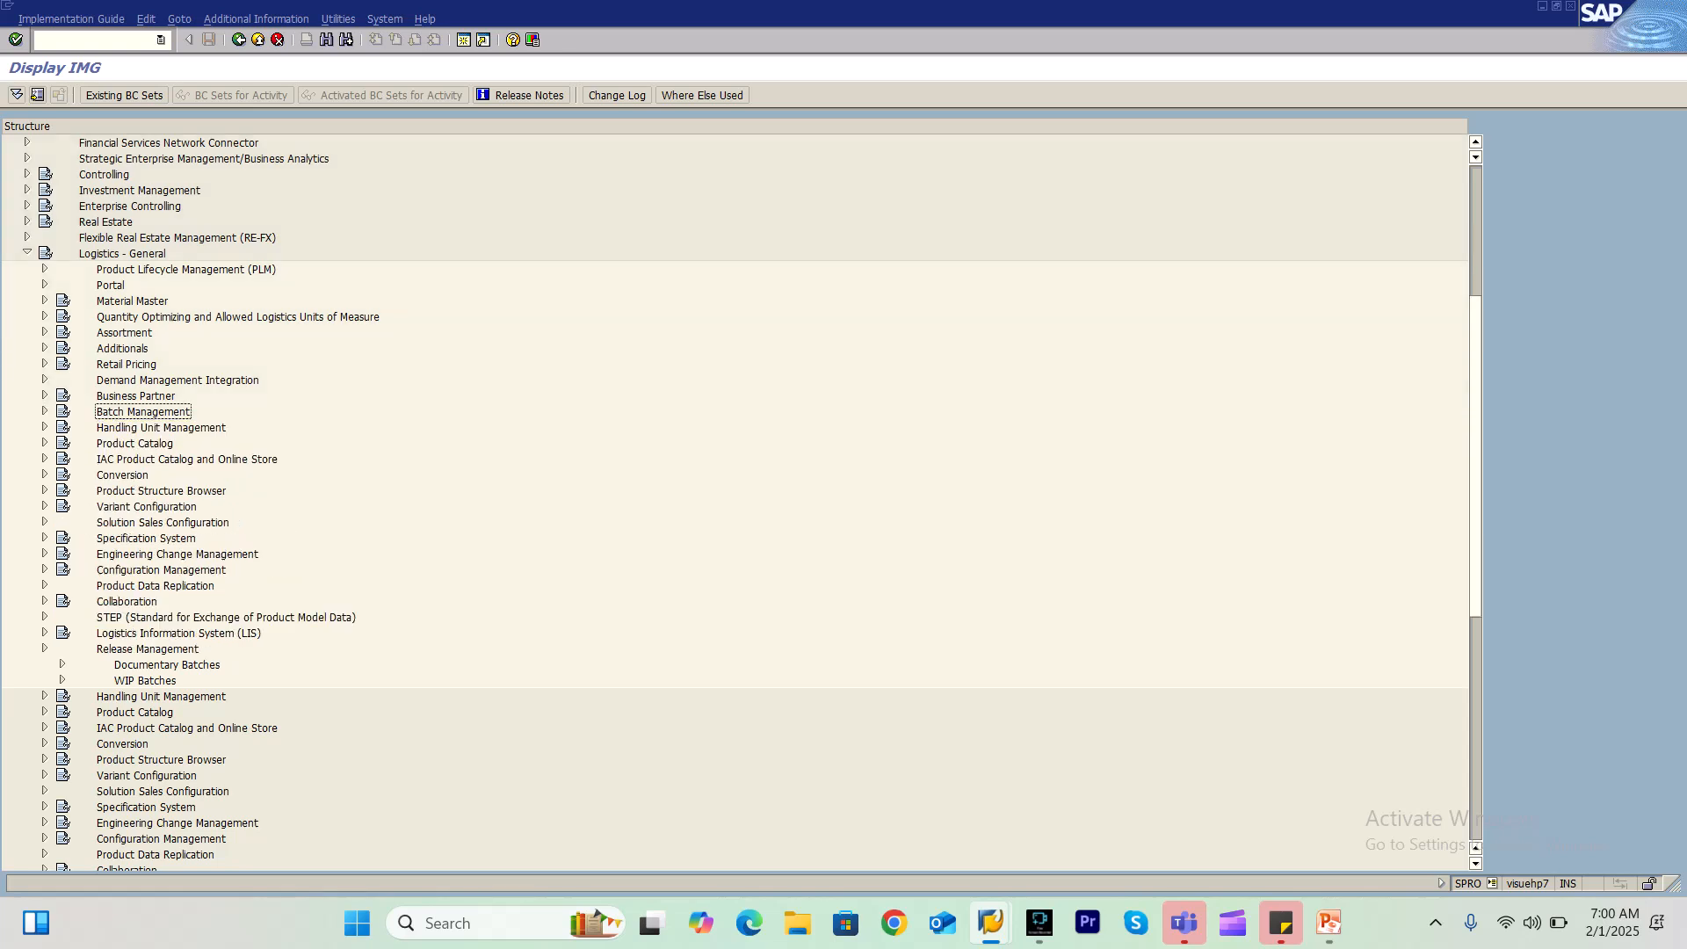
click(84, 40)
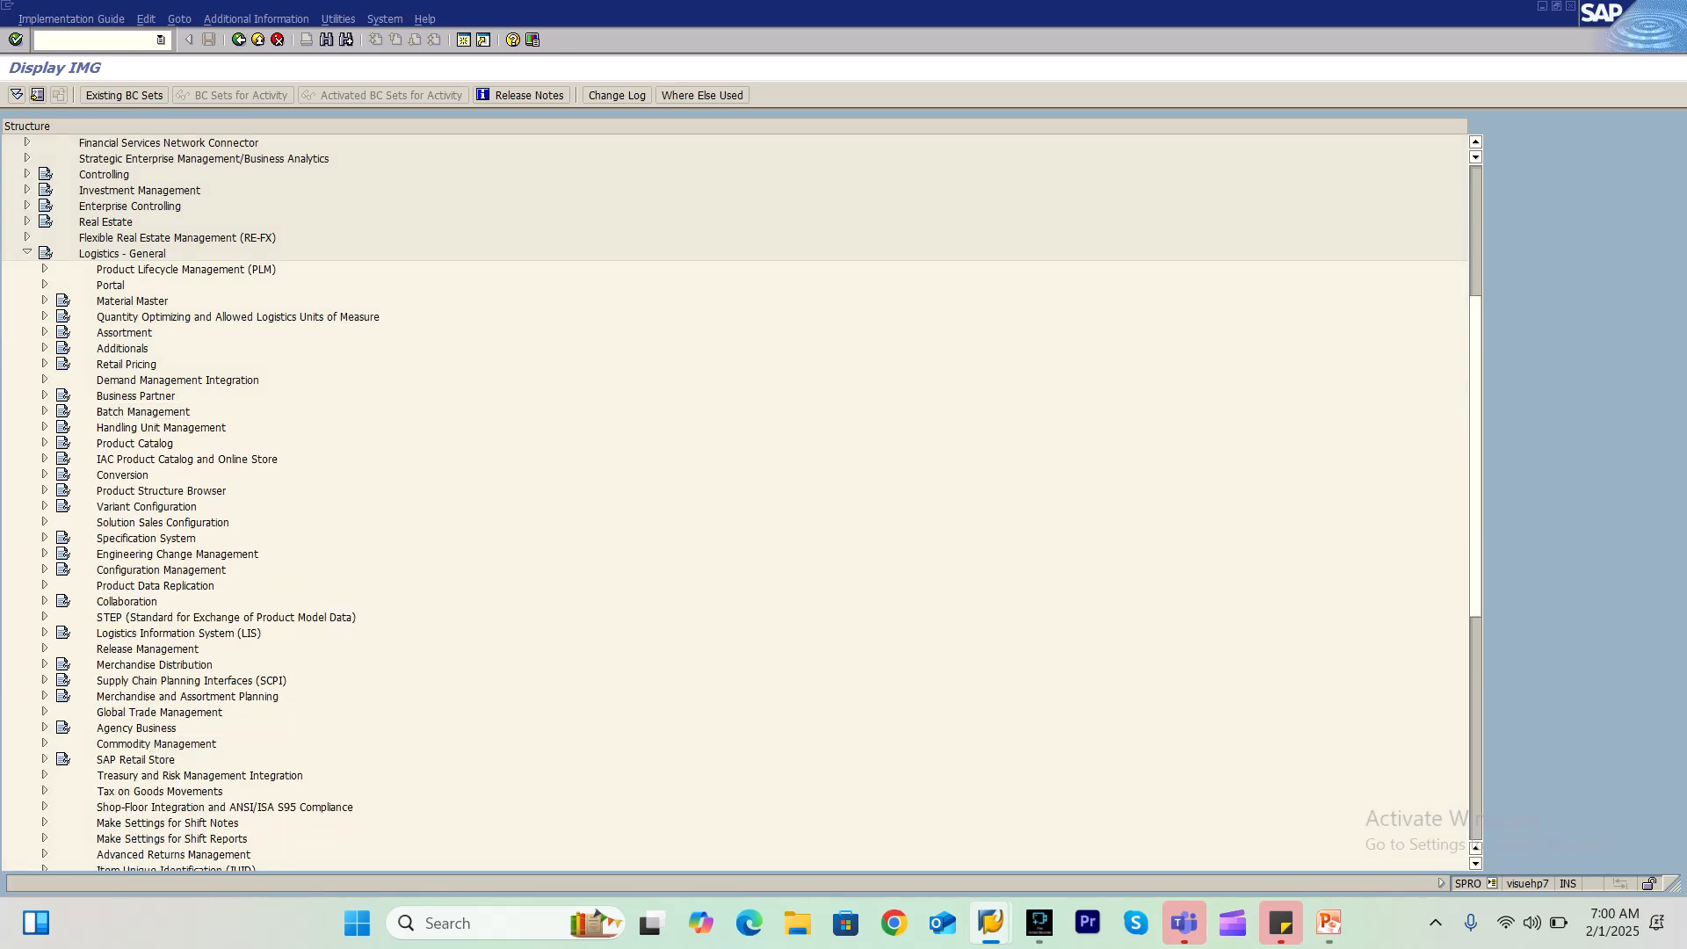
text(/nqs51)
key(Return)
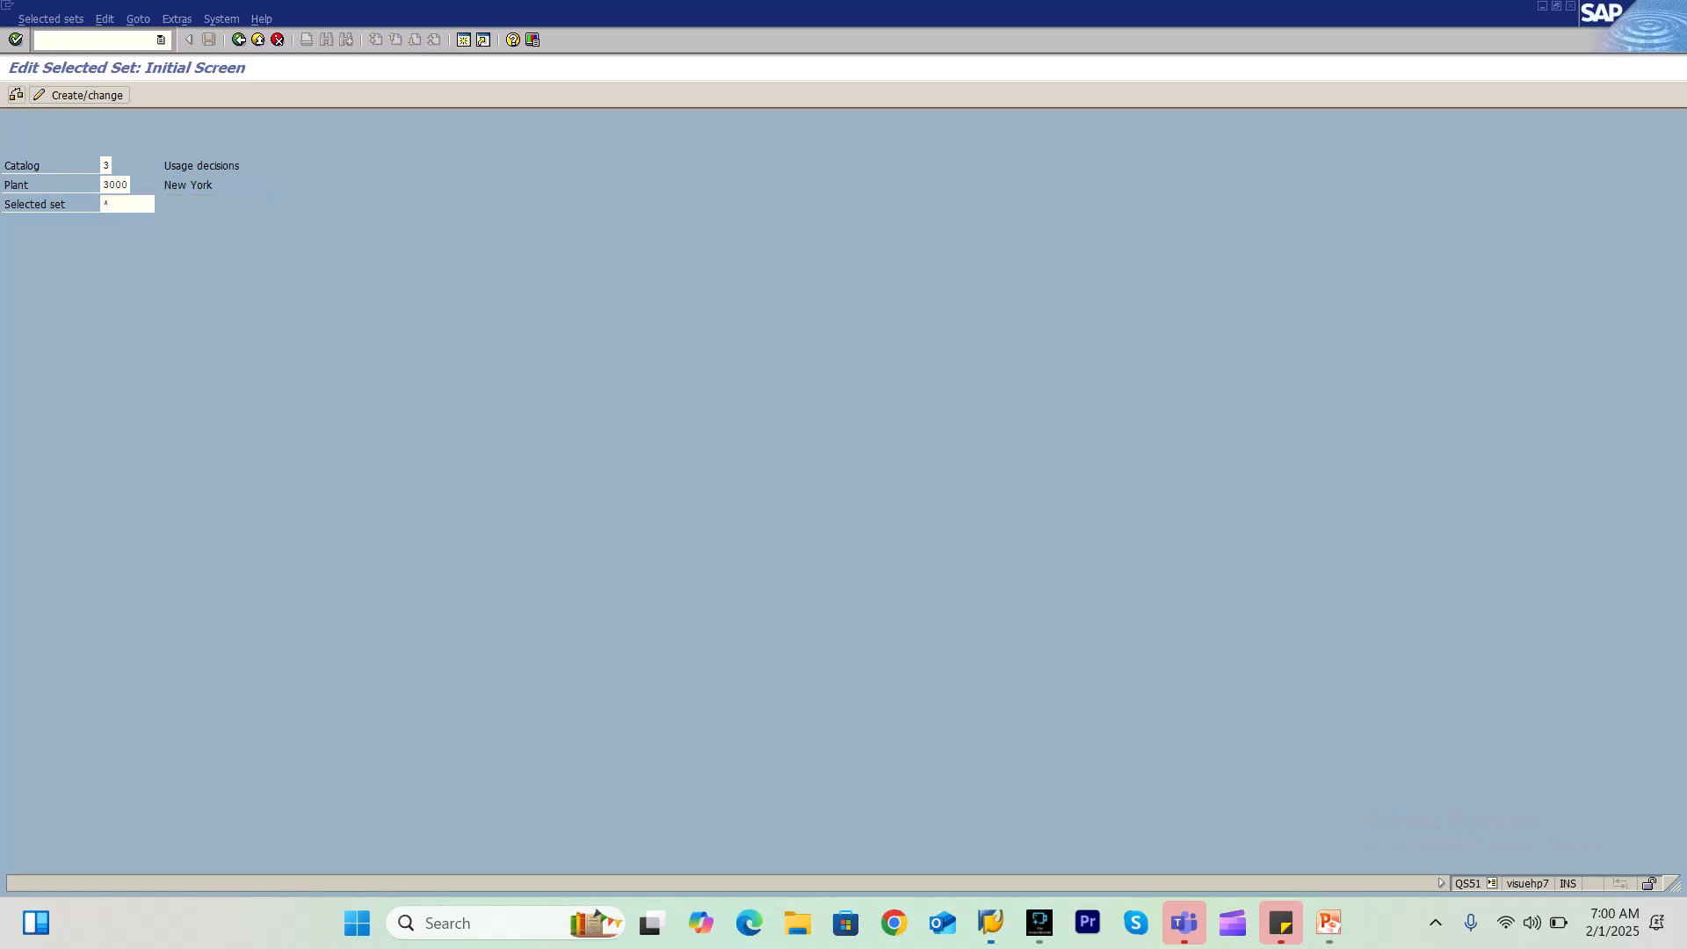
Open the selected set codes of set 04, Goods Recipt from Production, for catalog 3 and plant 3000
key(Return)
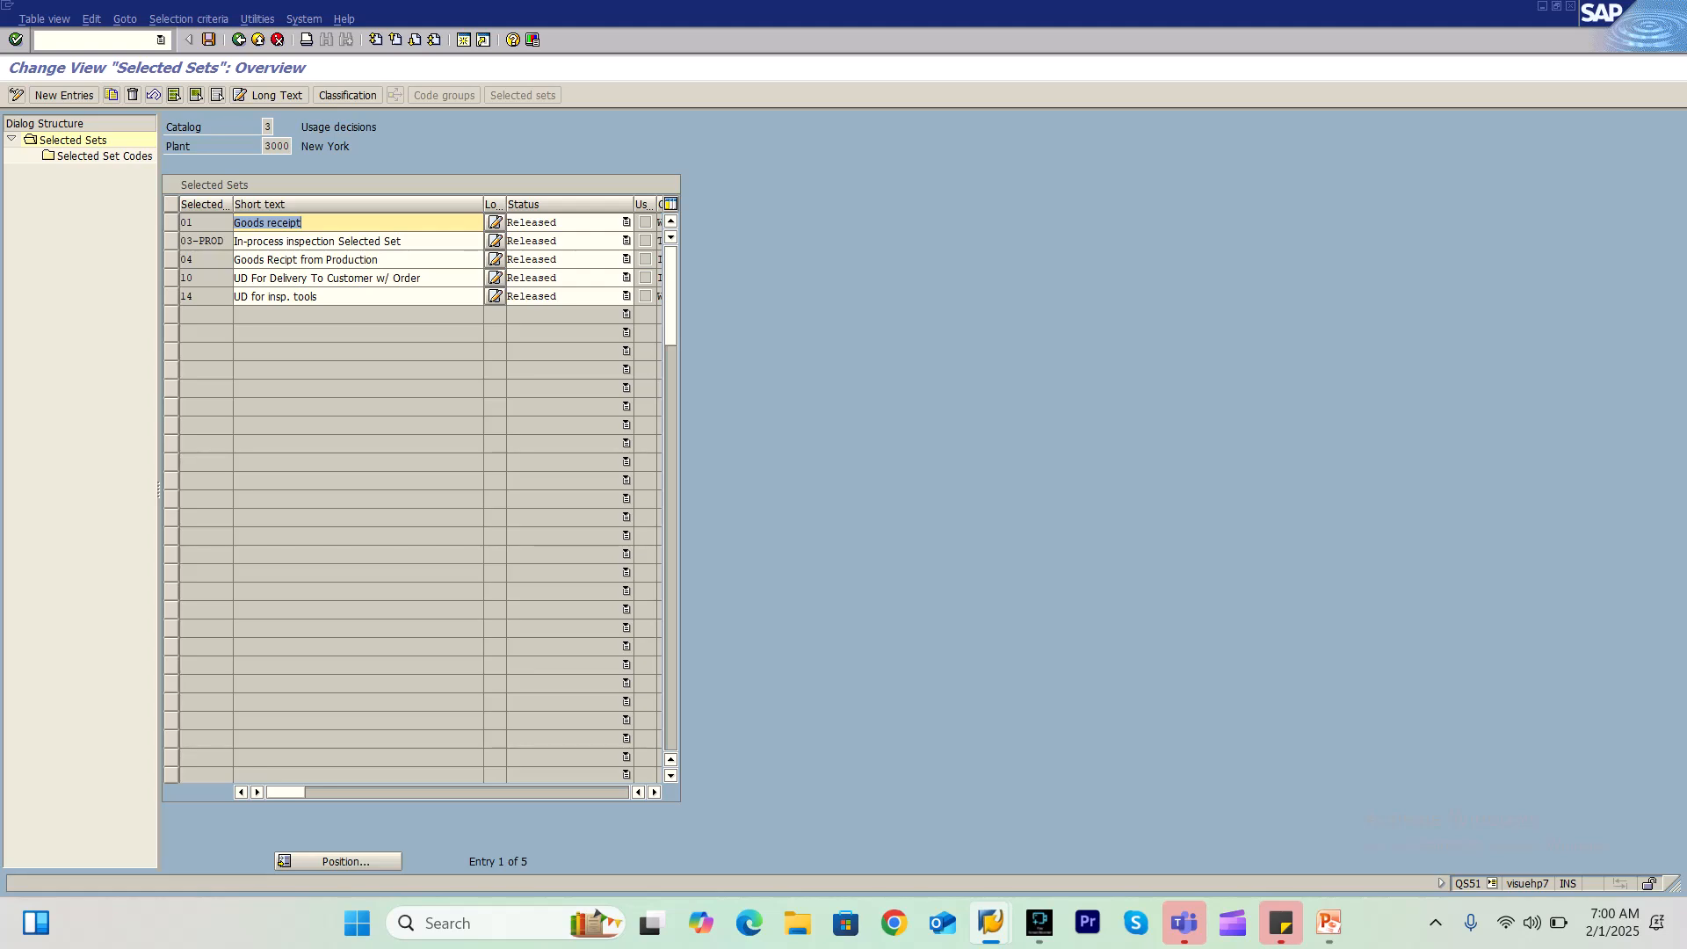
click(171, 259)
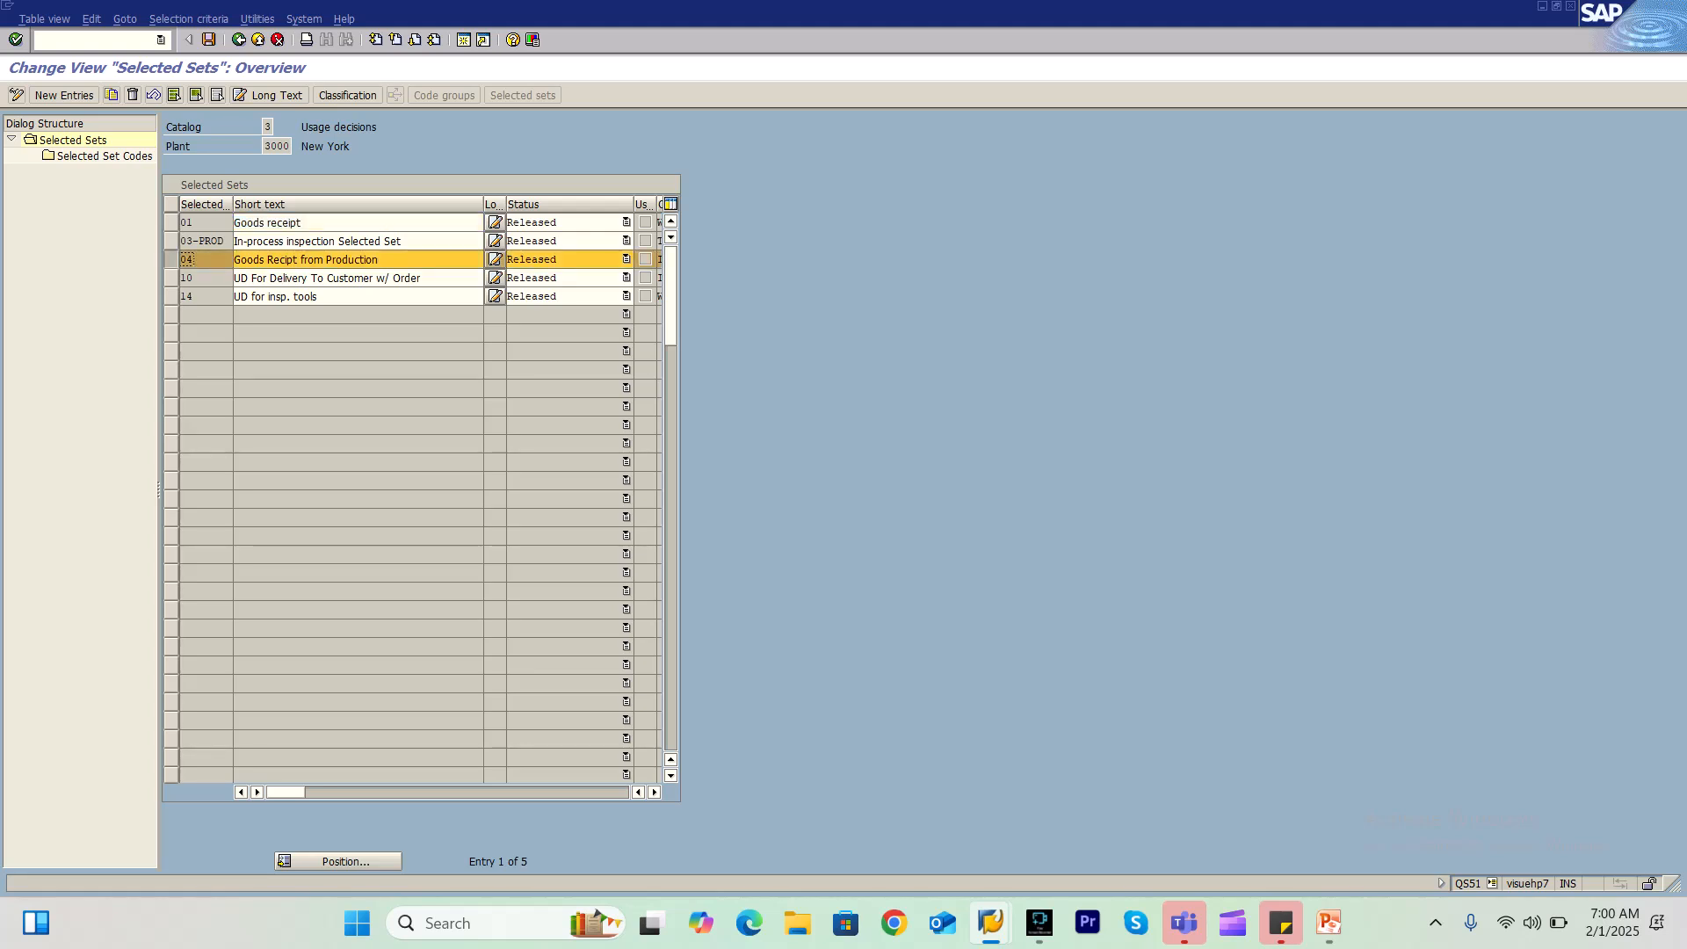
double_click(97, 155)
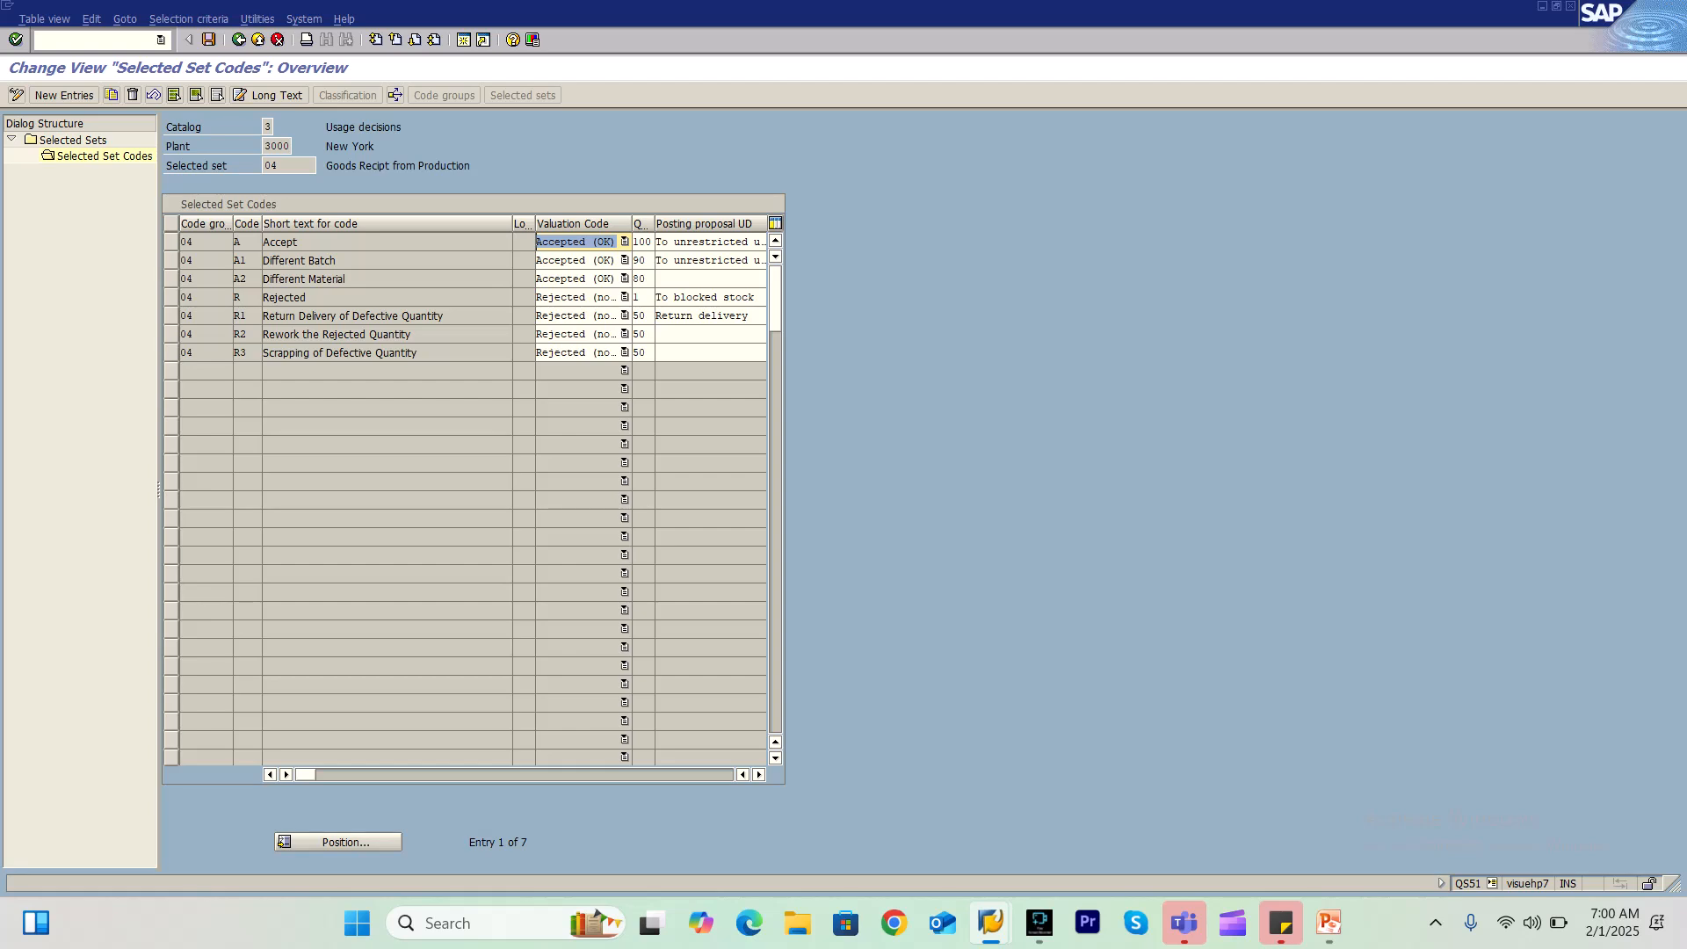
Widen the Posting proposal UD column and choose "To unrestricted use; Unrestricted batch status" for code A
drag(305, 775, 371, 774)
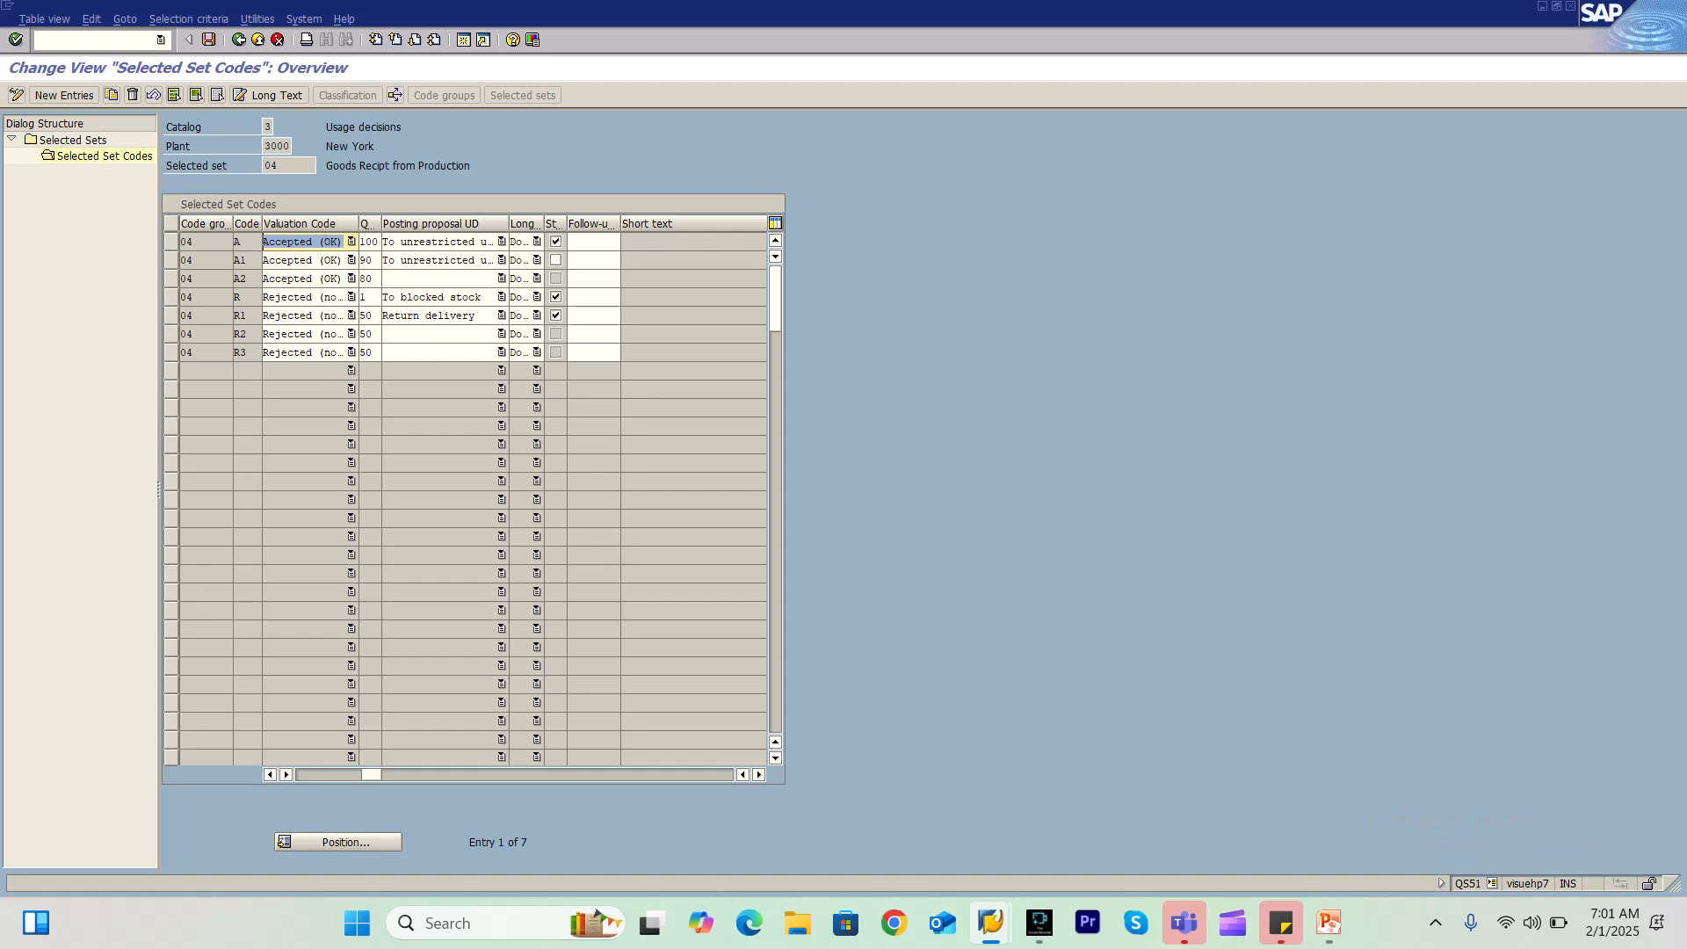
drag(508, 224, 700, 224)
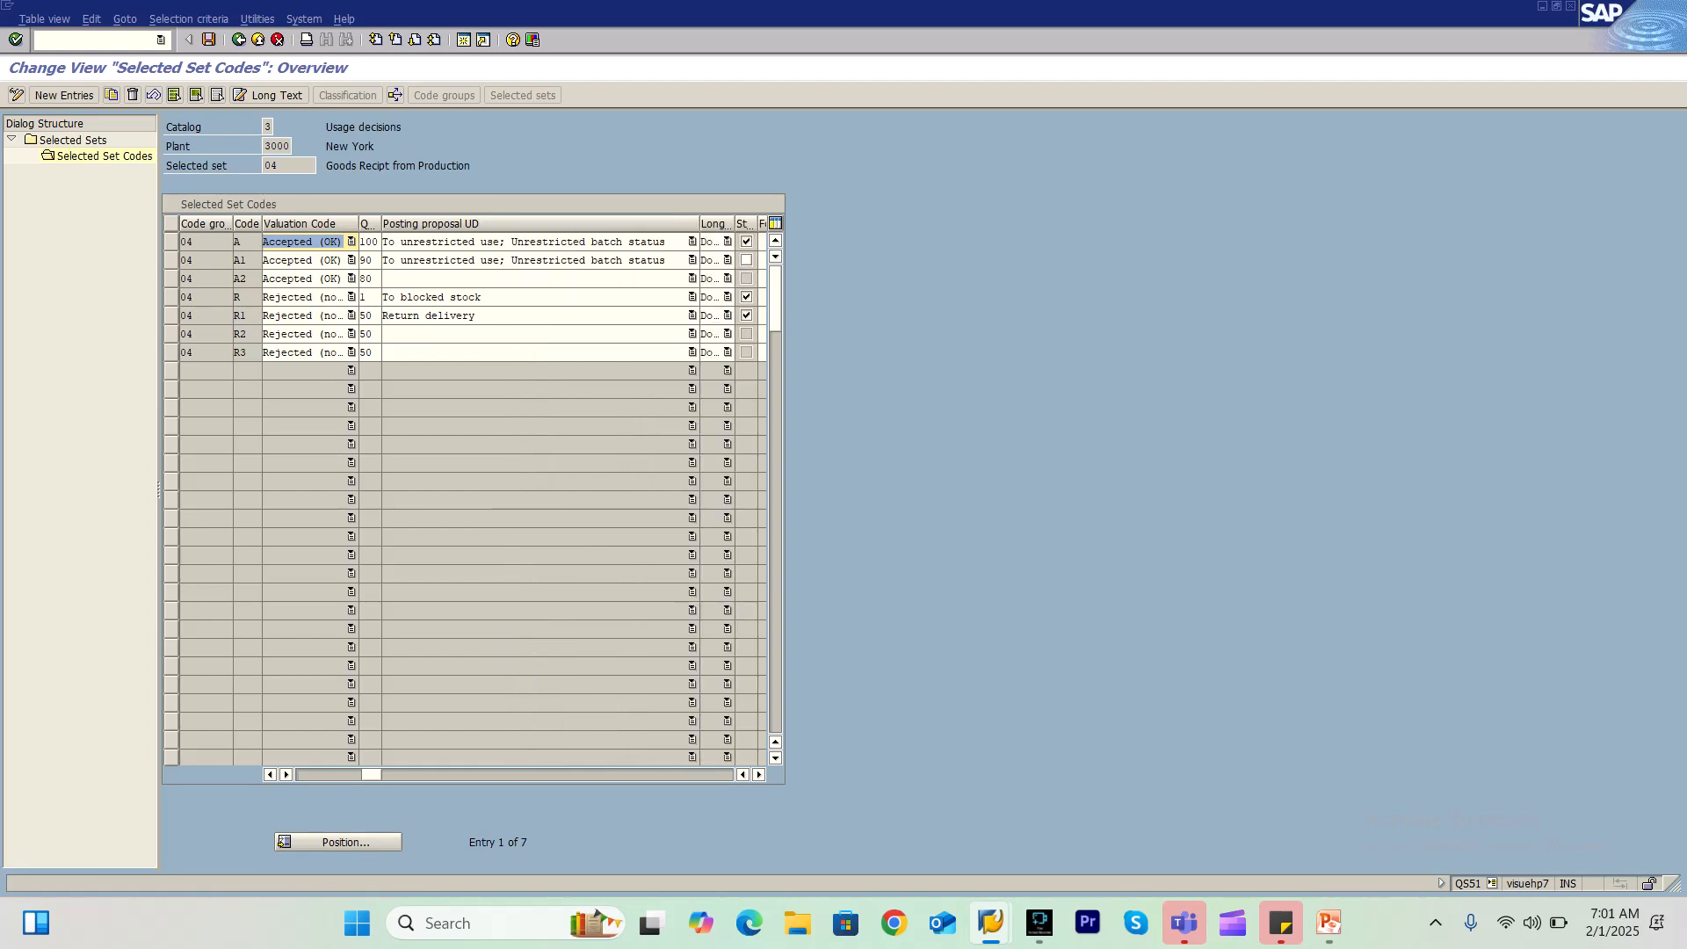
click(692, 241)
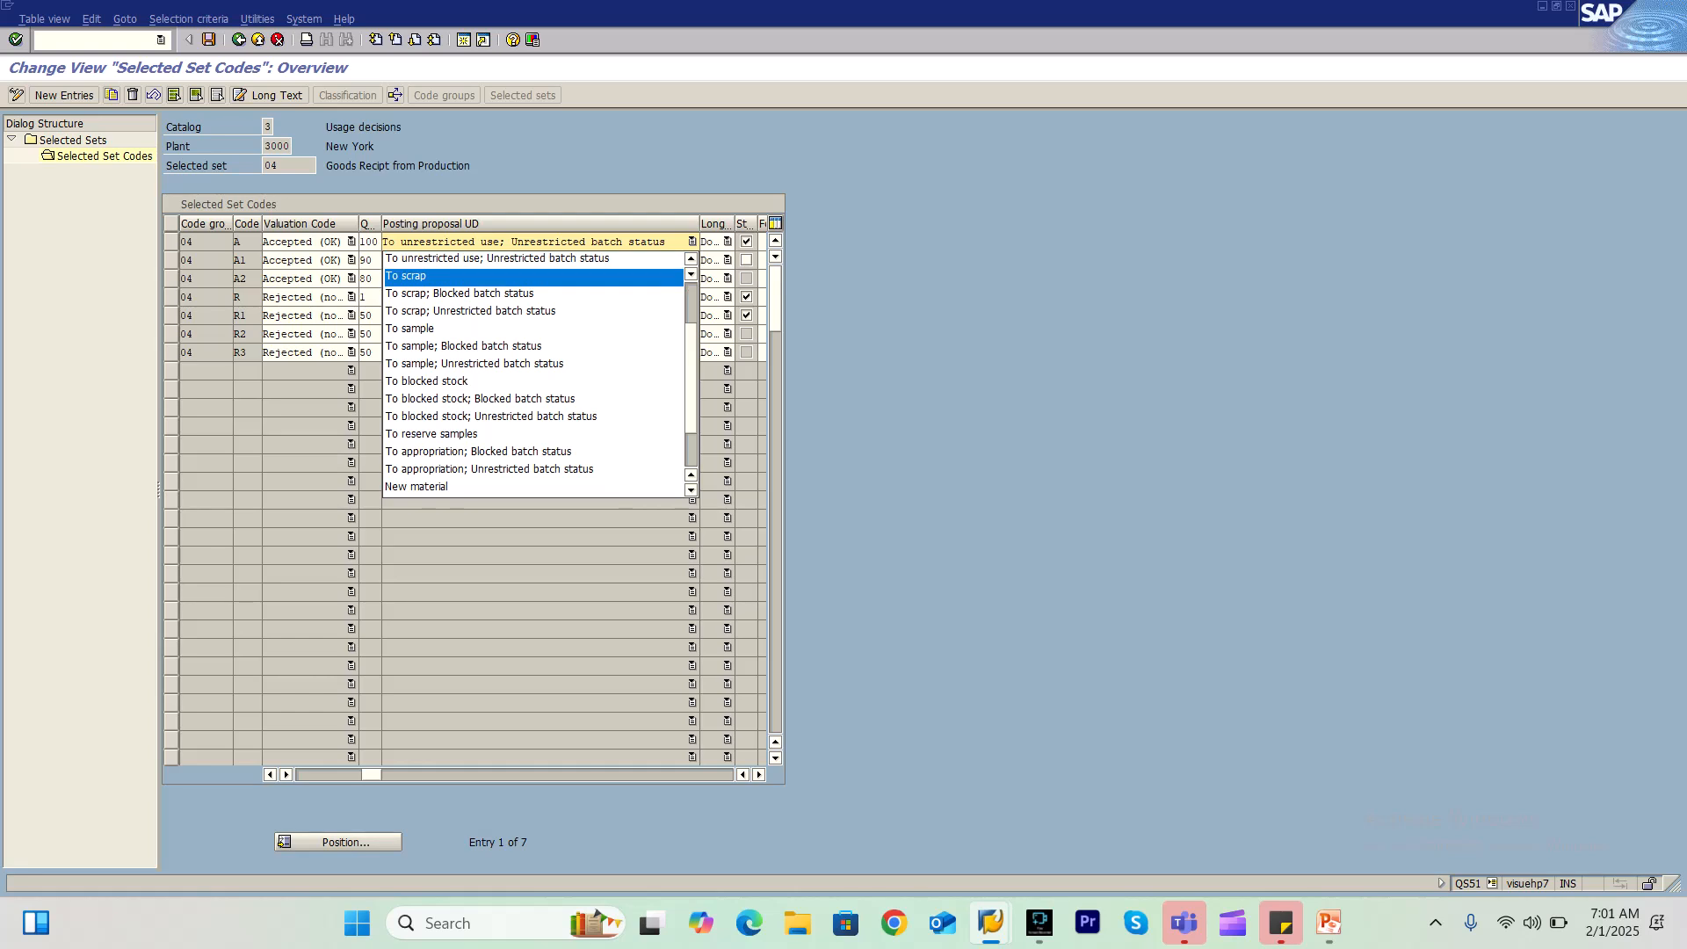
key(Up)
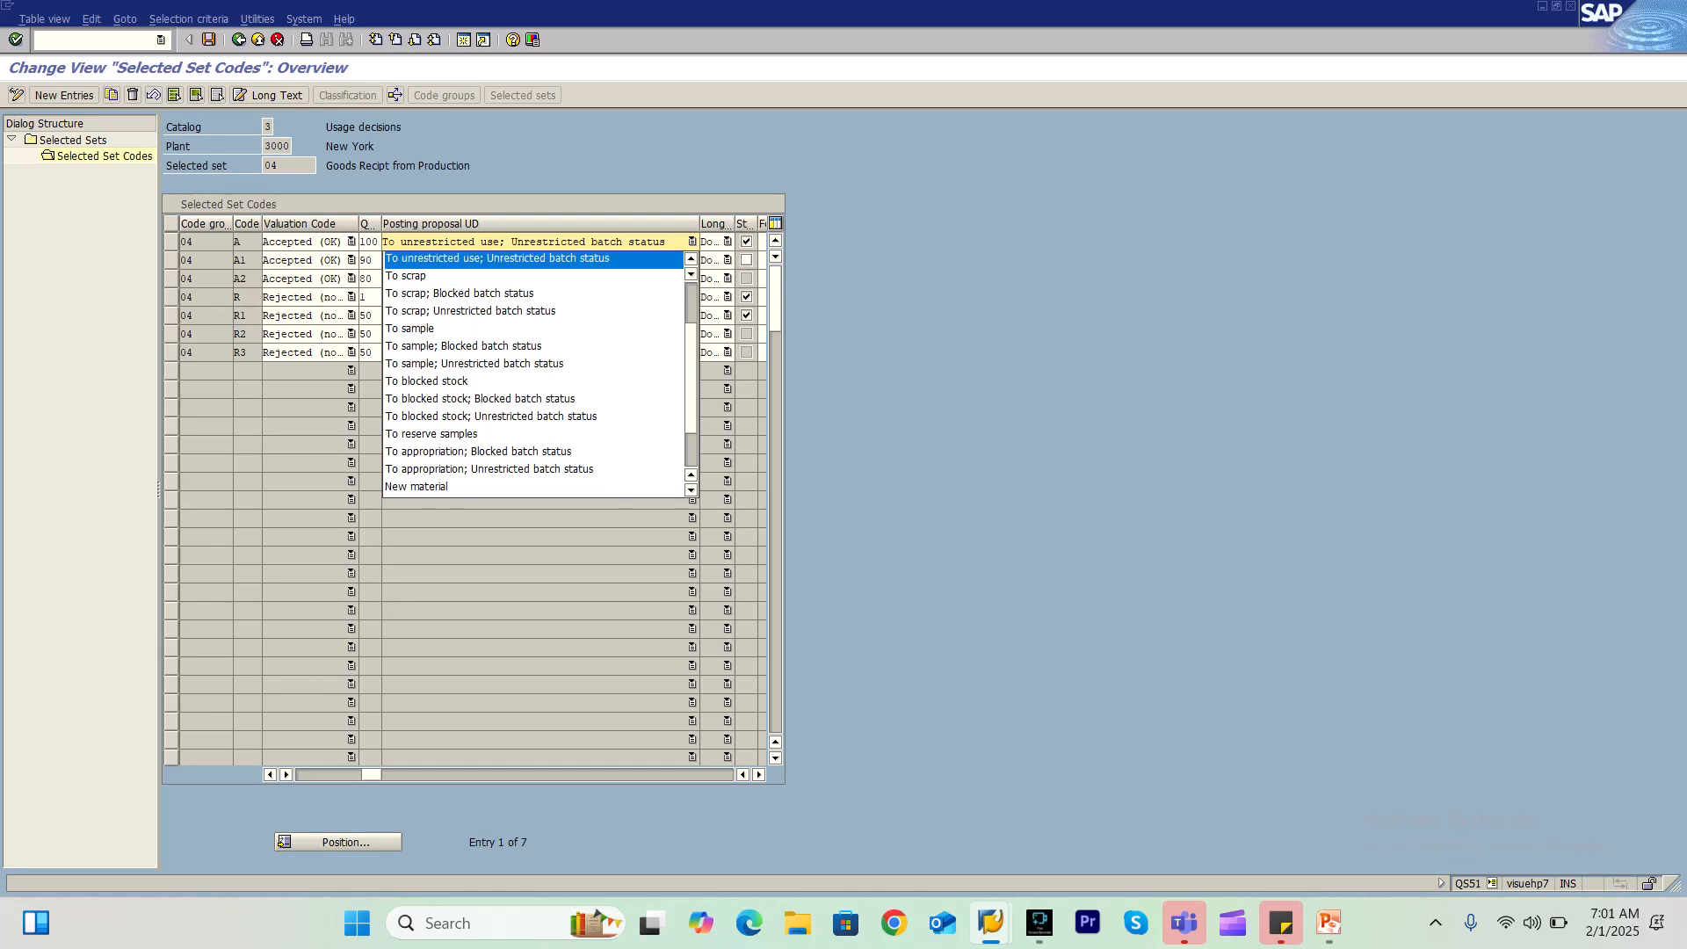
key(Return)
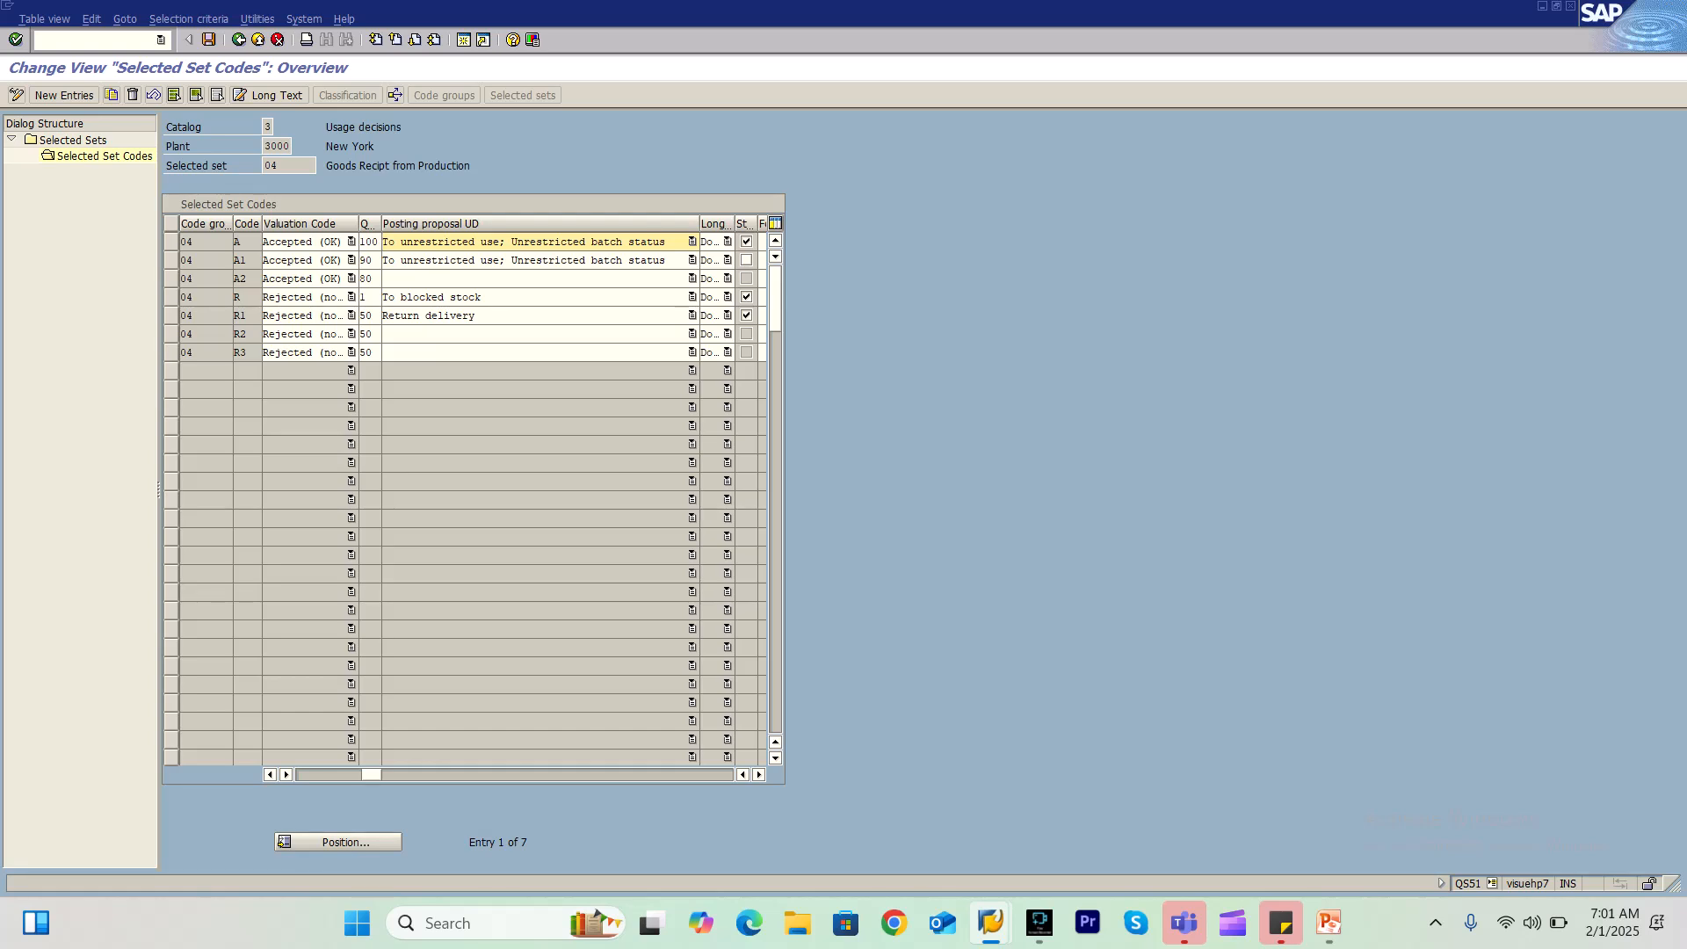
Capture a Snipping Tool snip of the Selected Set Codes overview showing the posting proposals, and close the snip
click(492, 923)
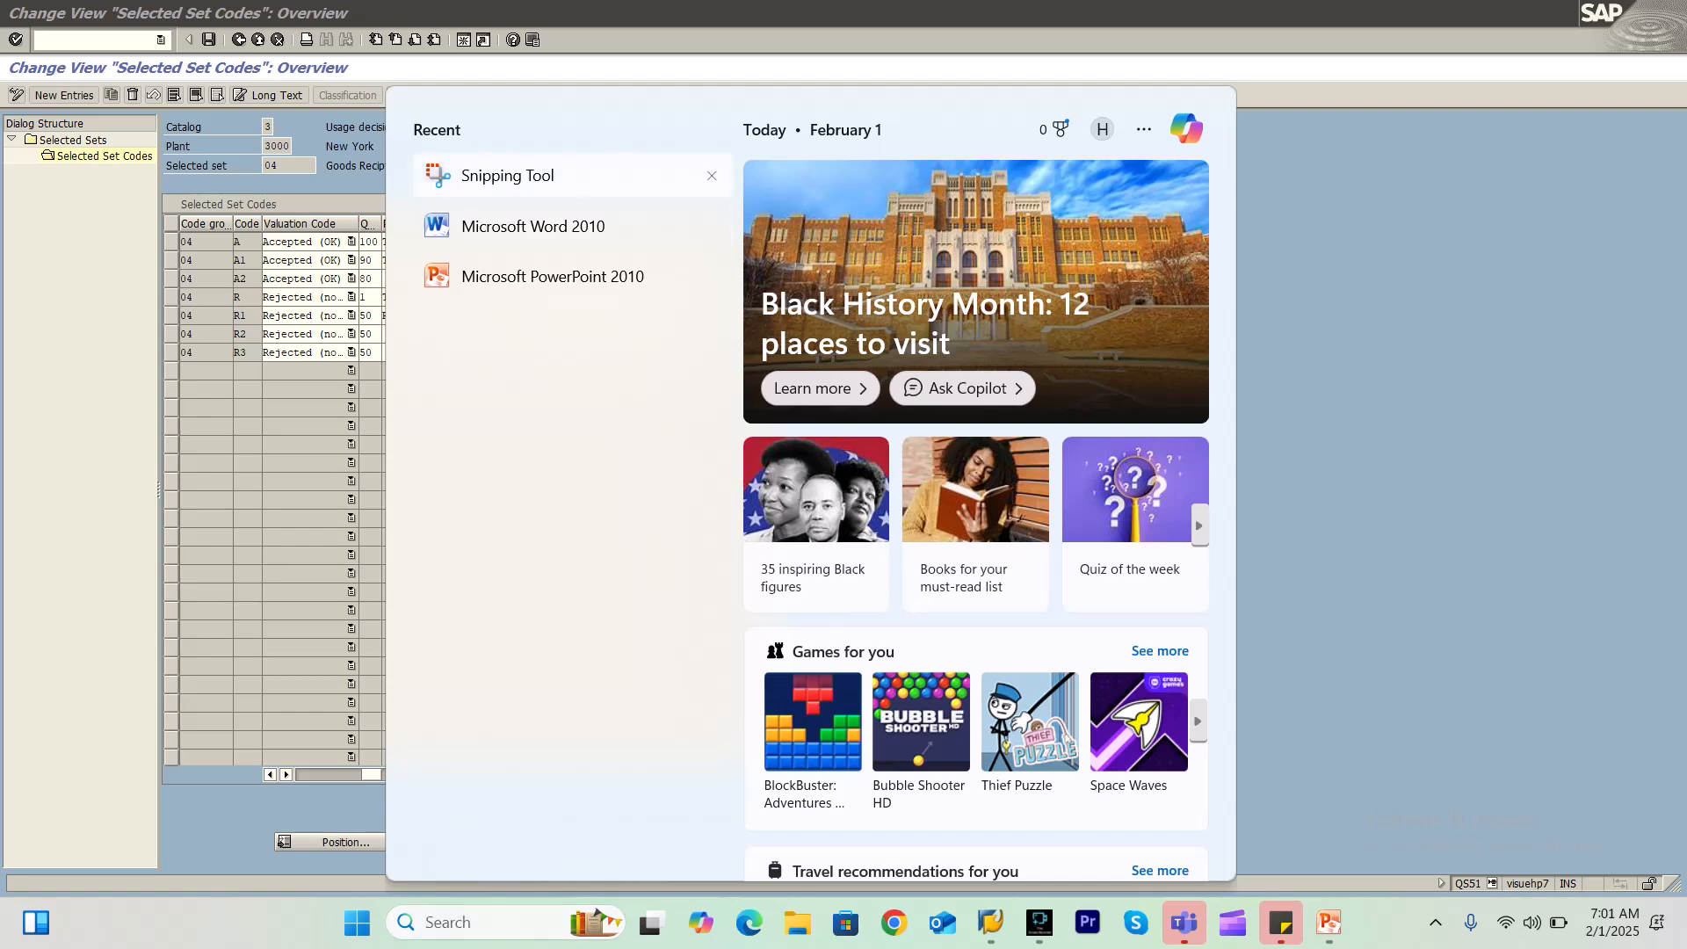
click(507, 179)
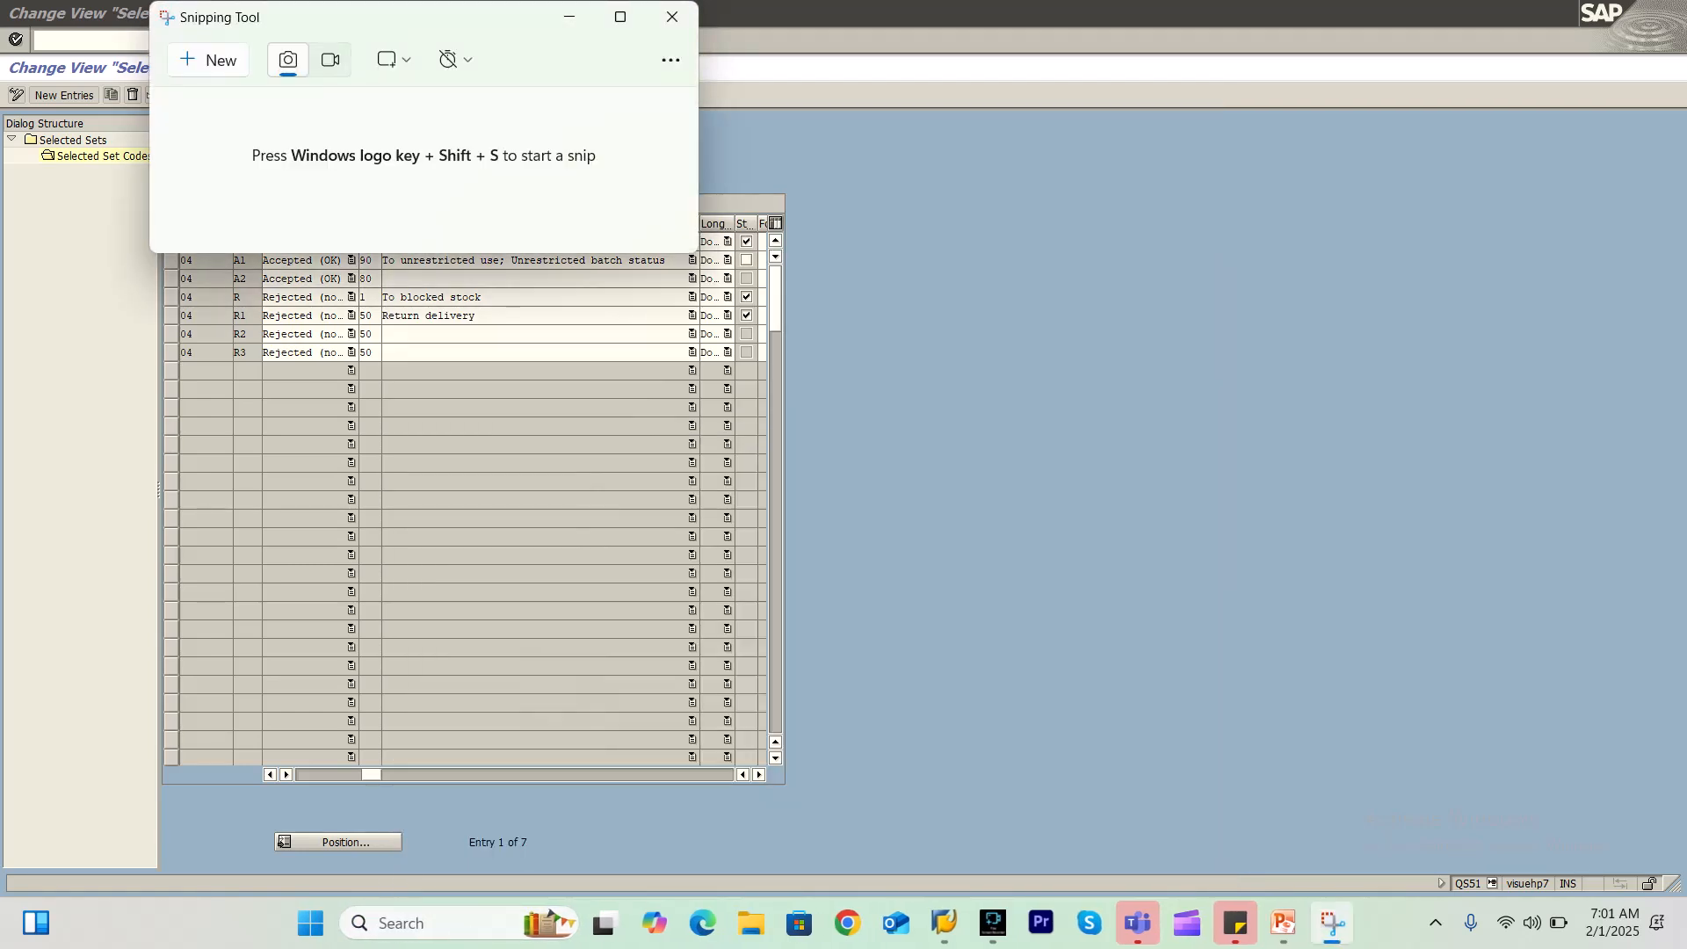
click(211, 60)
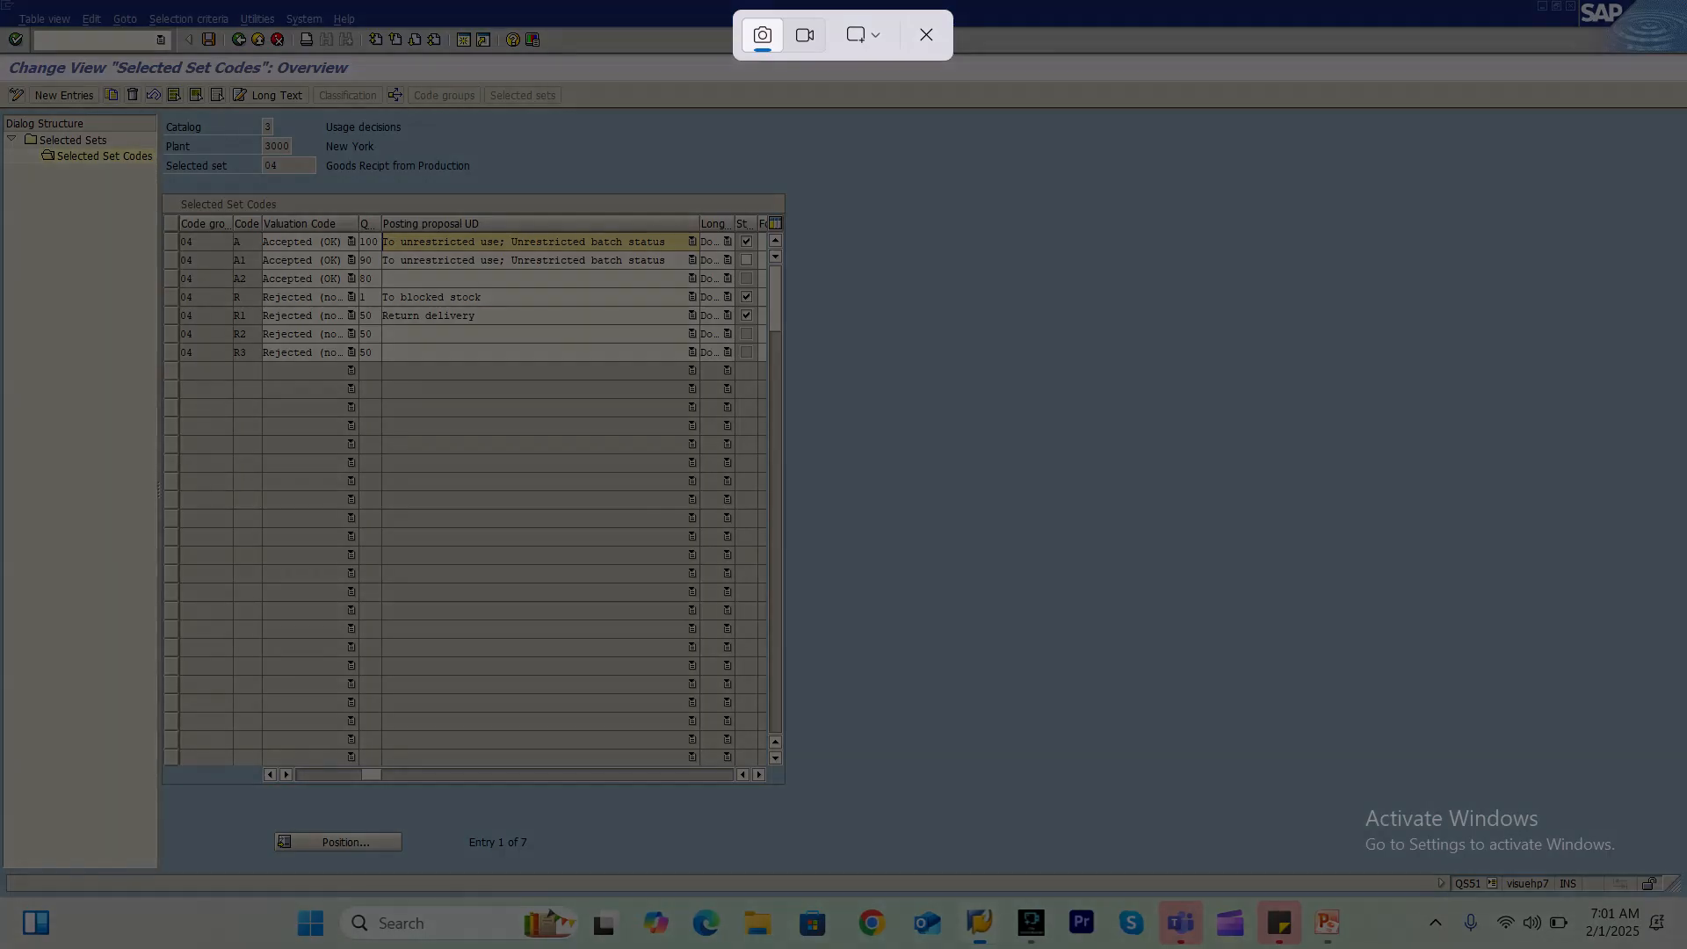
drag(6, 48, 801, 303)
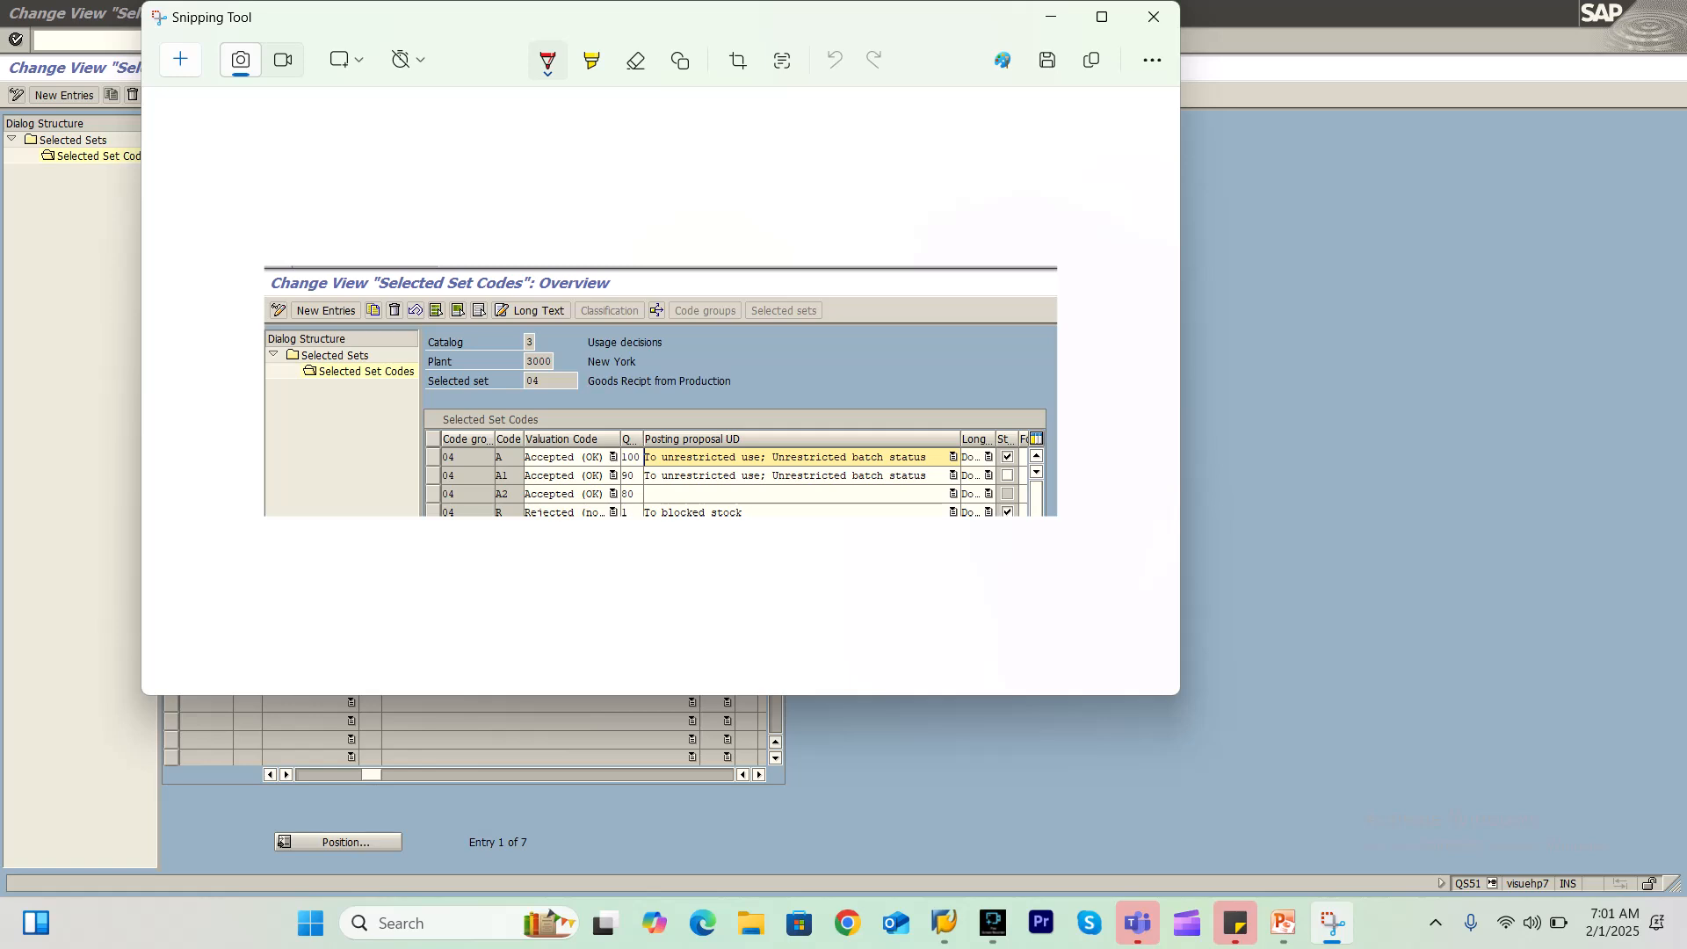
click(1154, 16)
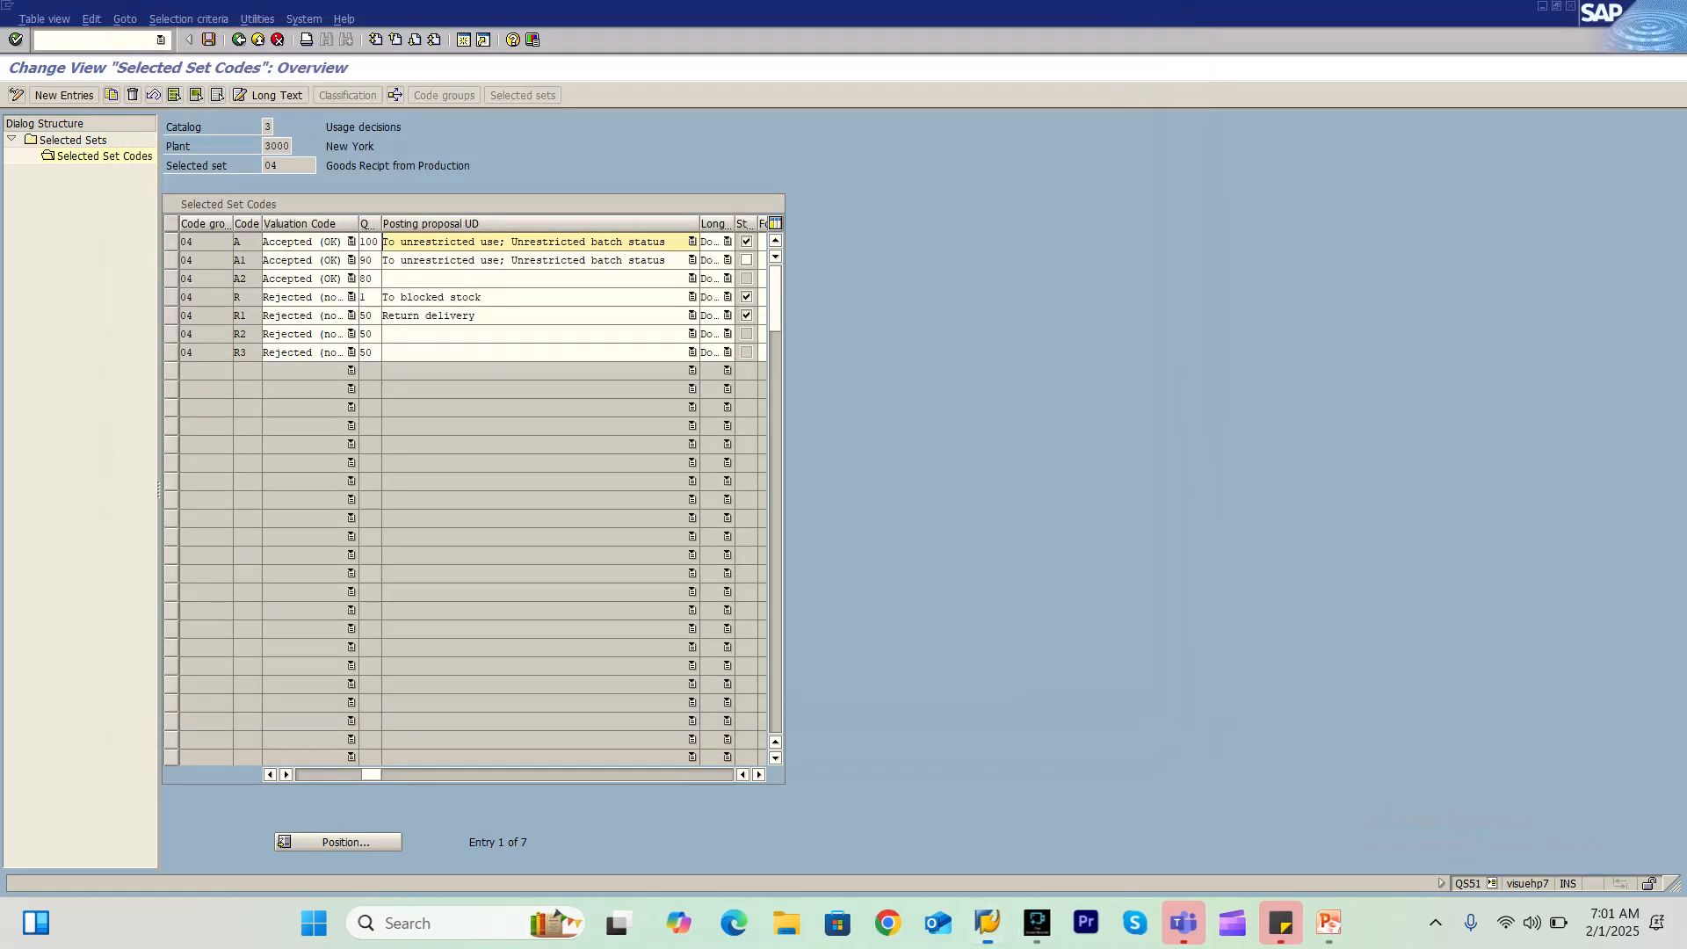
Open transaction MM03 for material FG_BATCH and include the Quality Management view in the selection
text(/)
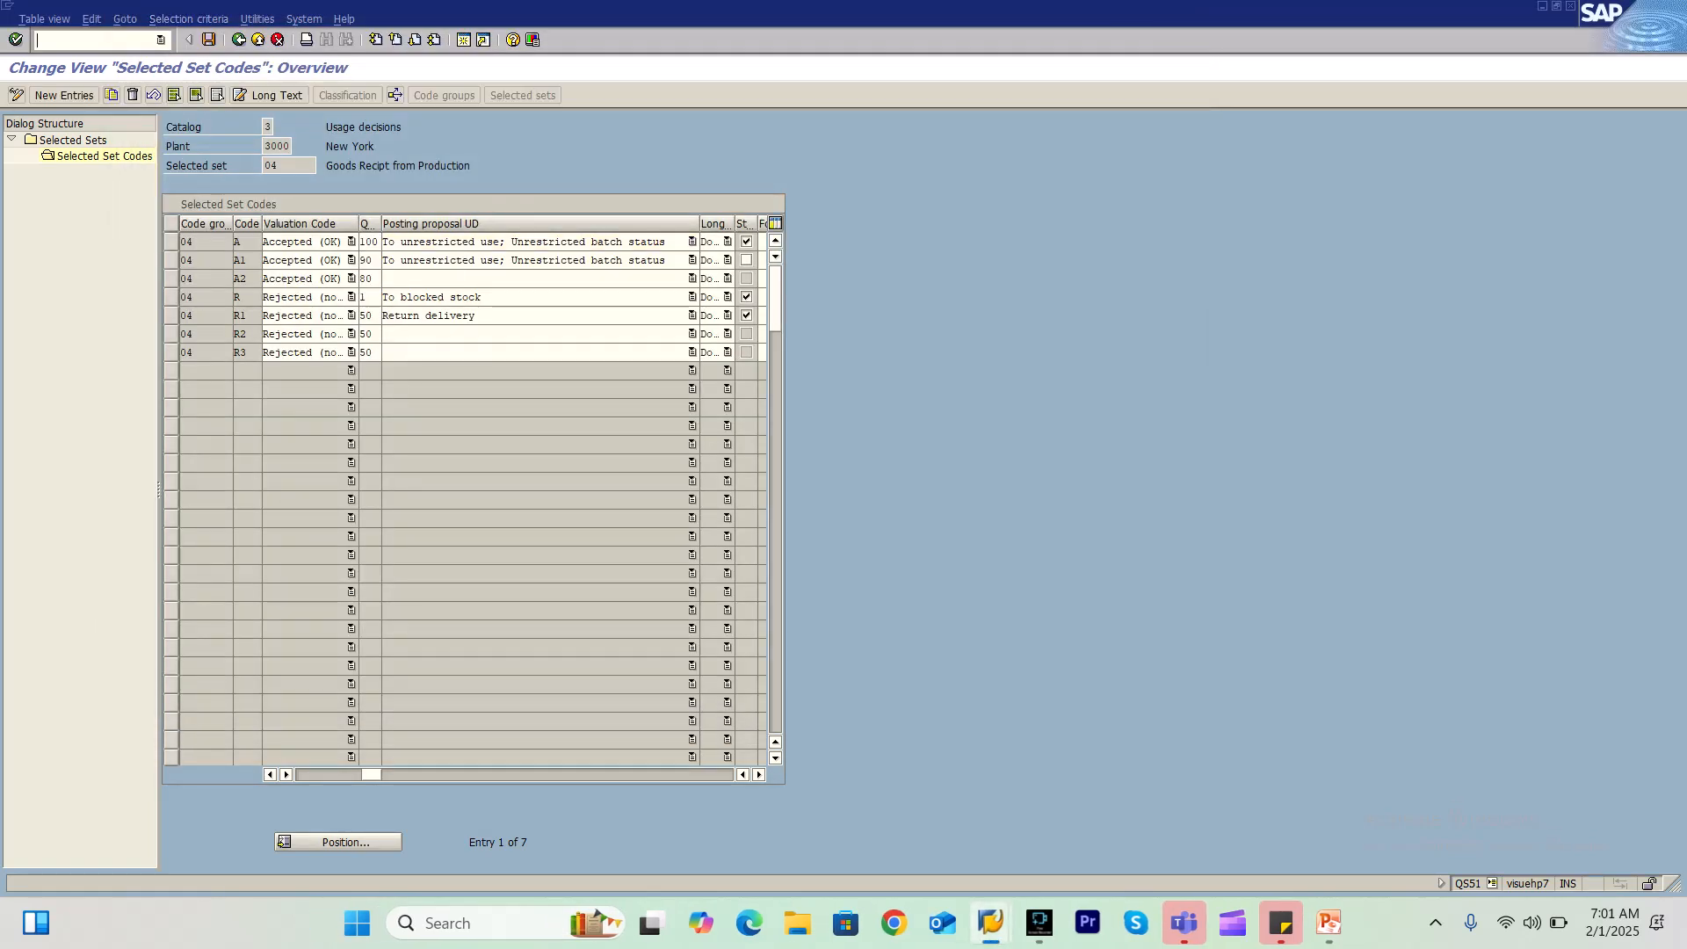
text(nmm03)
key(Return)
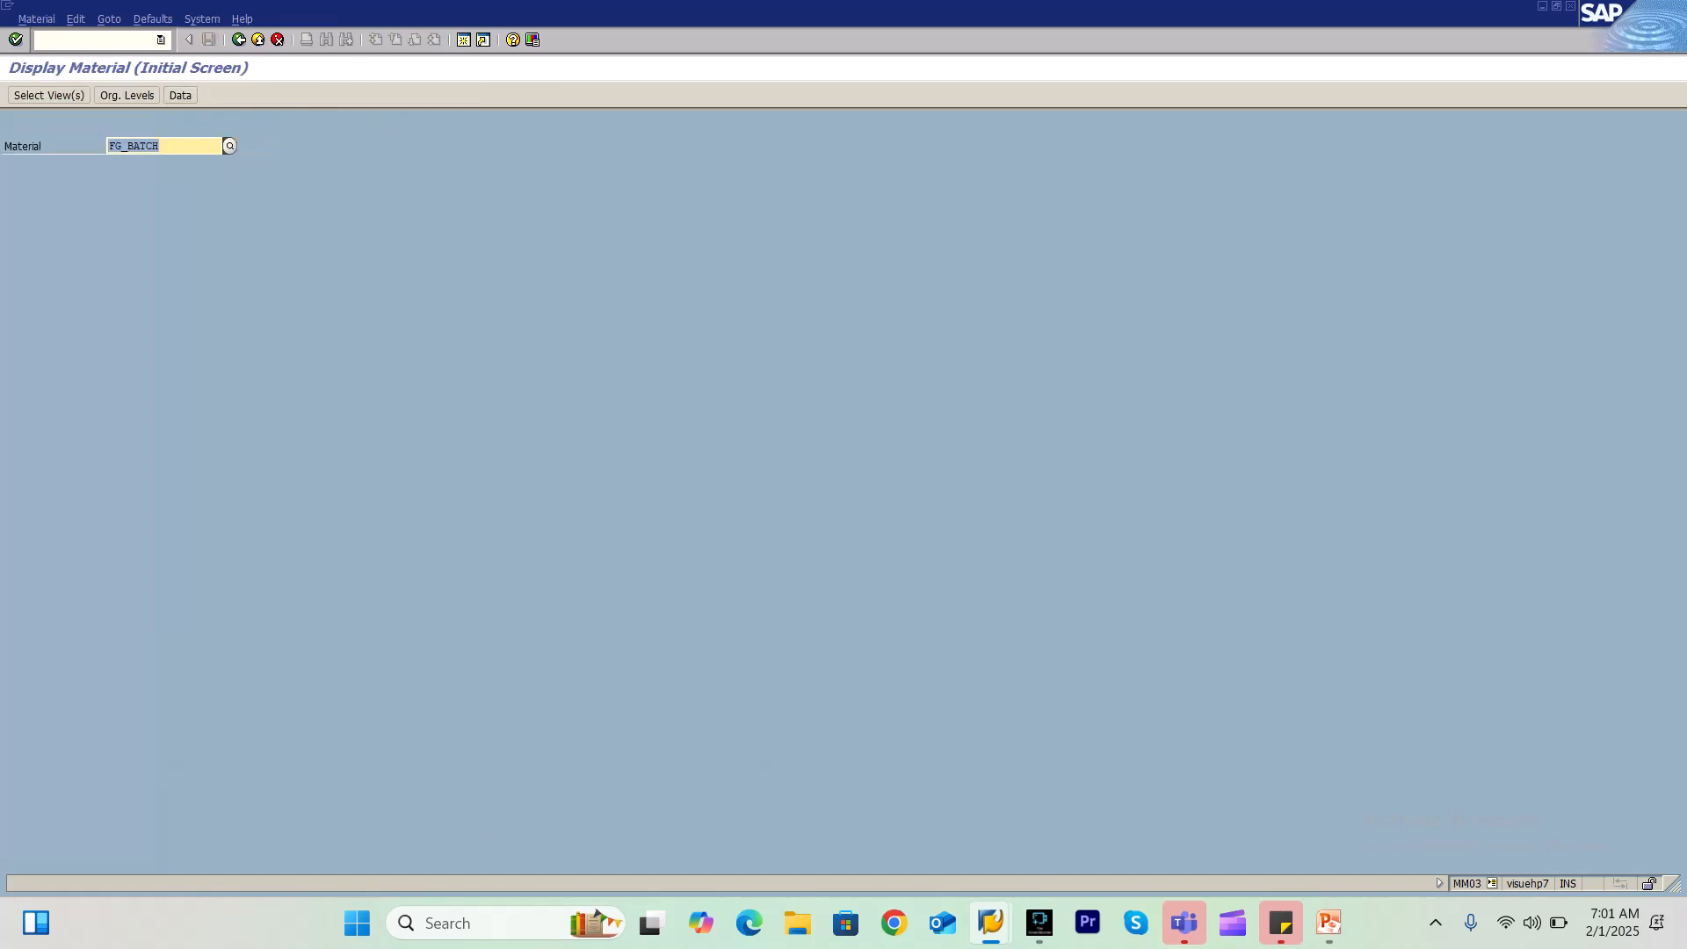
key(Return)
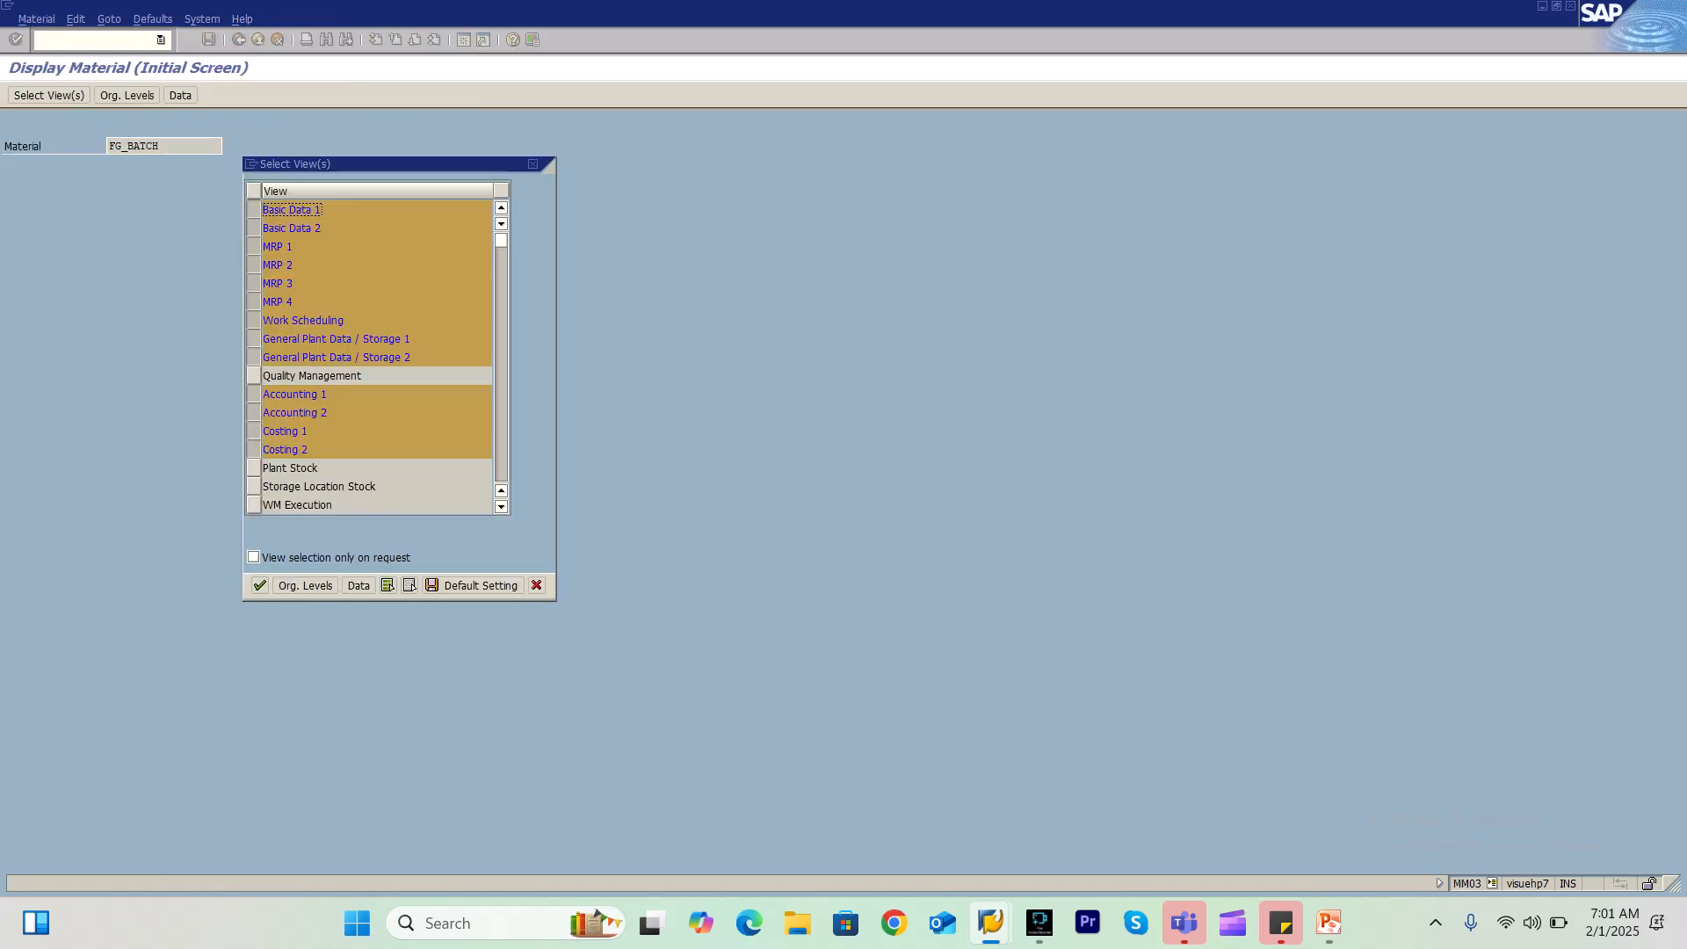
click(254, 376)
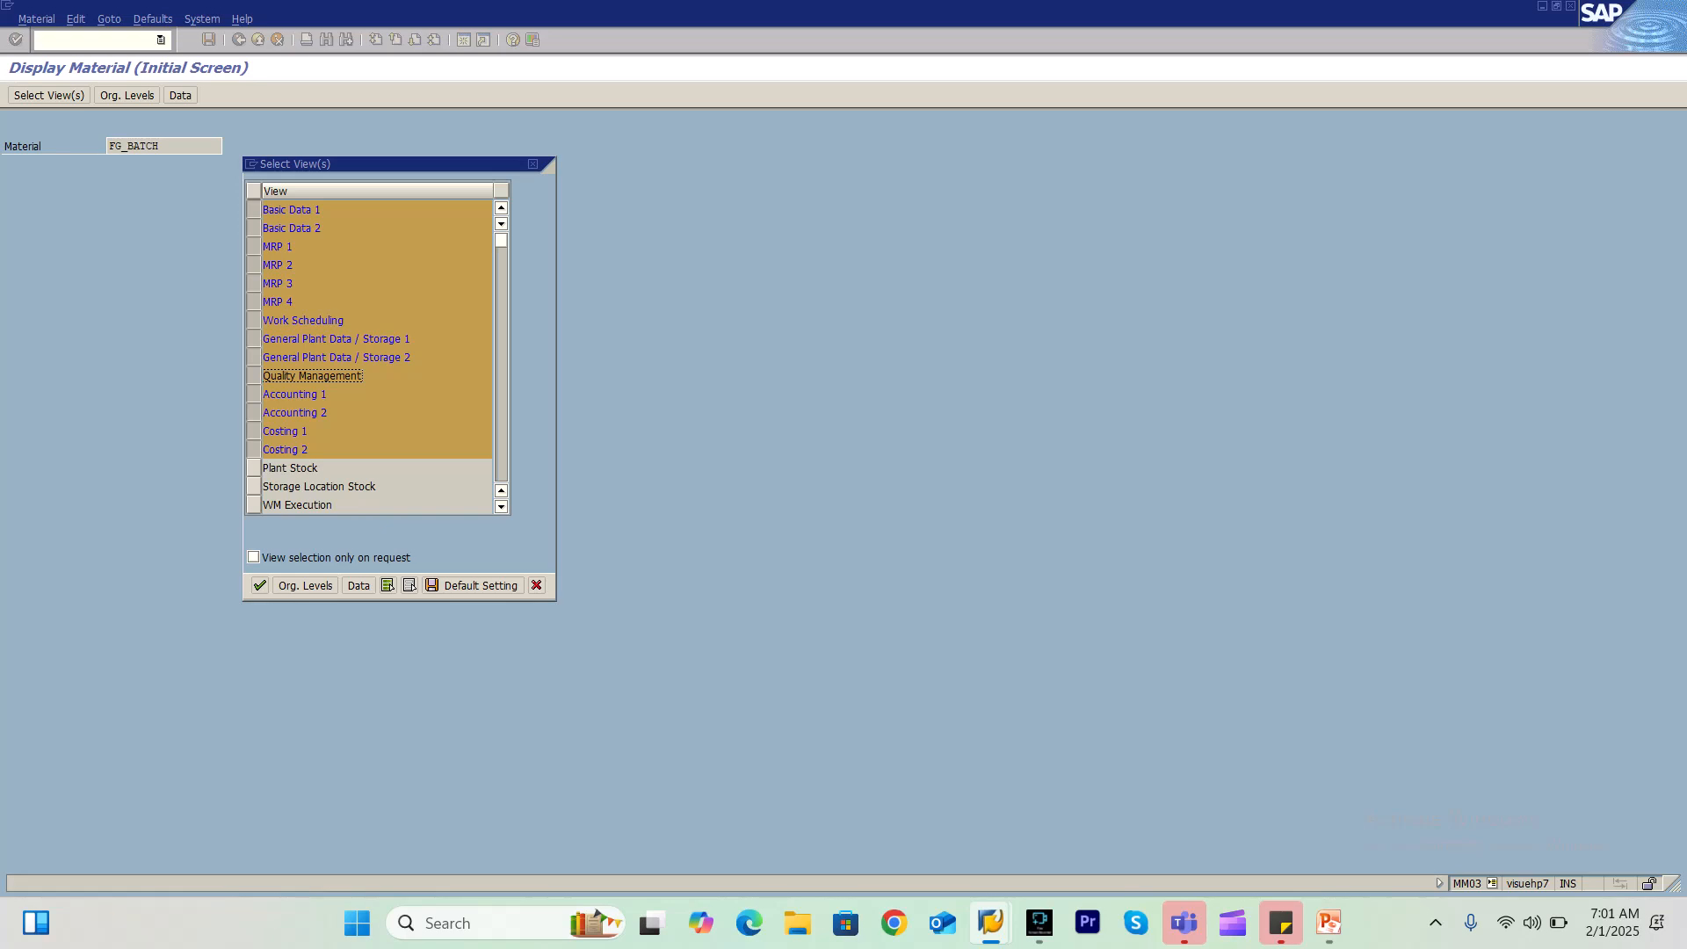
click(259, 585)
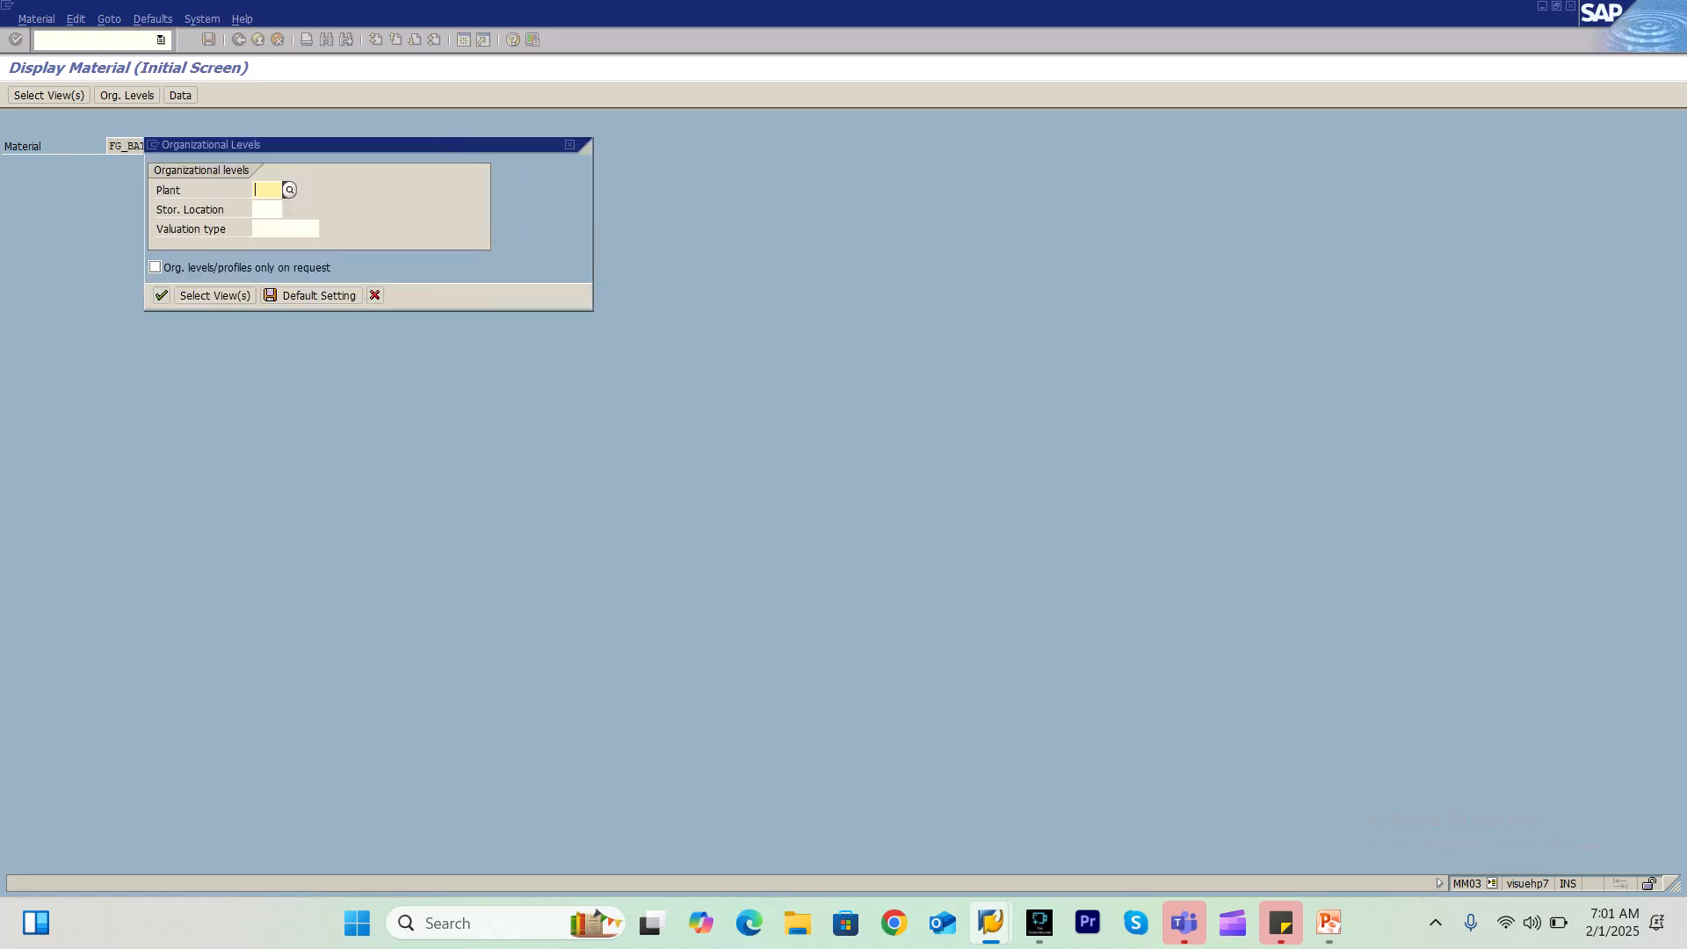
Display the material for plant 3000 and examine its inspection setup in the Quality management view, then close the setup
key(space)
key(Down)
key(Return)
key(Return)
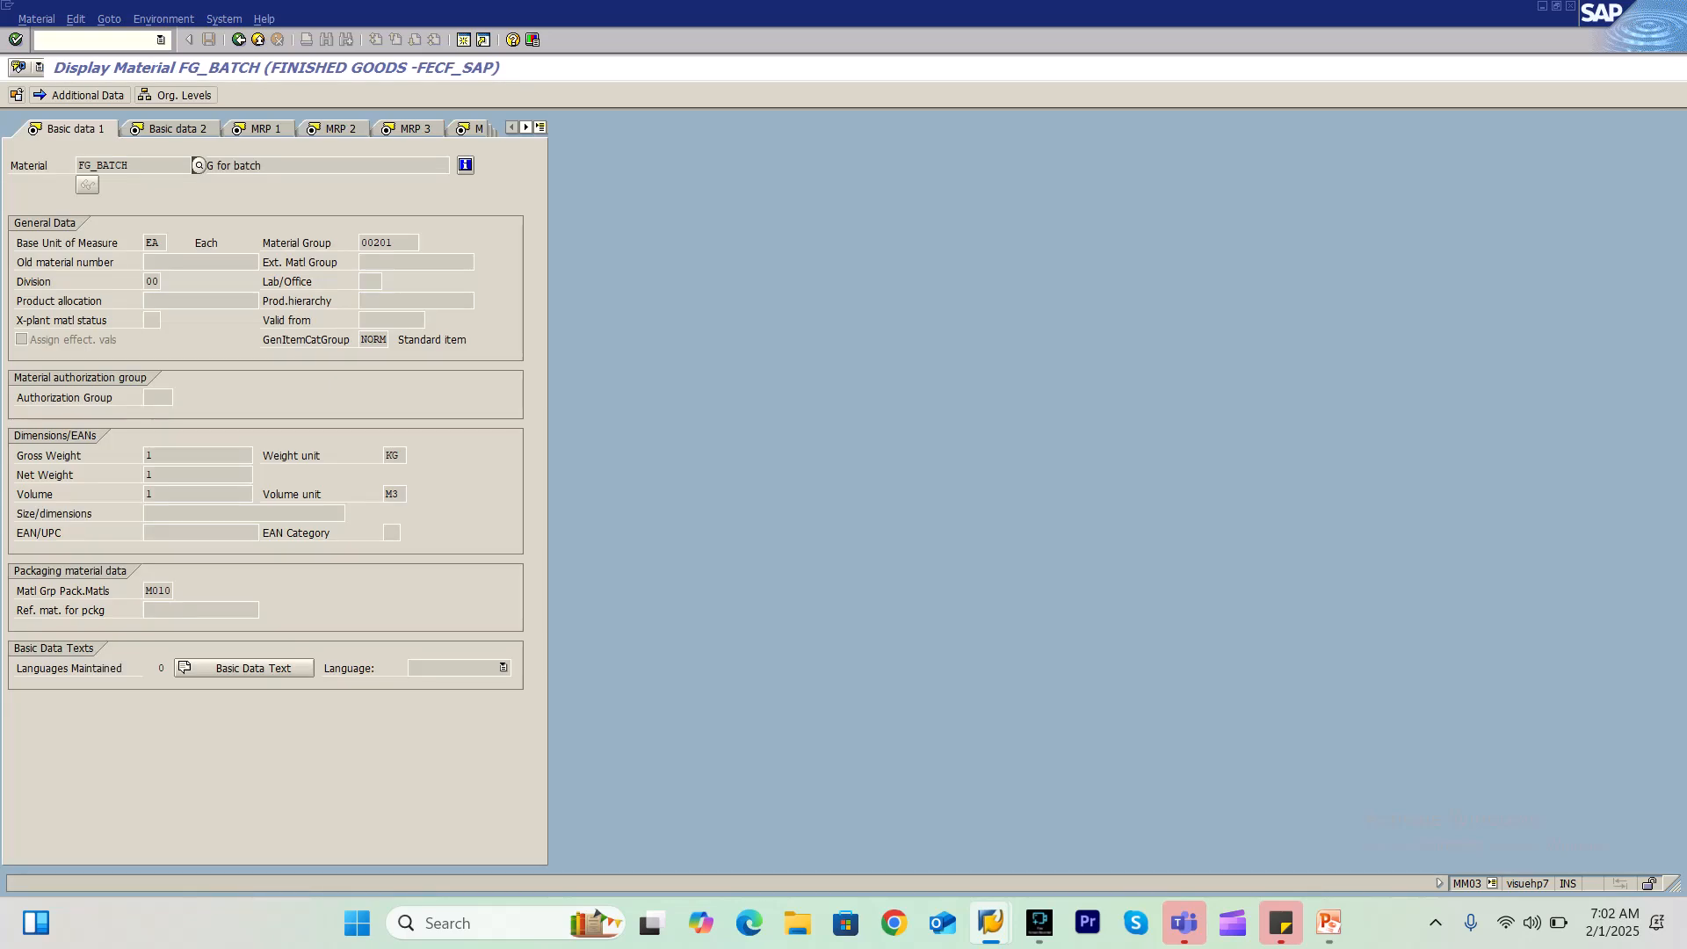
click(541, 127)
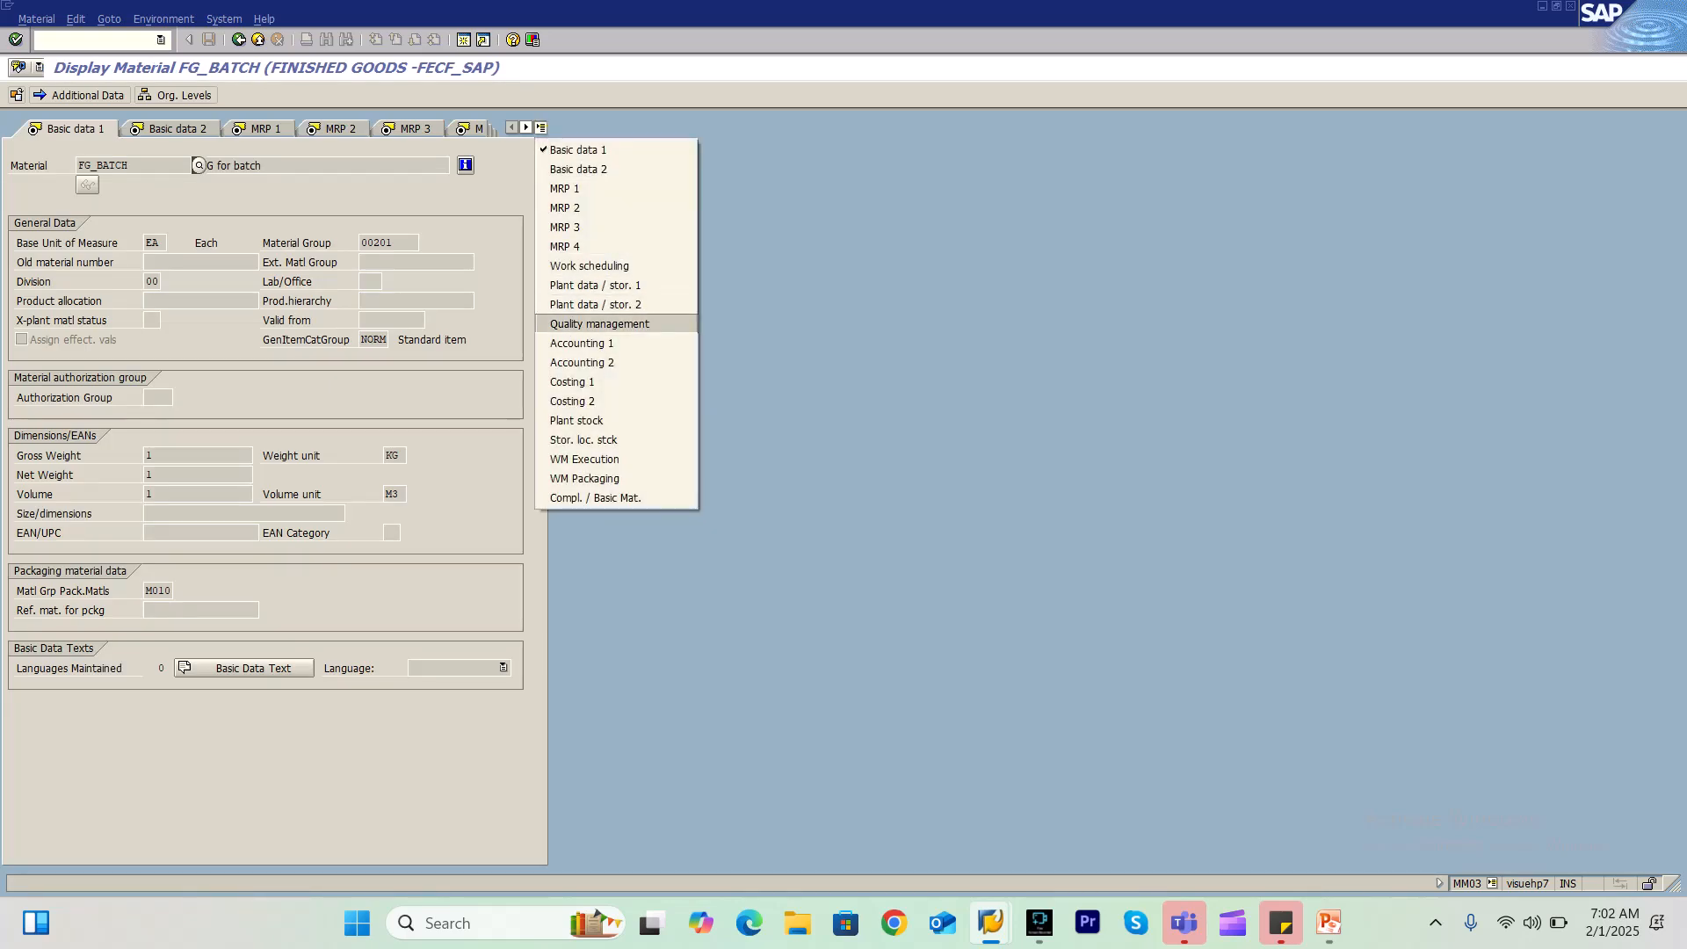
click(599, 323)
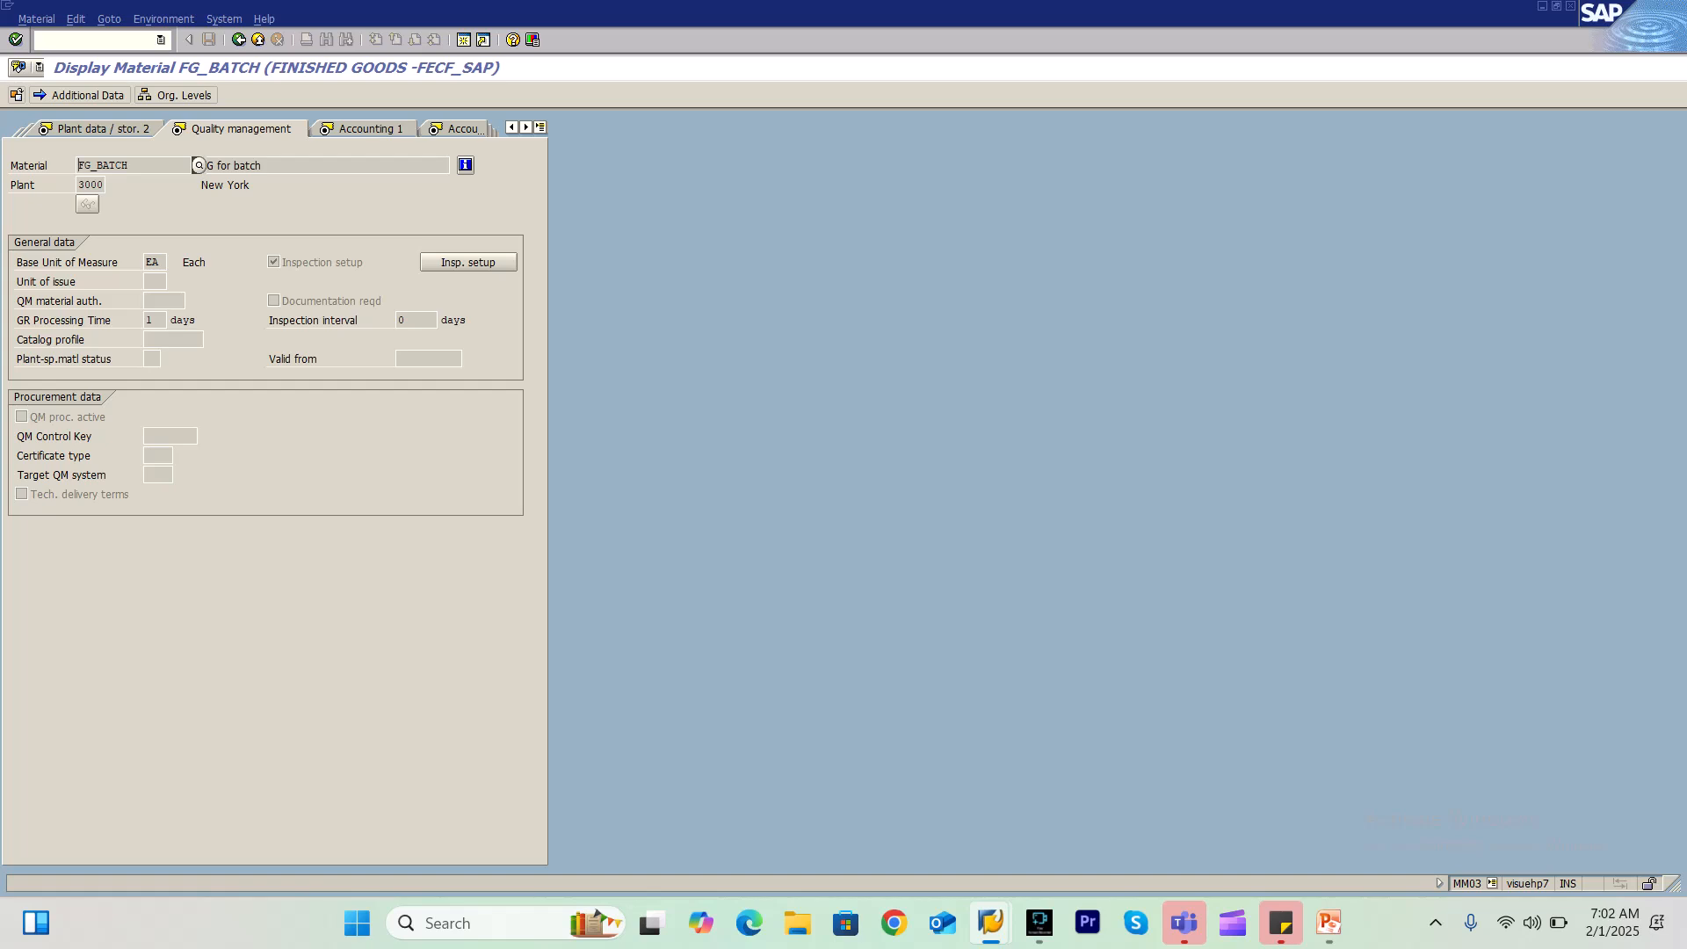
click(468, 262)
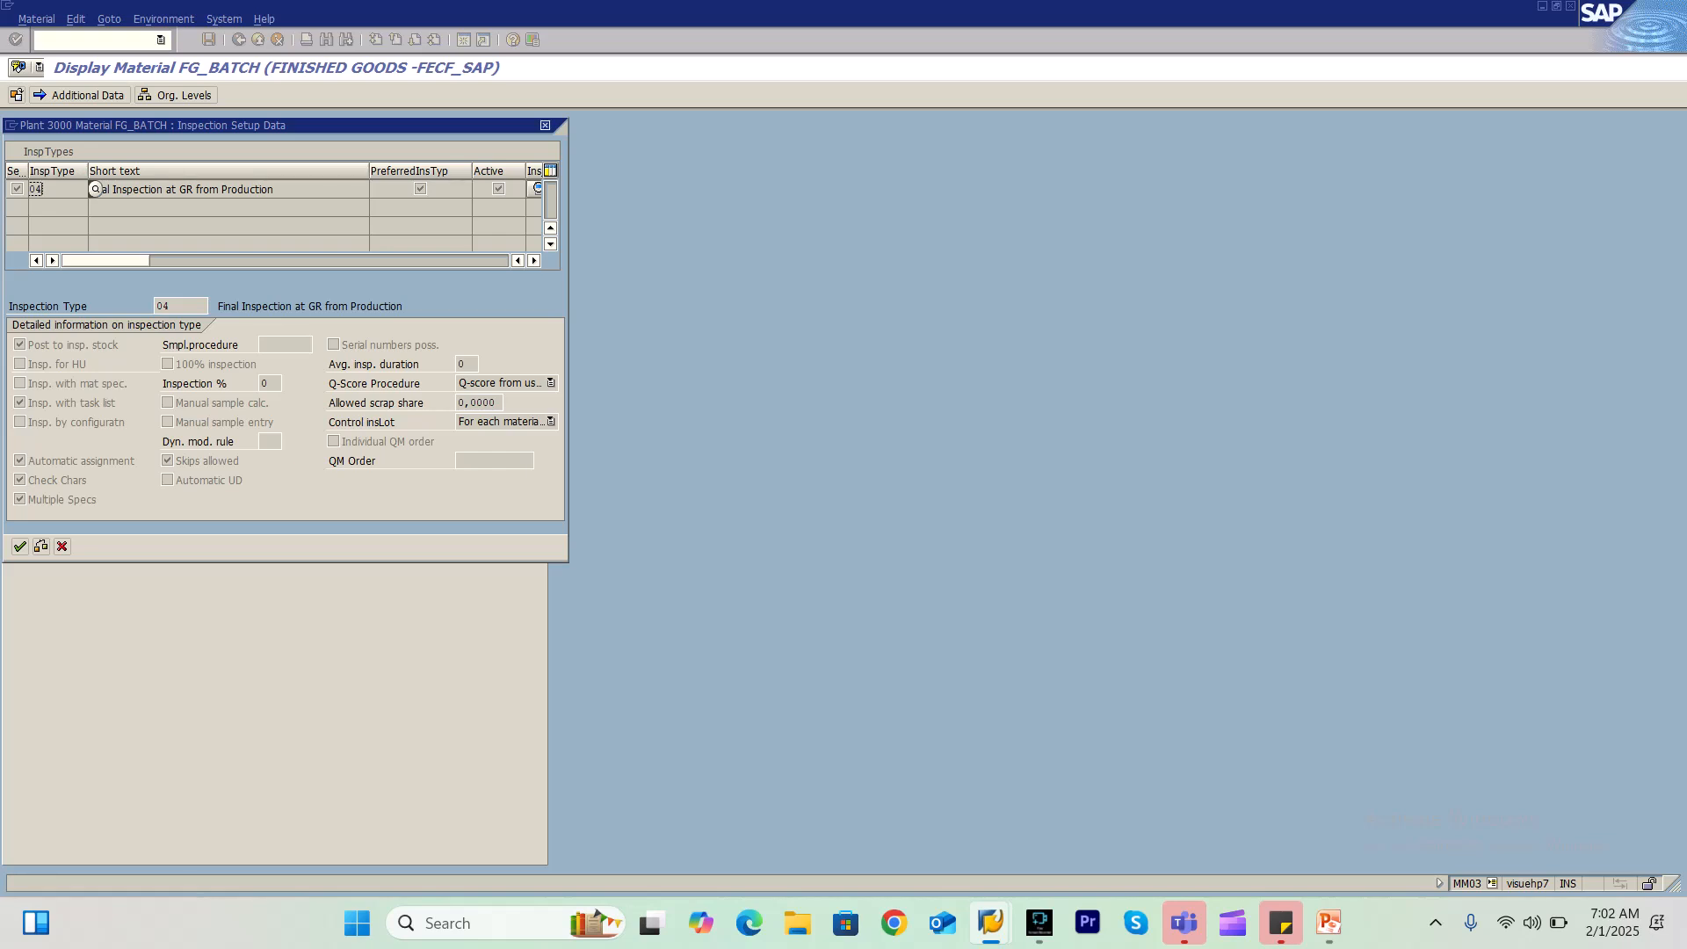
key(Return)
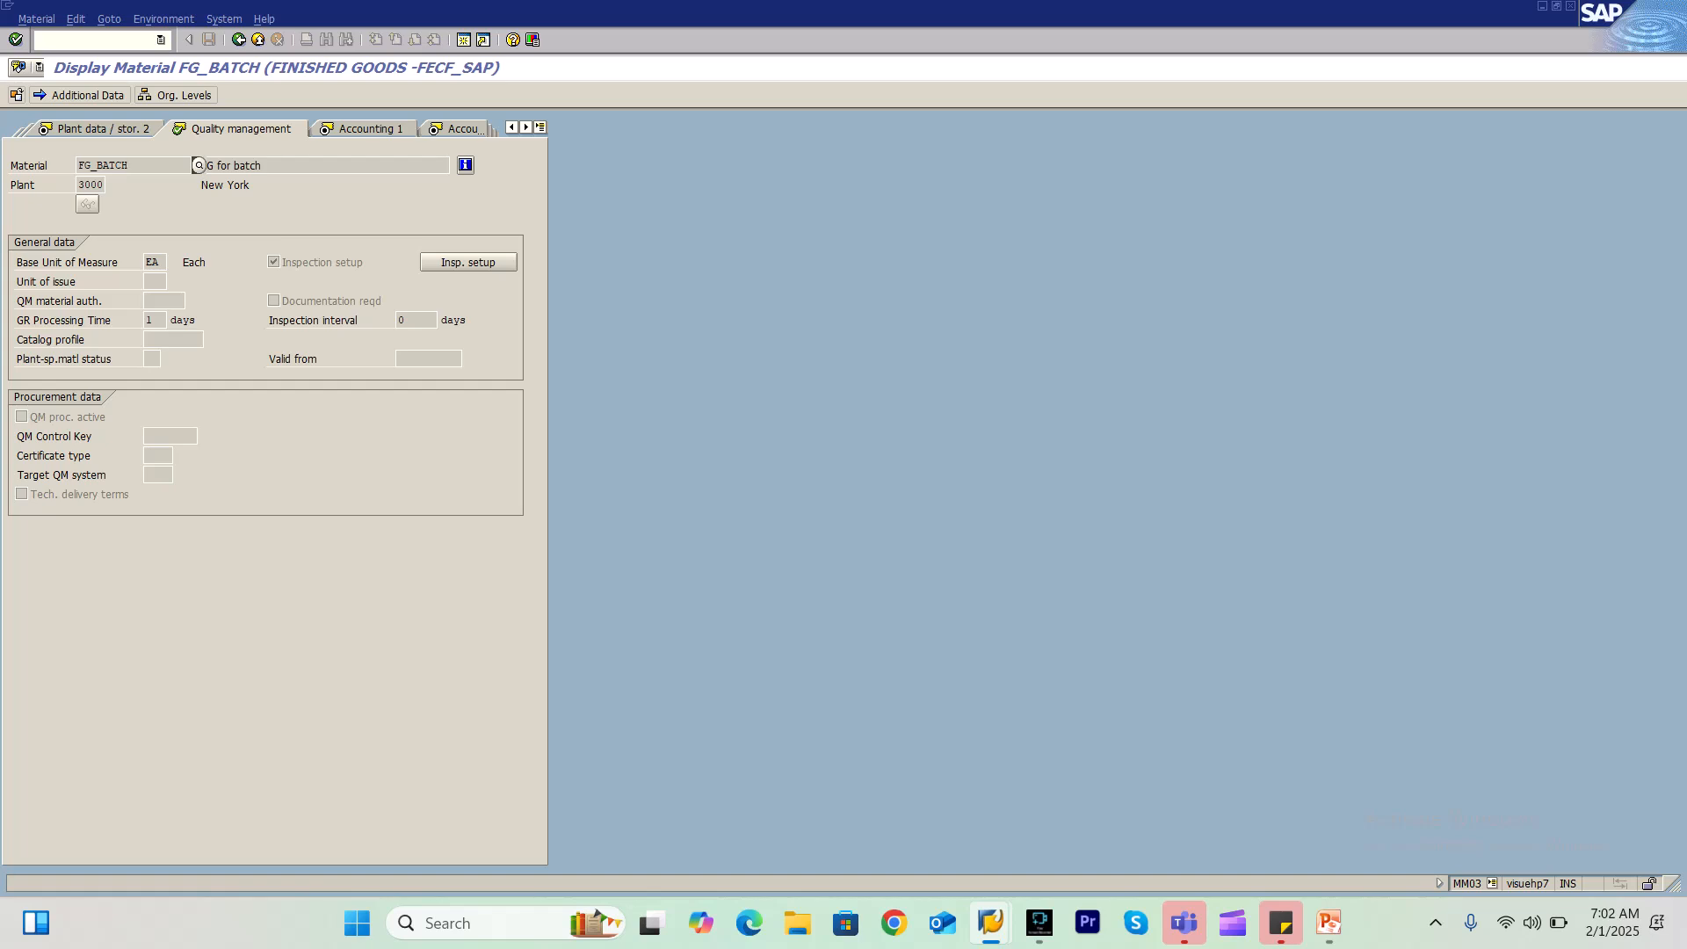
Switch to transaction CO01 for creating a production order
drag(129, 165, 78, 165)
click(77, 166)
text(/nco01)
key(Return)
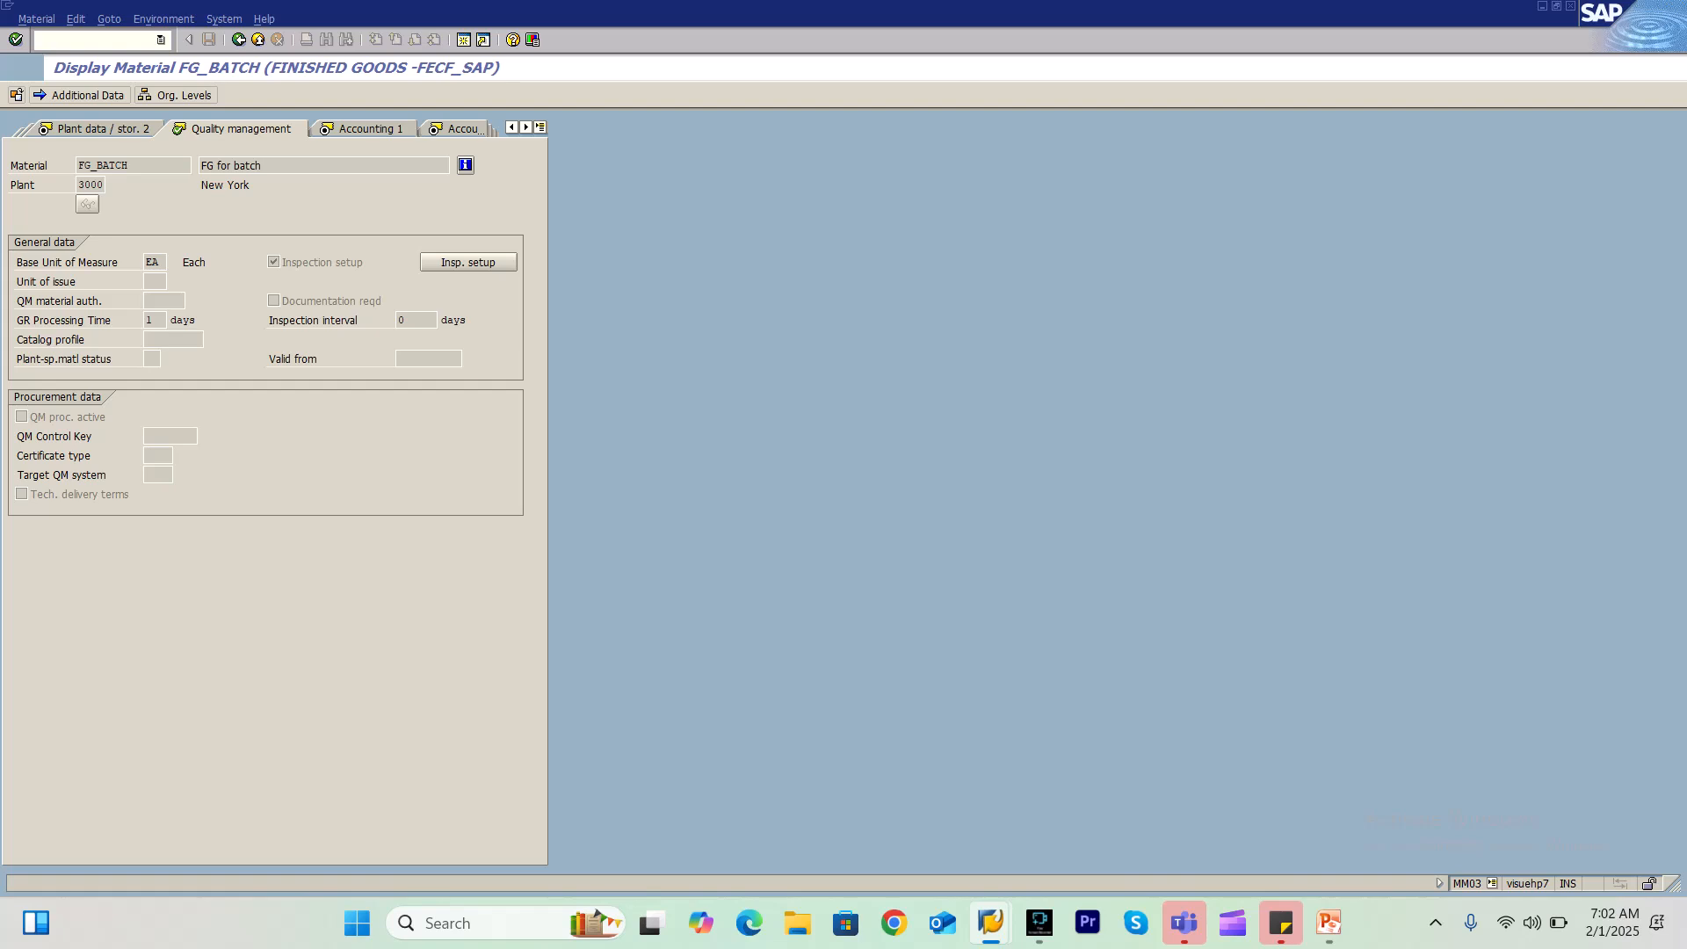
mouse_move(990, 923)
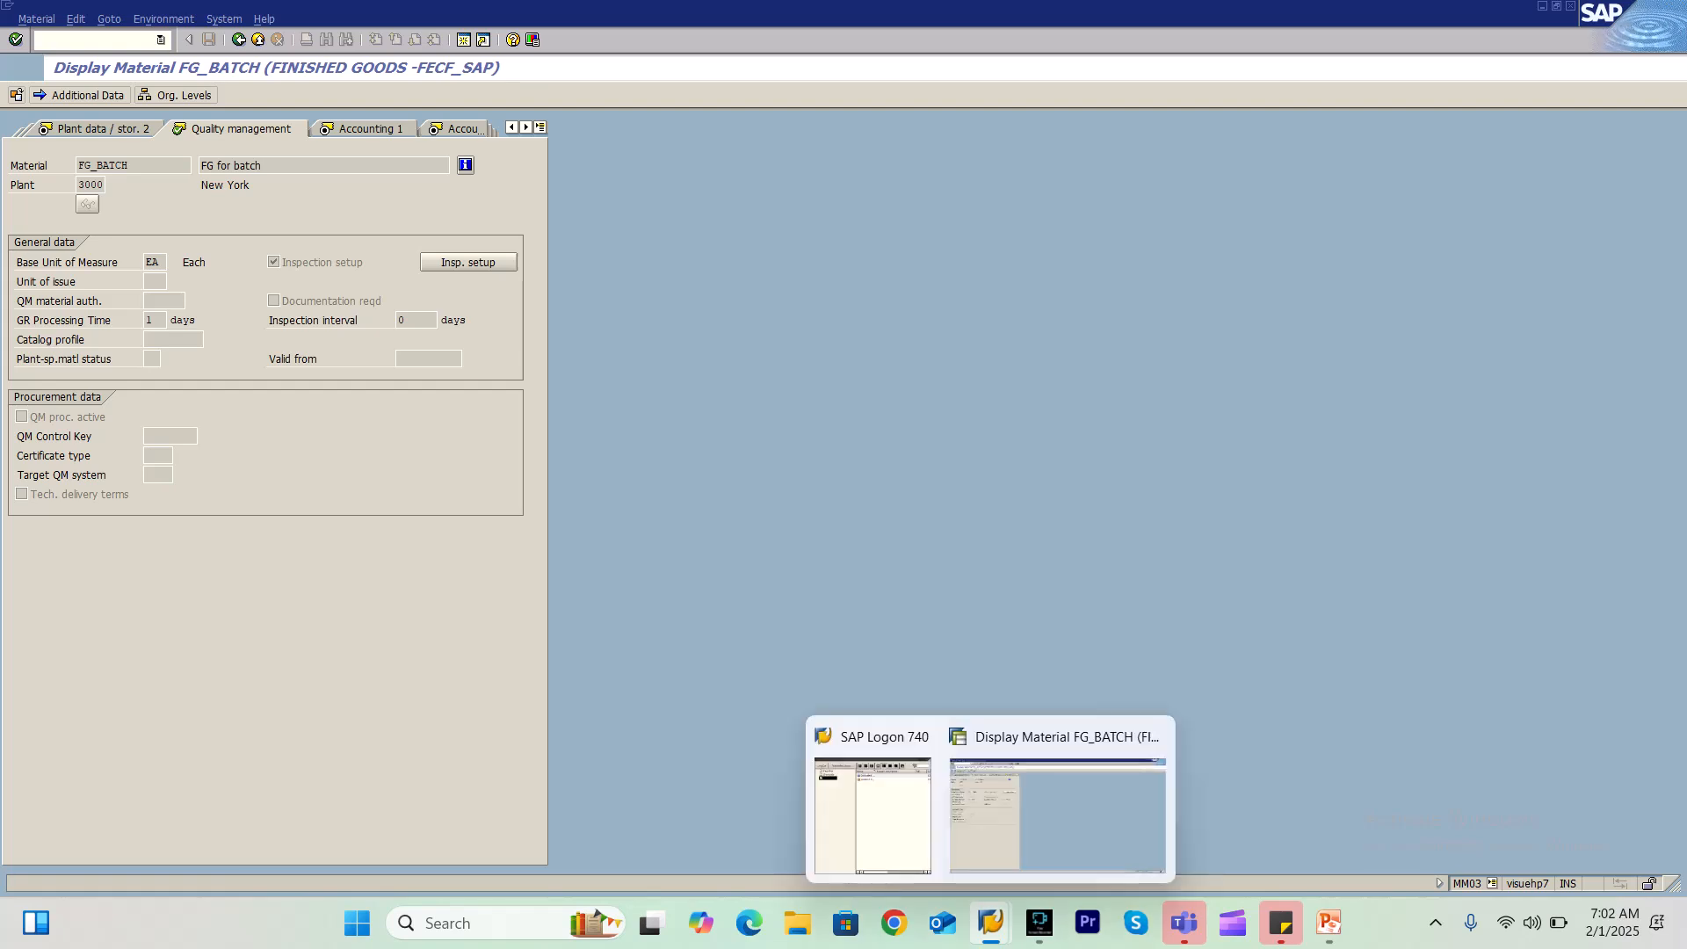
click(1056, 815)
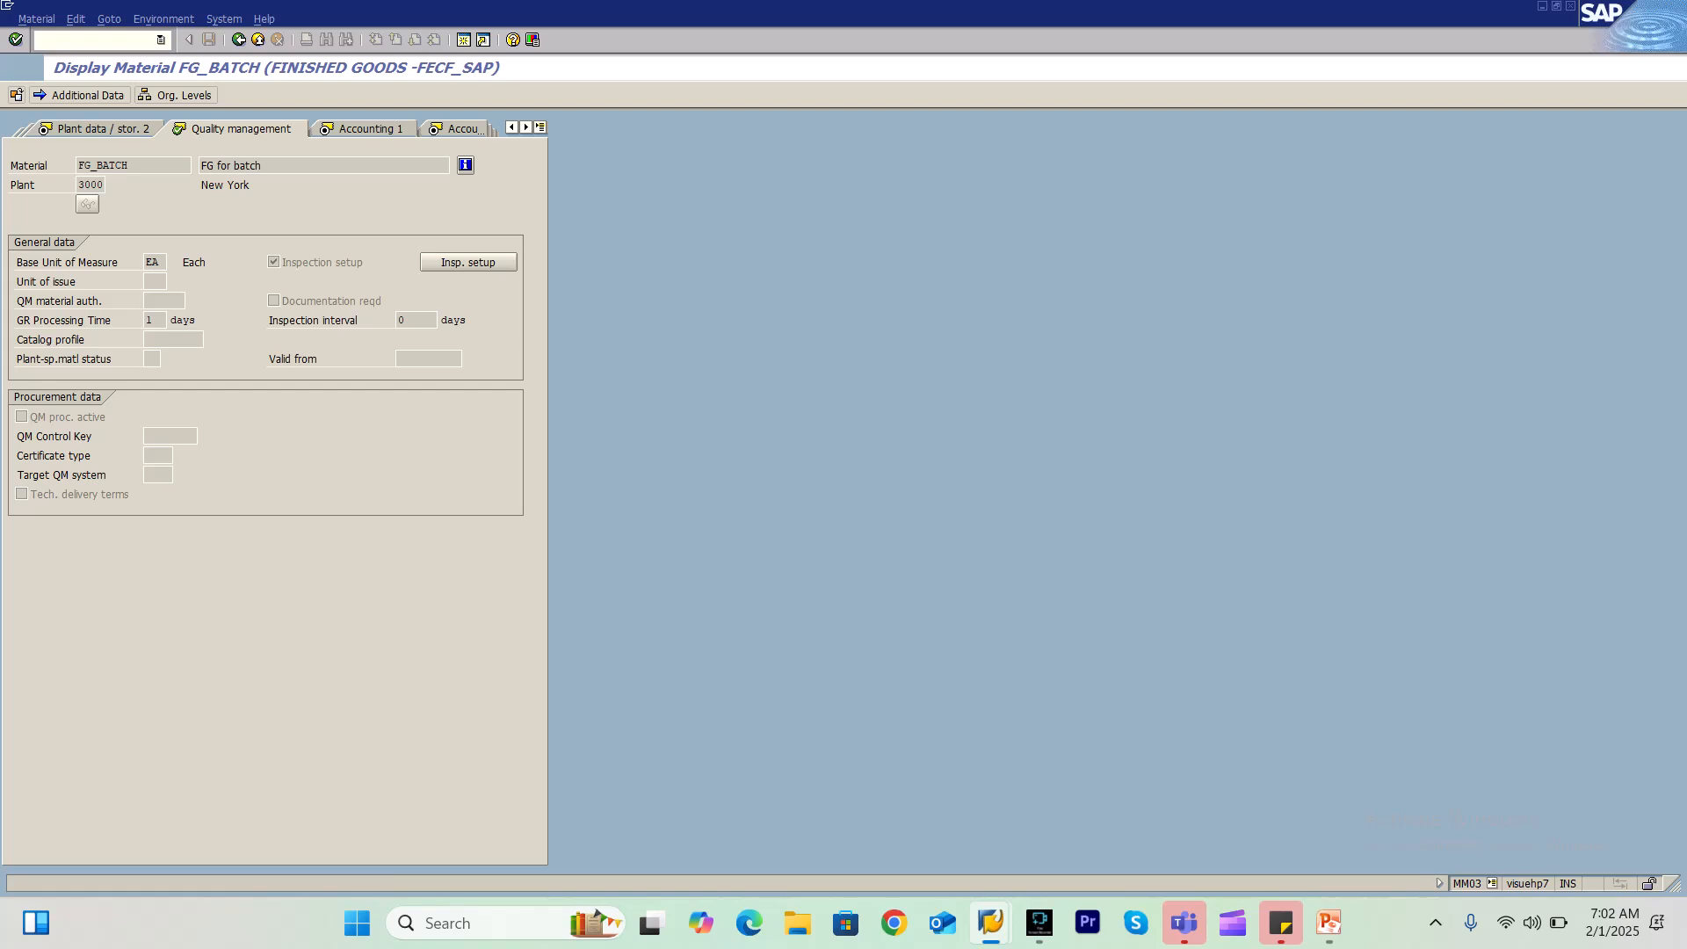
double_click(7, 5)
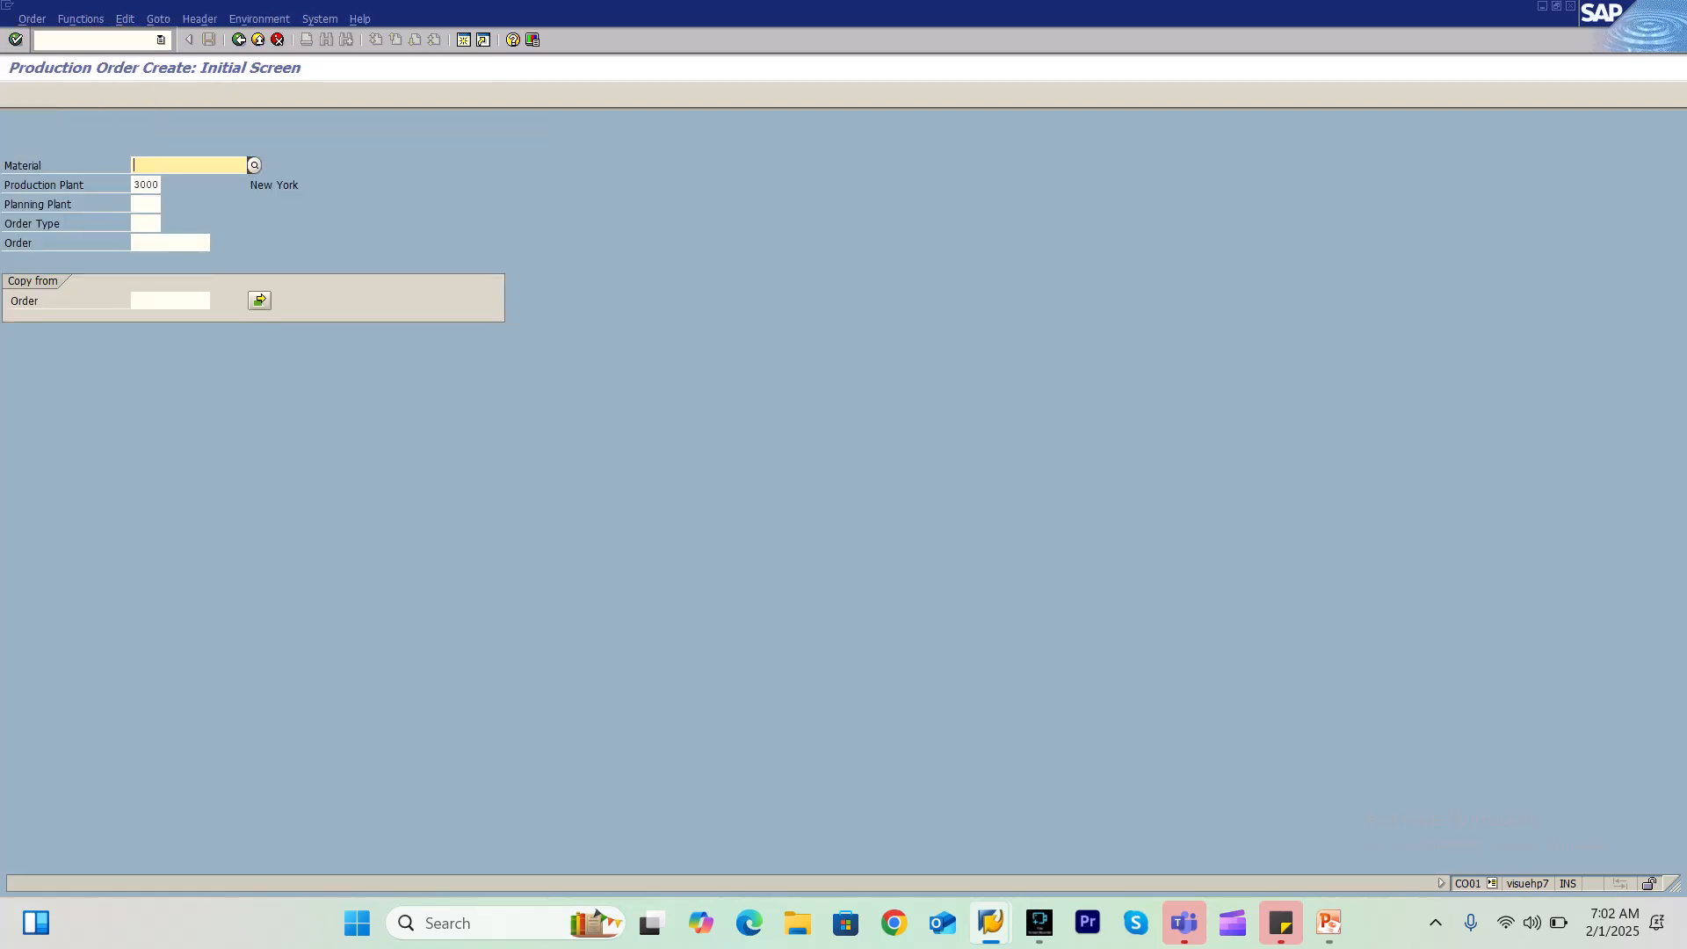
Start a production order for material FG_BATCH in plant 3000 with order type PP01
text(f)
key(Down)
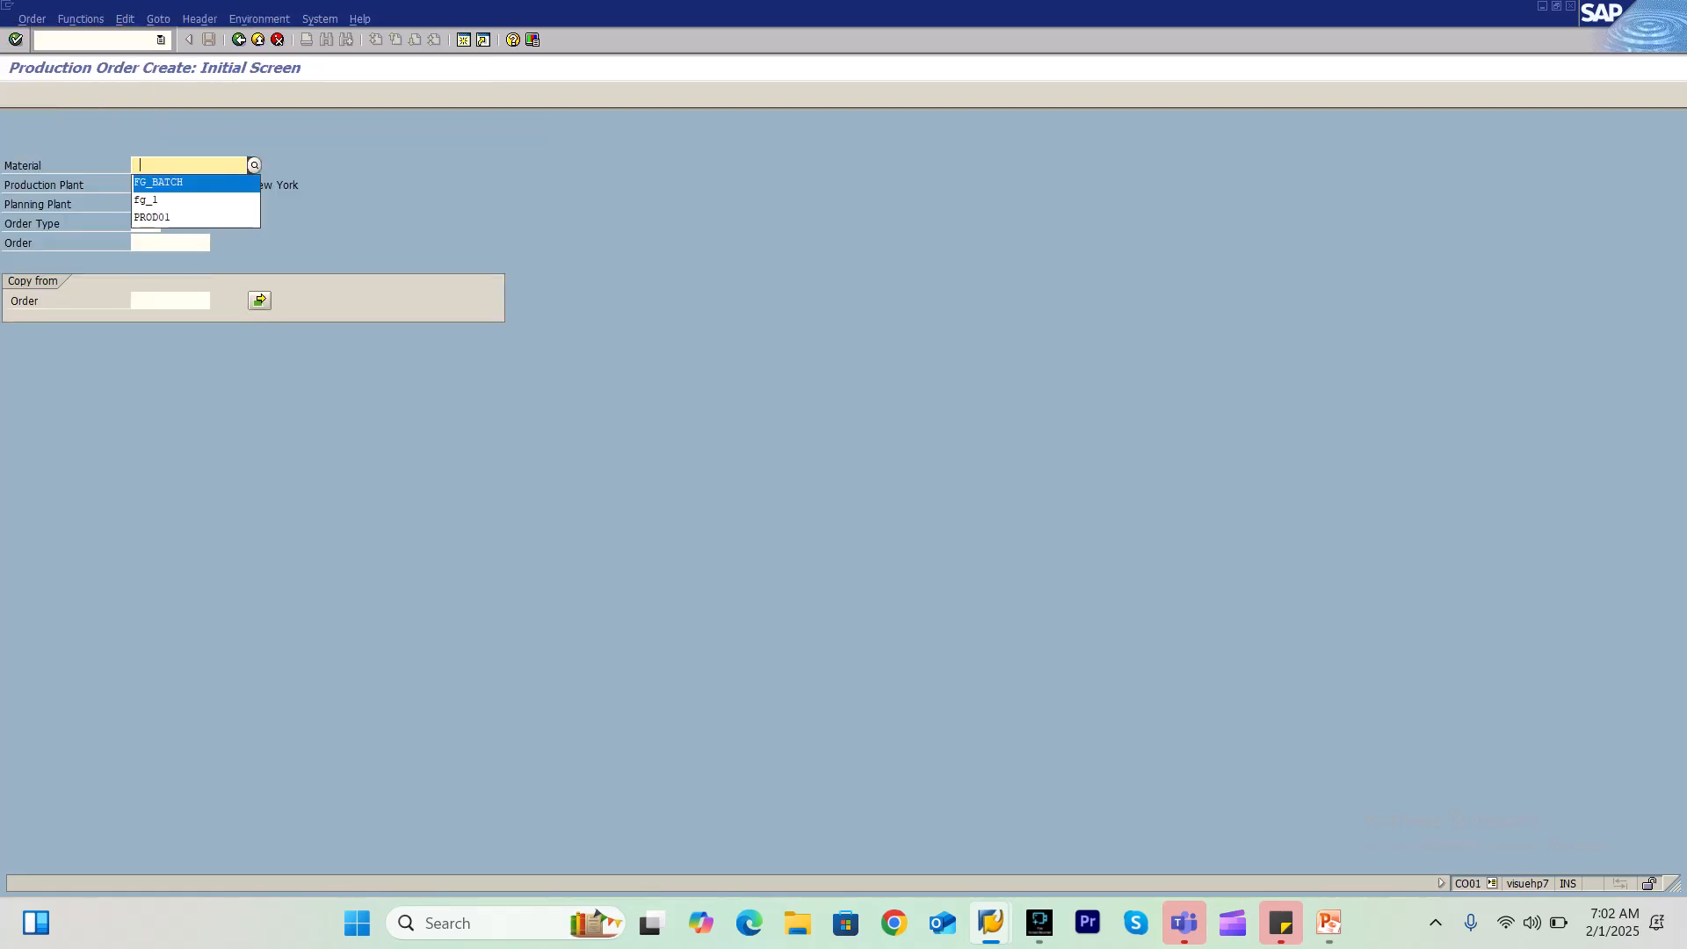
key(Tab)
key(Tab)
key(Tab)
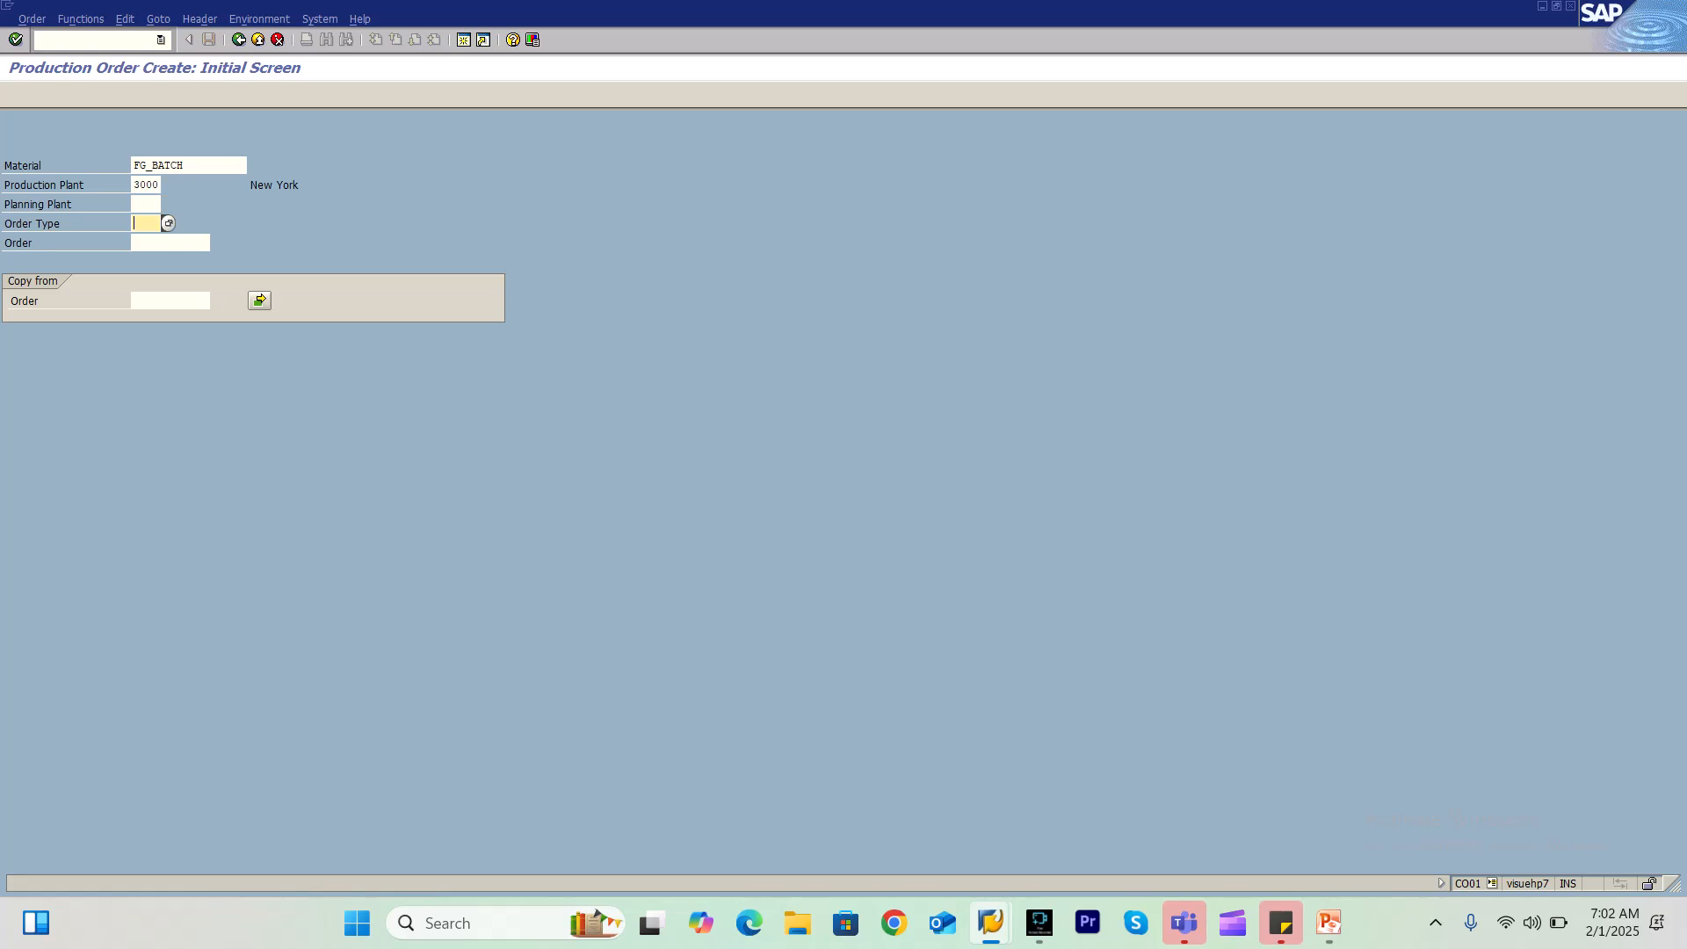
text(p)
key(Down)
key(Return)
key(Return)
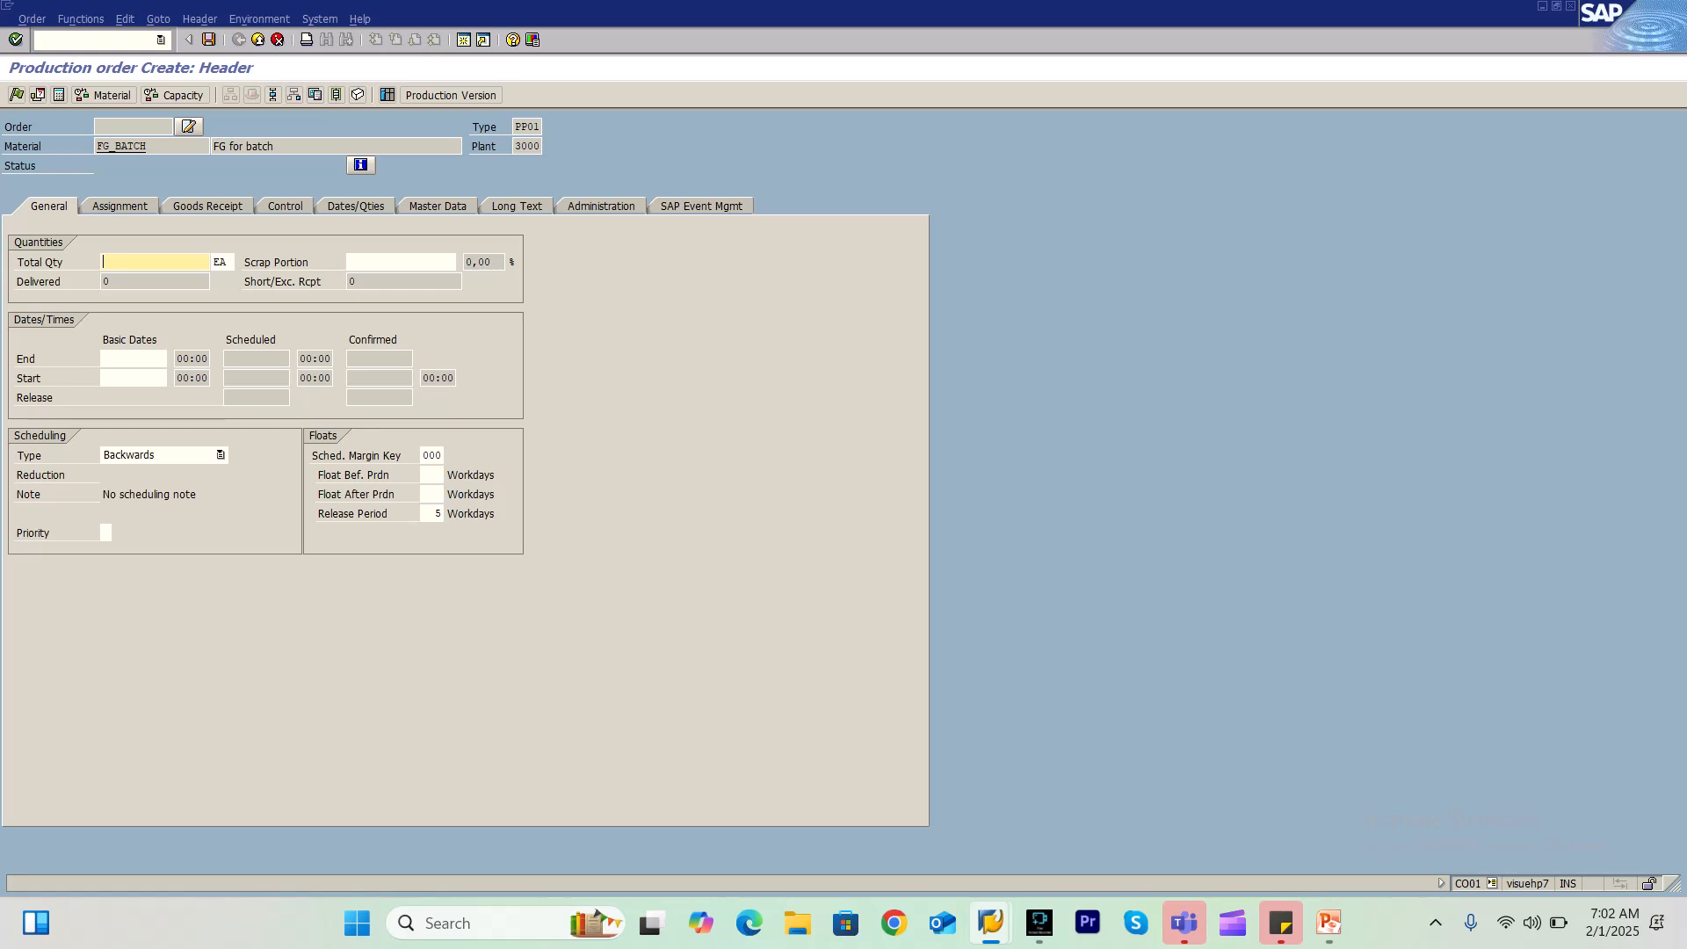
Set the order's total quantity to 5 EA and its scheduling type to Current date
text(5)
click(221, 455)
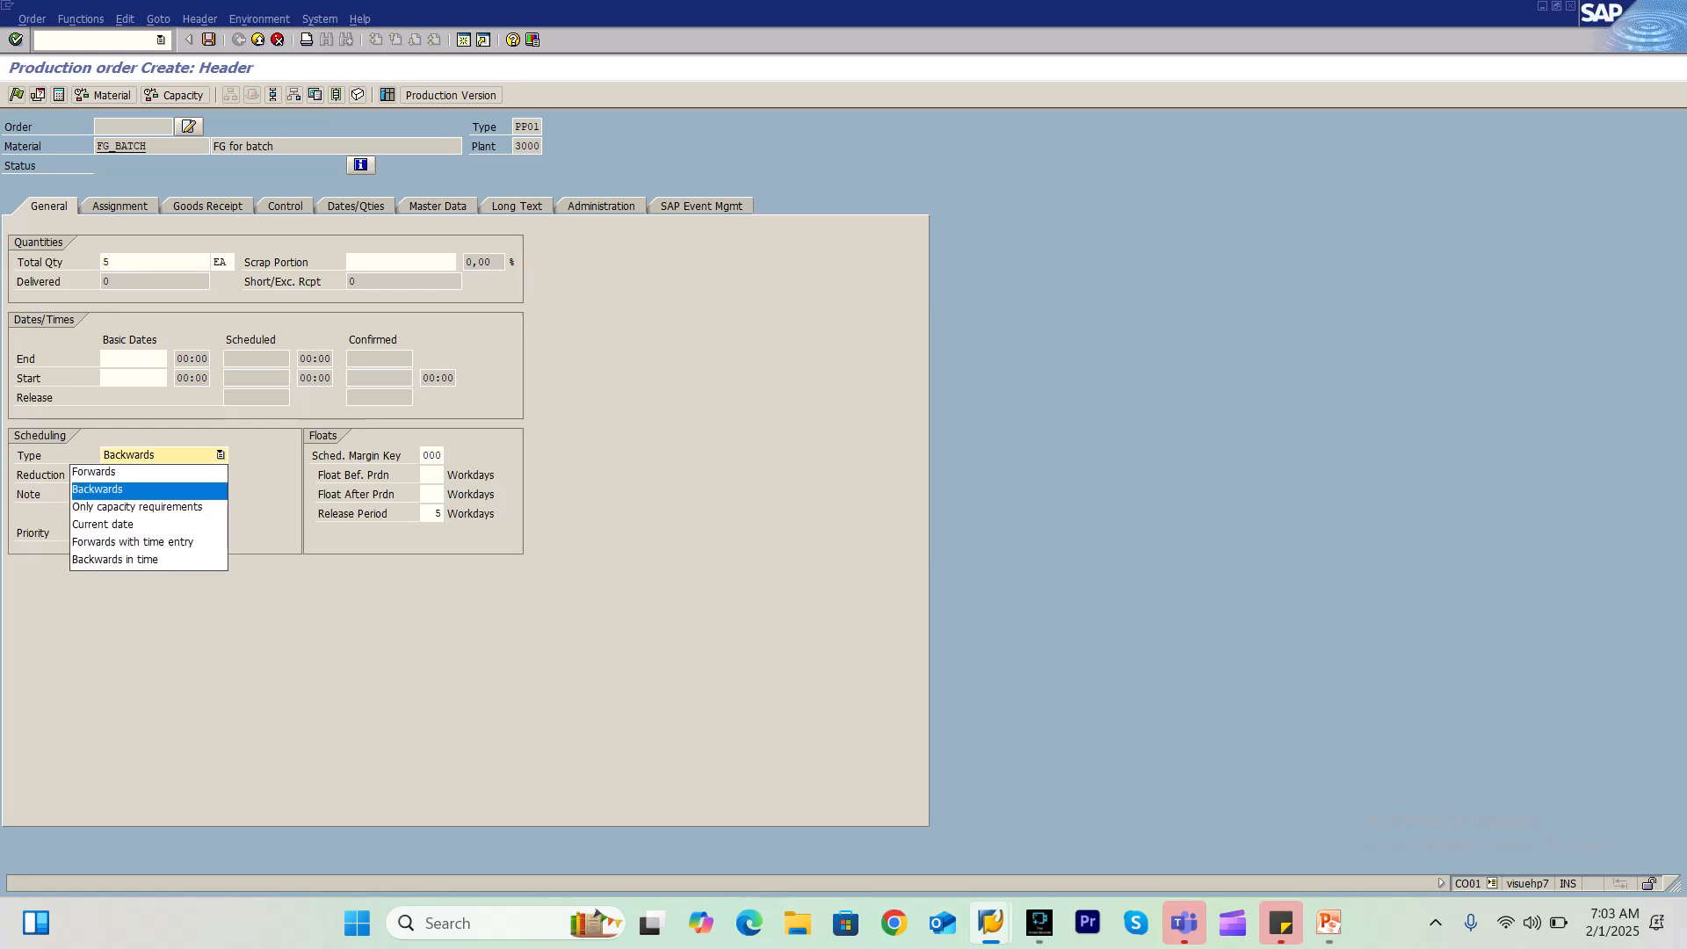
key(Down)
key(Down)
key(Return)
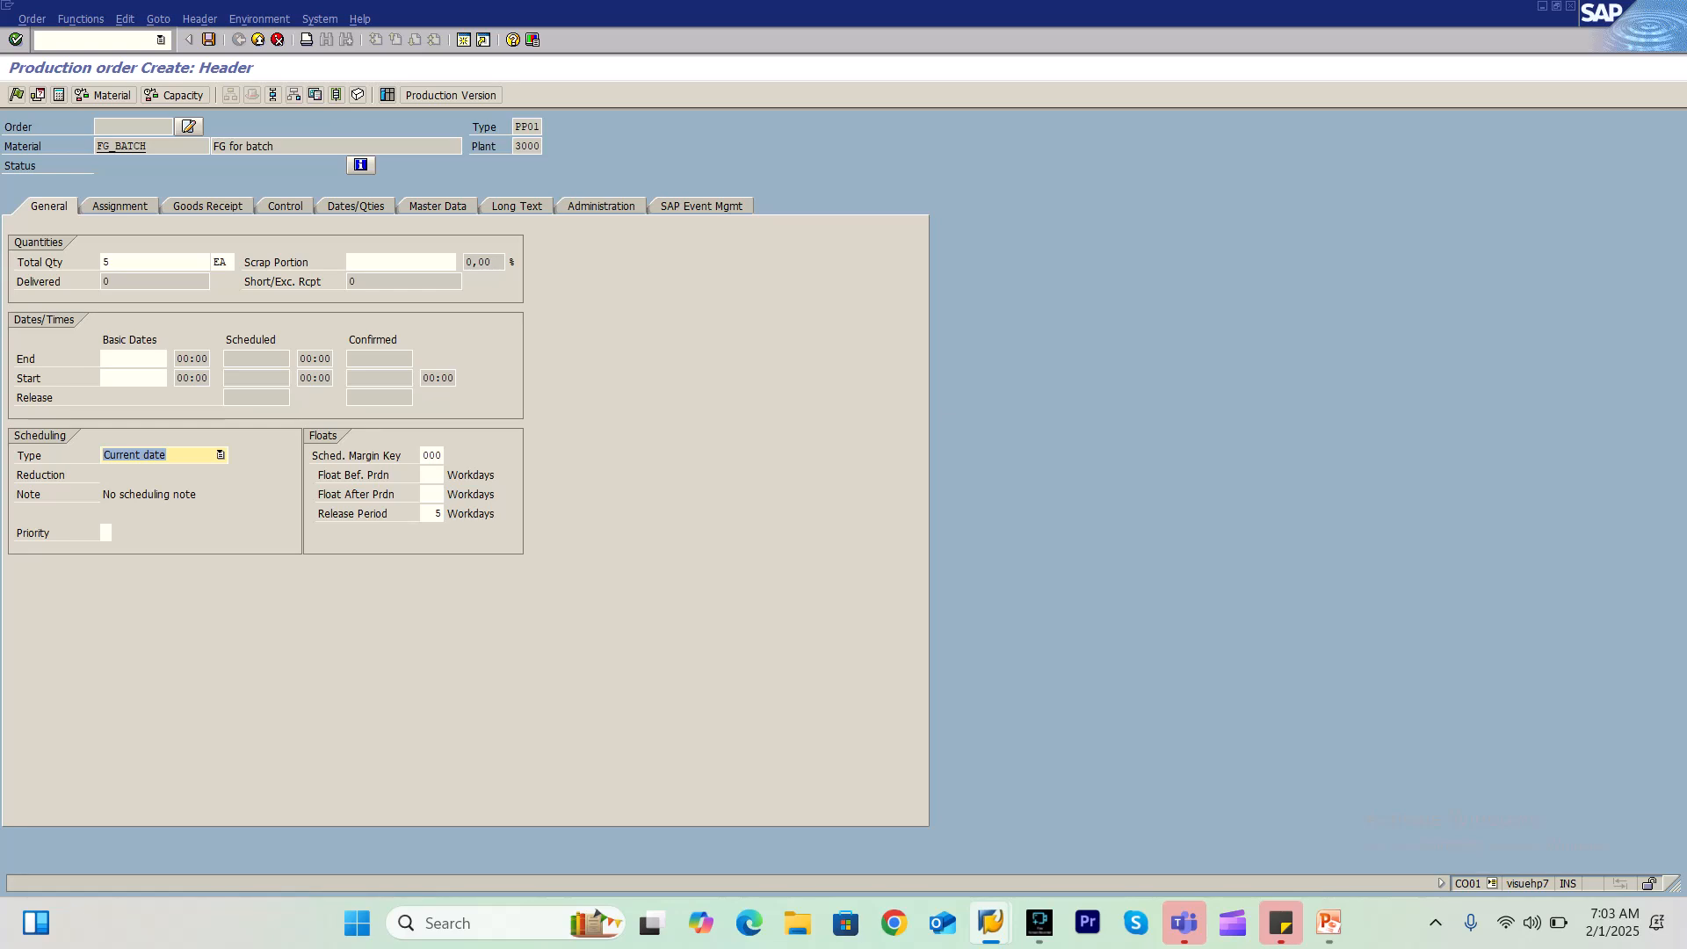
key(Return)
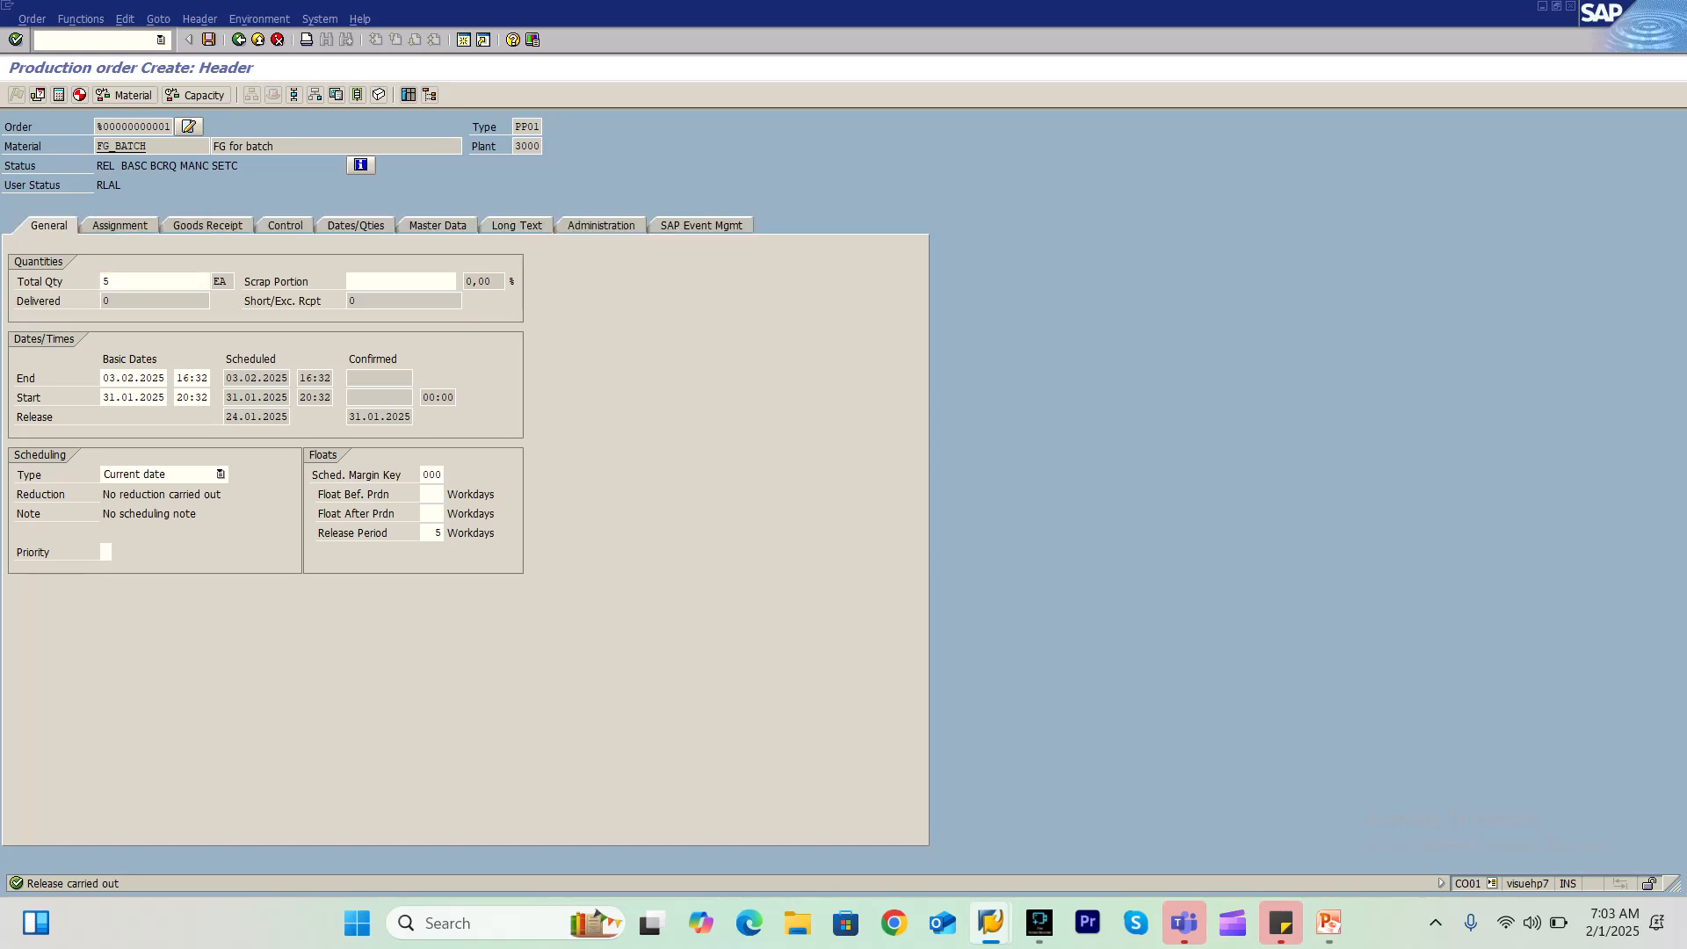
Check the stock type and batch in the order's Goods Receipt data, and save the order despite the costing error
click(207, 226)
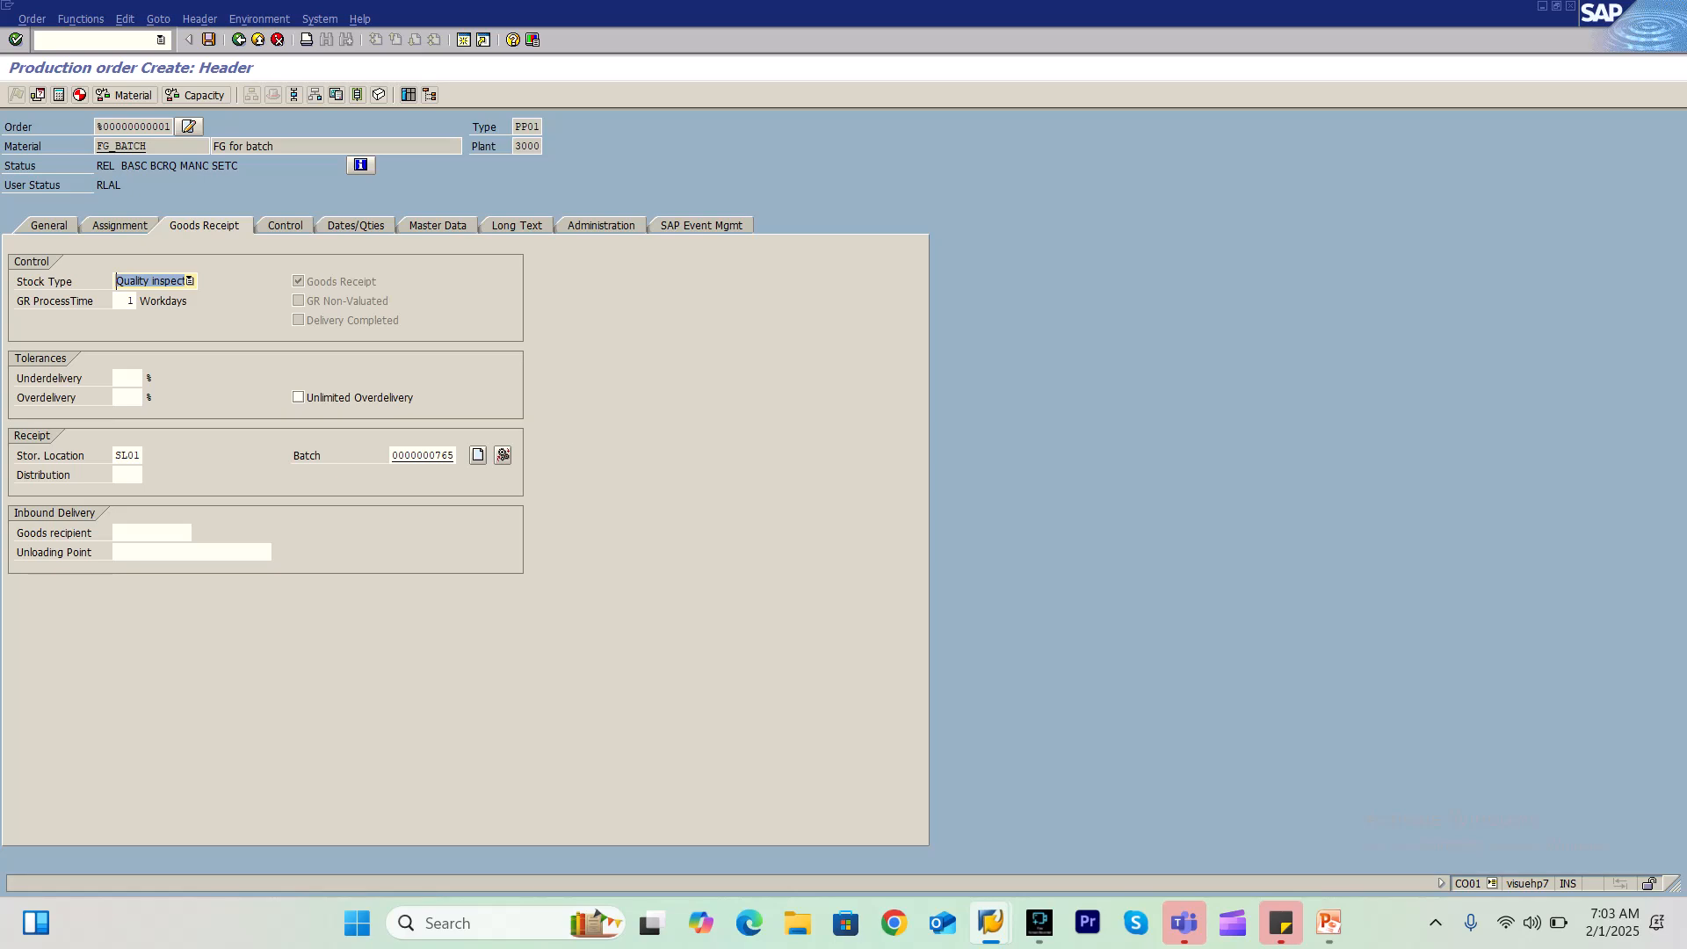
drag(454, 455, 391, 455)
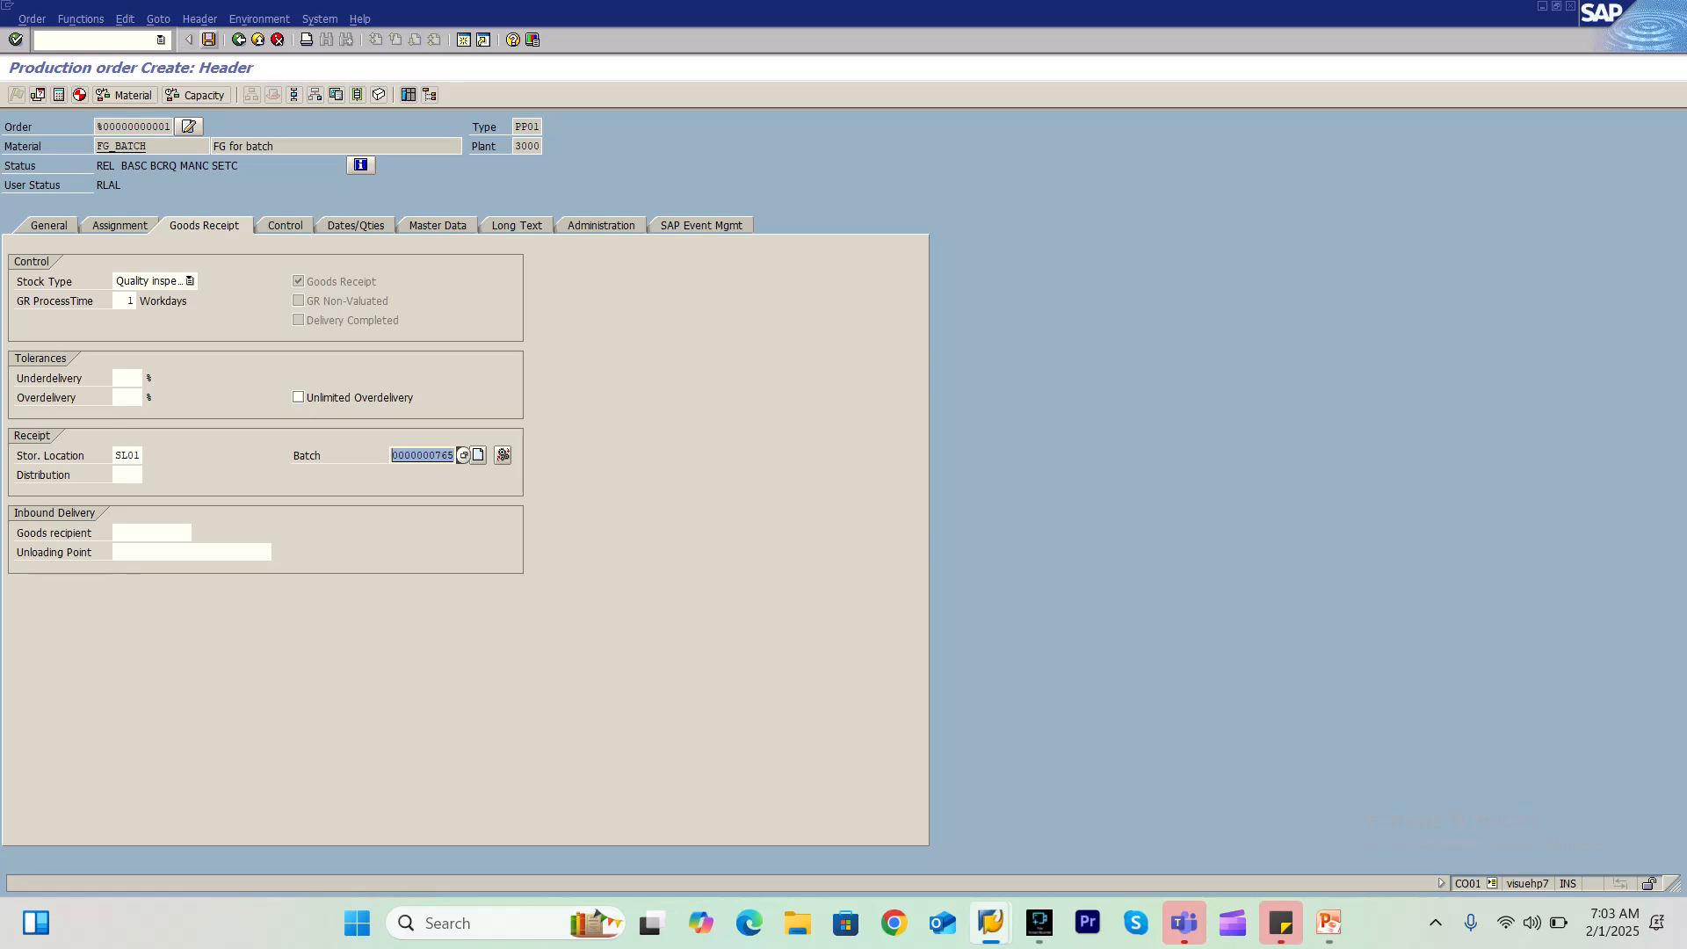
click(208, 39)
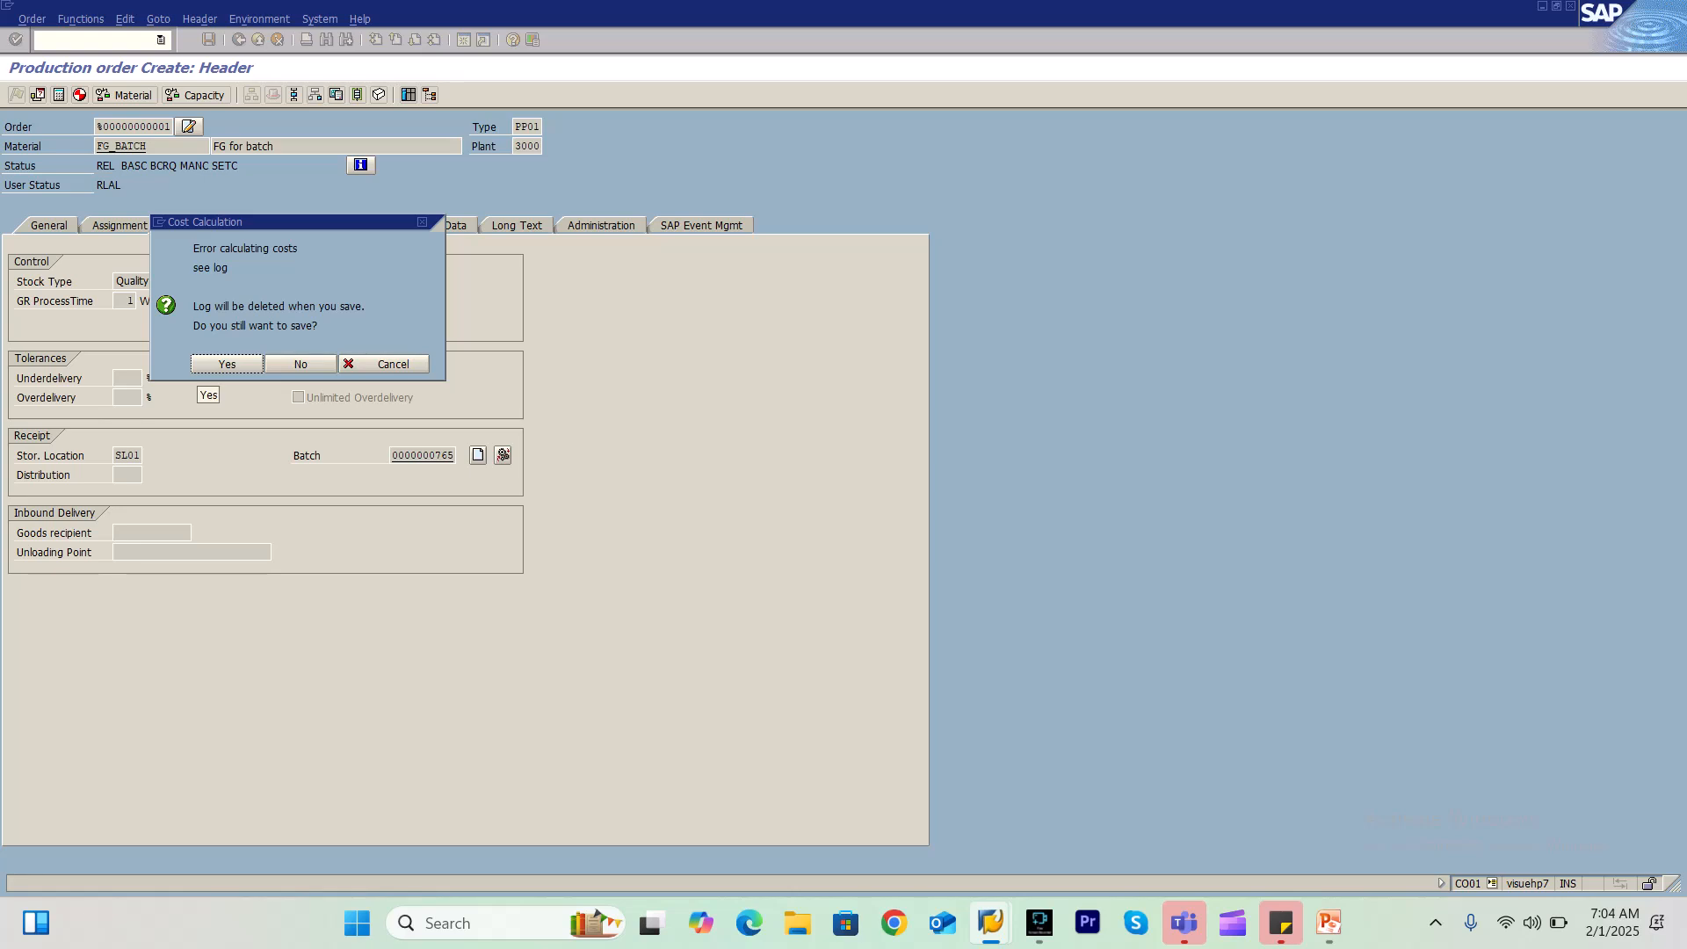
key(Return)
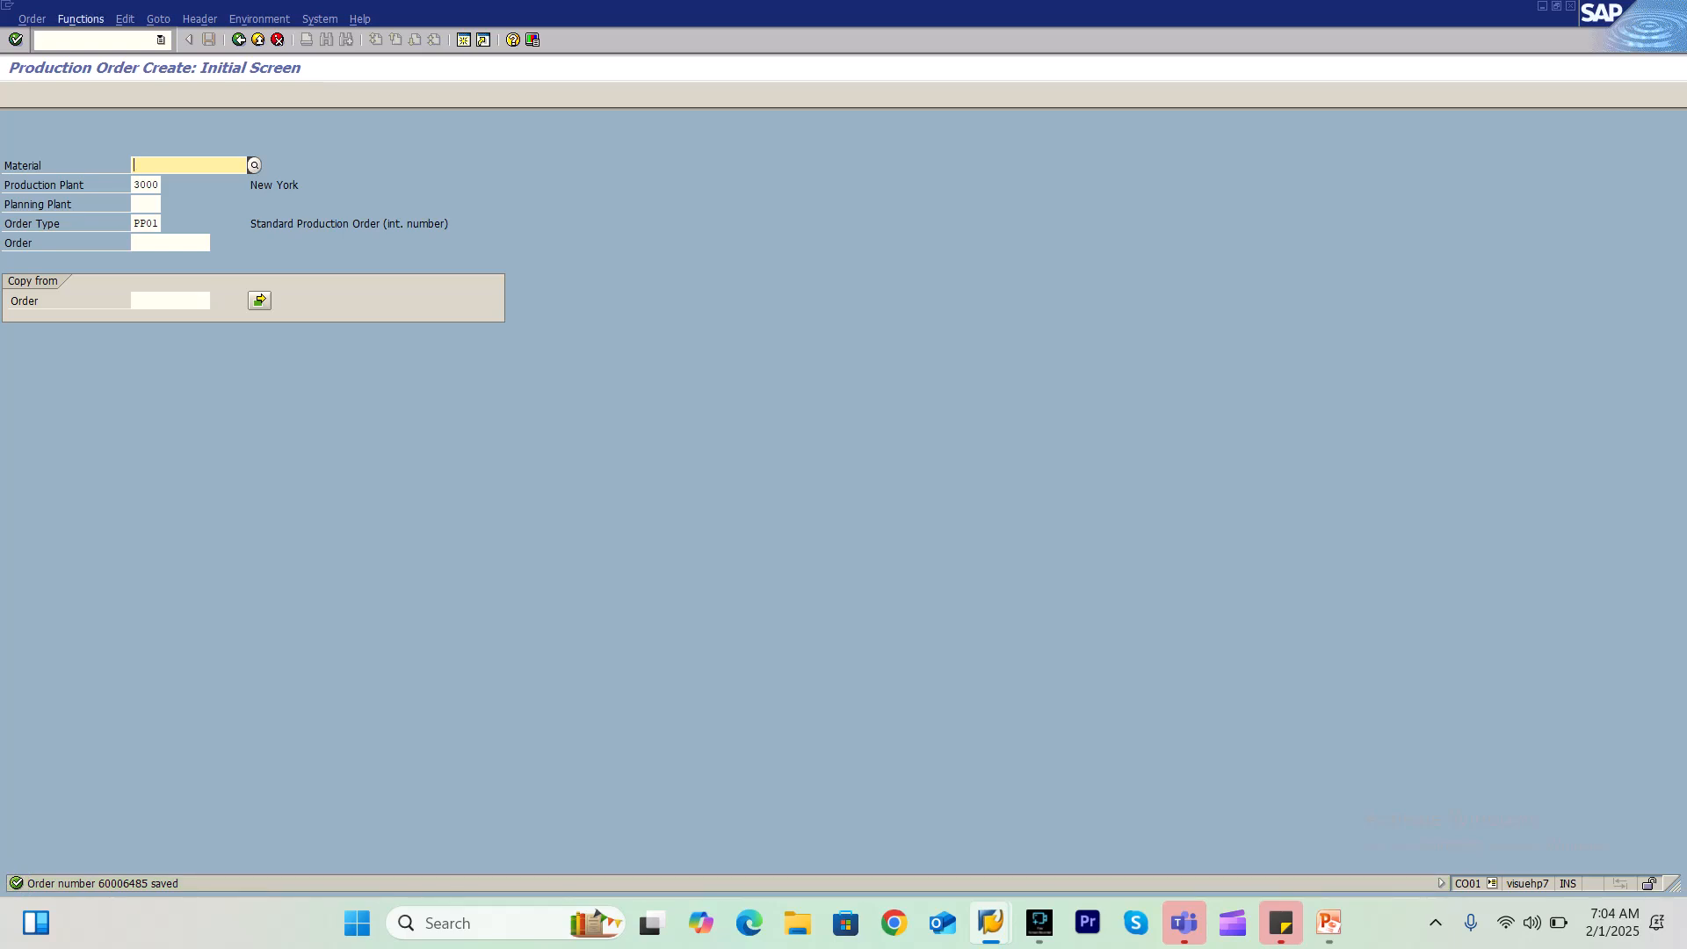
Display the header of the newly saved production order
click(32, 19)
key(Return)
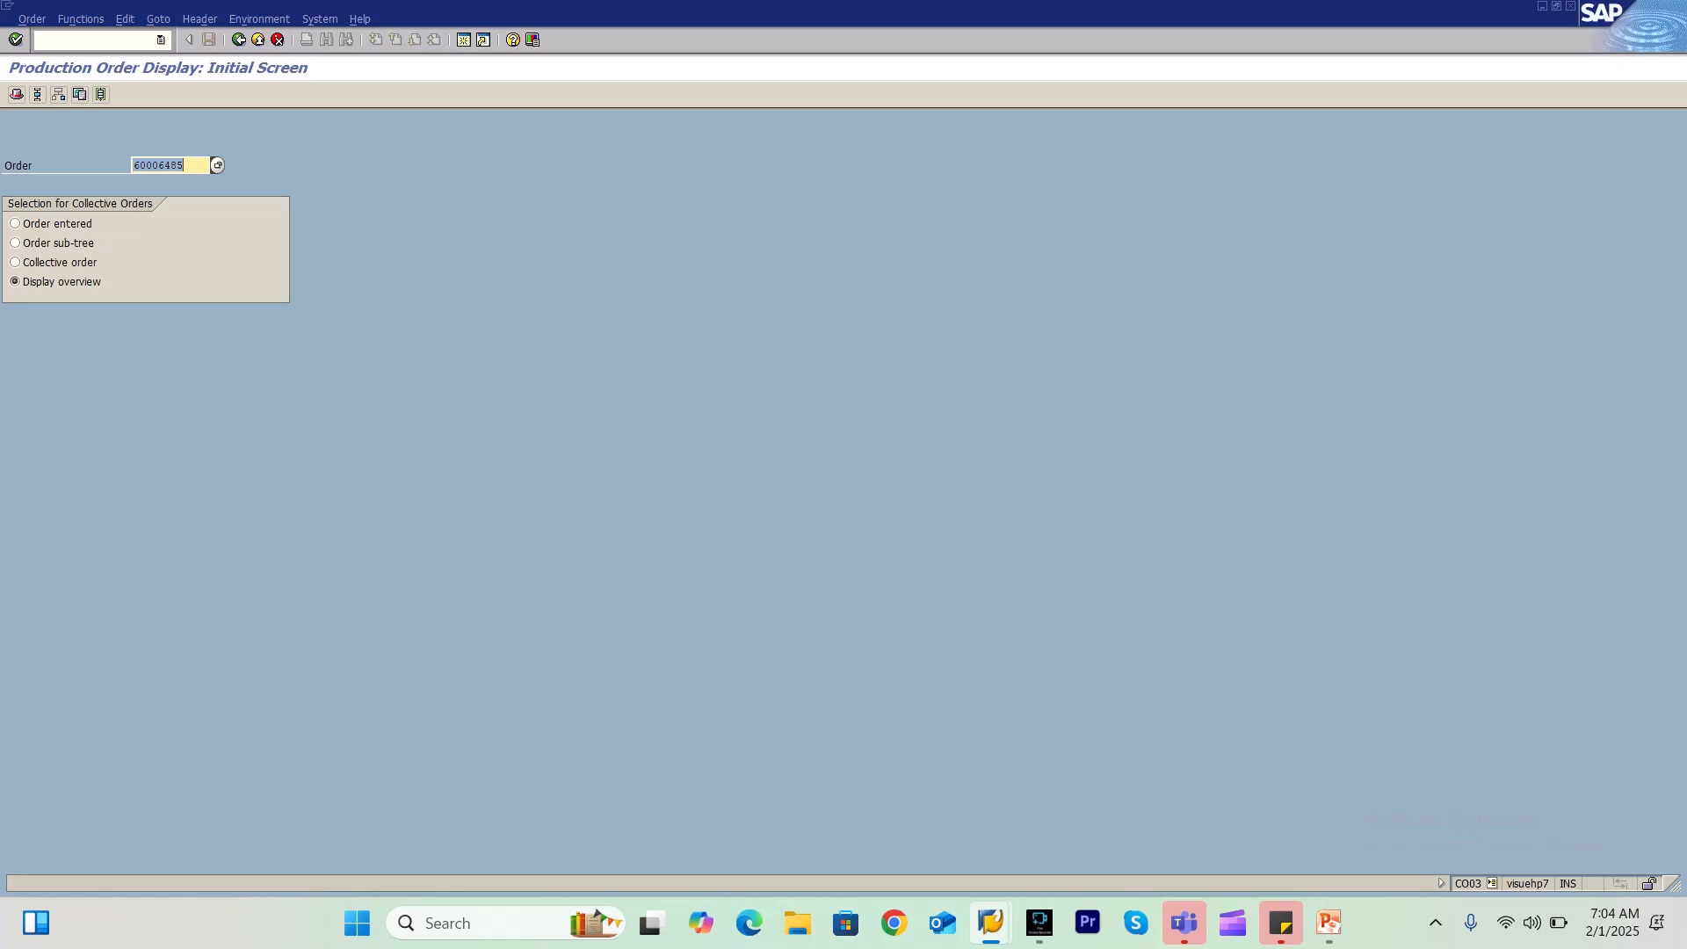
key(Return)
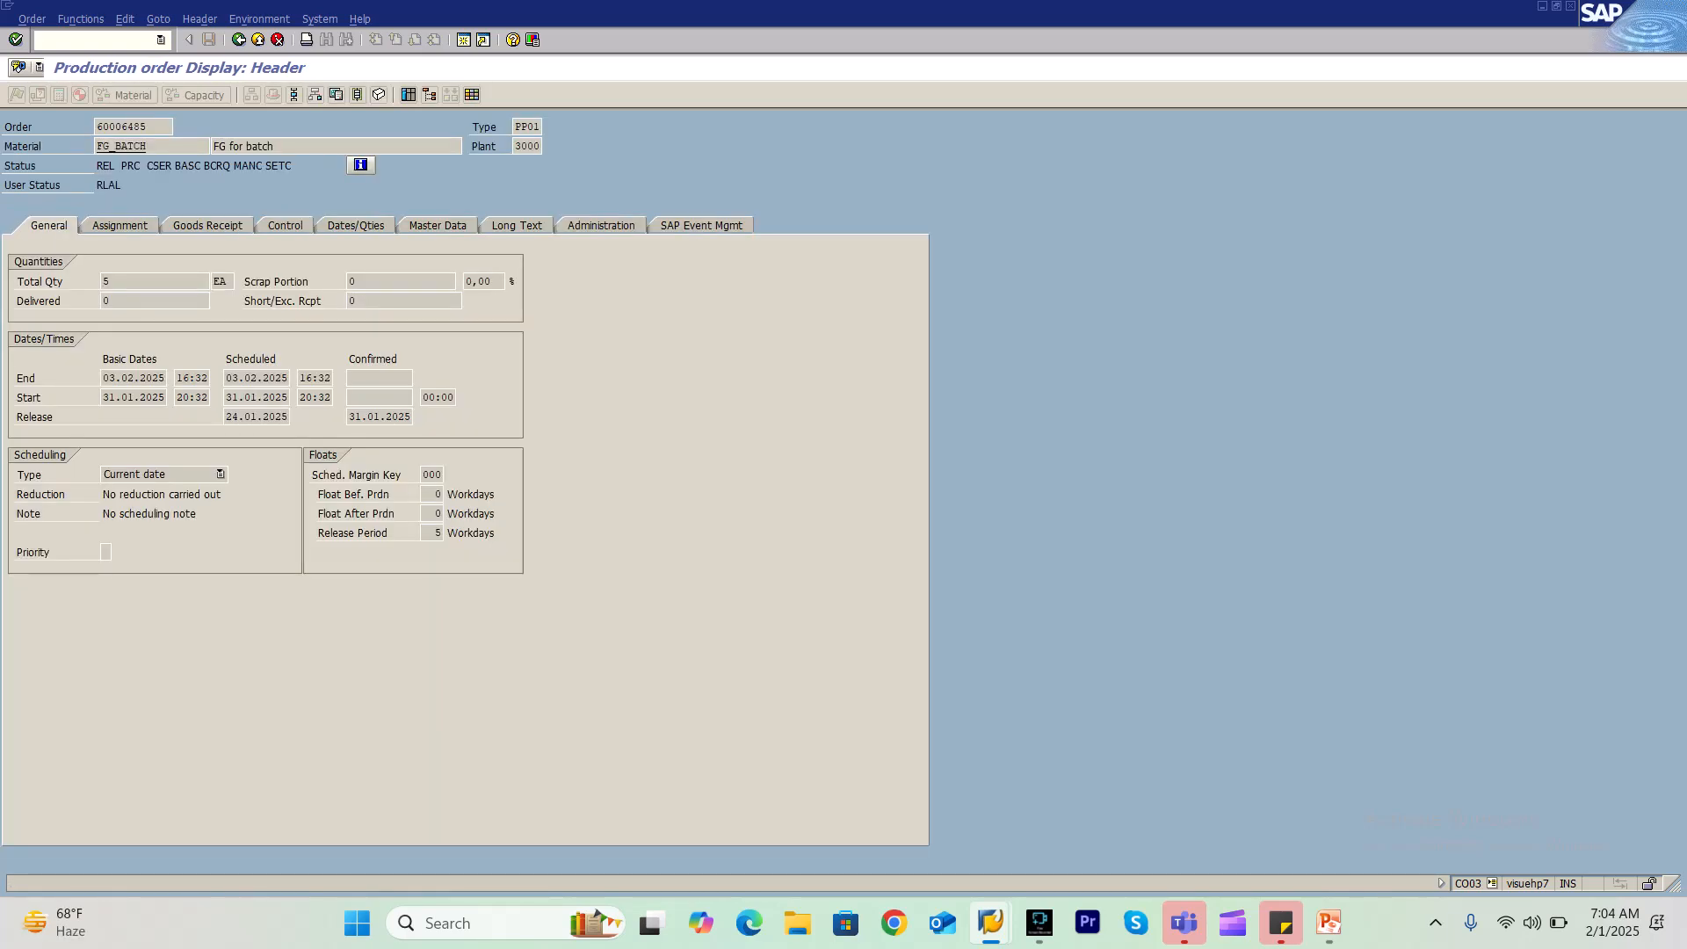
Open MM03 in a new session and display material FG_BATCH for plant 3000
drag(151, 146, 95, 146)
click(121, 147)
click(95, 41)
text(/omm03)
key(Return)
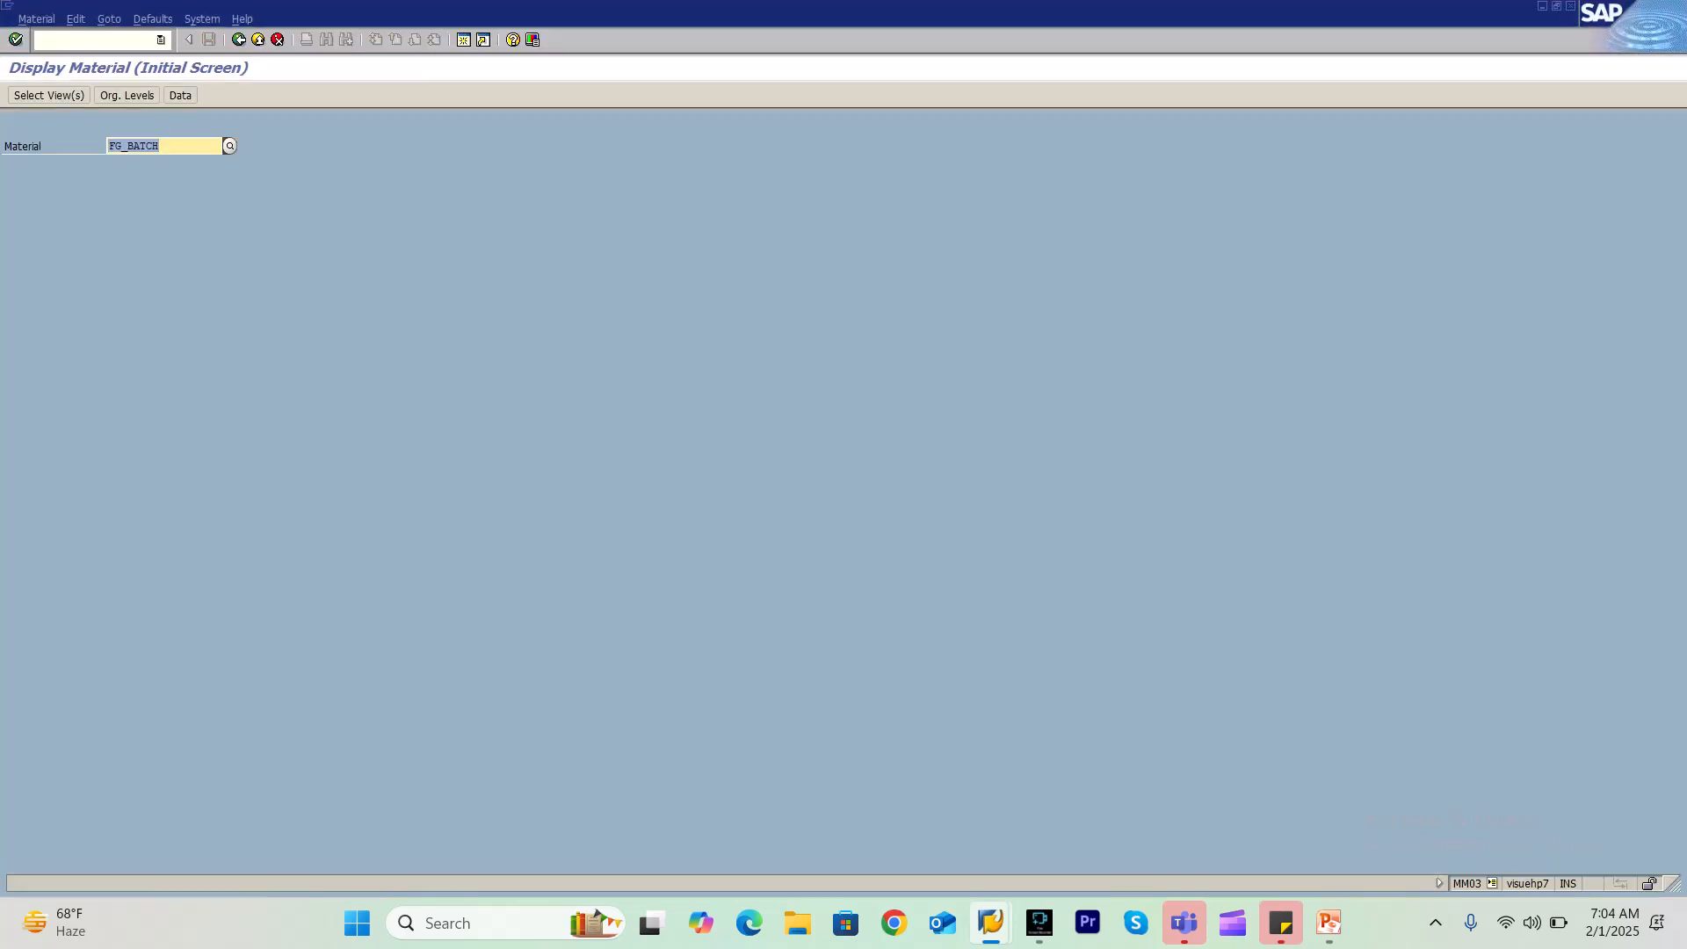
key(Return)
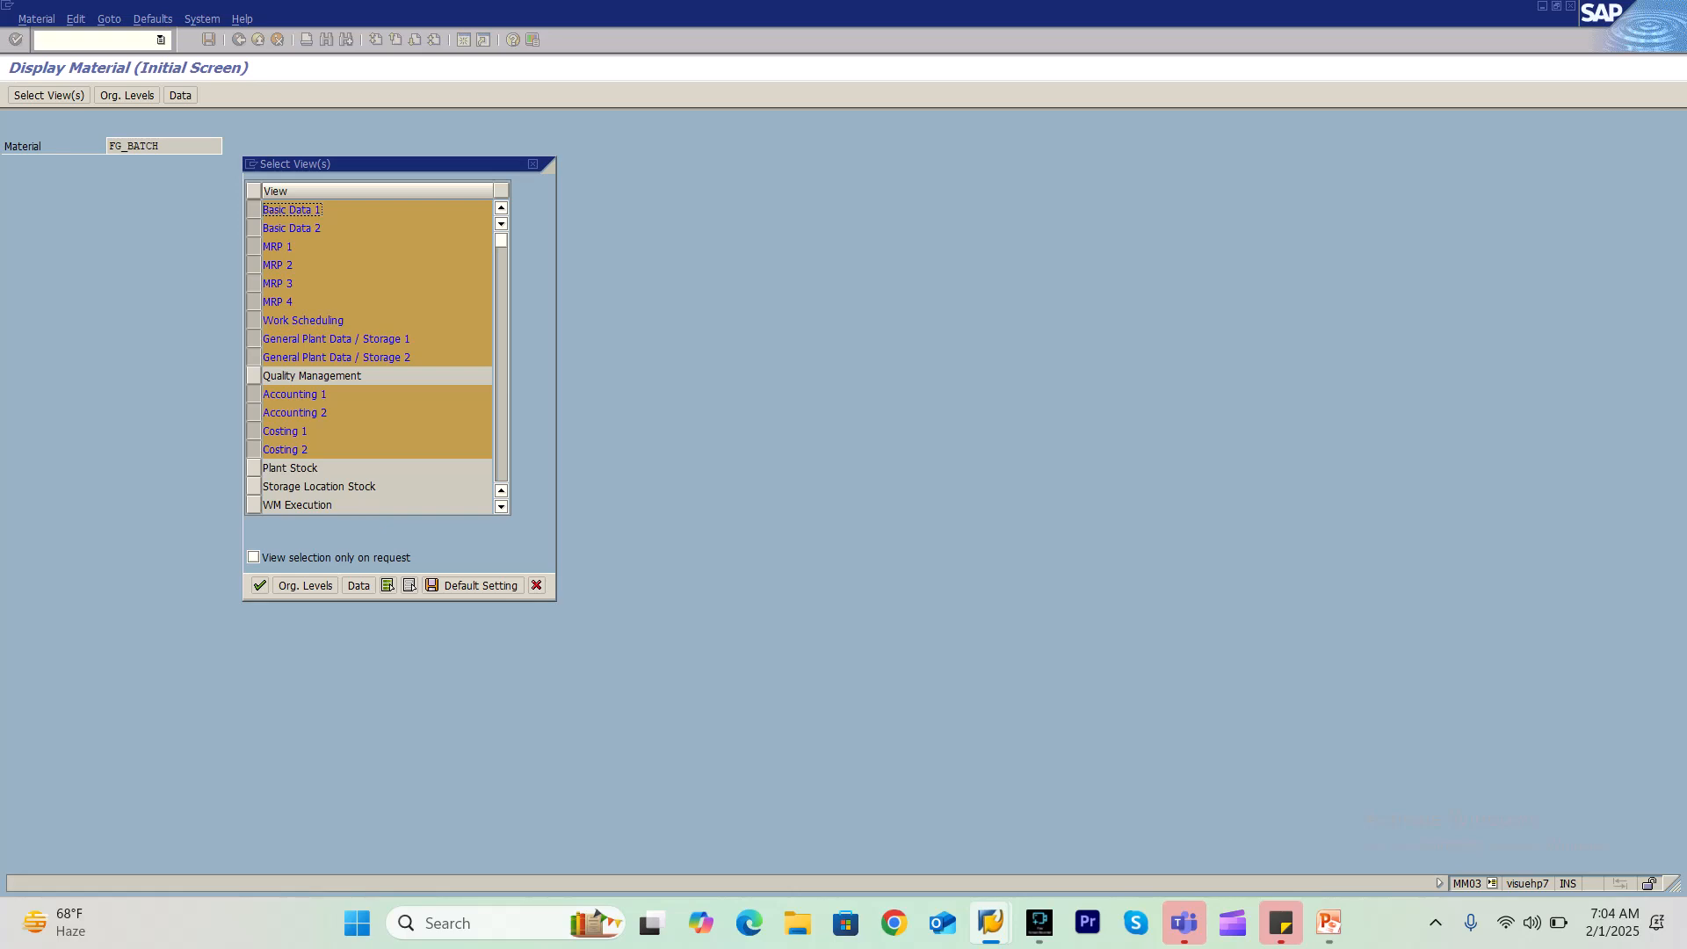
key(Return)
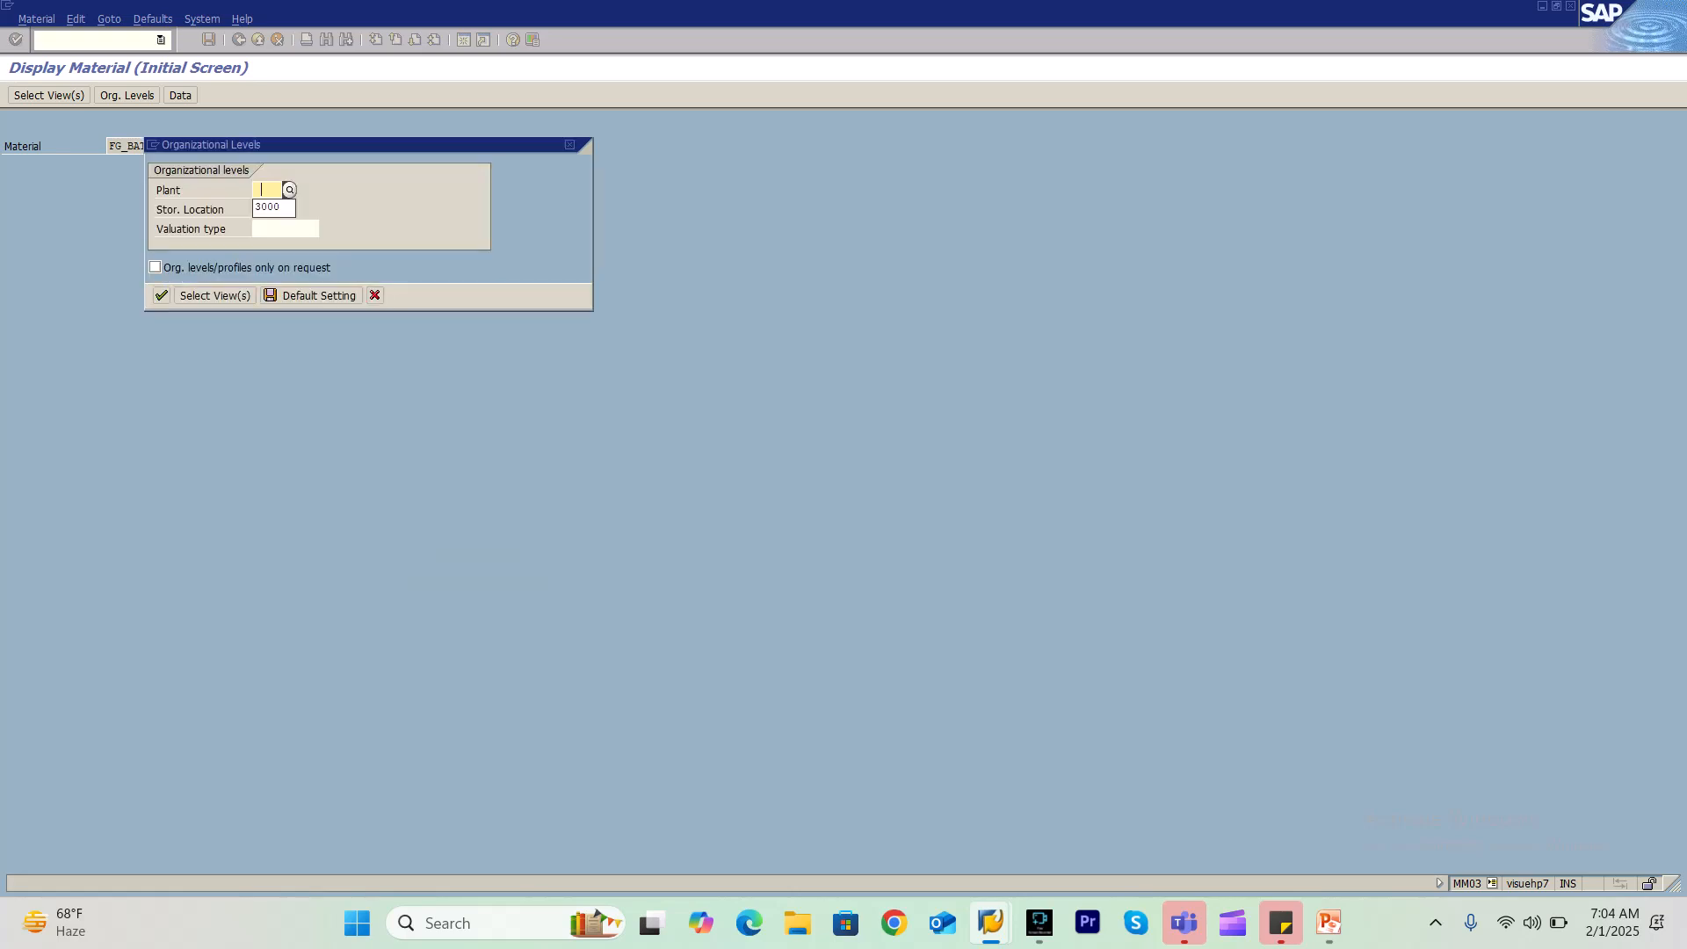
key(Tab)
key(Return)
key(Return)
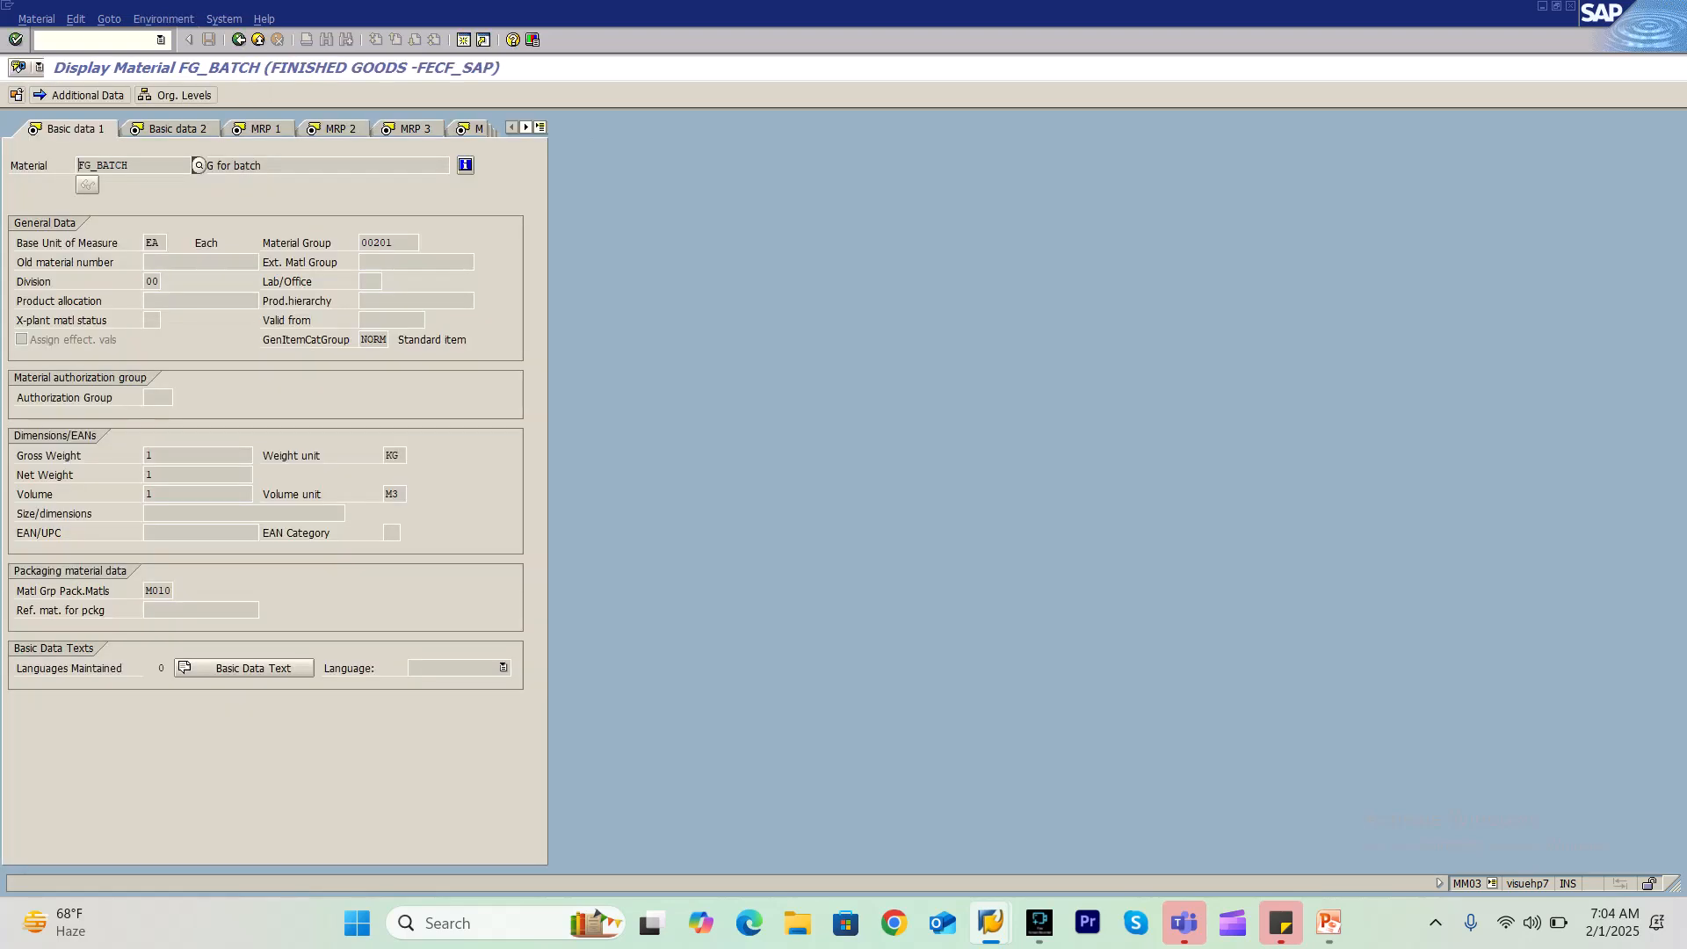
Examine the production scheduling profile in the material's Work scheduling view
click(540, 127)
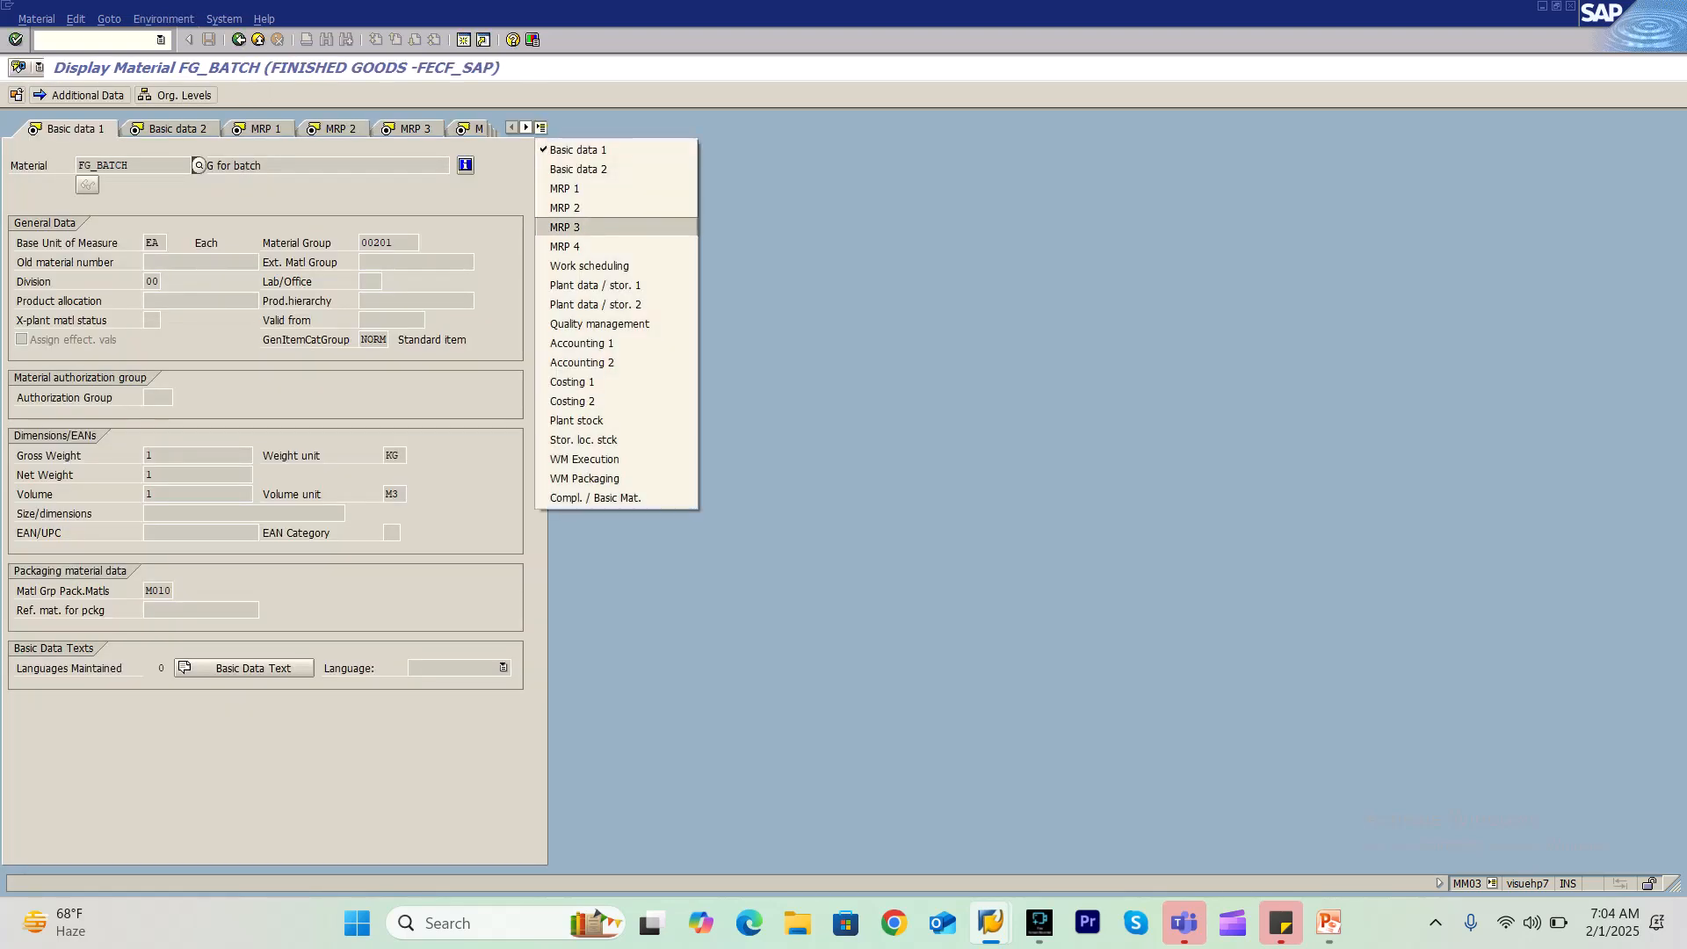
click(589, 265)
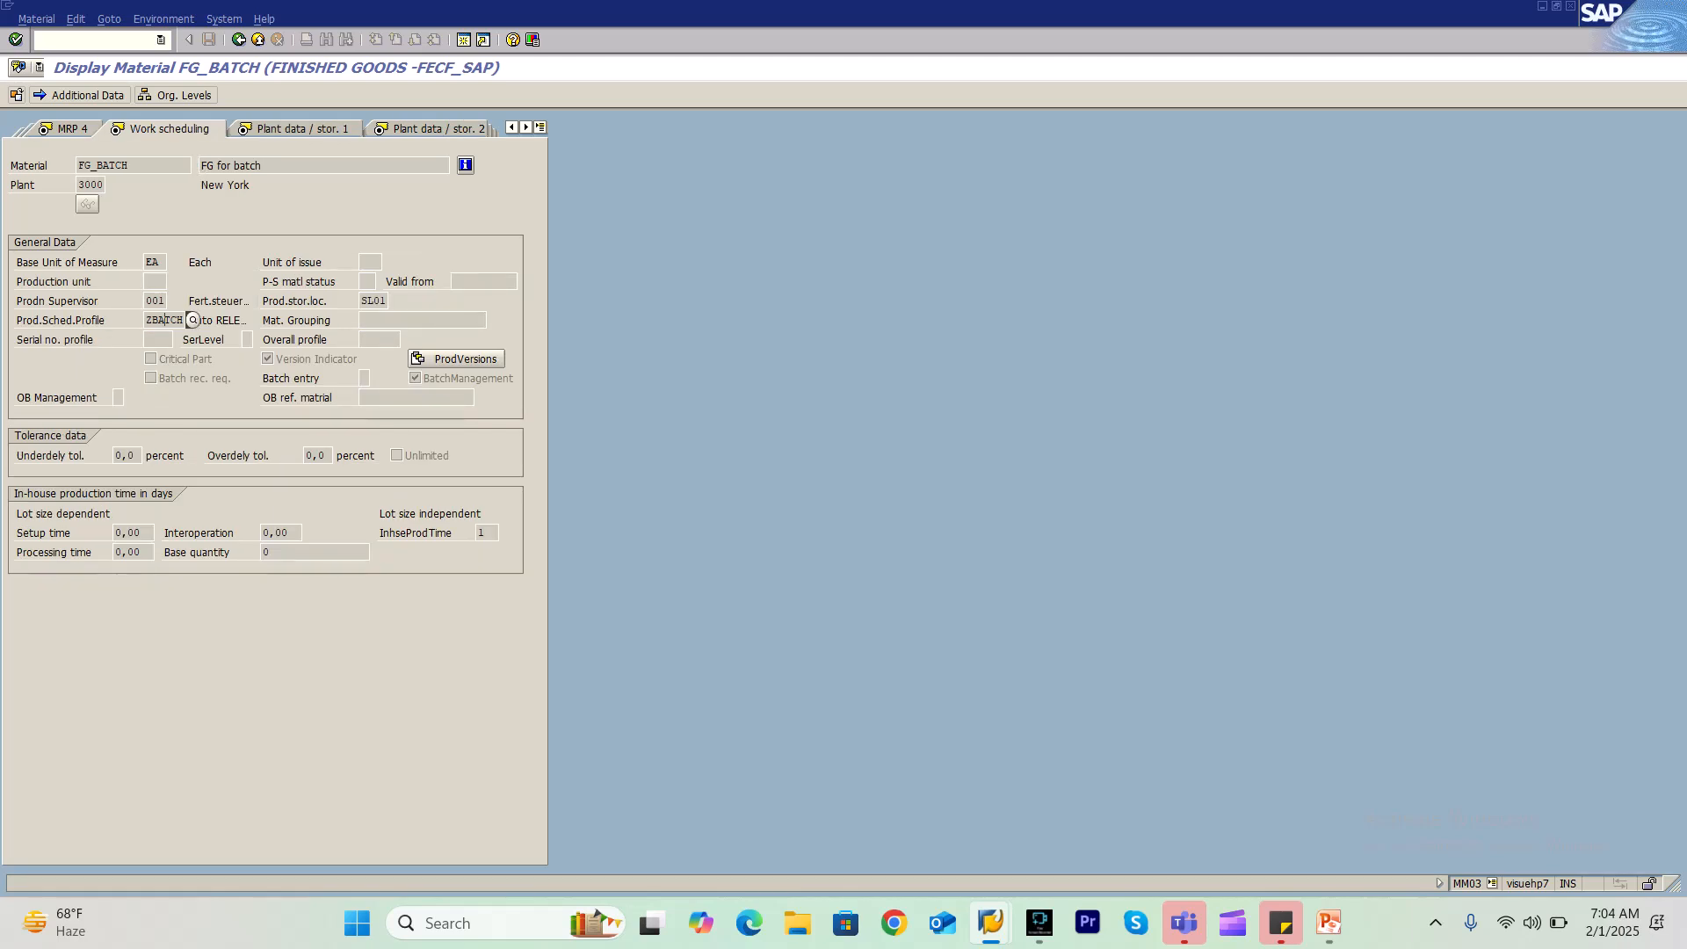
double_click(165, 320)
click(182, 319)
Start transaction SPRO in place of the material display and open the SAP Reference IMG
key(ctrl+slash)
text(/nspro)
key(Return)
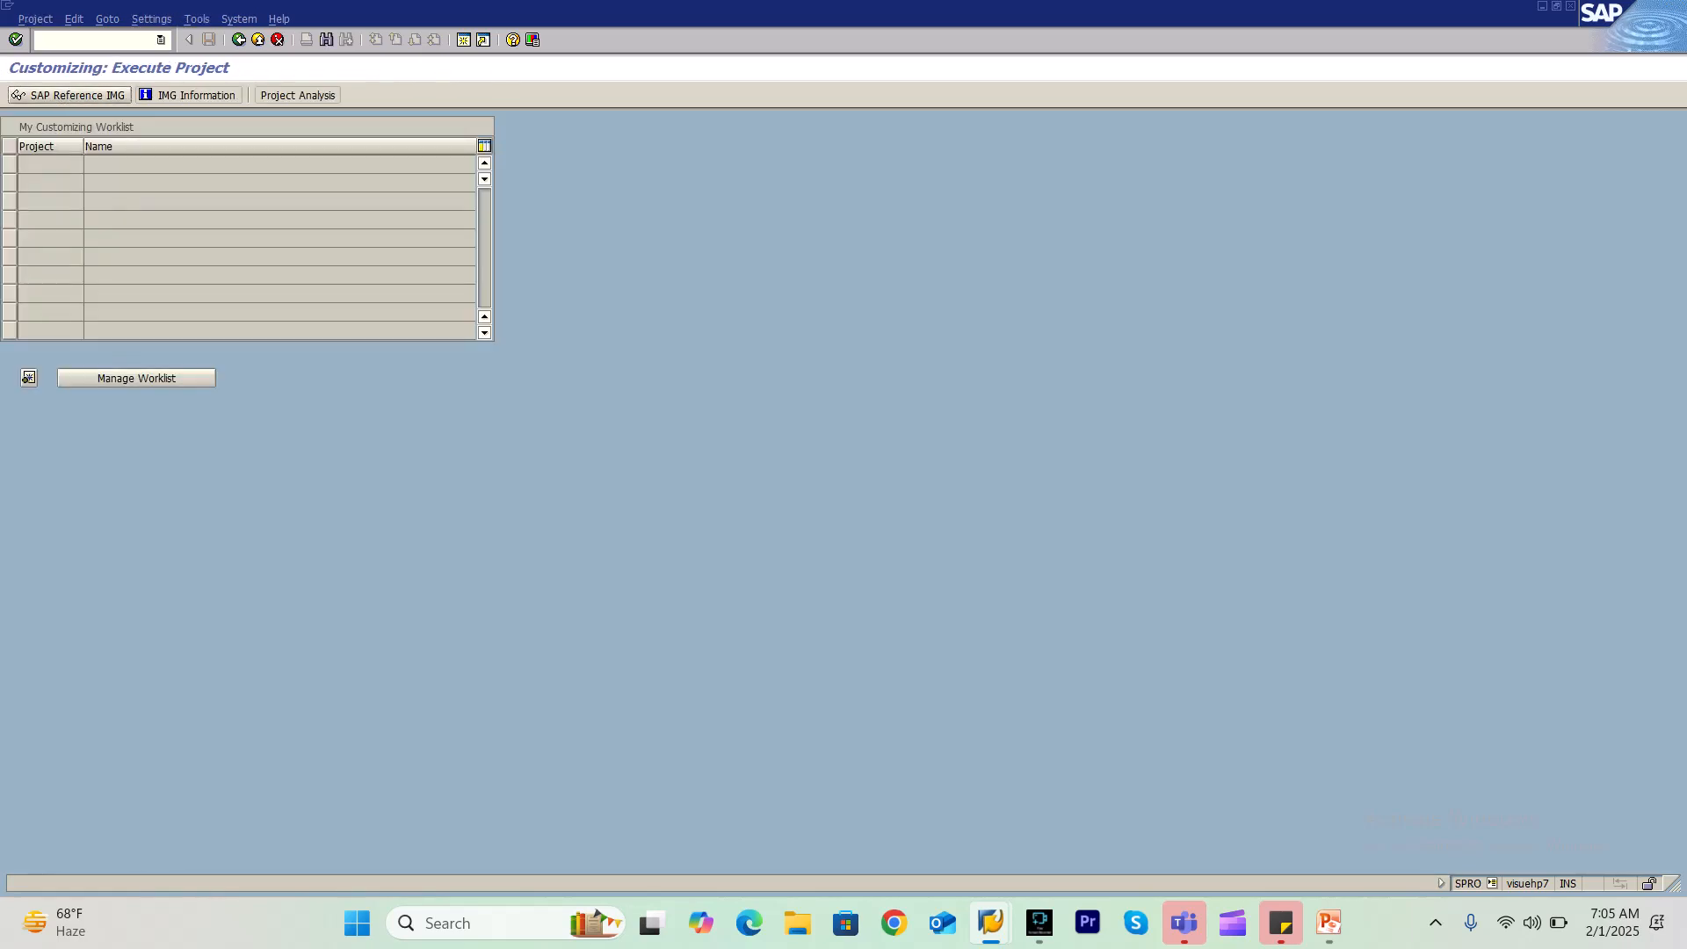
key(F5)
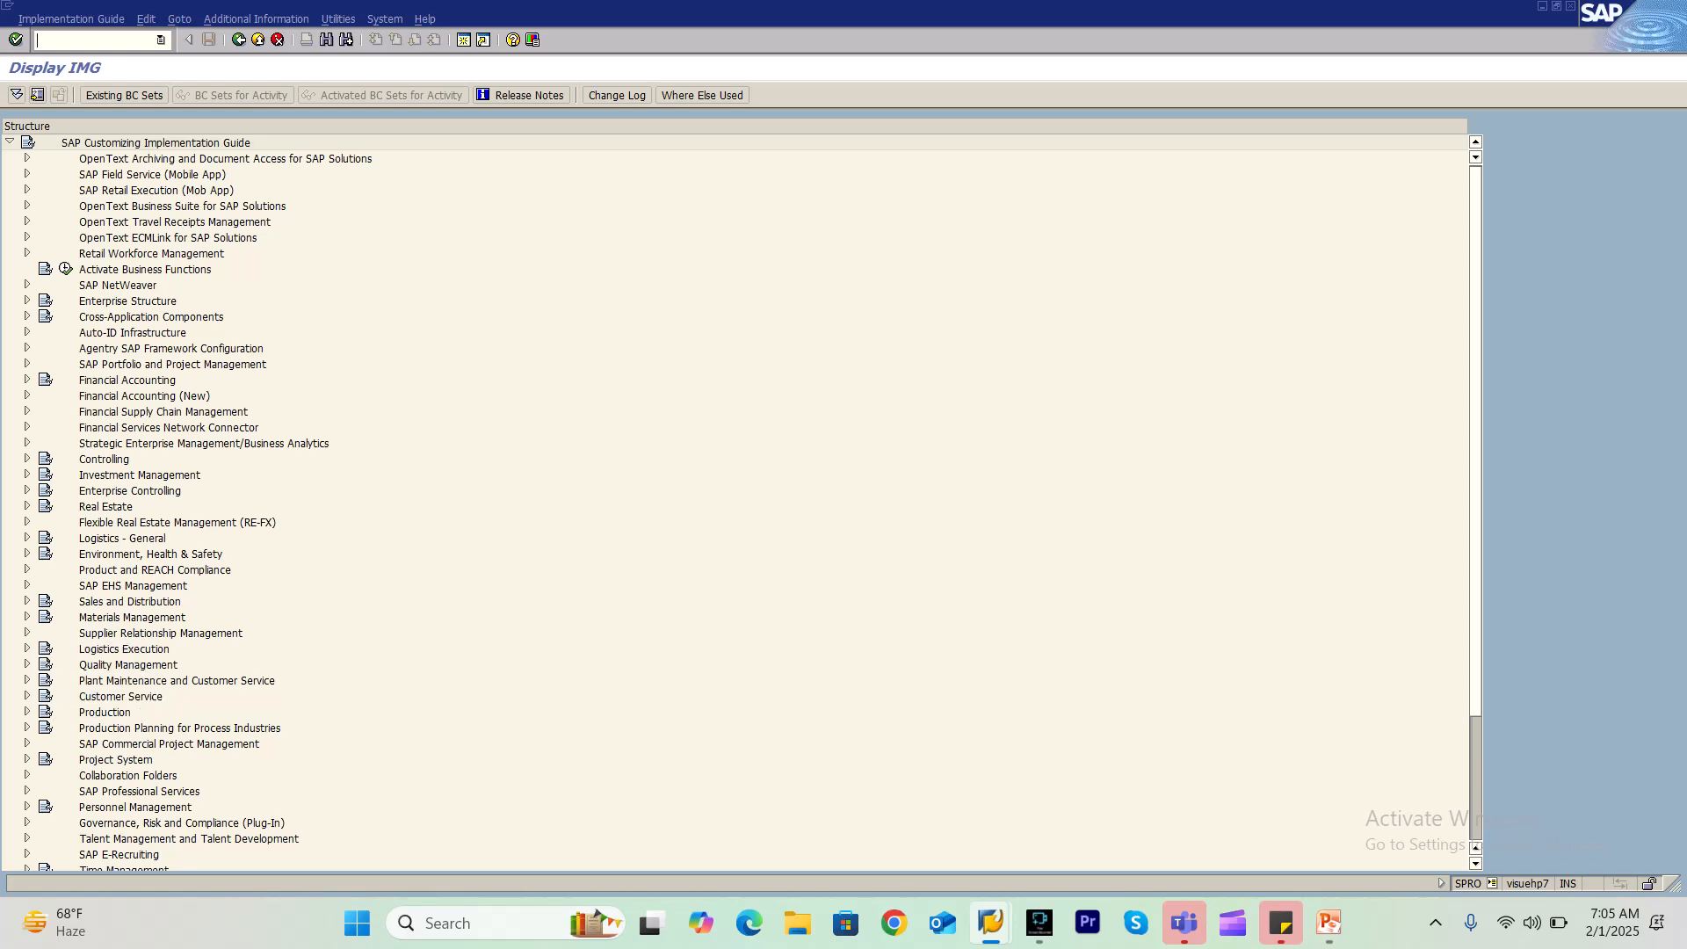
Open the Define production scheduling profile activity under Production, Shop Floor Control, Master Data
click(27, 712)
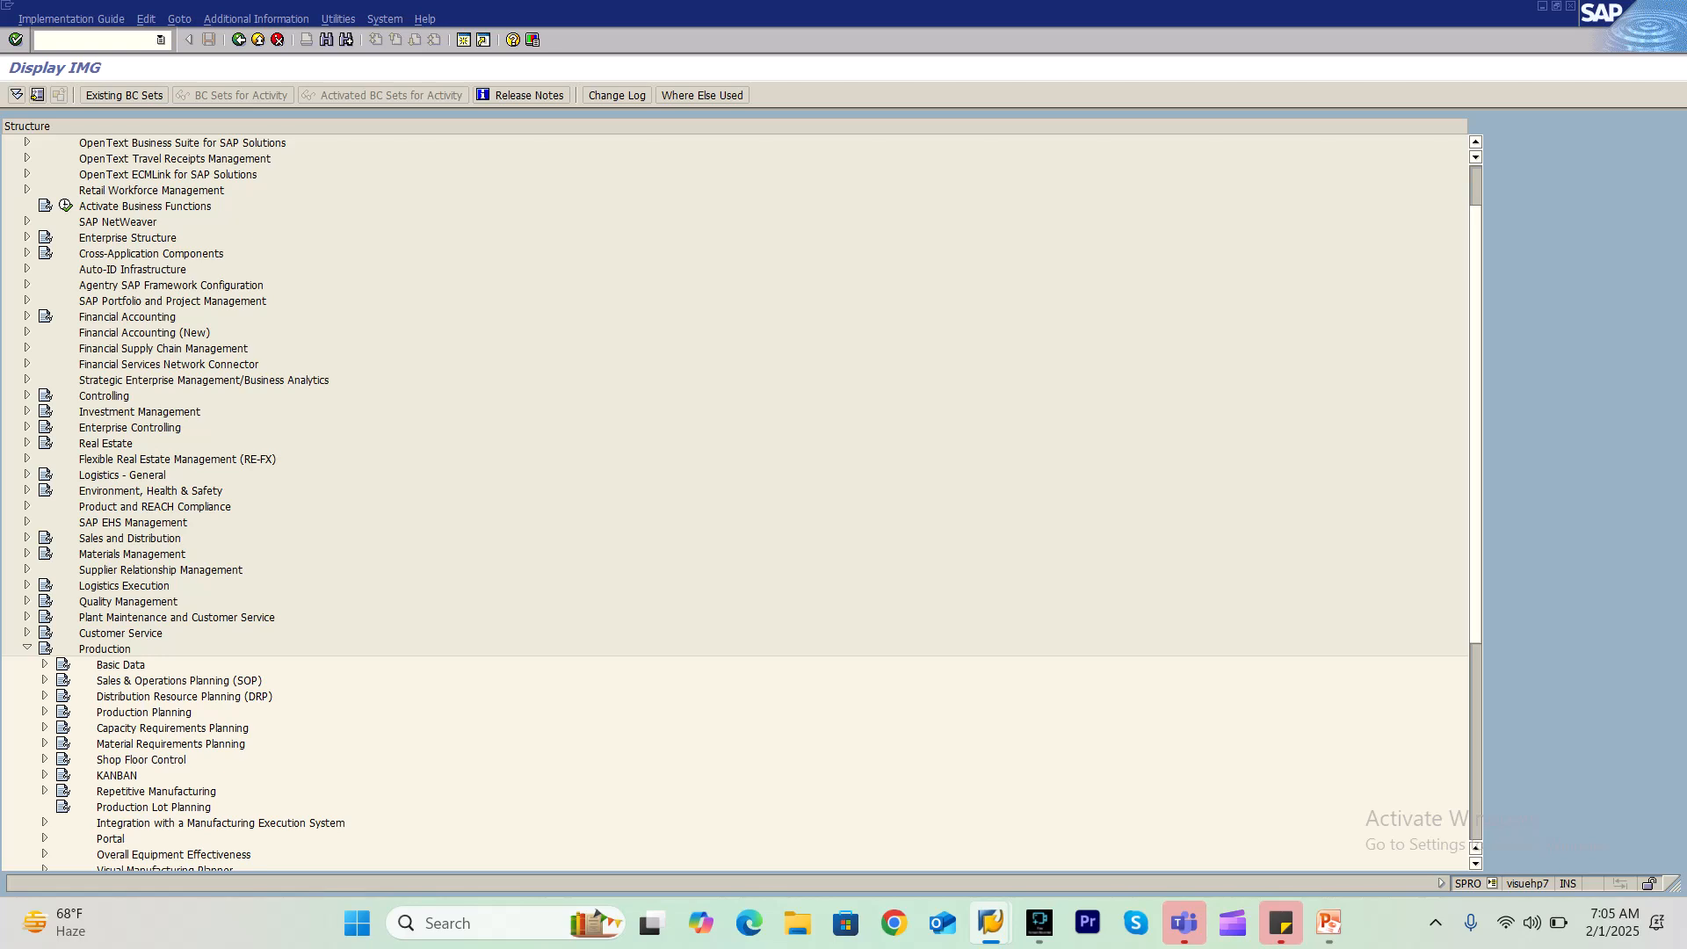
scroll(734, 501, down, 7)
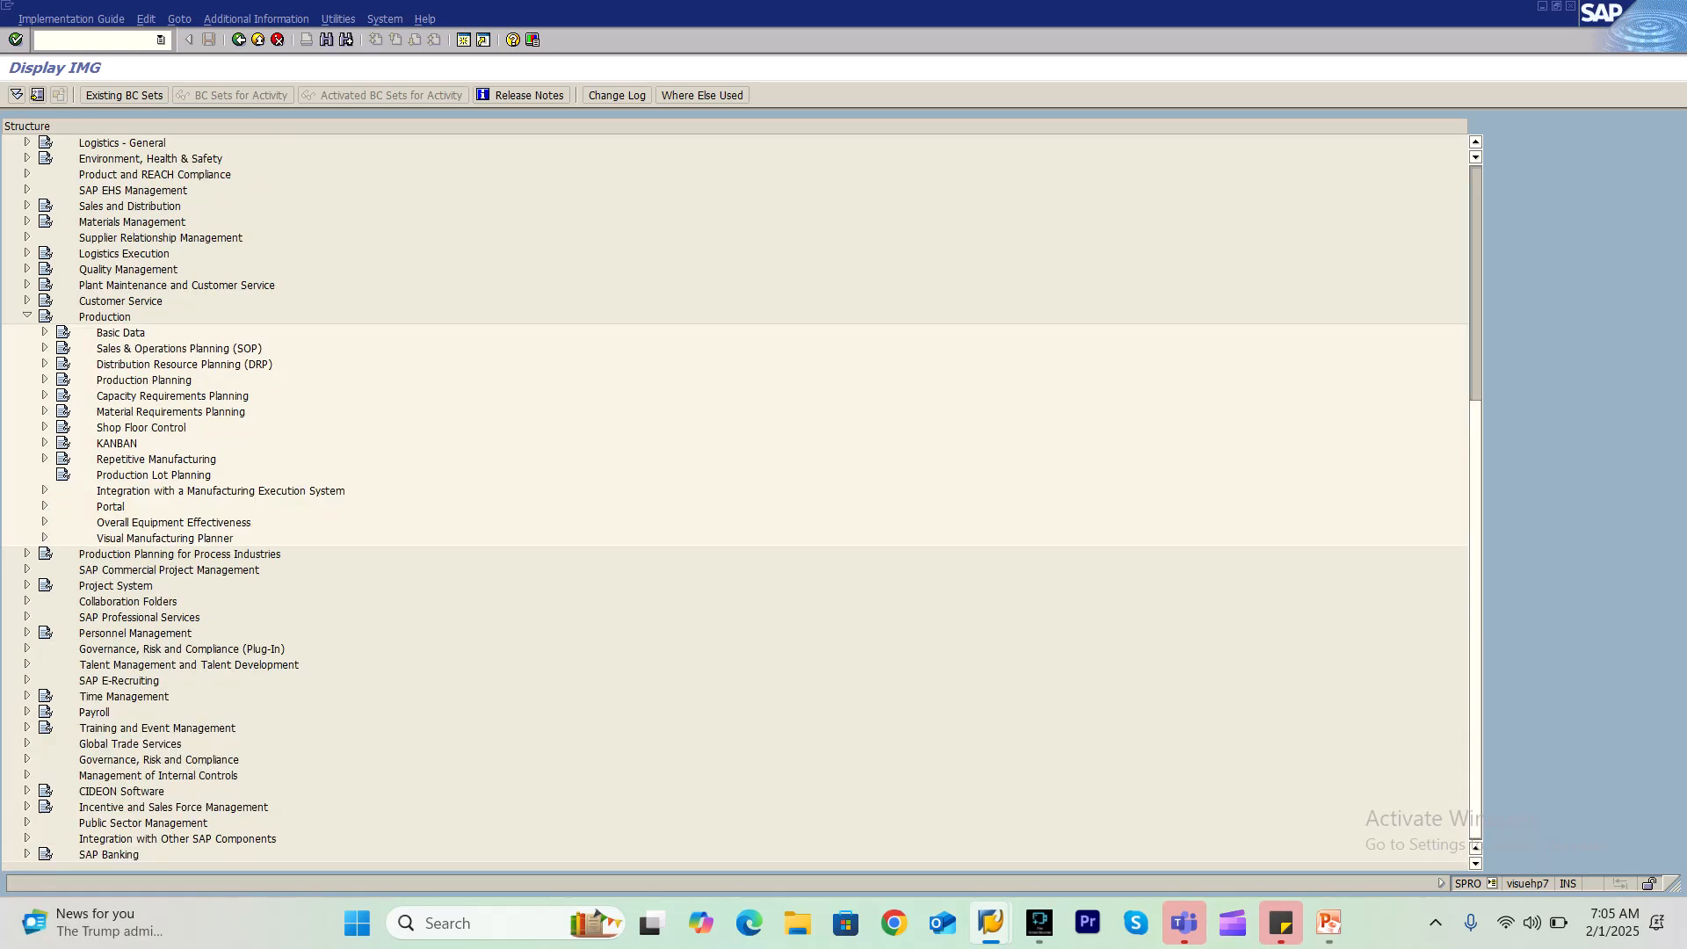
click(45, 427)
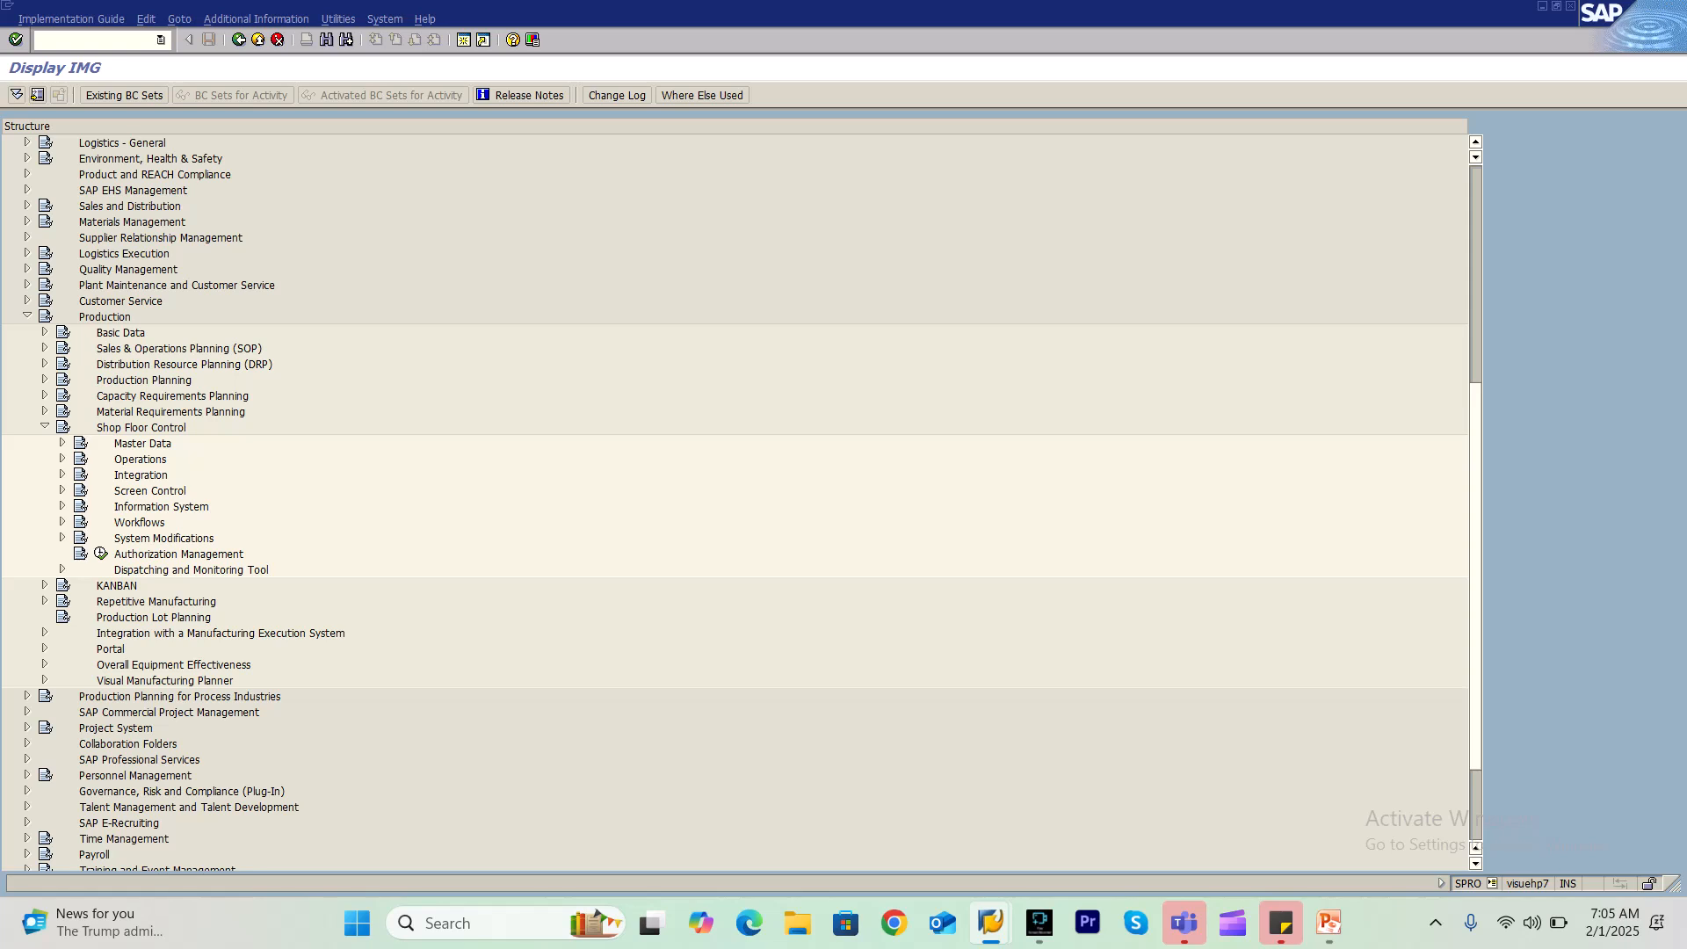
click(62, 459)
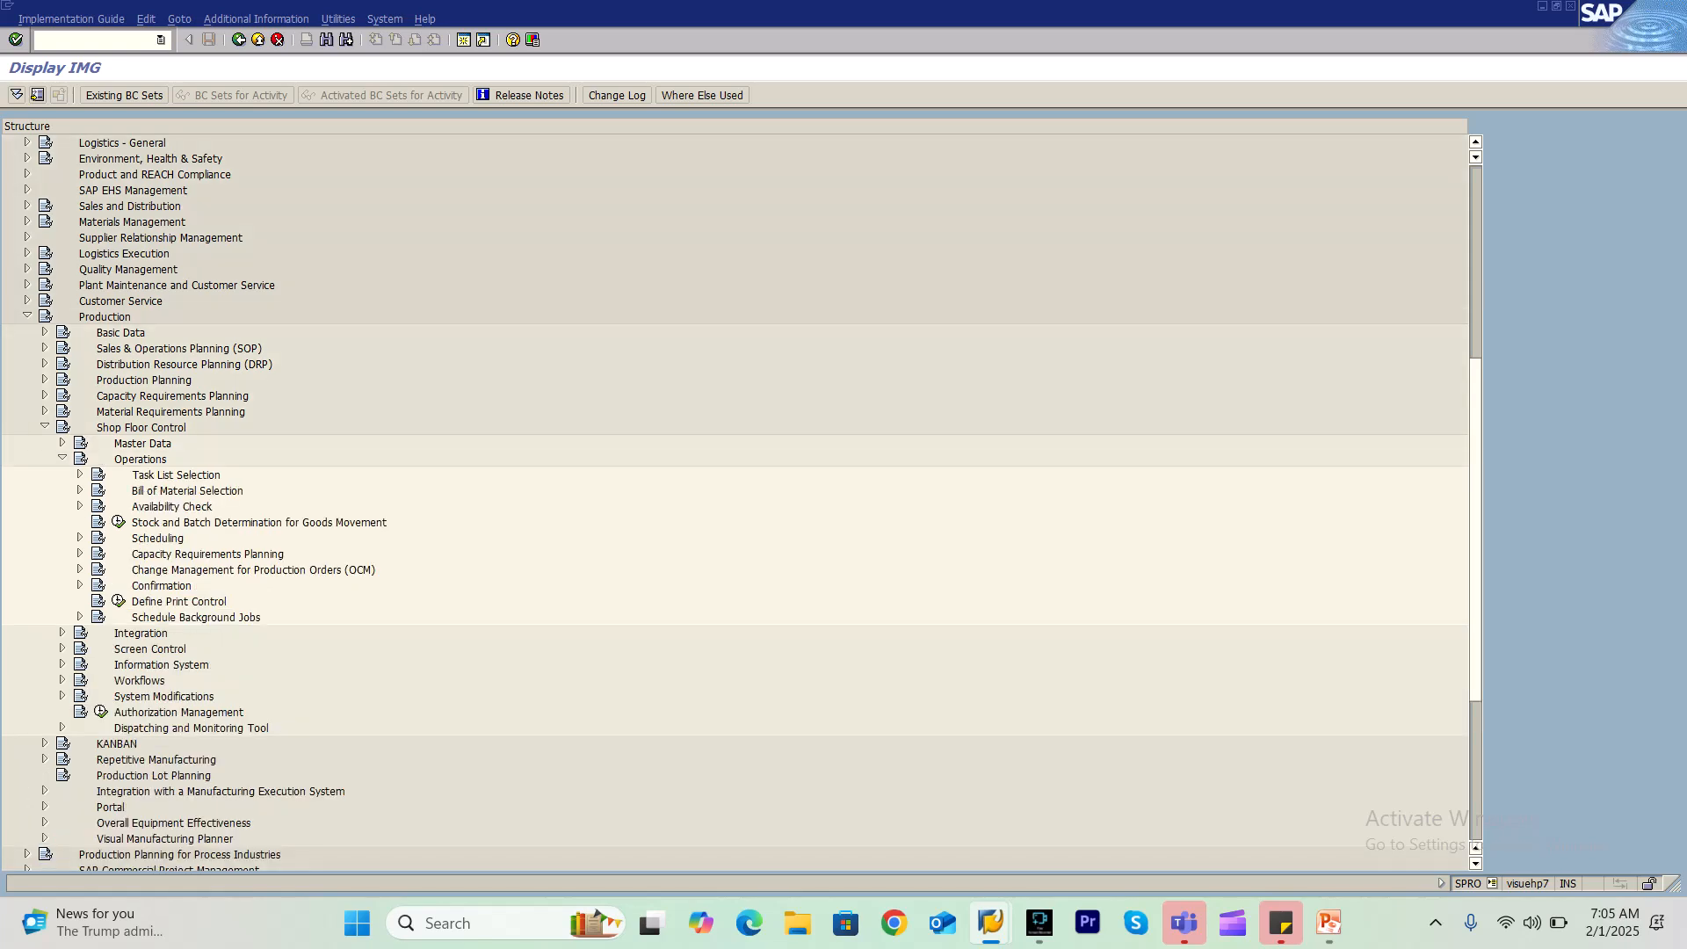
click(63, 459)
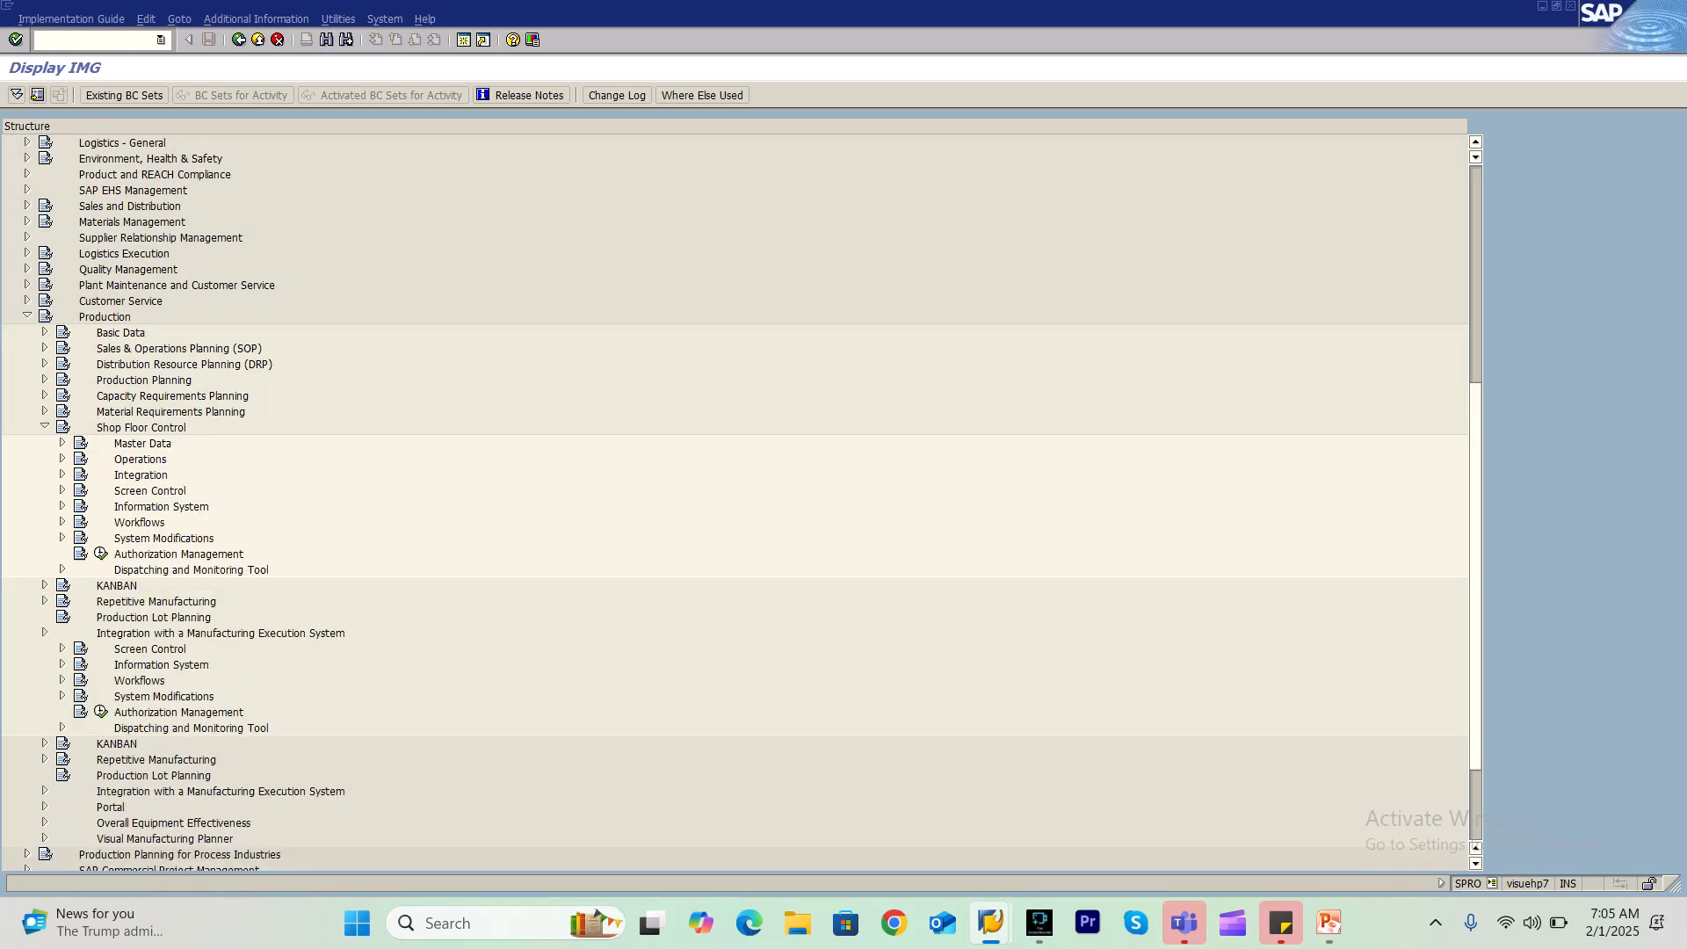
click(63, 443)
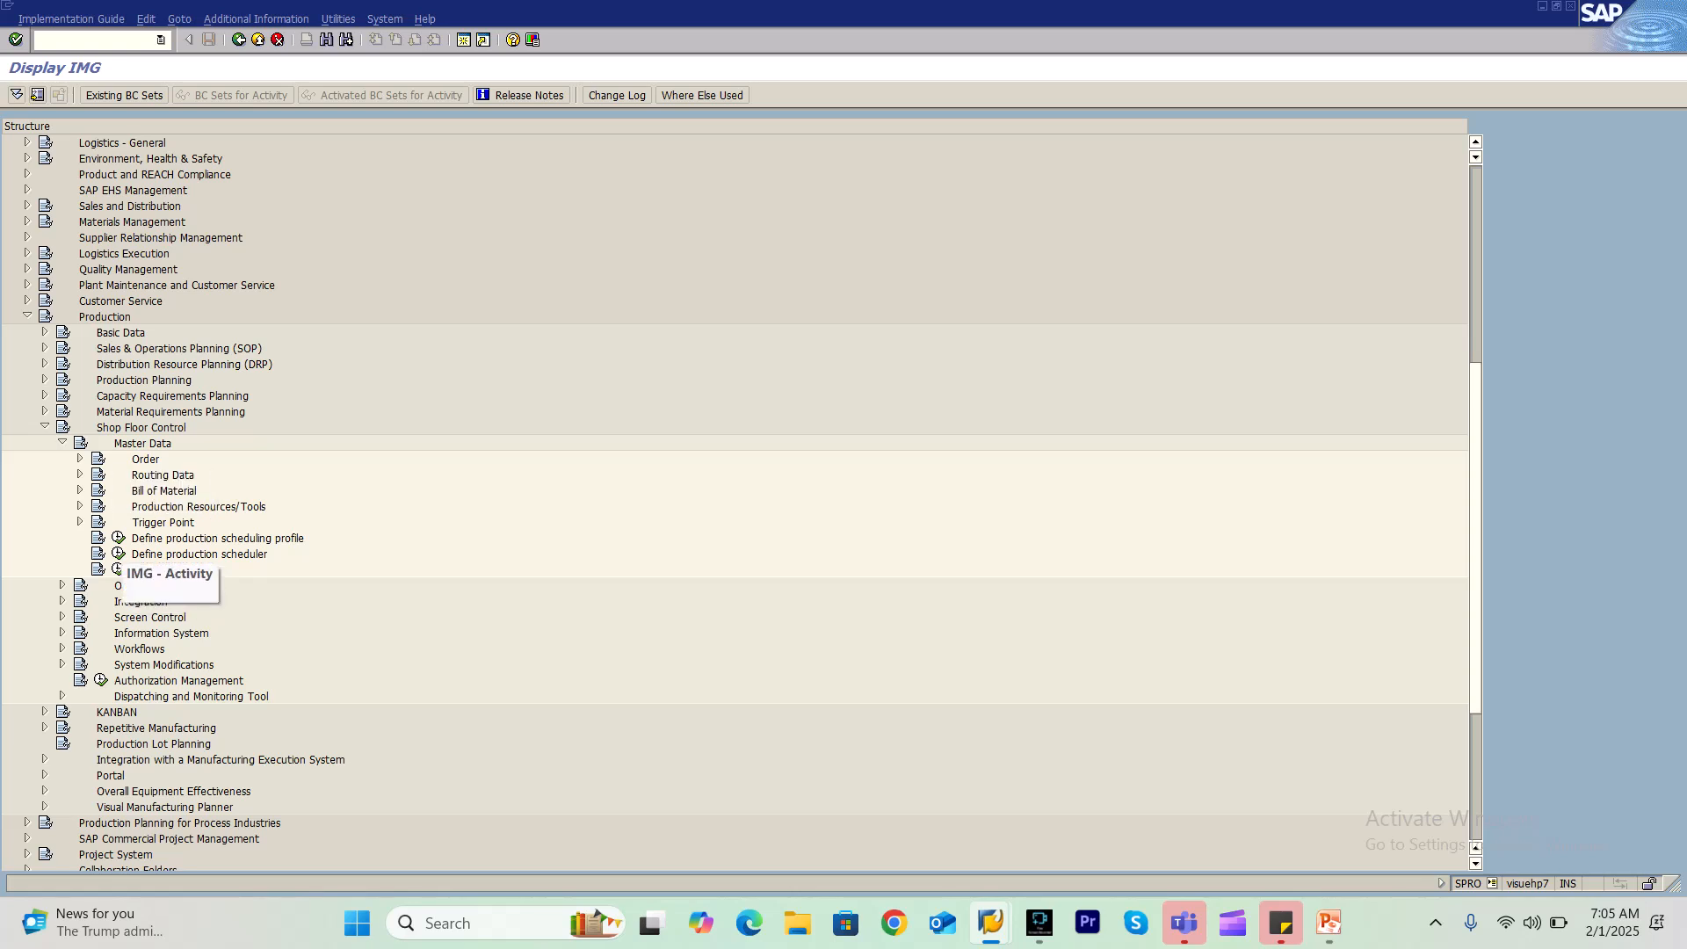
click(119, 538)
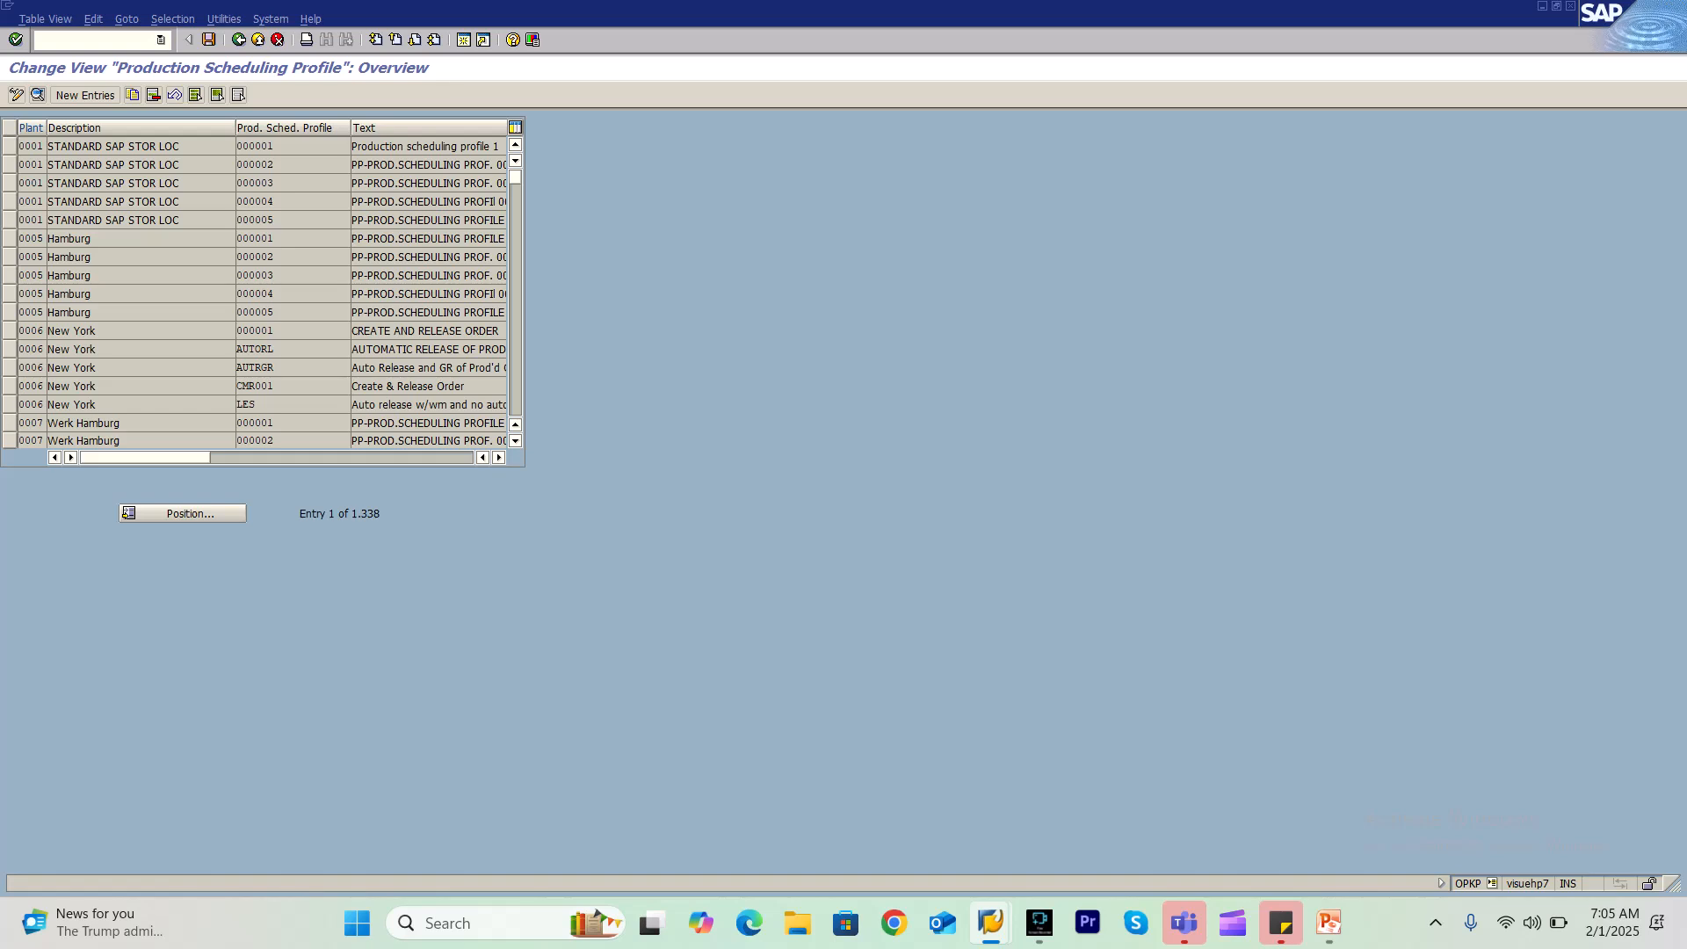
Position the production scheduling profile list at plant 3000
click(127, 513)
click(168, 229)
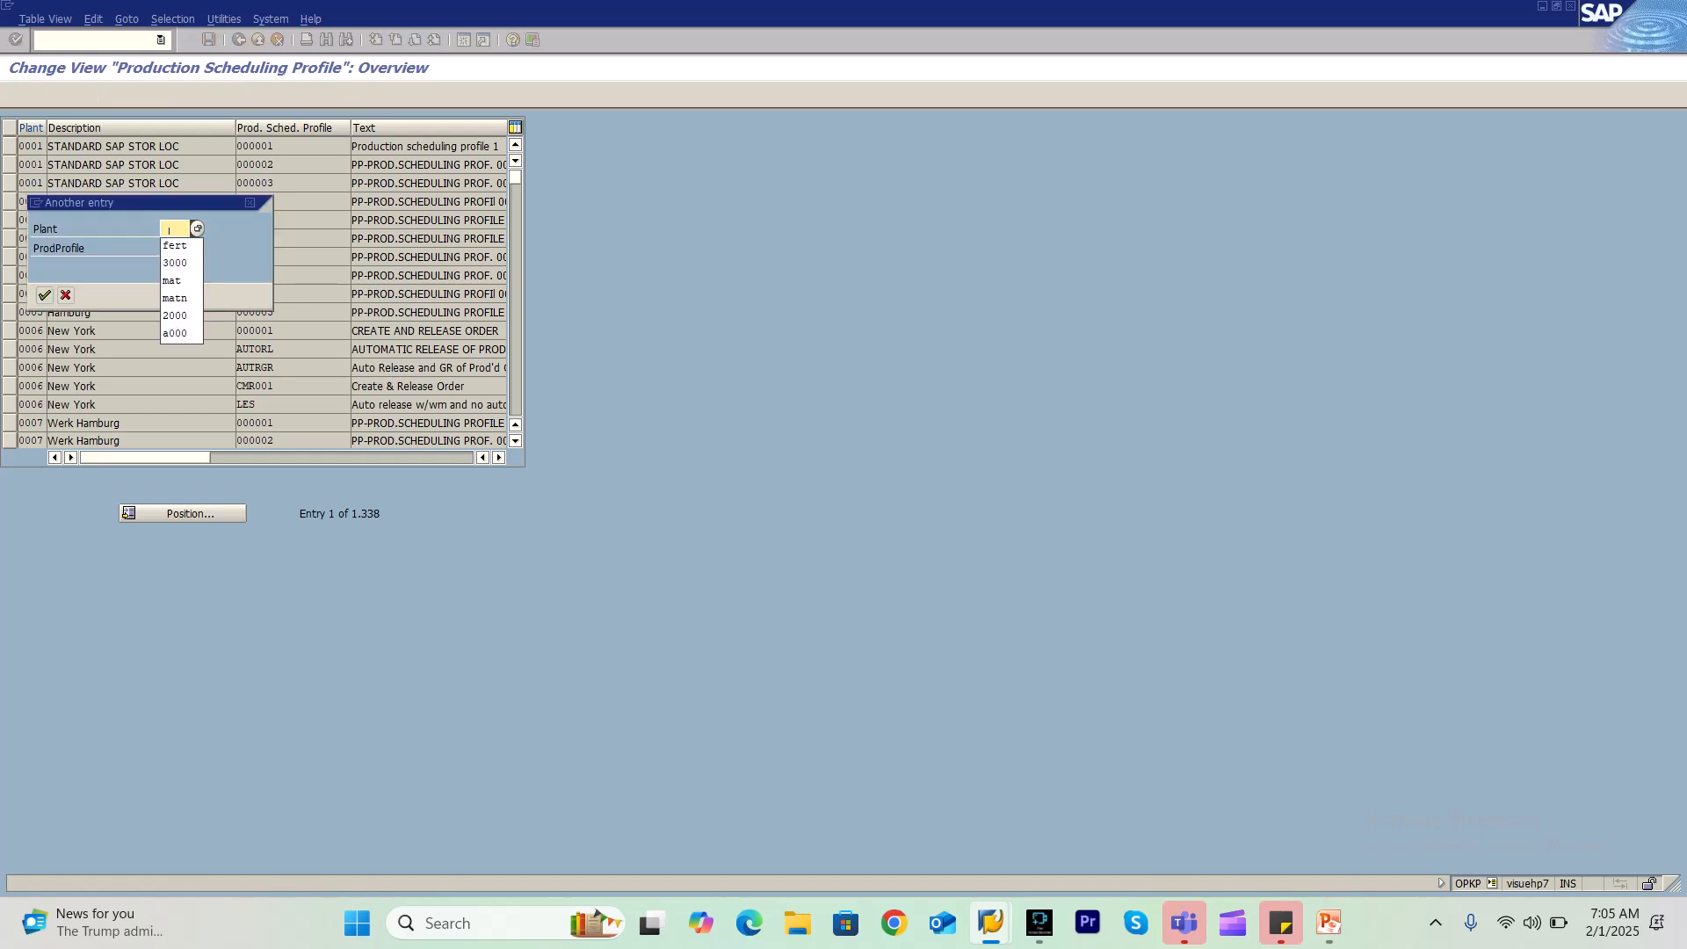
key(Down)
key(Down)
key(Return)
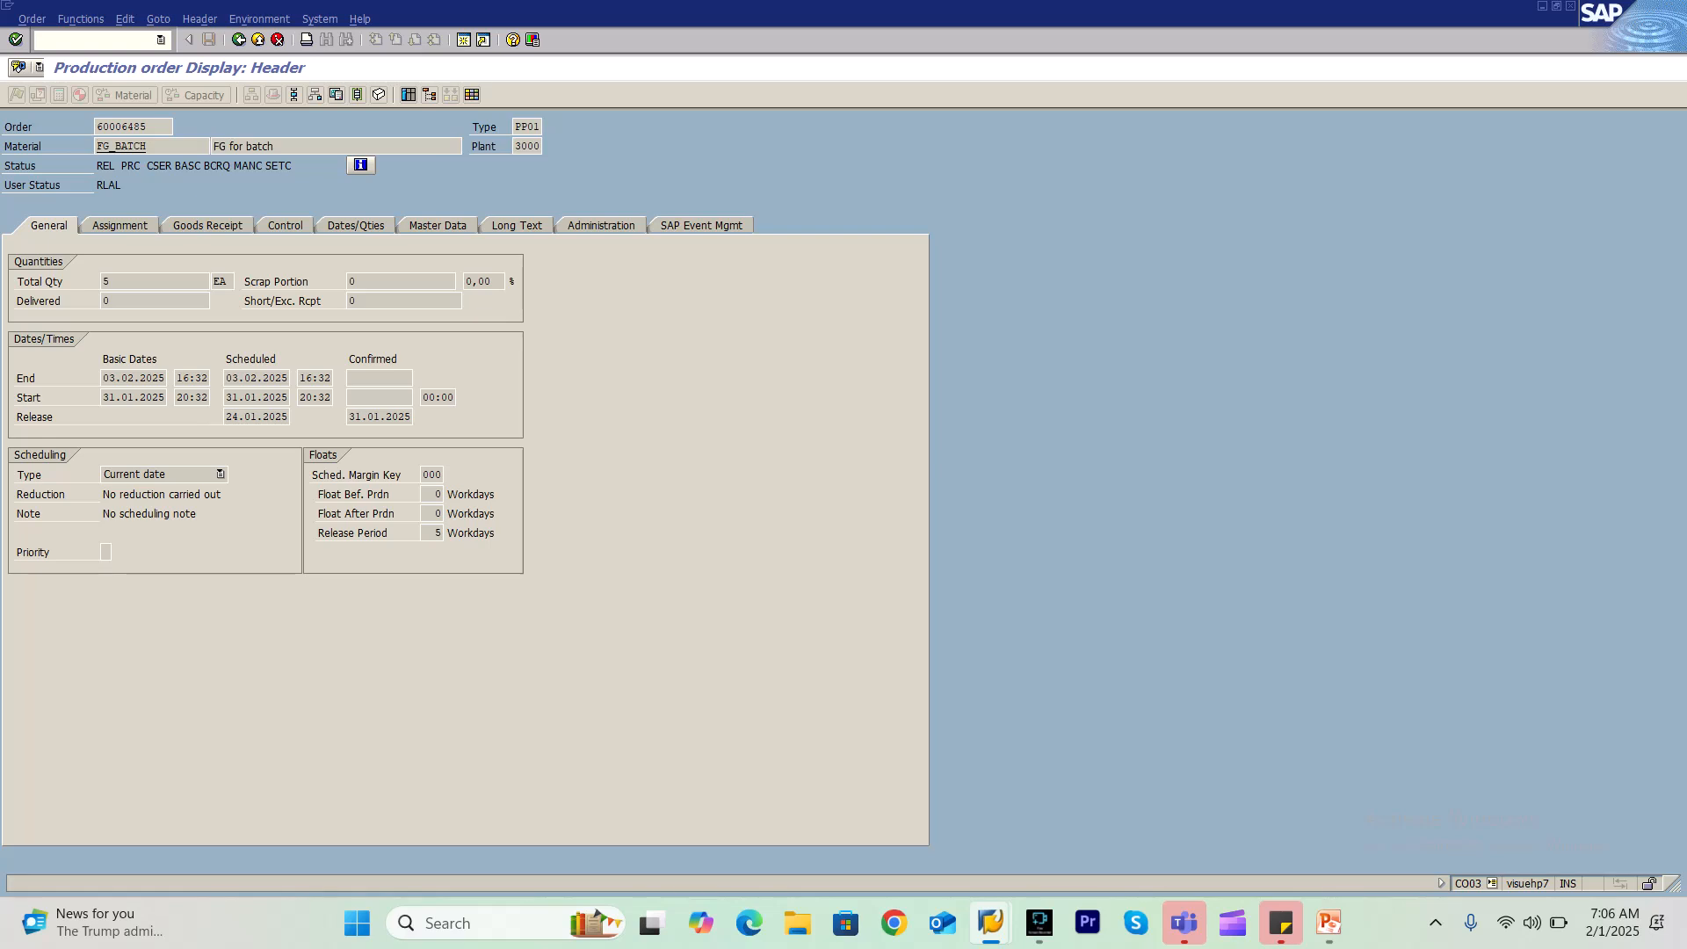
Open MSC3N in a new session from the production order display, and return to the production scheduling profile overview
text(/omsc3n)
key(Return)
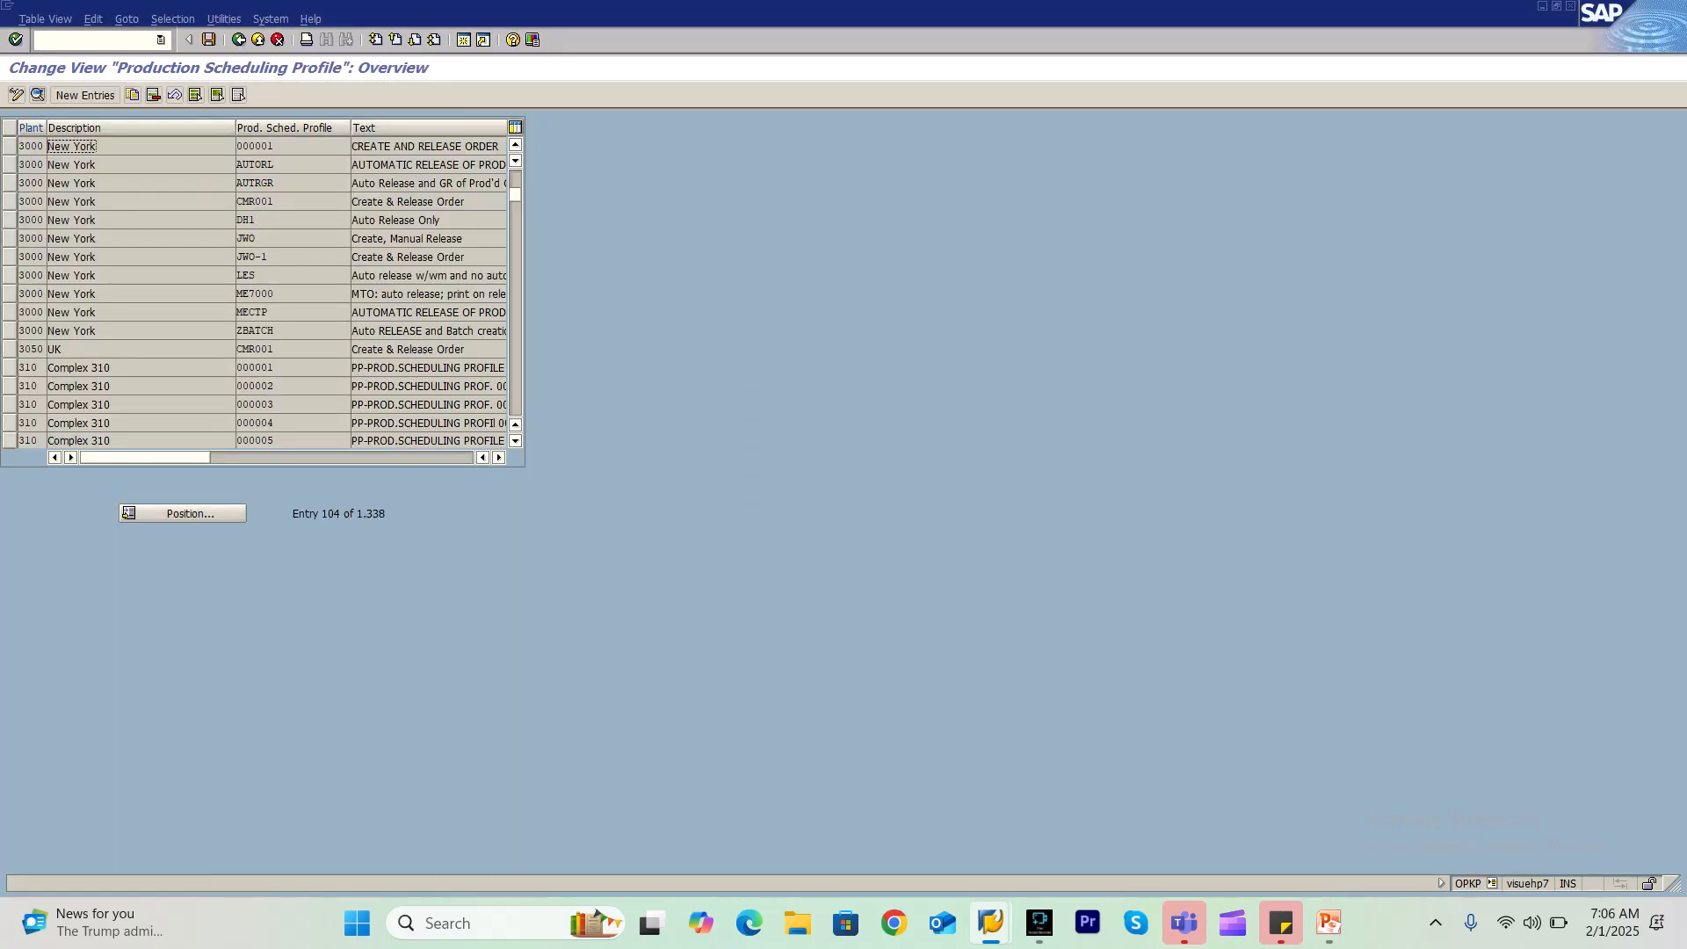
key(alt+Tab)
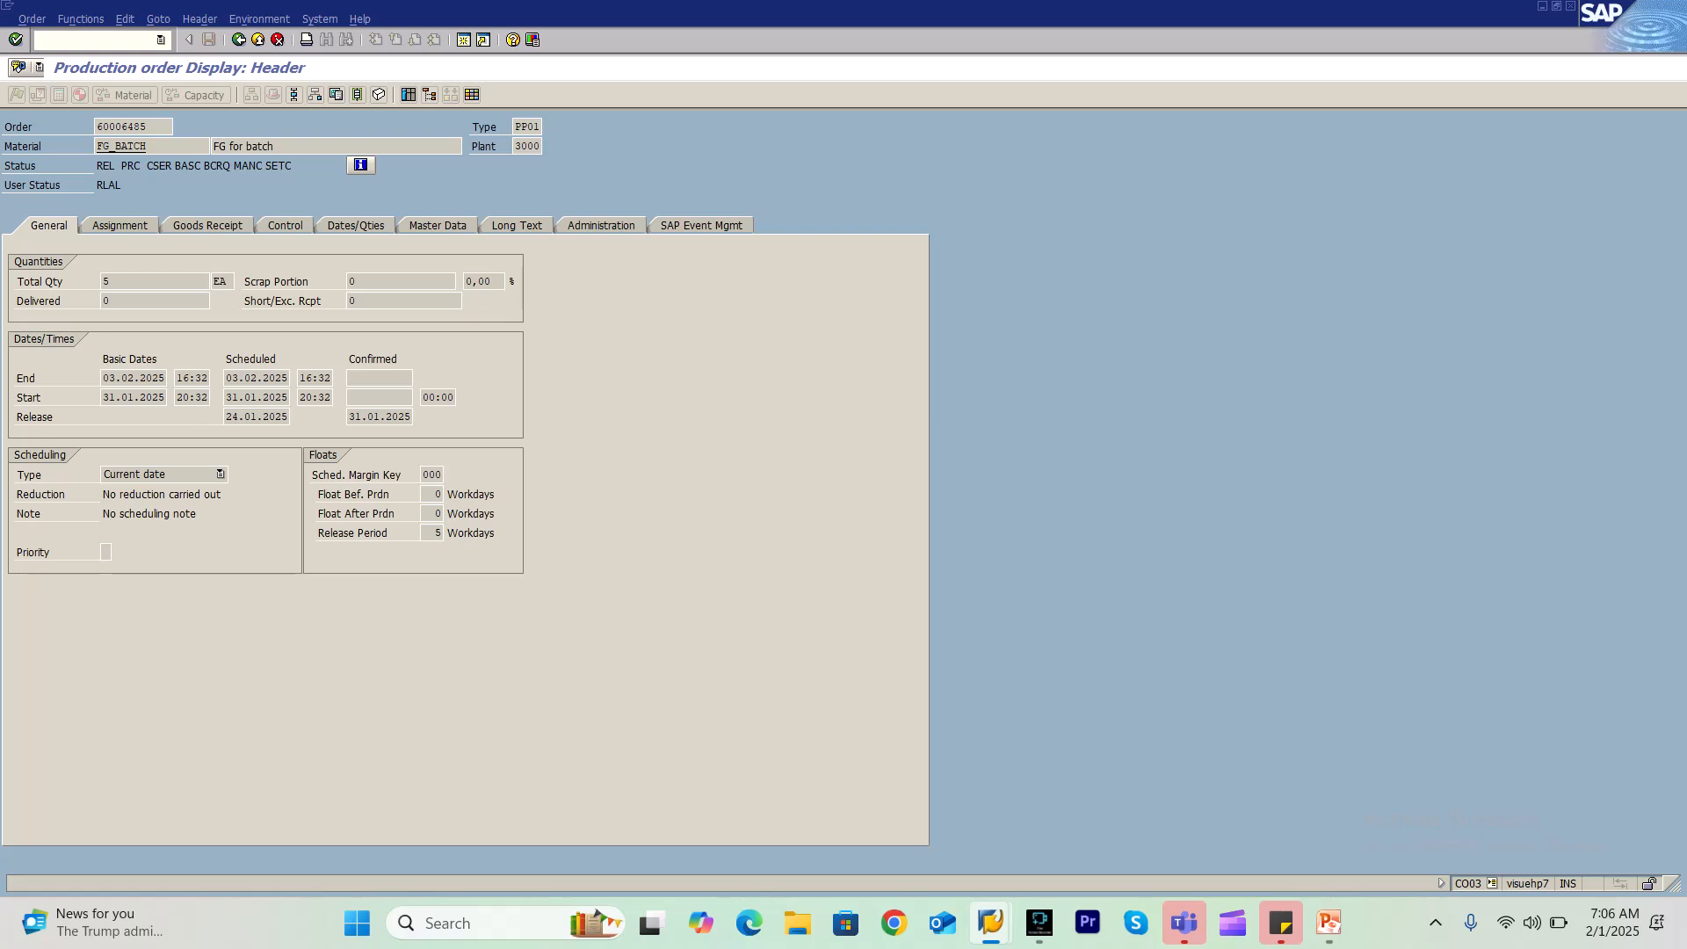
key(alt+Tab)
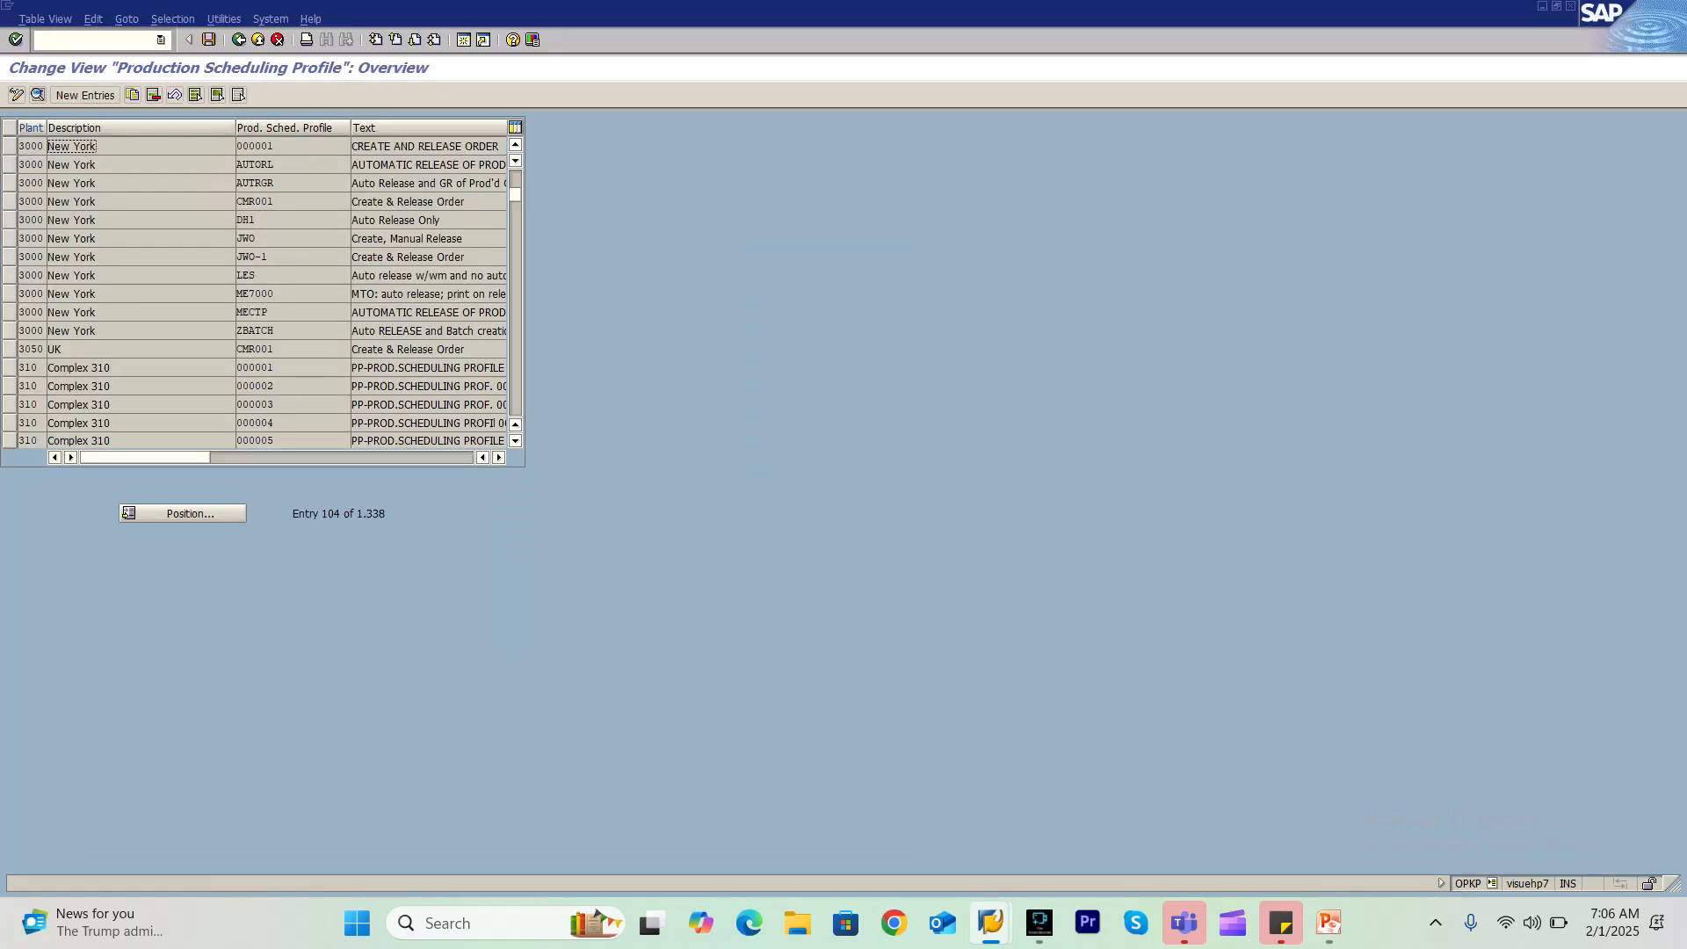
Open the details of profile ZBATCH for plant 3000 and examine the automatic Release on Creation setting
click(54, 330)
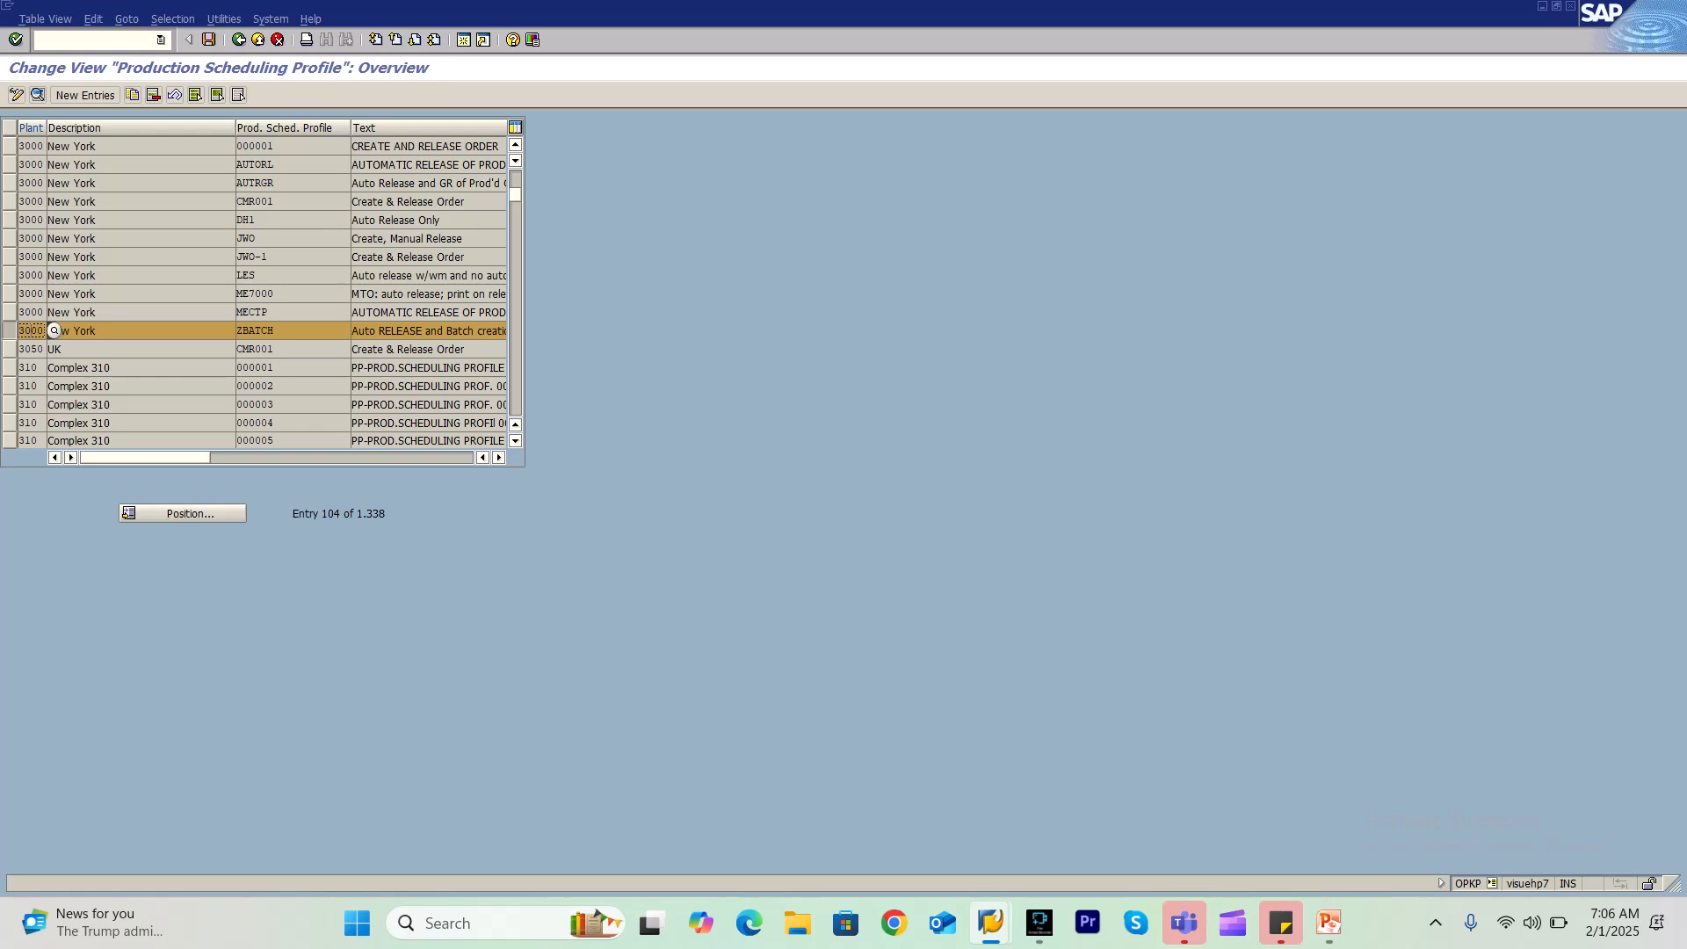
key(alt+Tab)
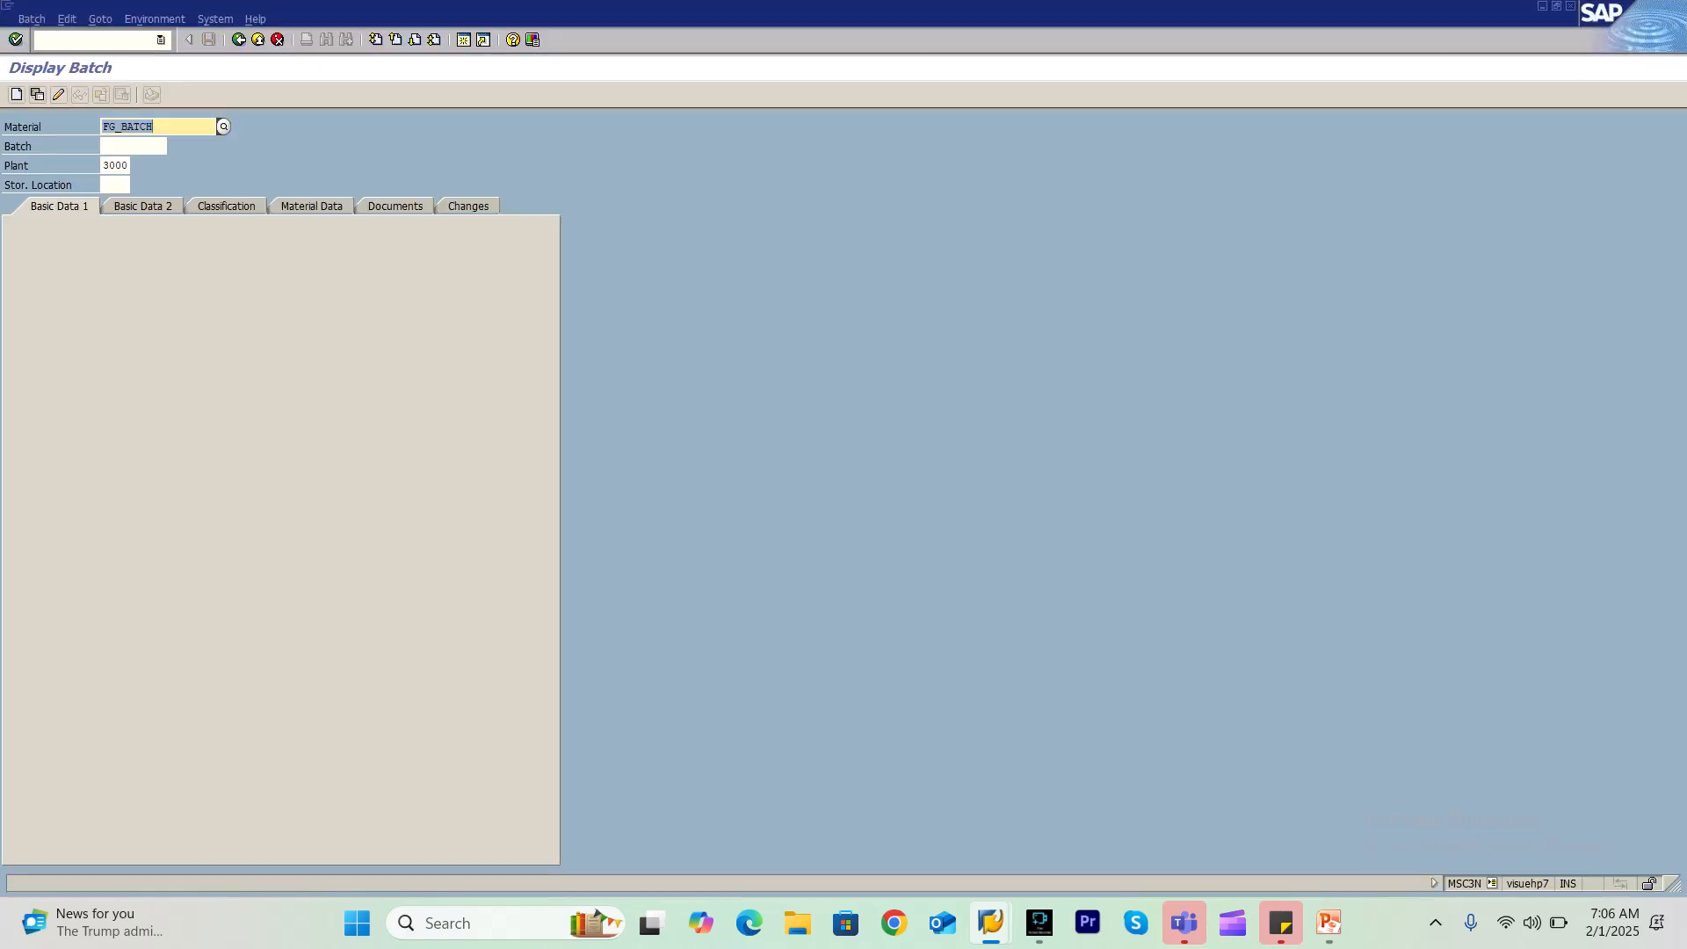
key(alt+Tab)
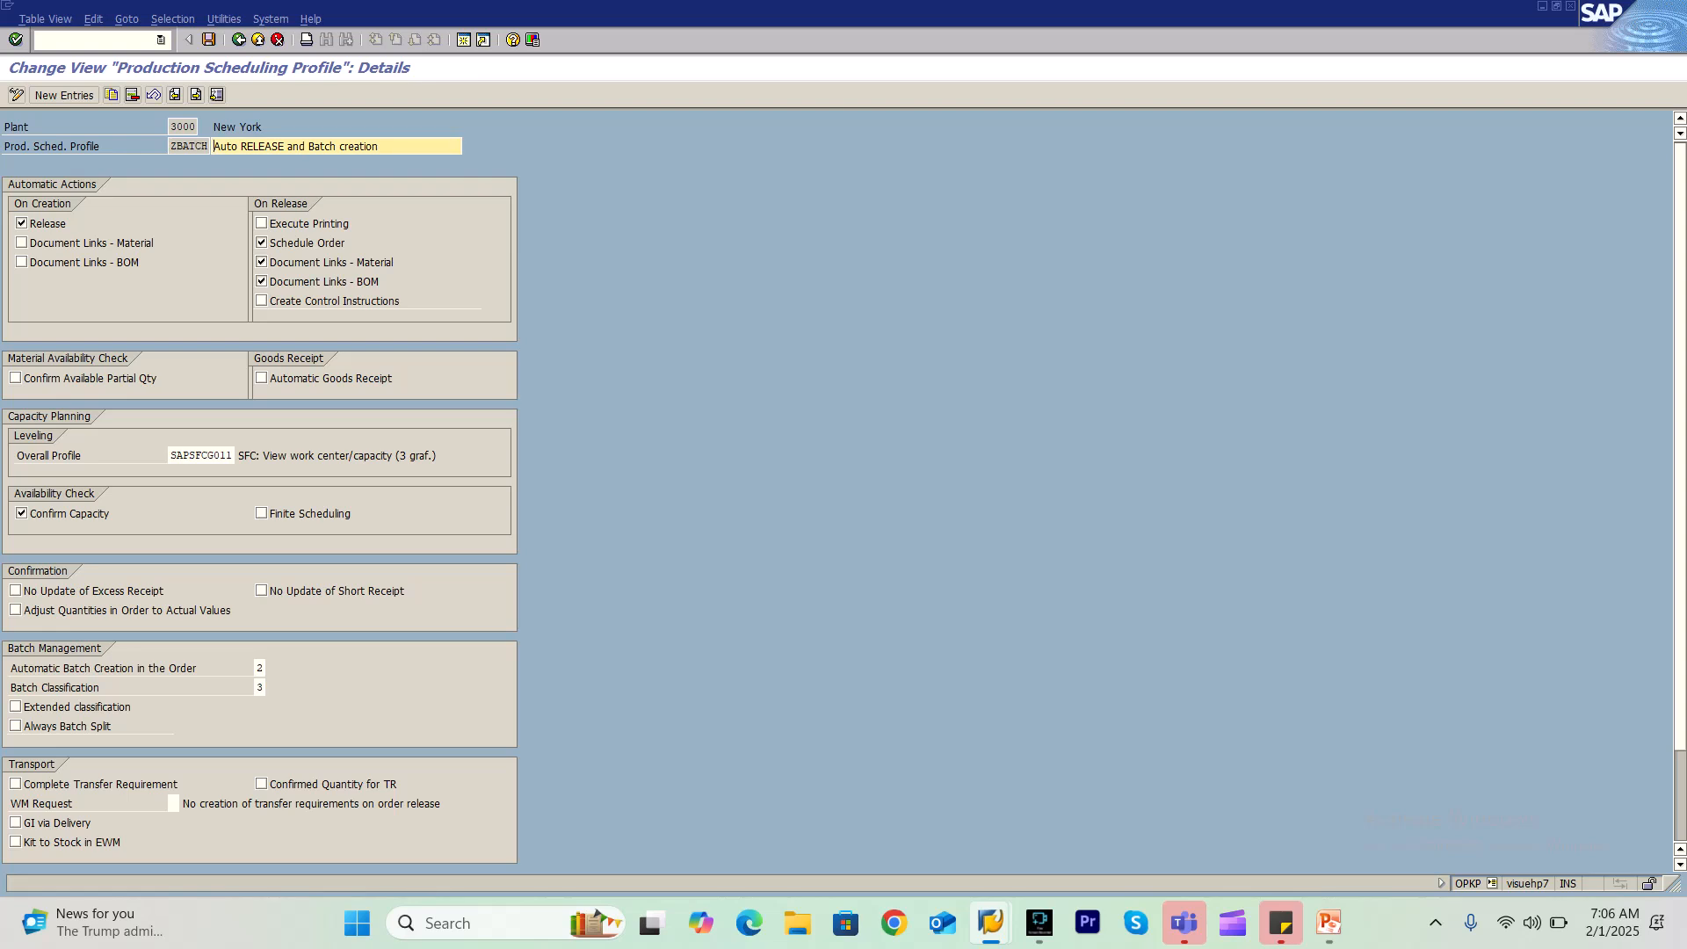
key(Tab)
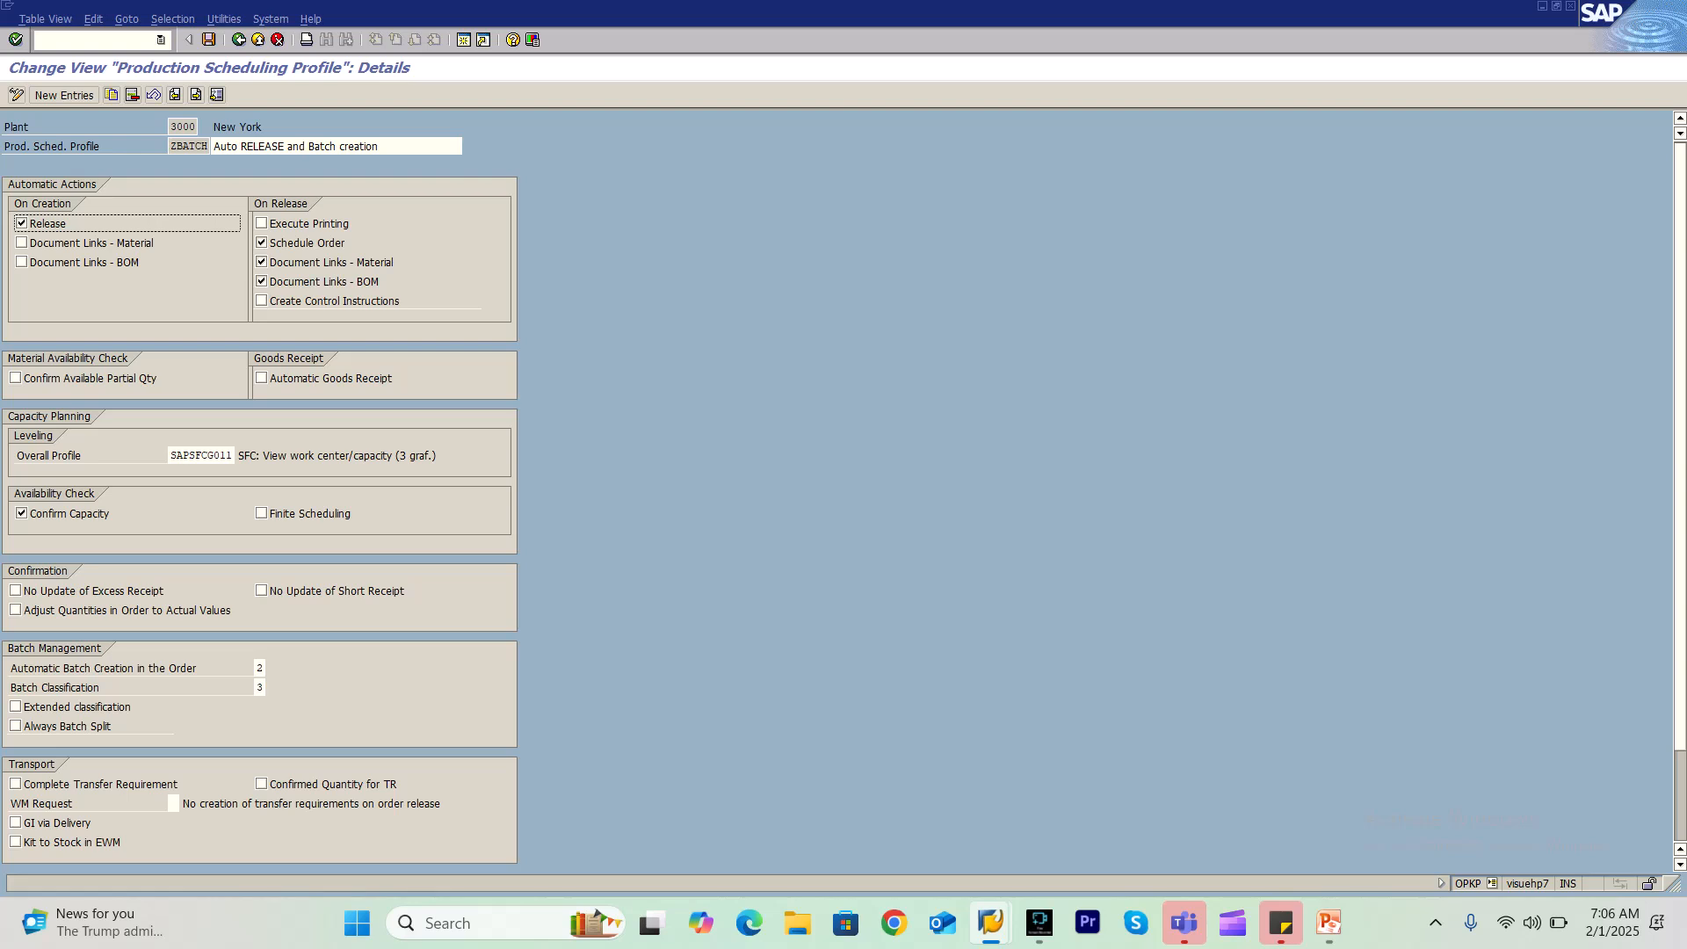
Examine the available options for Automatic Batch Creation in the Order, including batch creation at order release
click(261, 668)
click(273, 668)
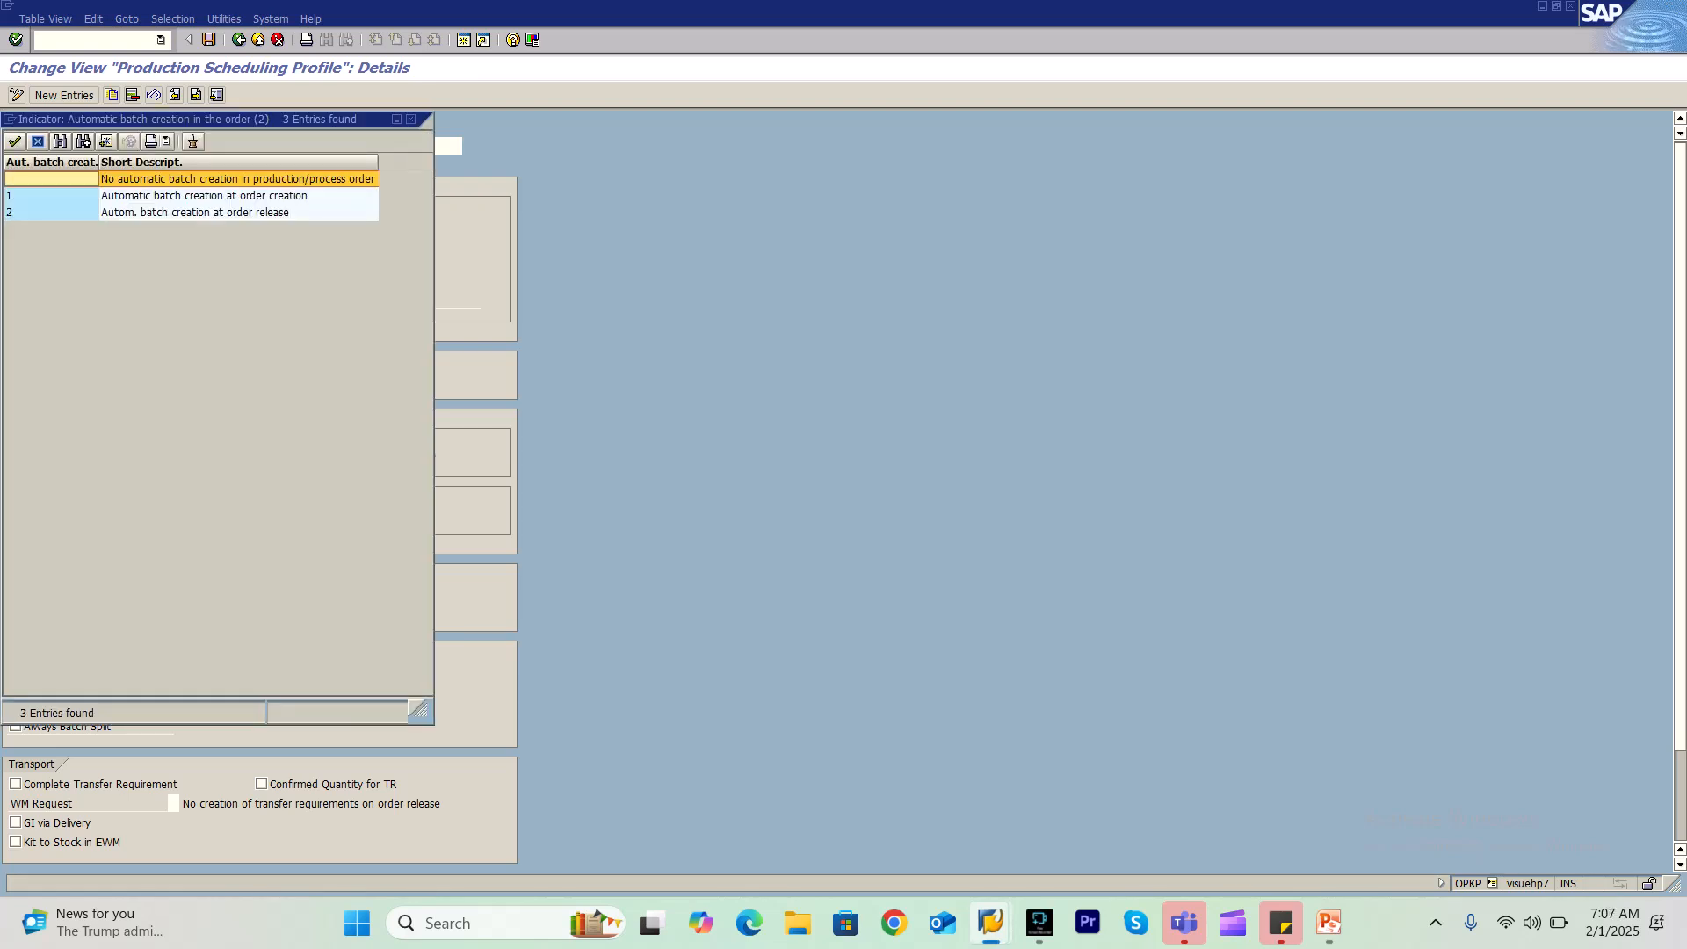
click(195, 213)
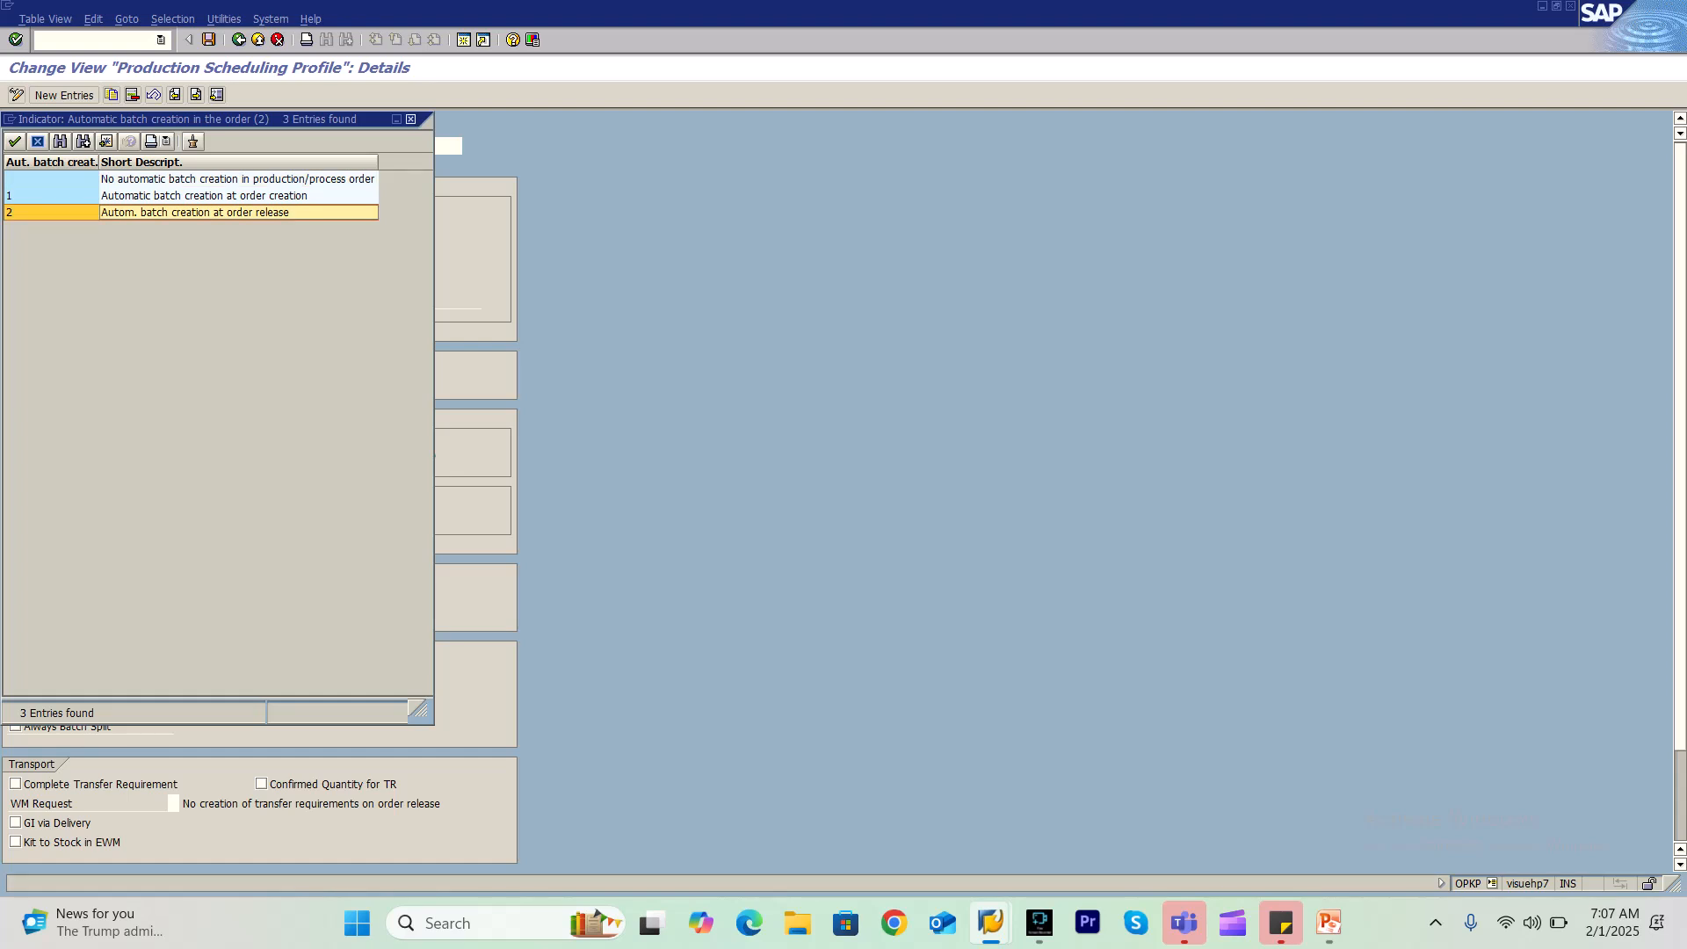
click(411, 119)
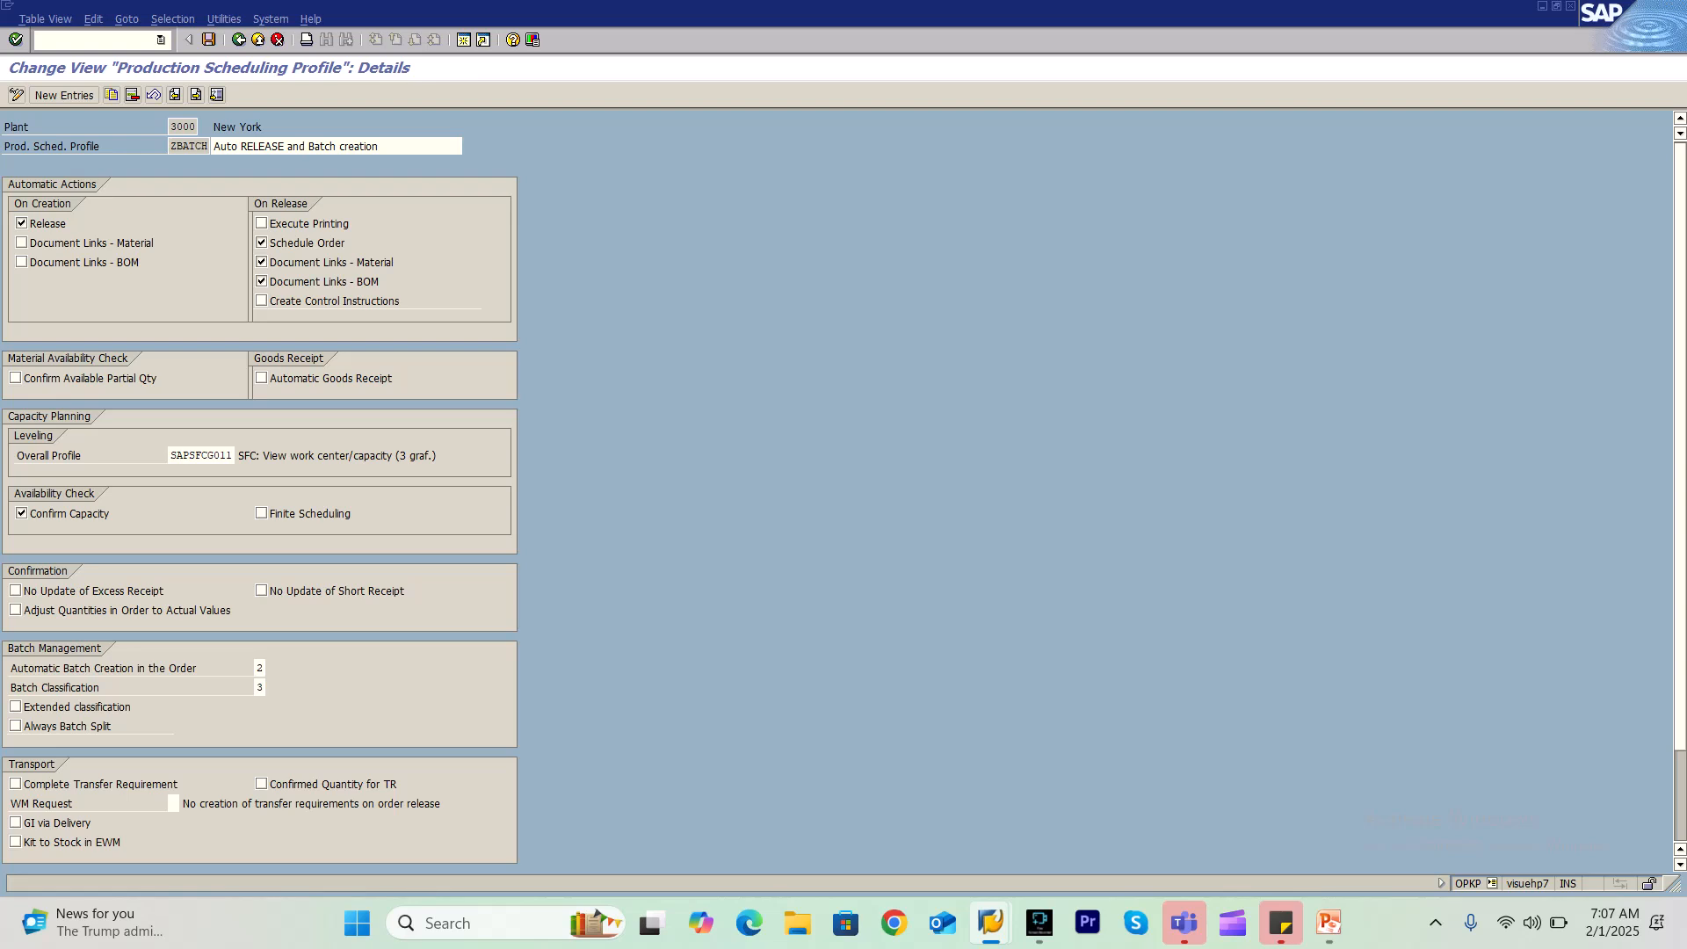
click(260, 668)
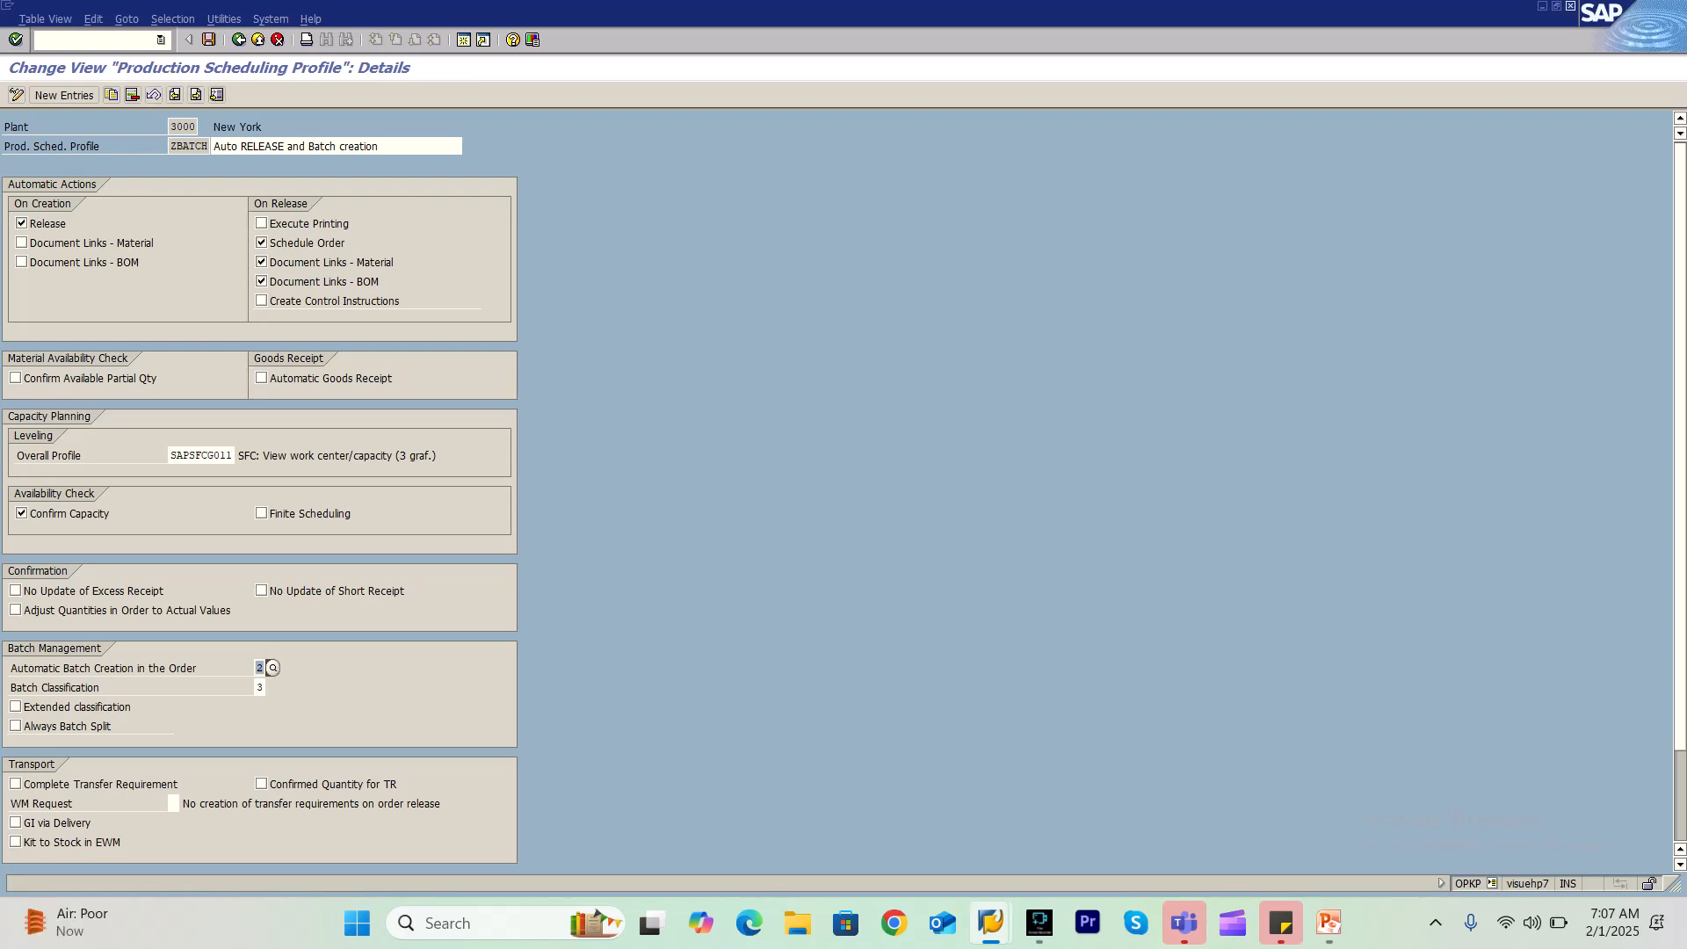
key(F4)
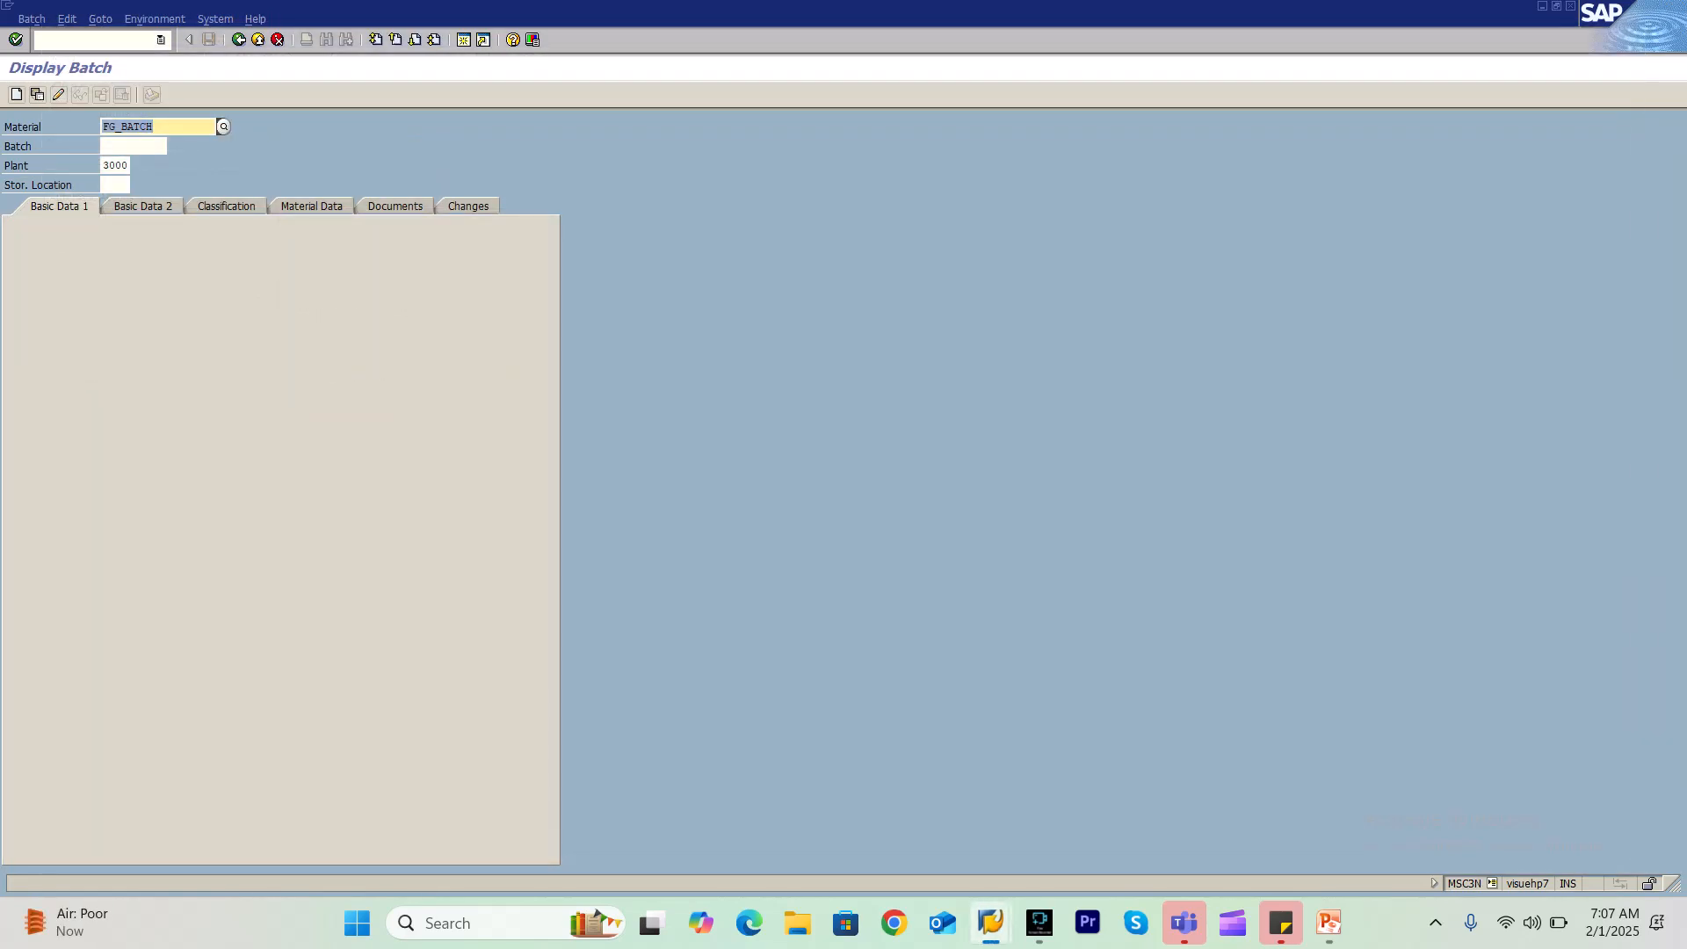
click(132, 147)
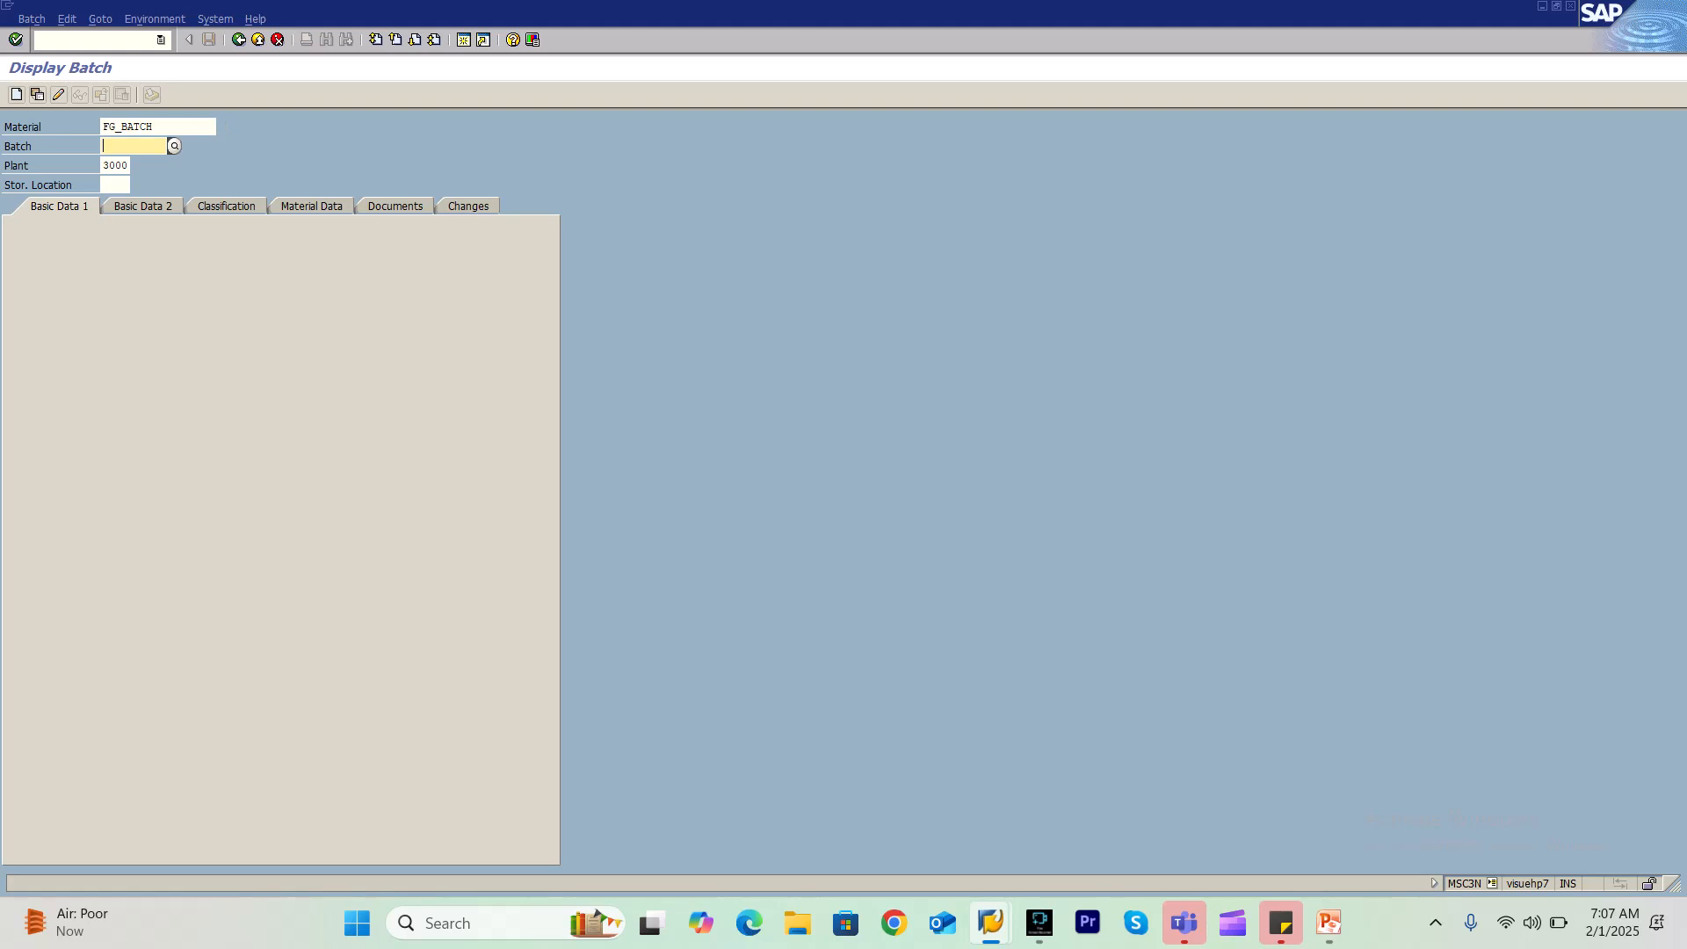
text(ZBATCH)
key(BackSpace)
key(BackSpace)
key(BackSpace)
key(BackSpace)
key(BackSpace)
key(BackSpace)
Copy the batch number from the production order's Goods Receipt data
key(alt+Tab)
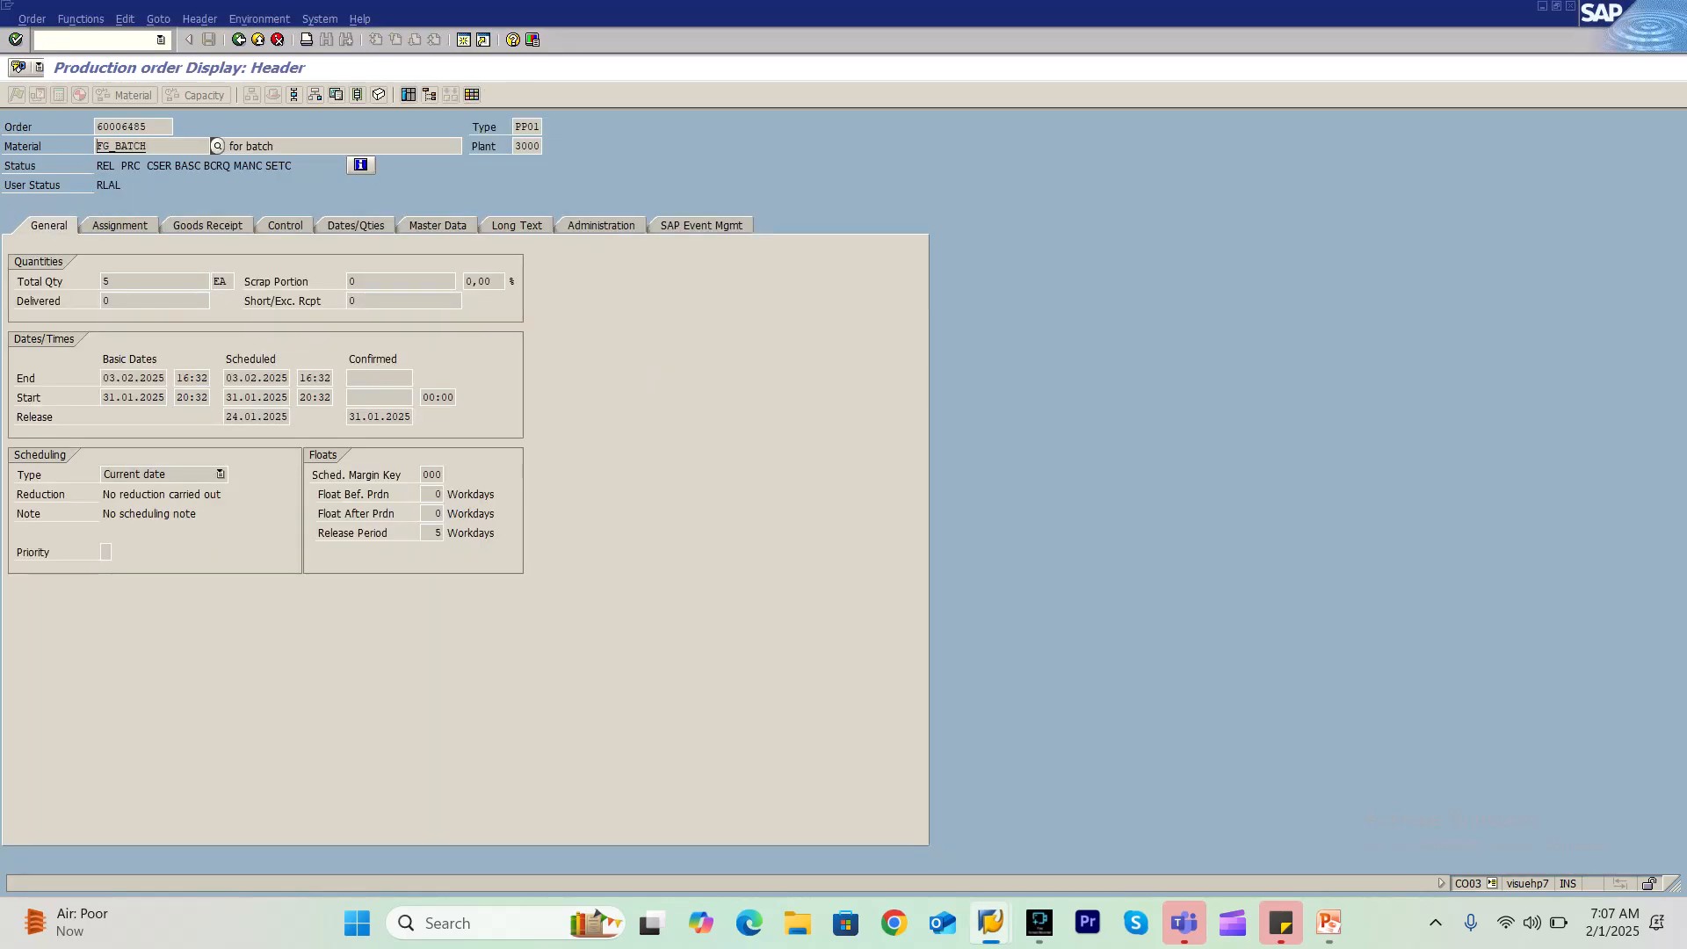
click(207, 226)
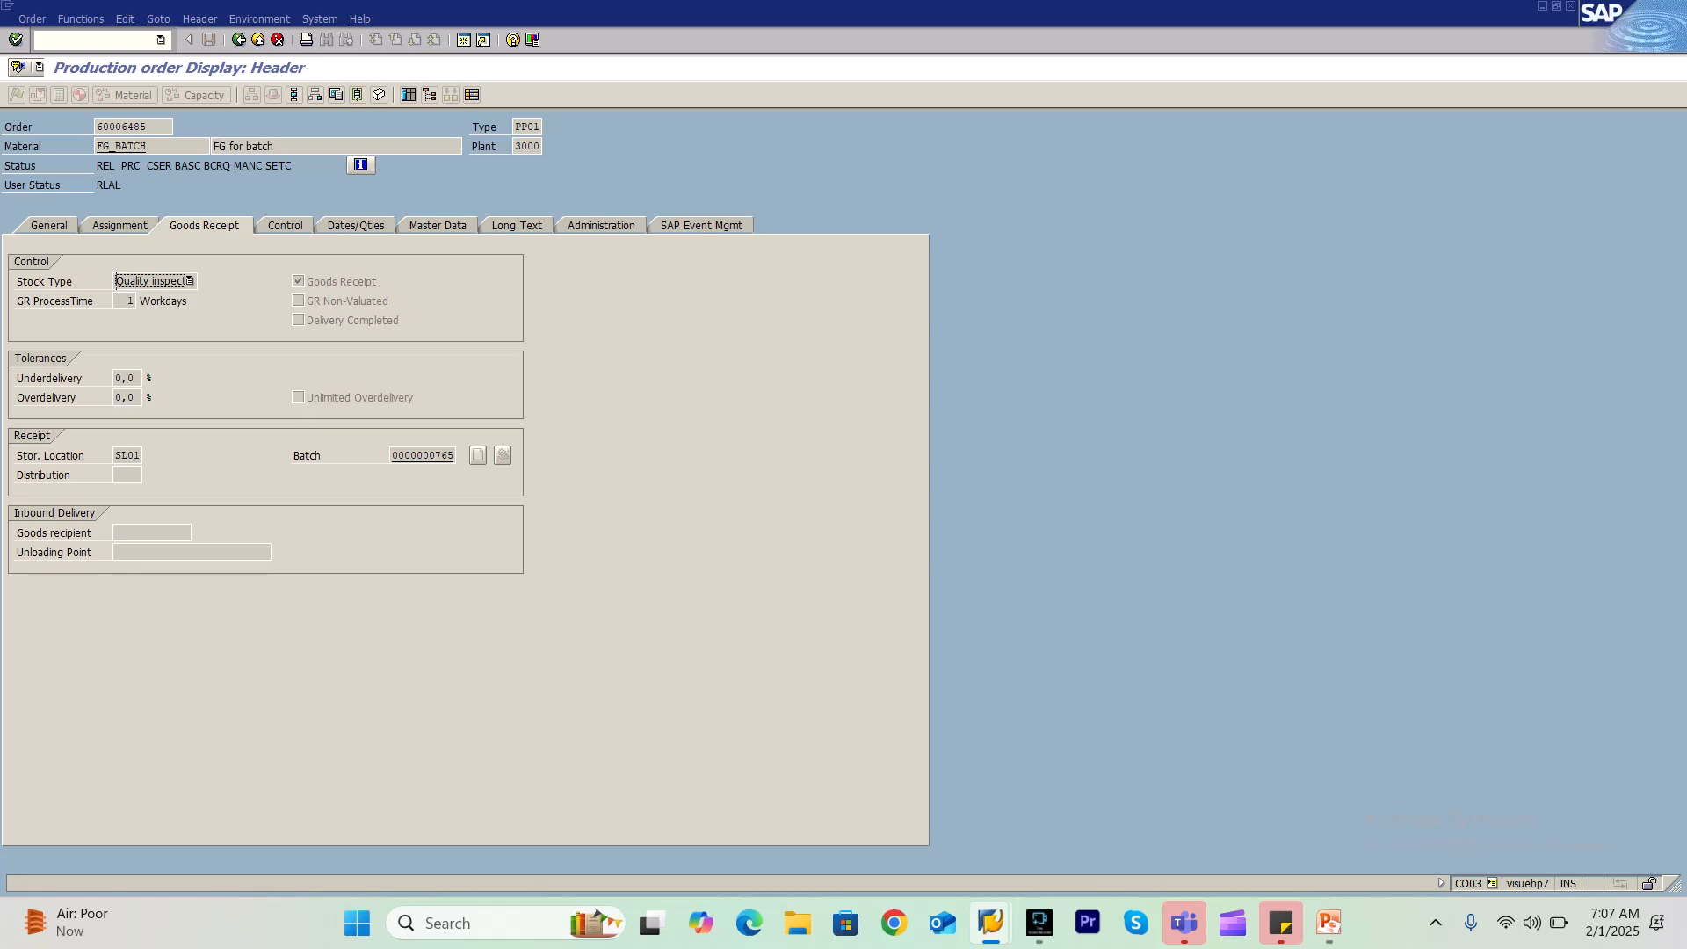
click(458, 451)
drag(391, 455, 454, 455)
key(ctrl+c)
key(alt+Tab)
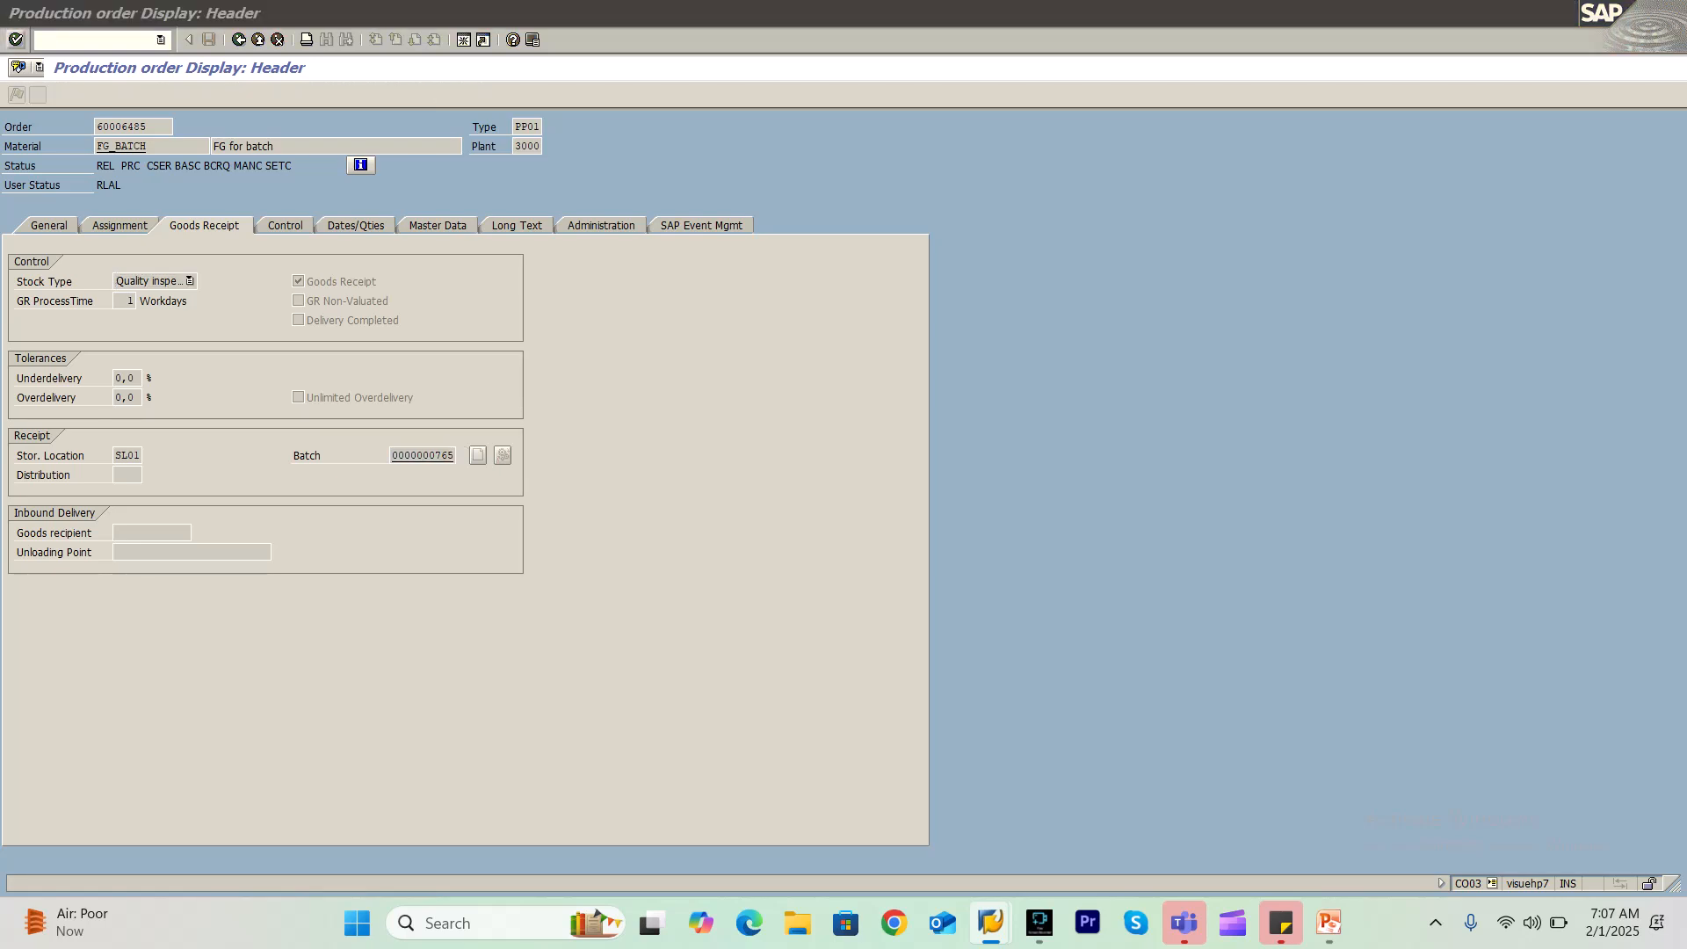
Display the copied batch of material FG_BATCH in plant 3000 and check its batch status
click(139, 146)
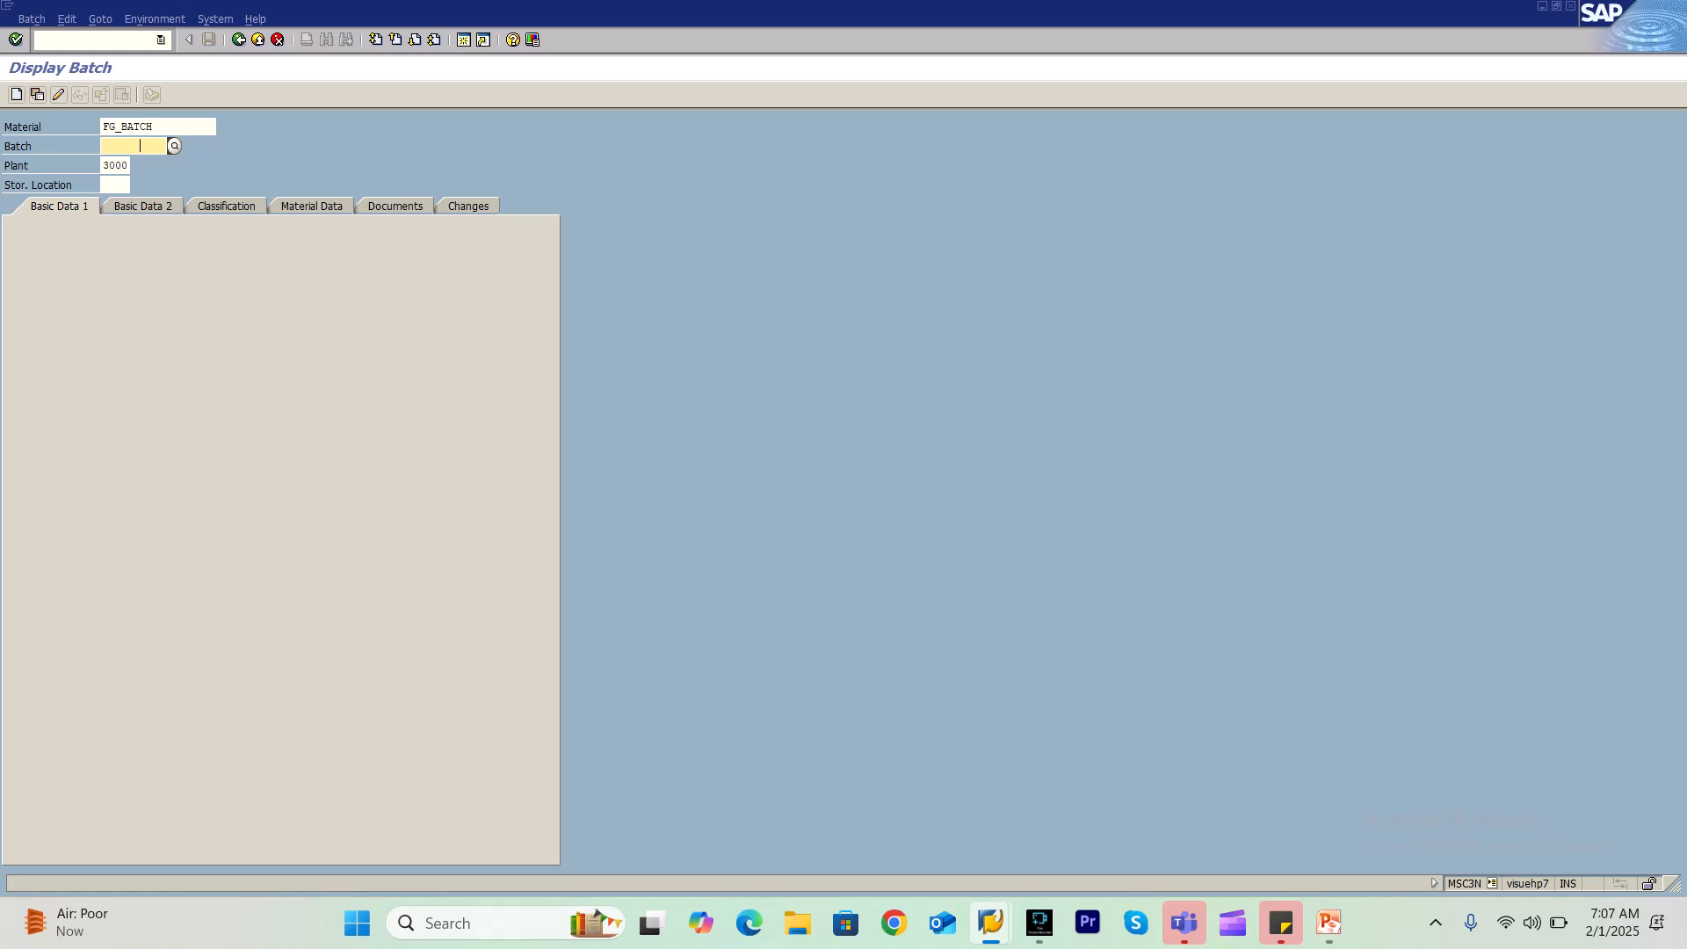
key(ctrl+v)
key(Return)
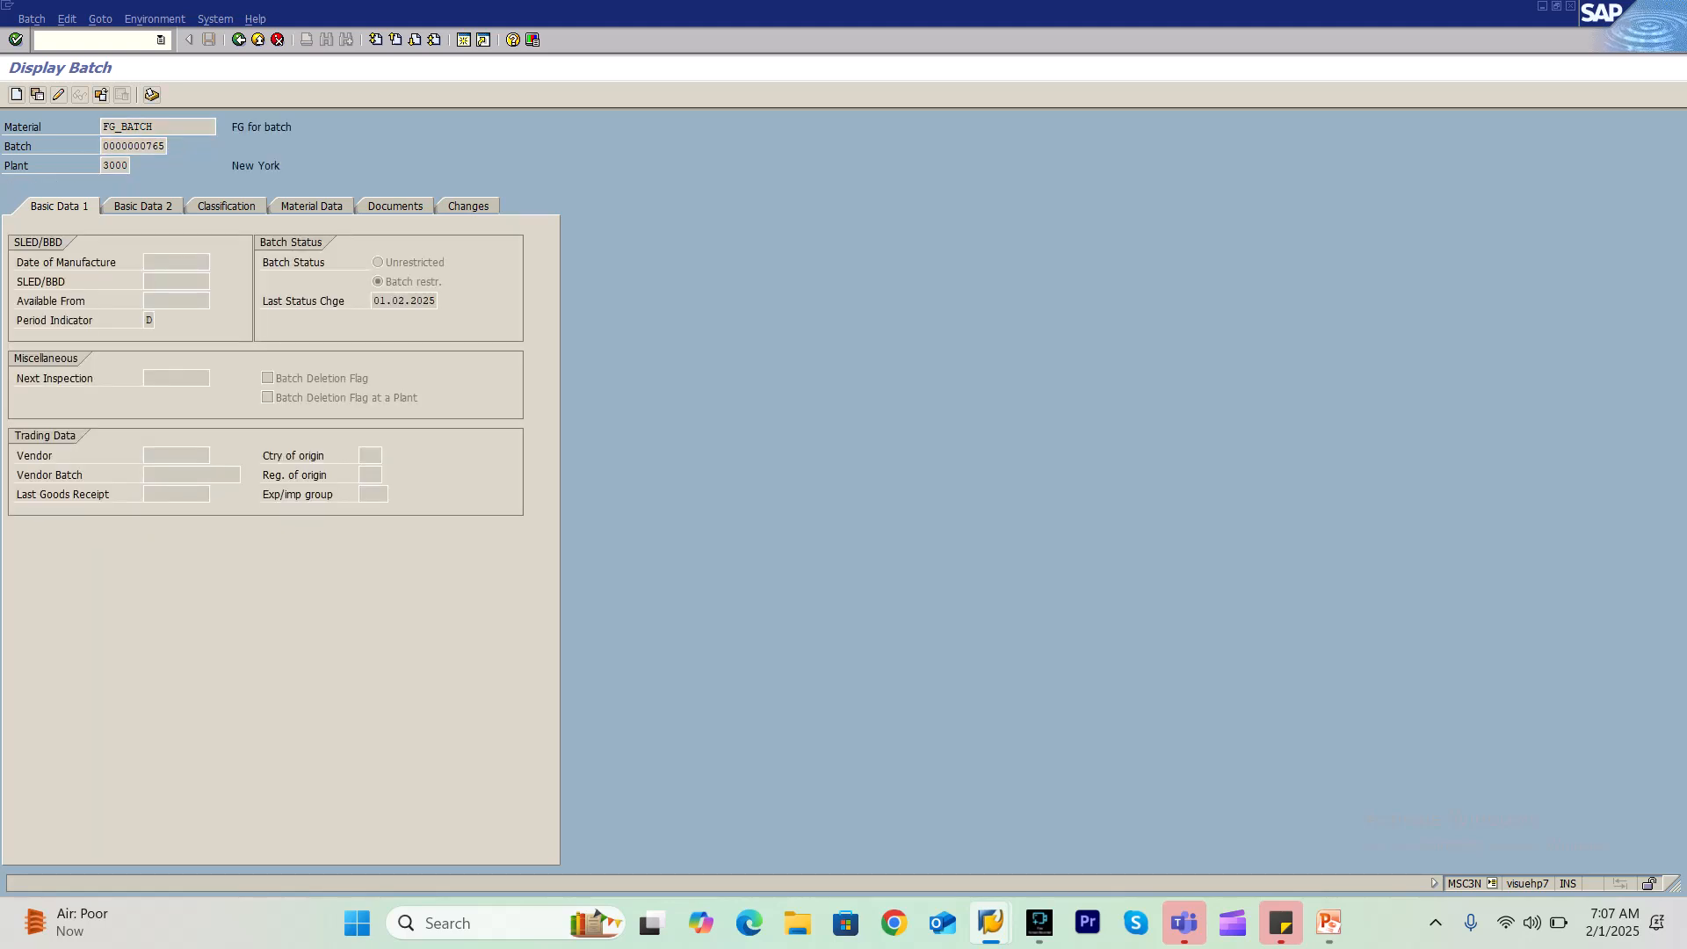
click(413, 282)
Switch to Snipping Tool and capture the Display Batch header together with the batch status area
click(504, 922)
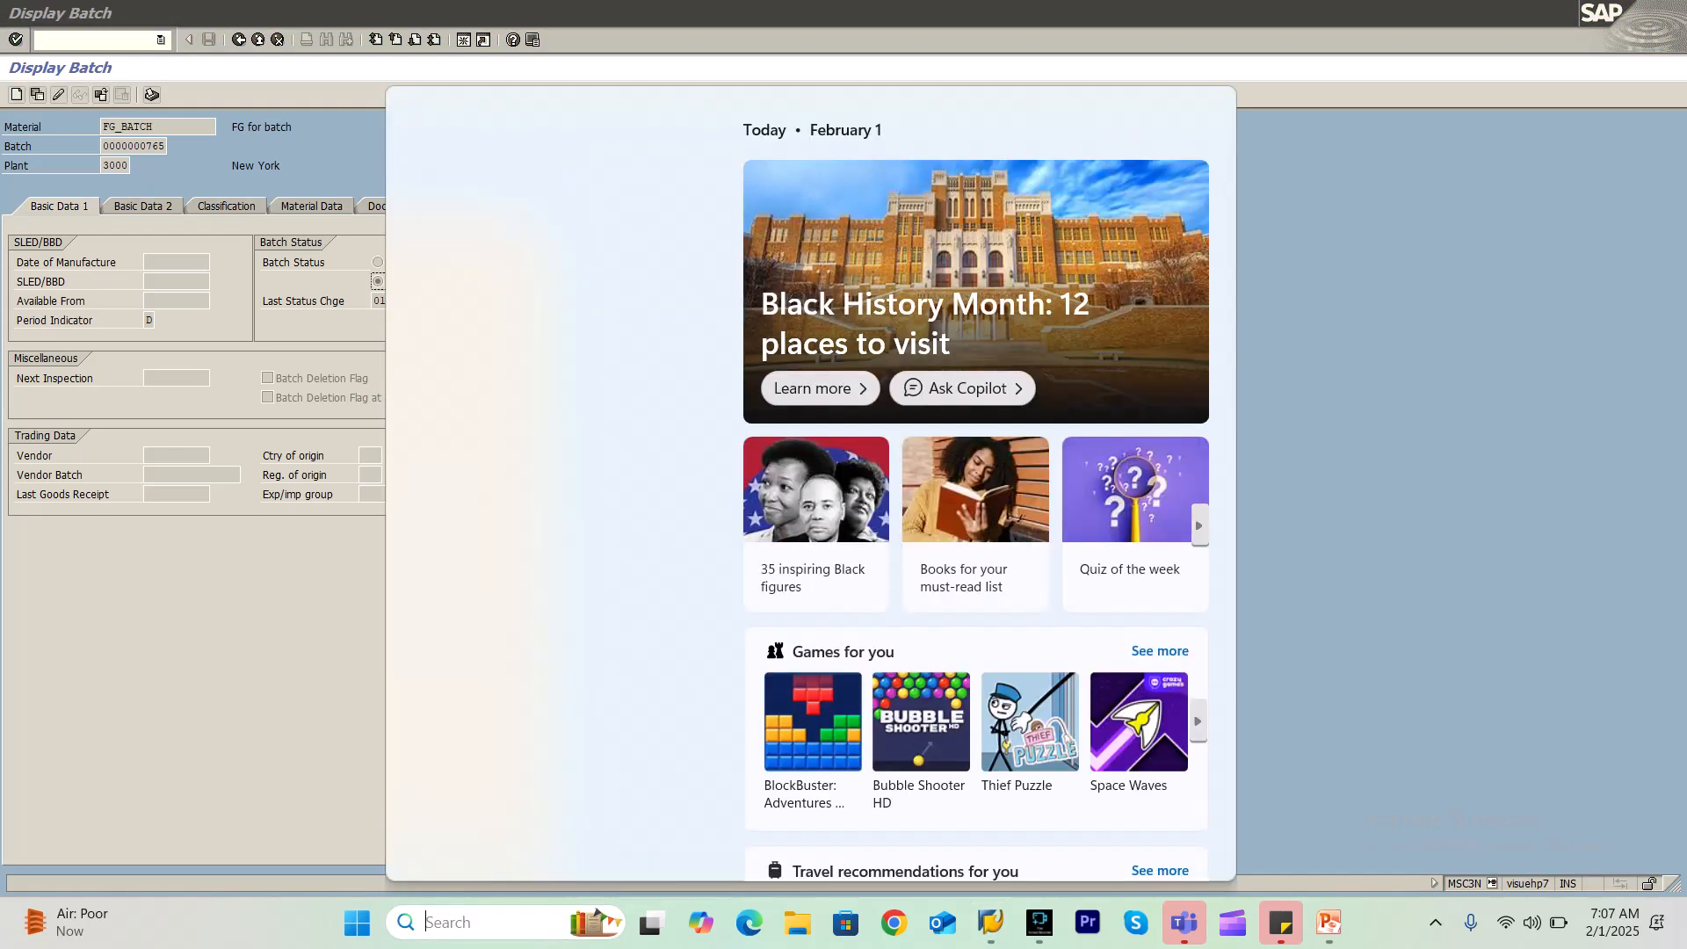
click(508, 176)
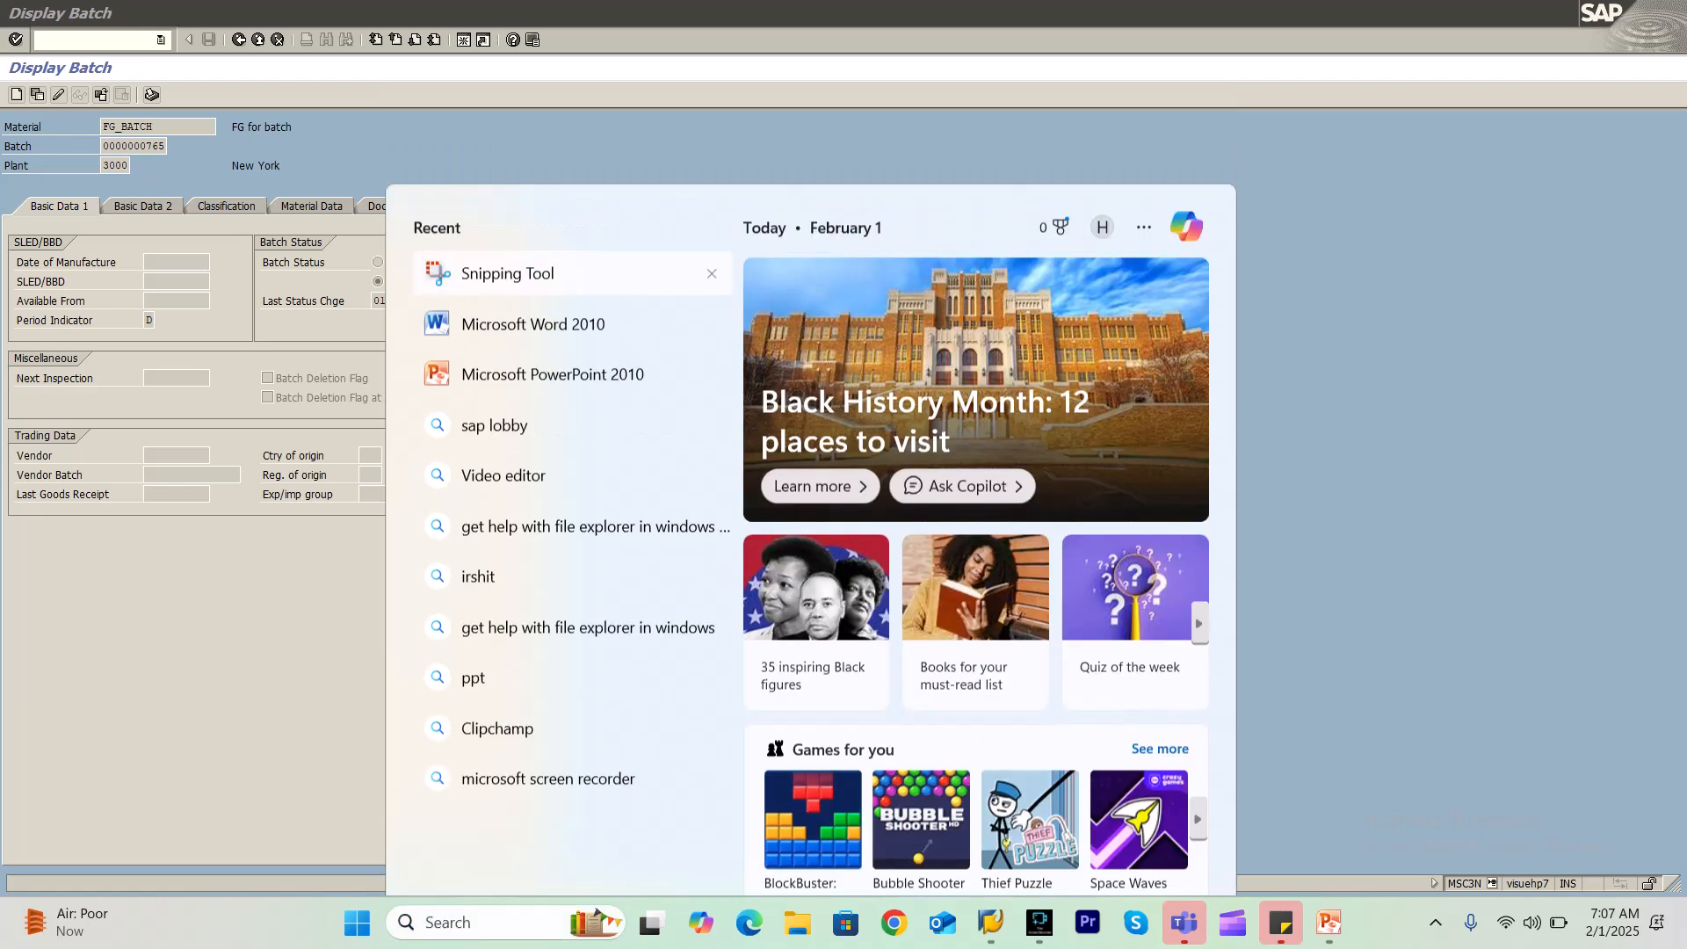
click(193, 60)
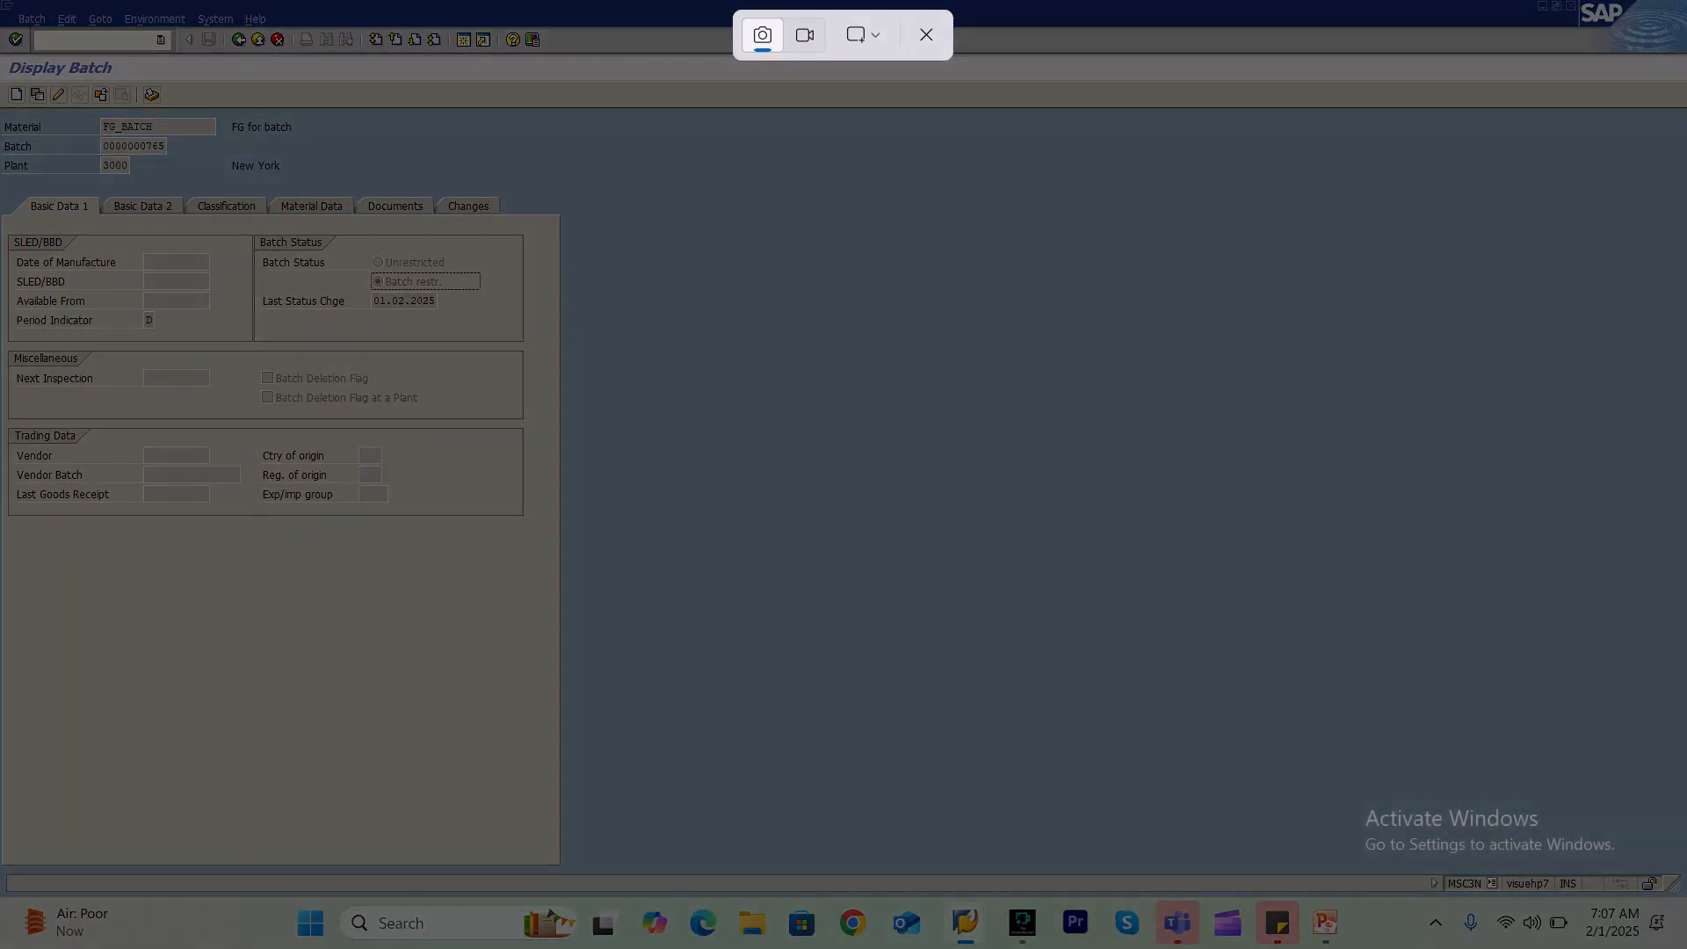
drag(2, 50, 604, 378)
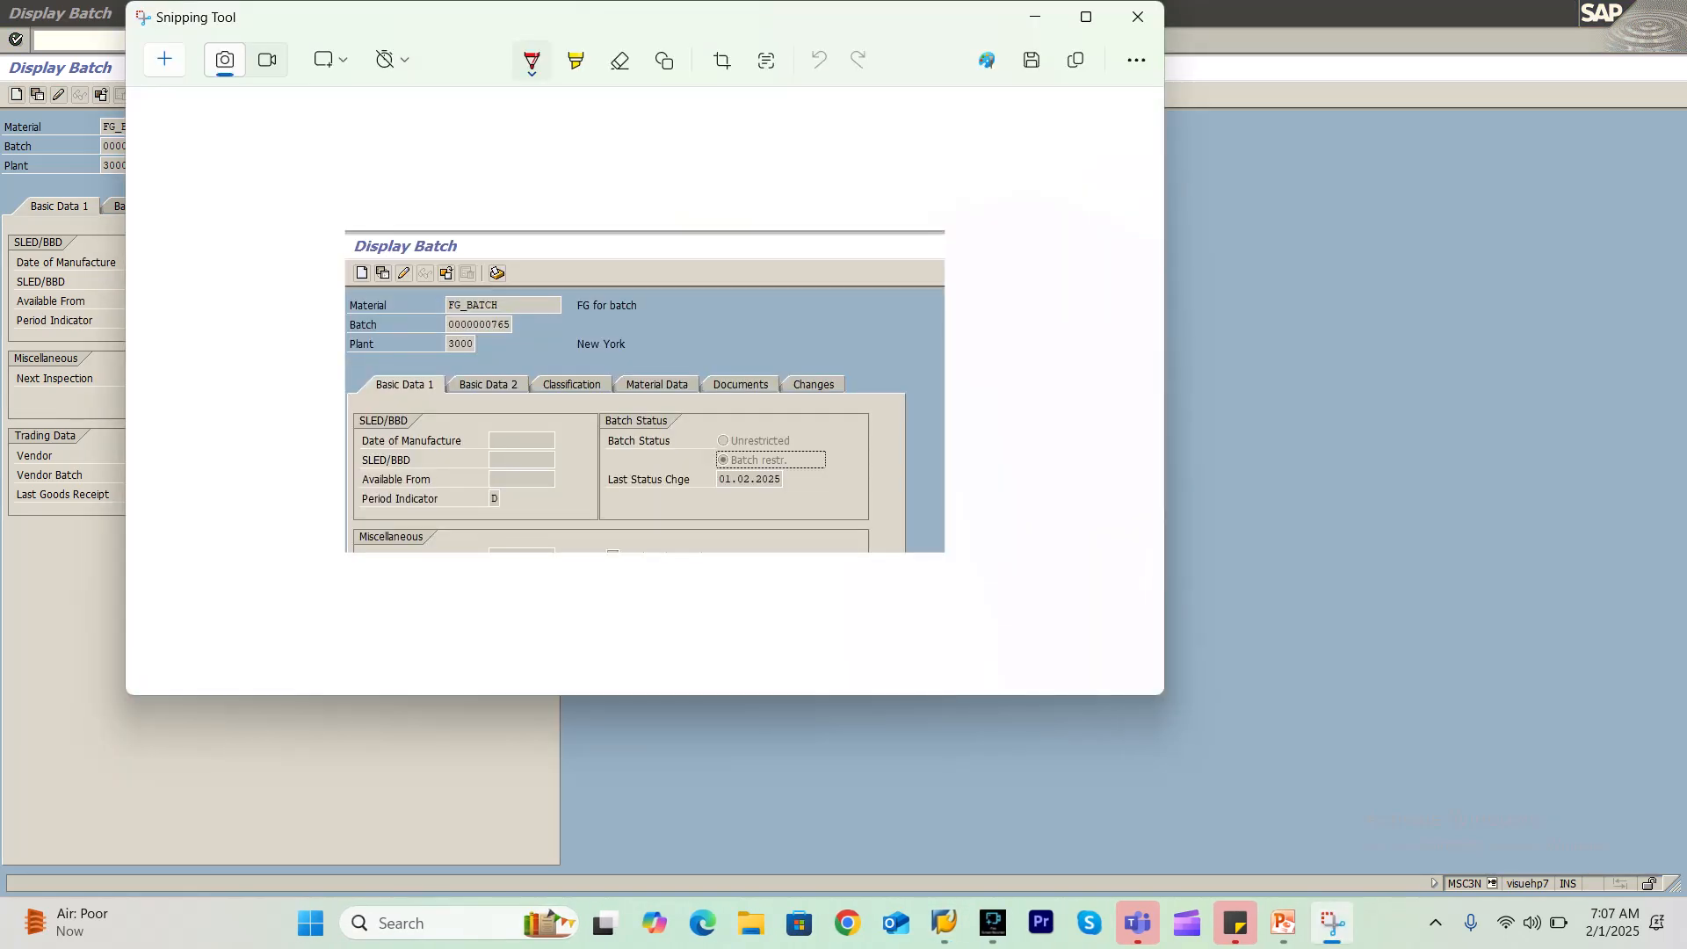
Mark the Batch restr. status in red pen on the snip, and return to the batch display in SAP
mouse_move(815, 469)
mouse_down()
mouse_move(706, 484)
mouse_move(699, 458)
mouse_move(831, 450)
mouse_move(836, 466)
mouse_move(785, 489)
mouse_up()
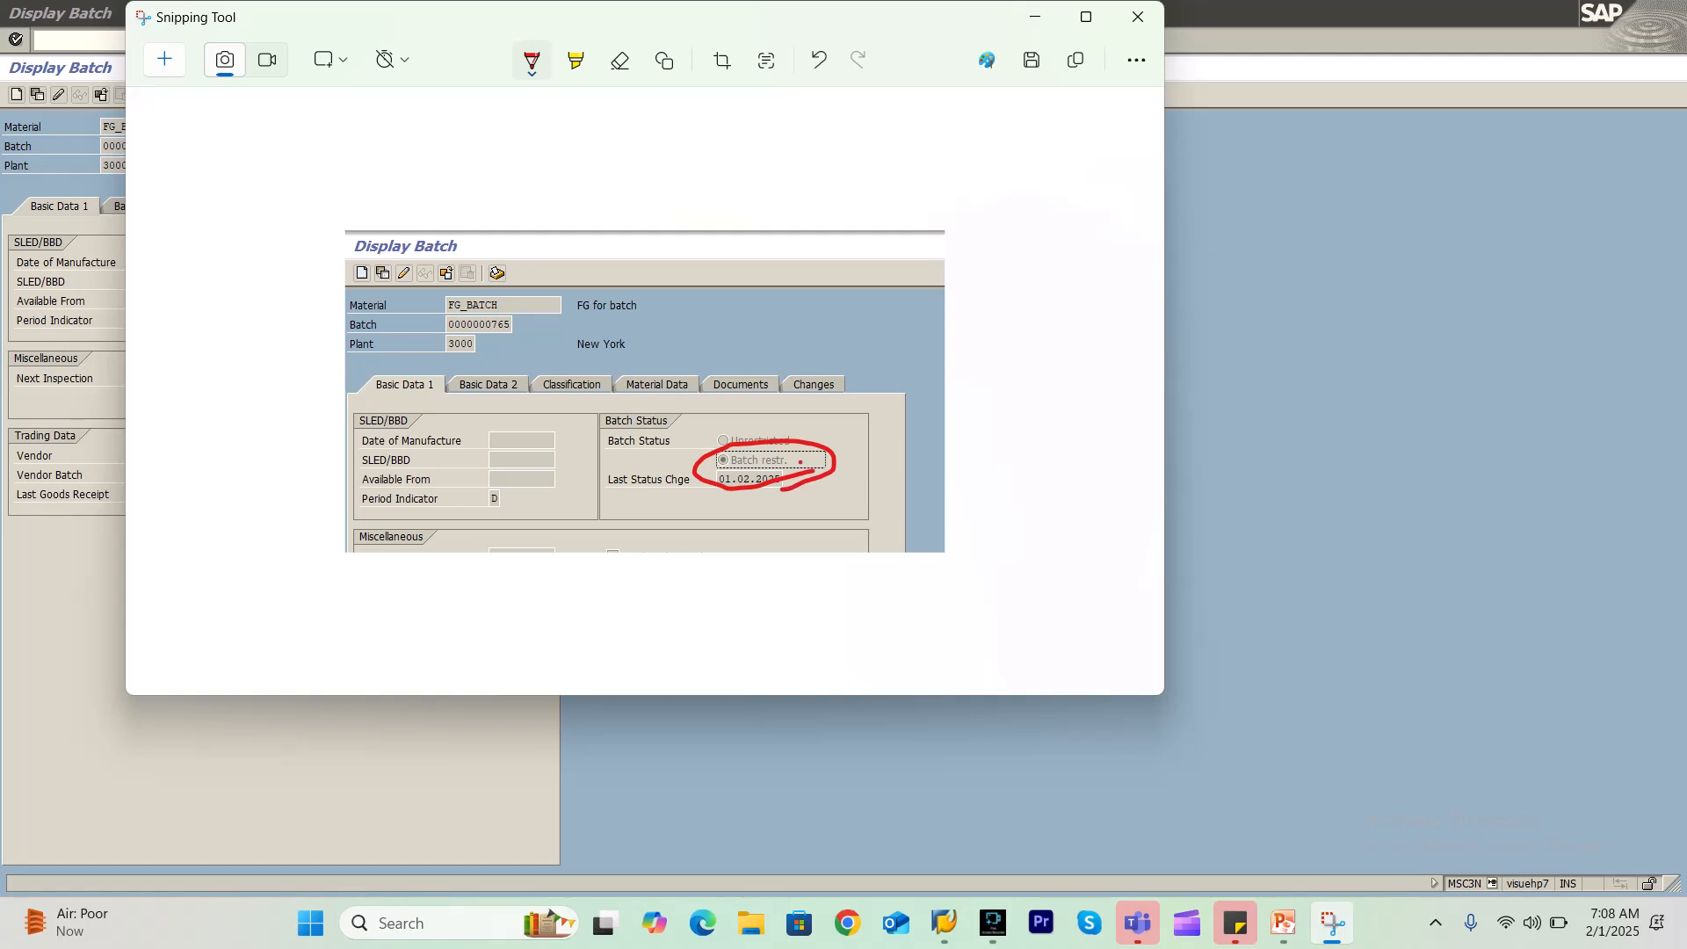
drag(798, 463, 853, 445)
key(alt+Tab)
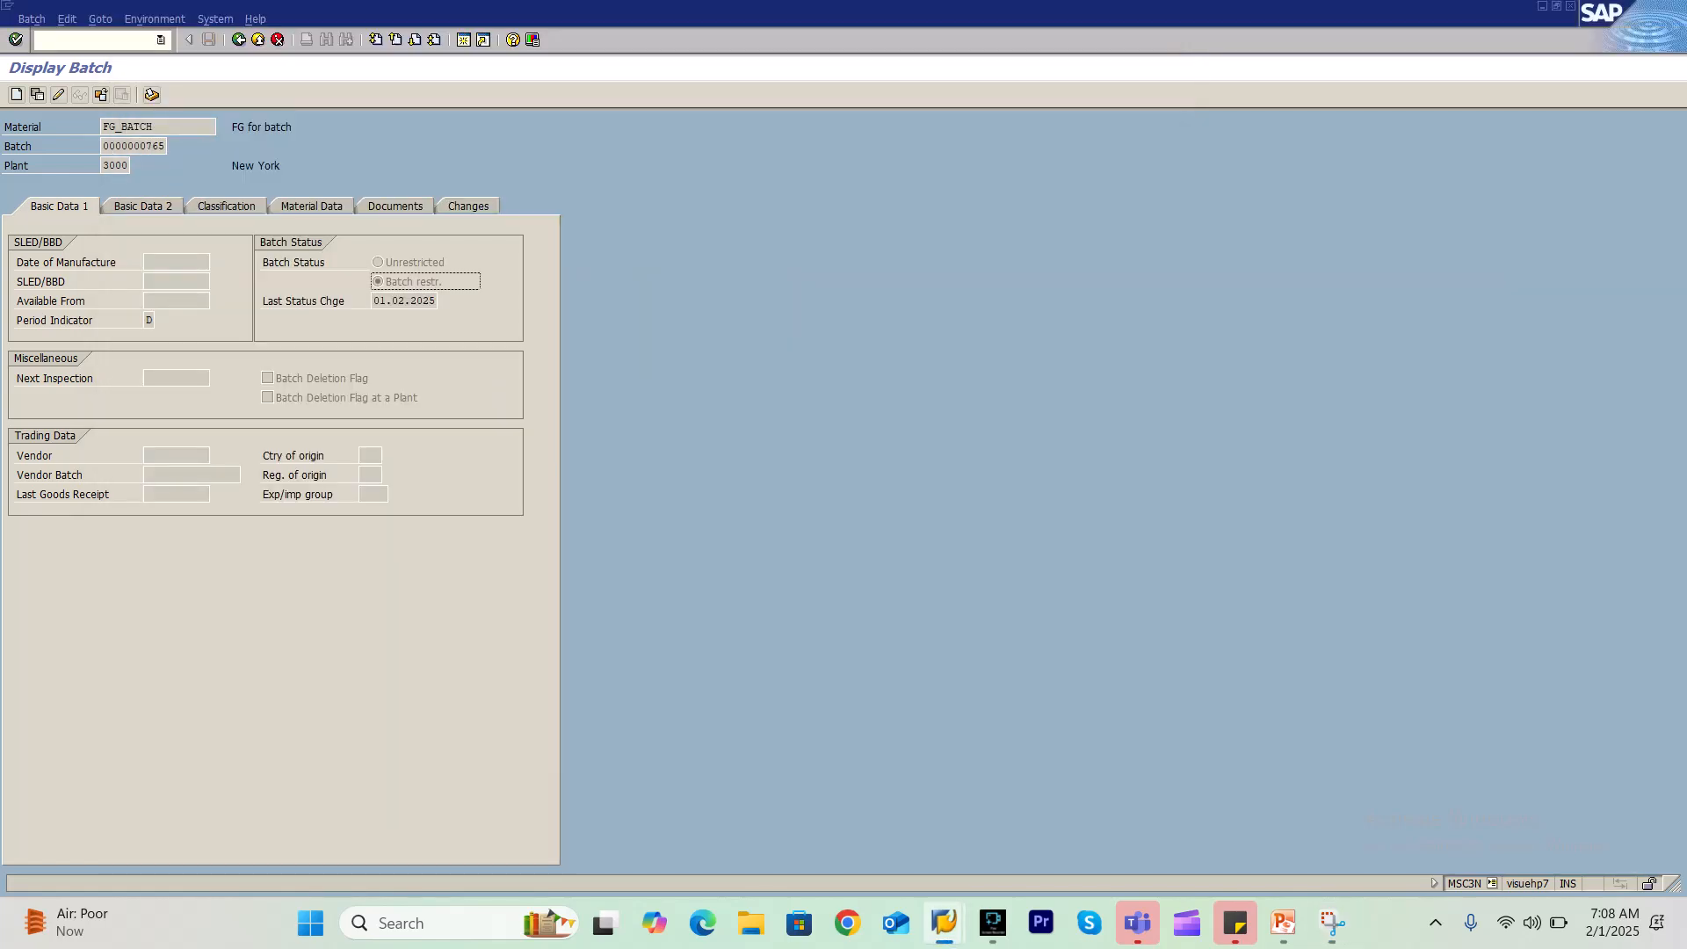
Open the MIGO goods receipt transaction for orders from the batch display session
click(86, 41)
text(/nmigo)
key(BackSpace)
key(BackSpace)
key(BackSpace)
key(BackSpace)
key(BackSpace)
text(omsc3n)
key(Return)
key(alt+Tab)
key(alt+Tab)
key(alt+Tab)
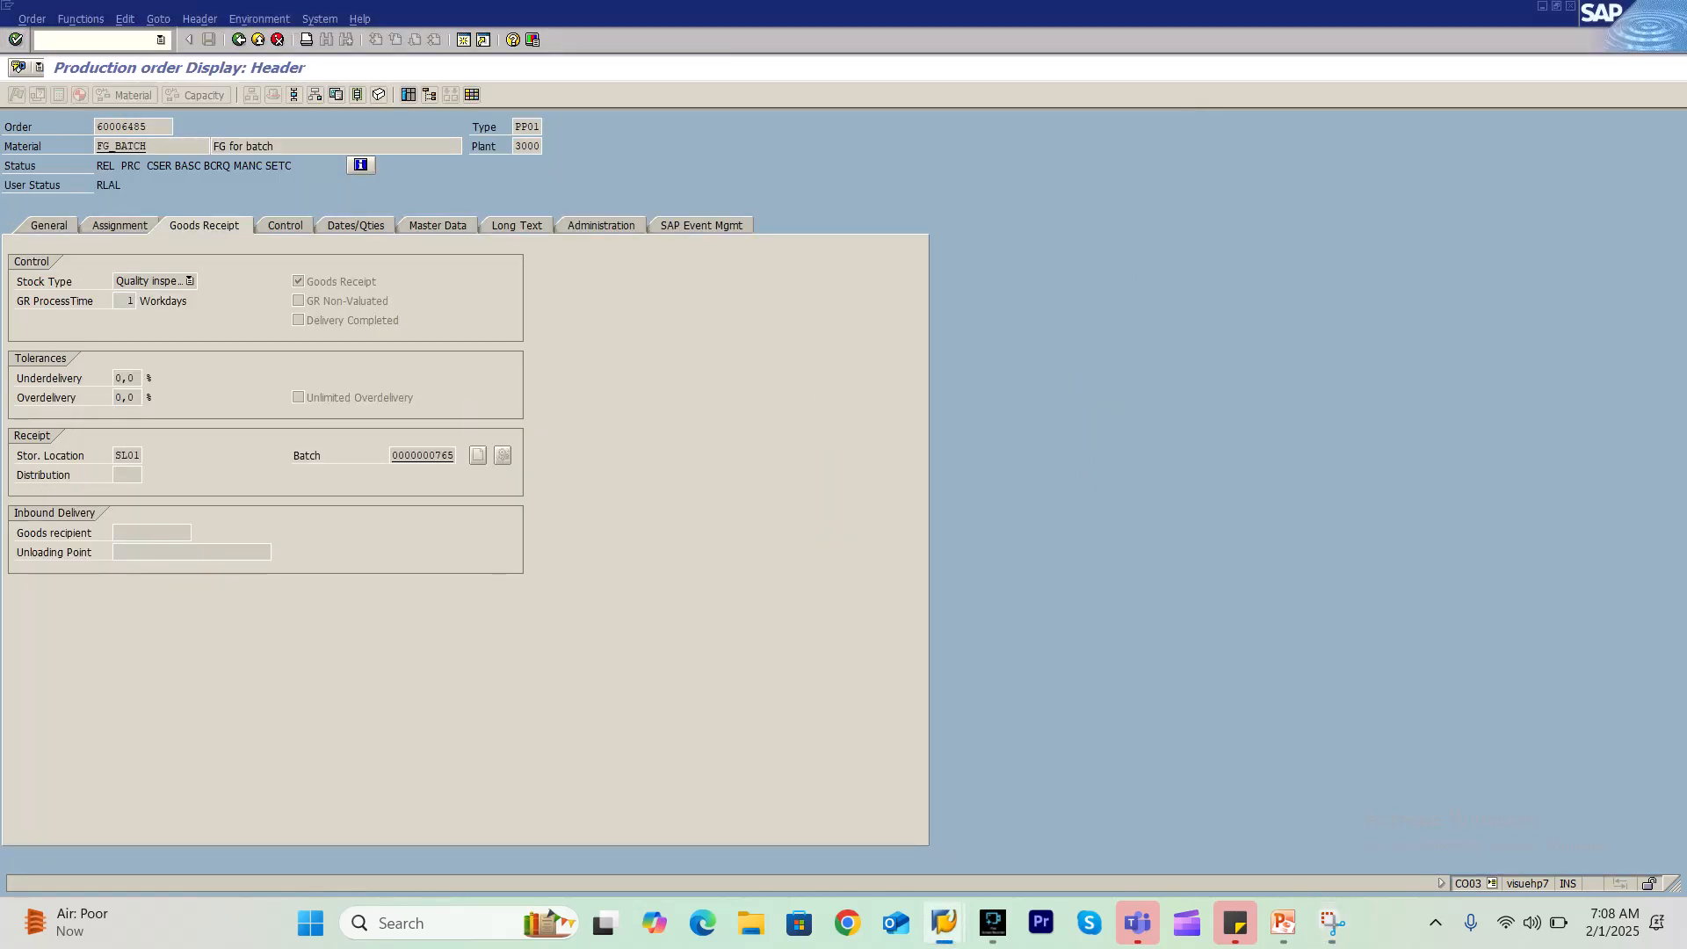
key(alt+Tab)
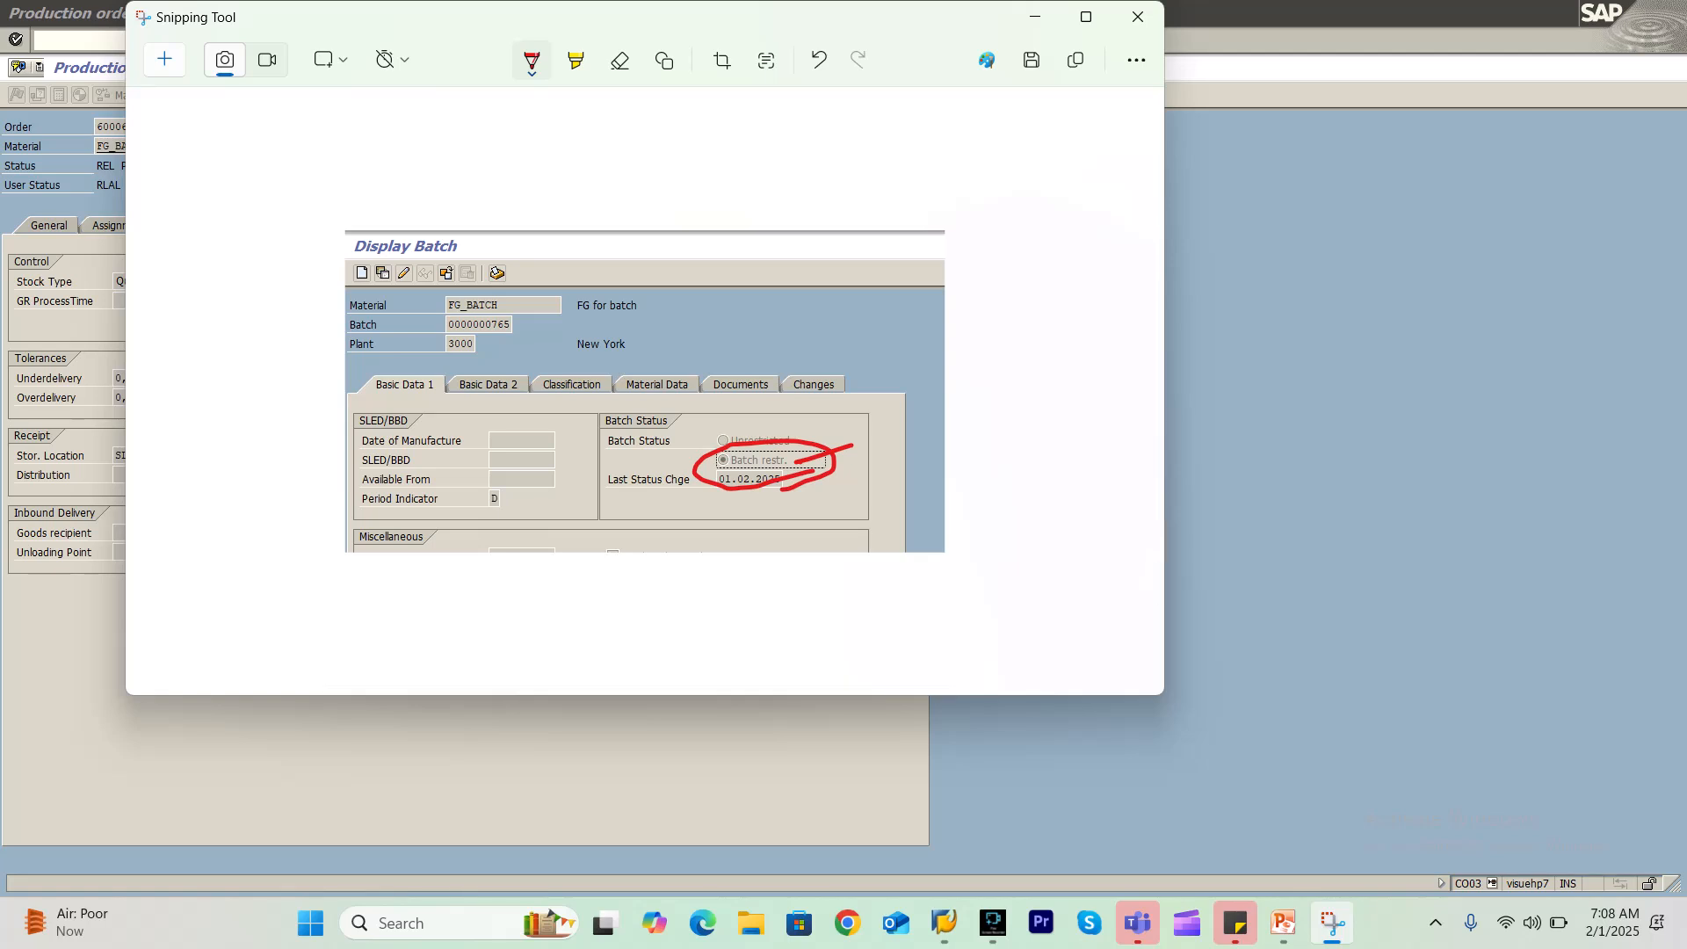
key(alt+Tab)
key(alt+Tab)
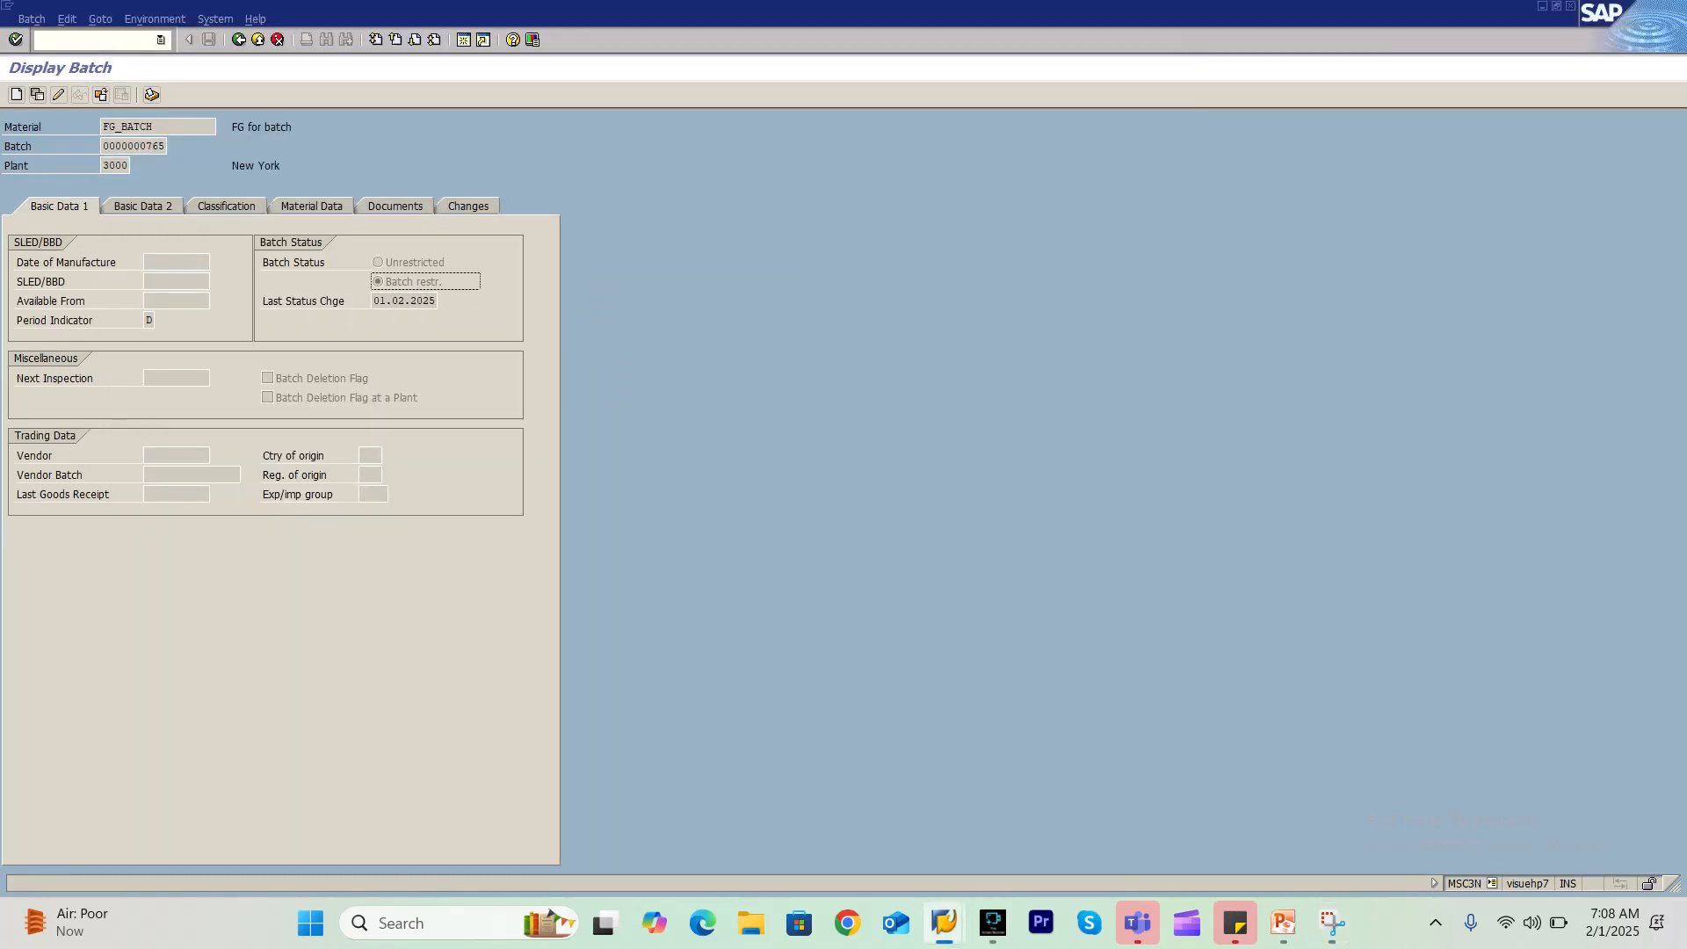
key(alt+Tab)
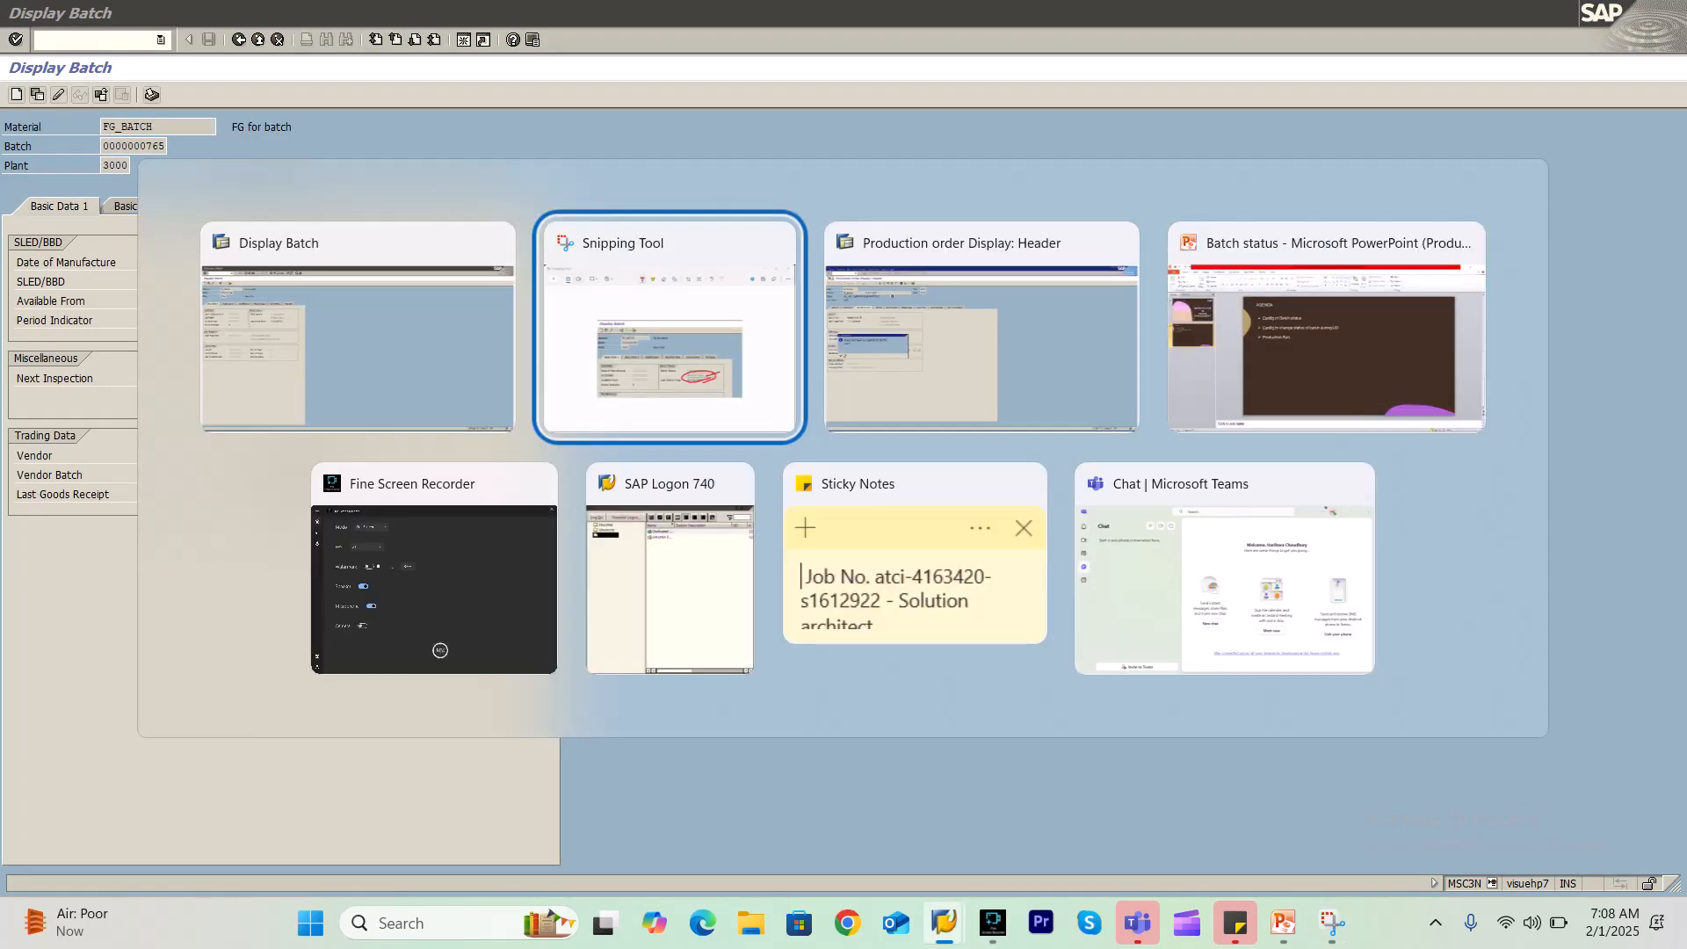
key(alt+Tab)
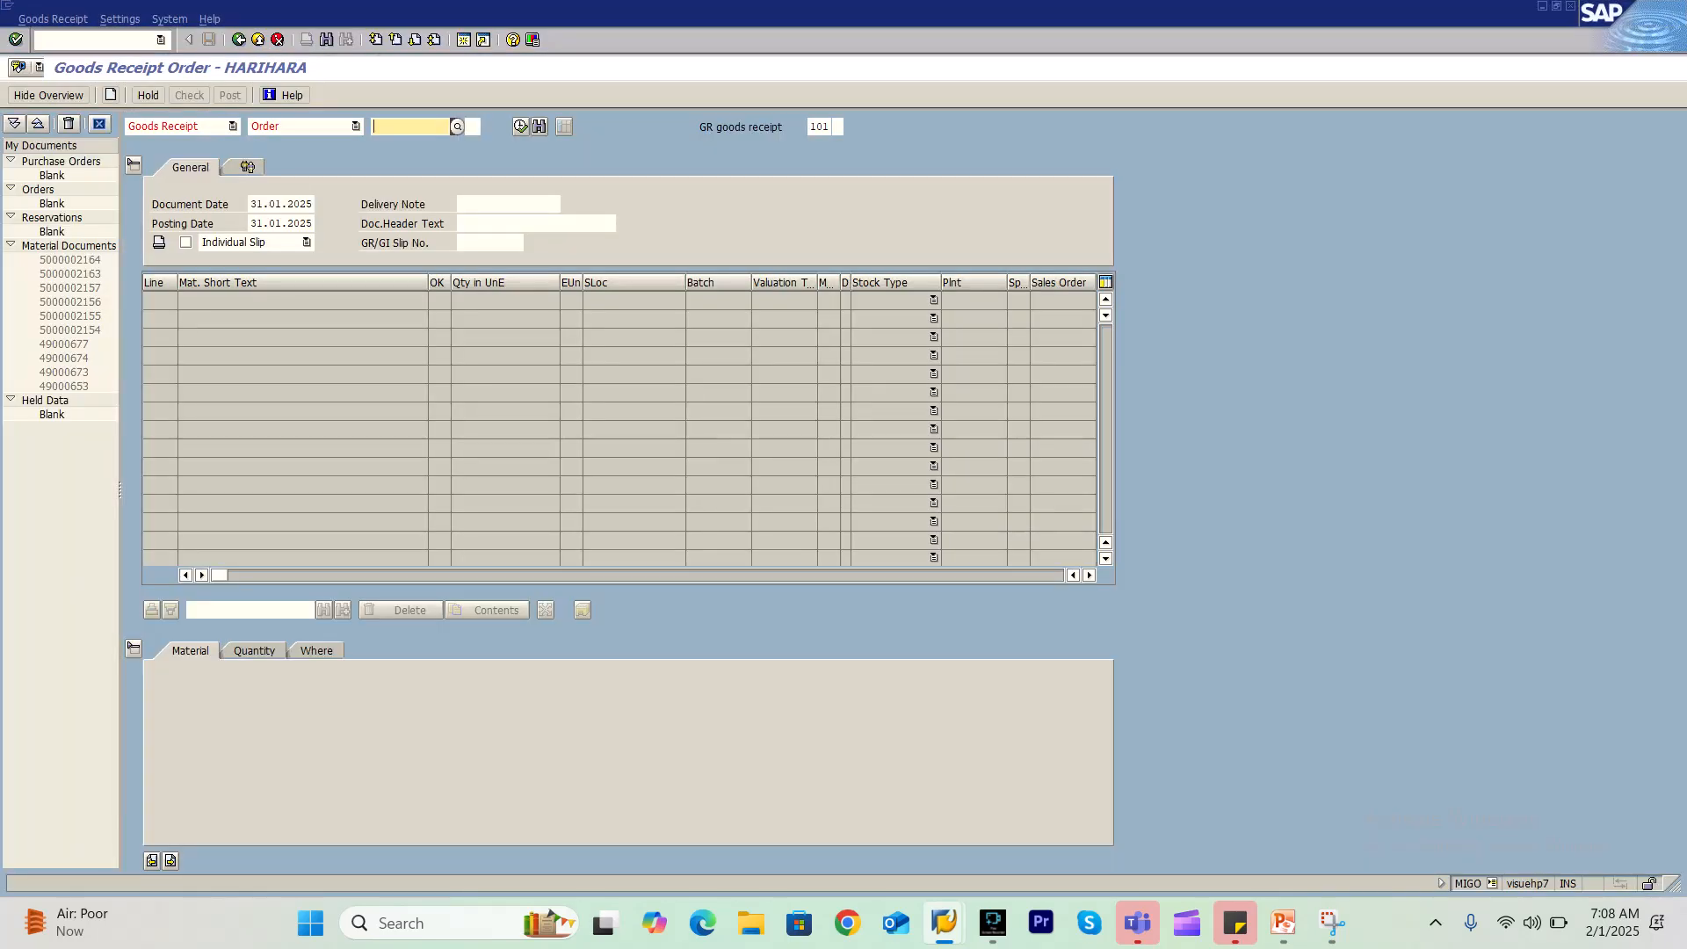
Copy the order number from the production order header and load that order into the goods receipt
key(alt+Tab)
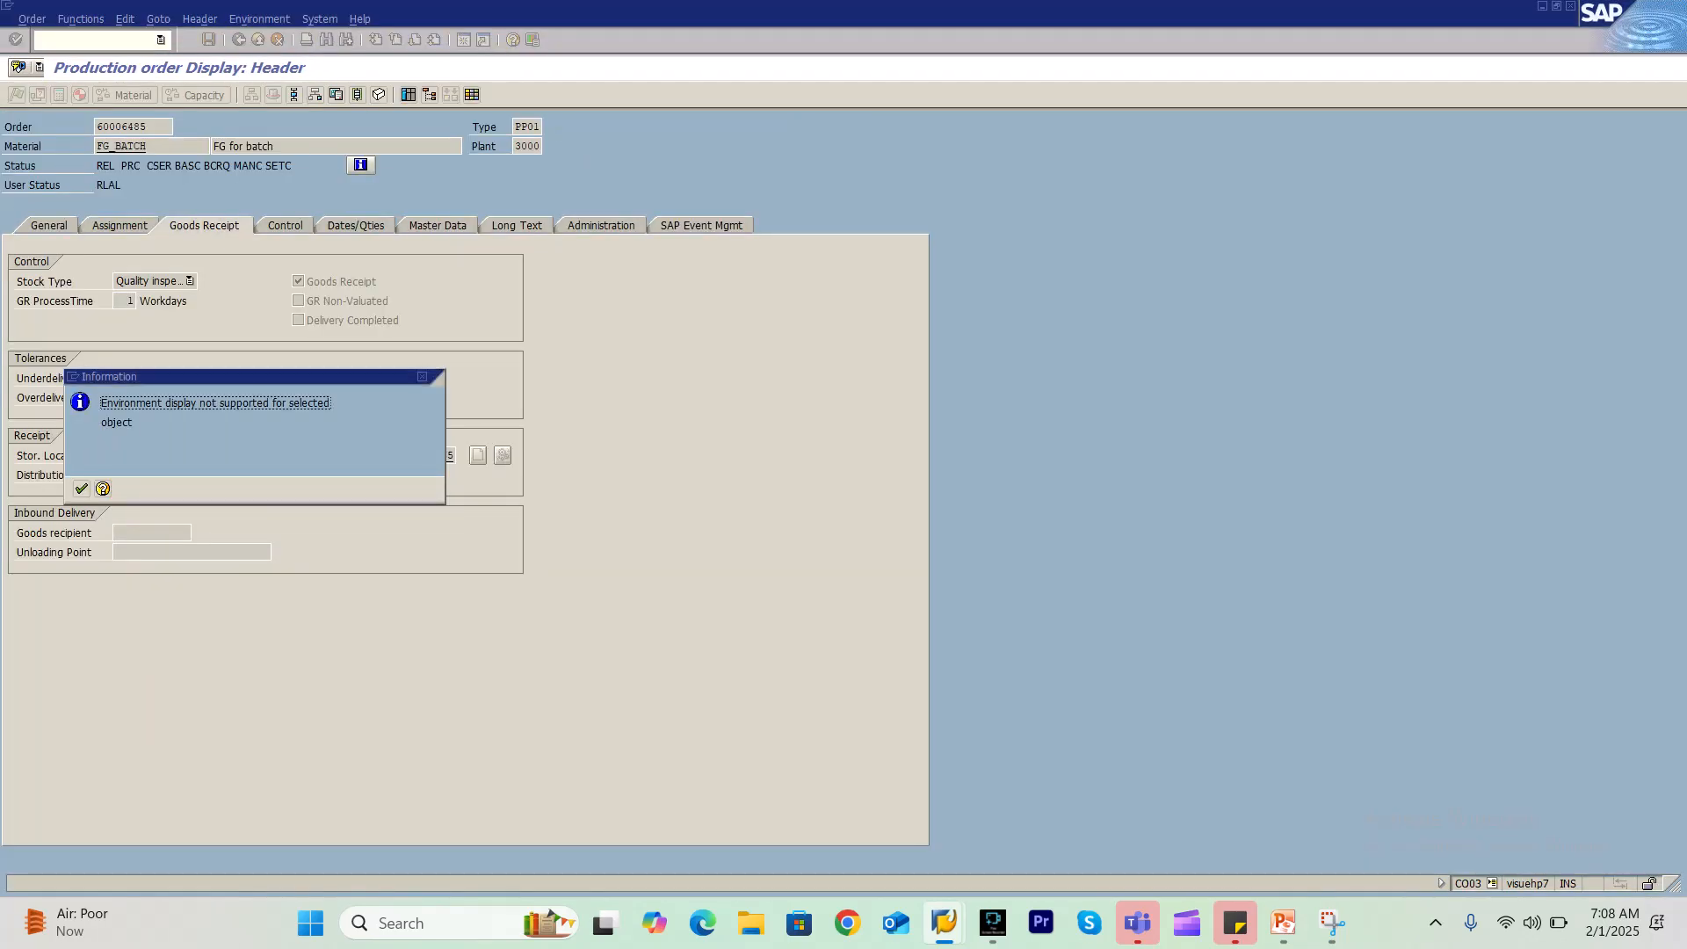
key(Return)
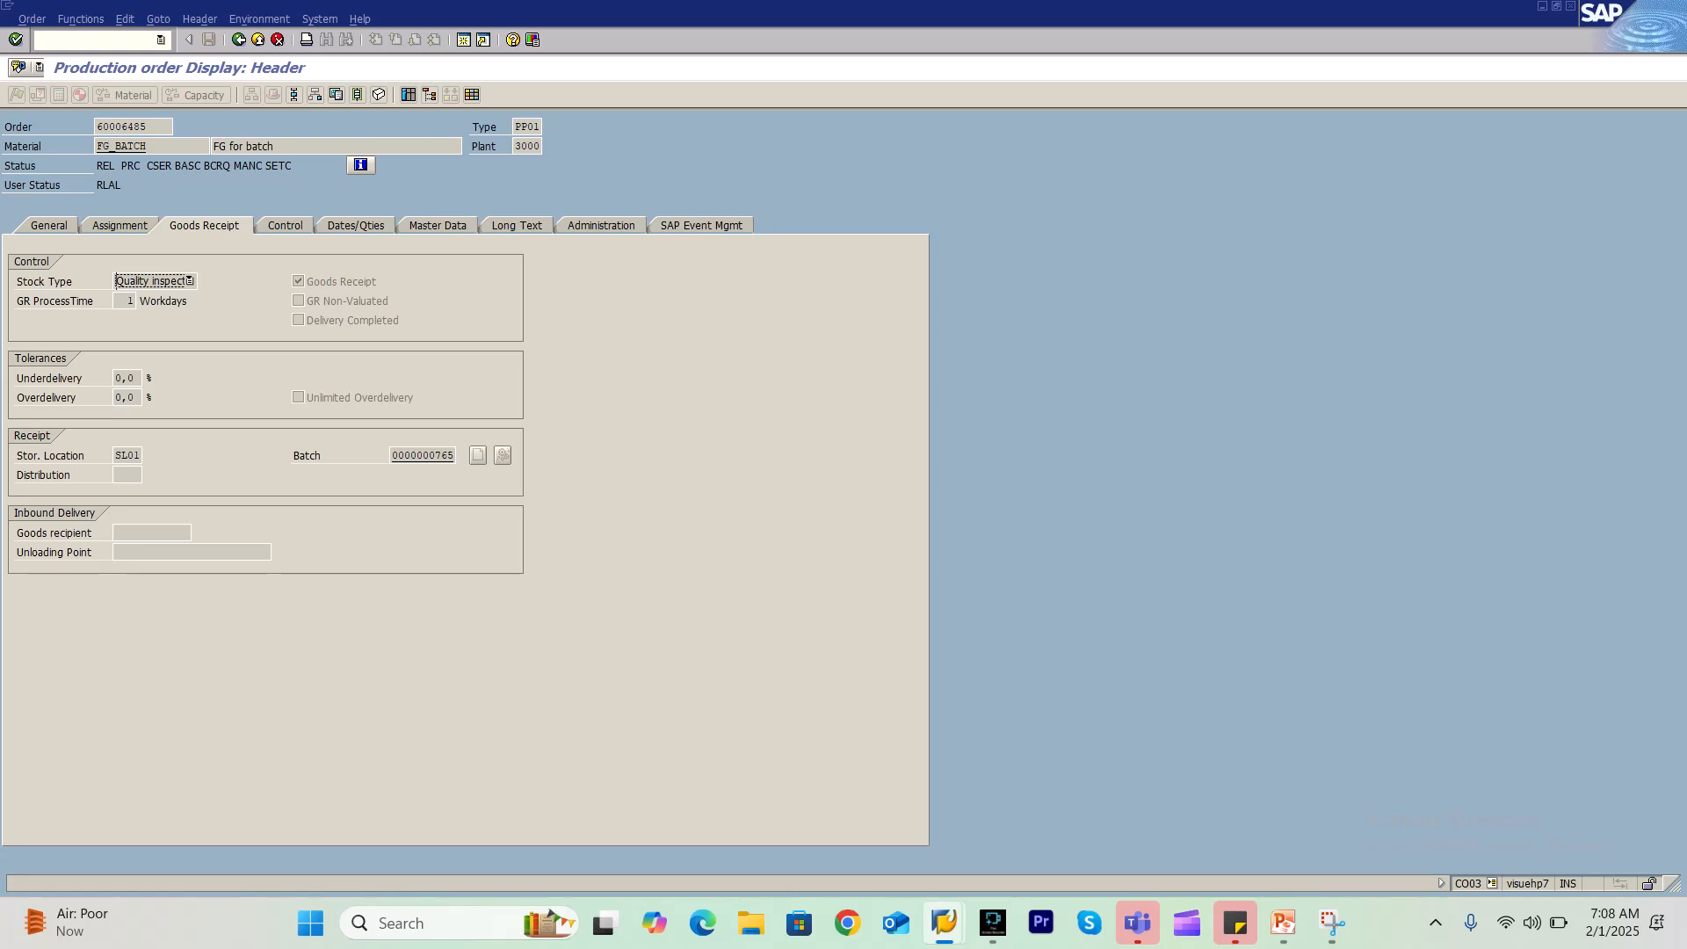
key(ctrl+a)
key(ctrl+c)
key(alt+Tab)
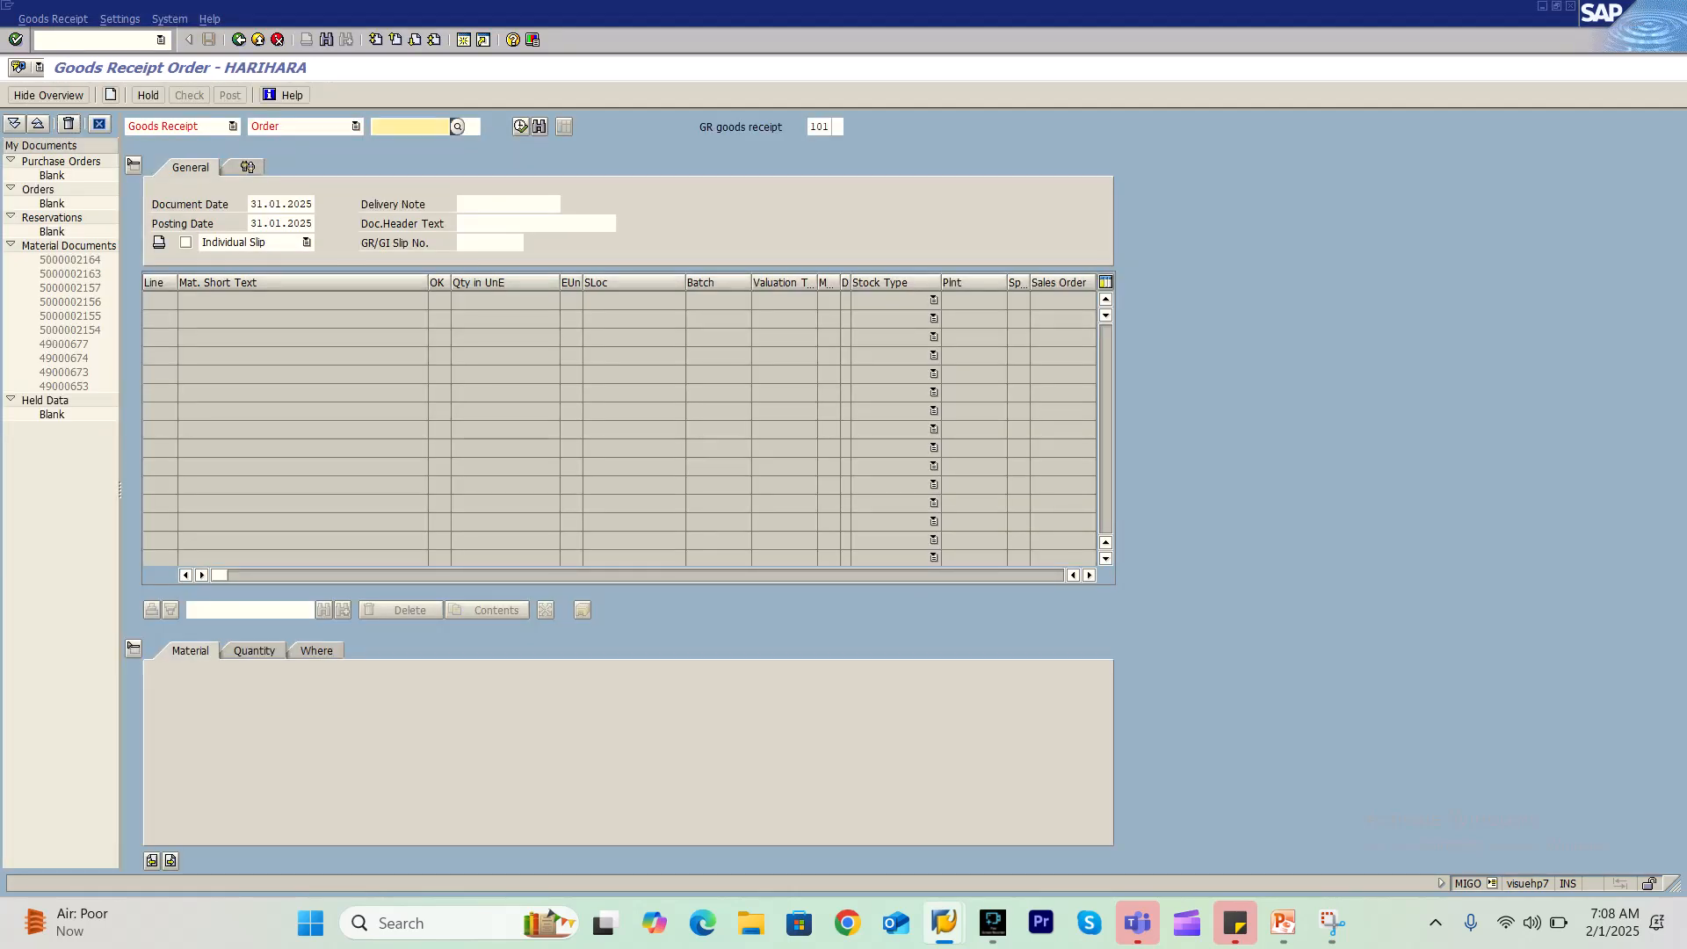
key(ctrl+v)
key(Return)
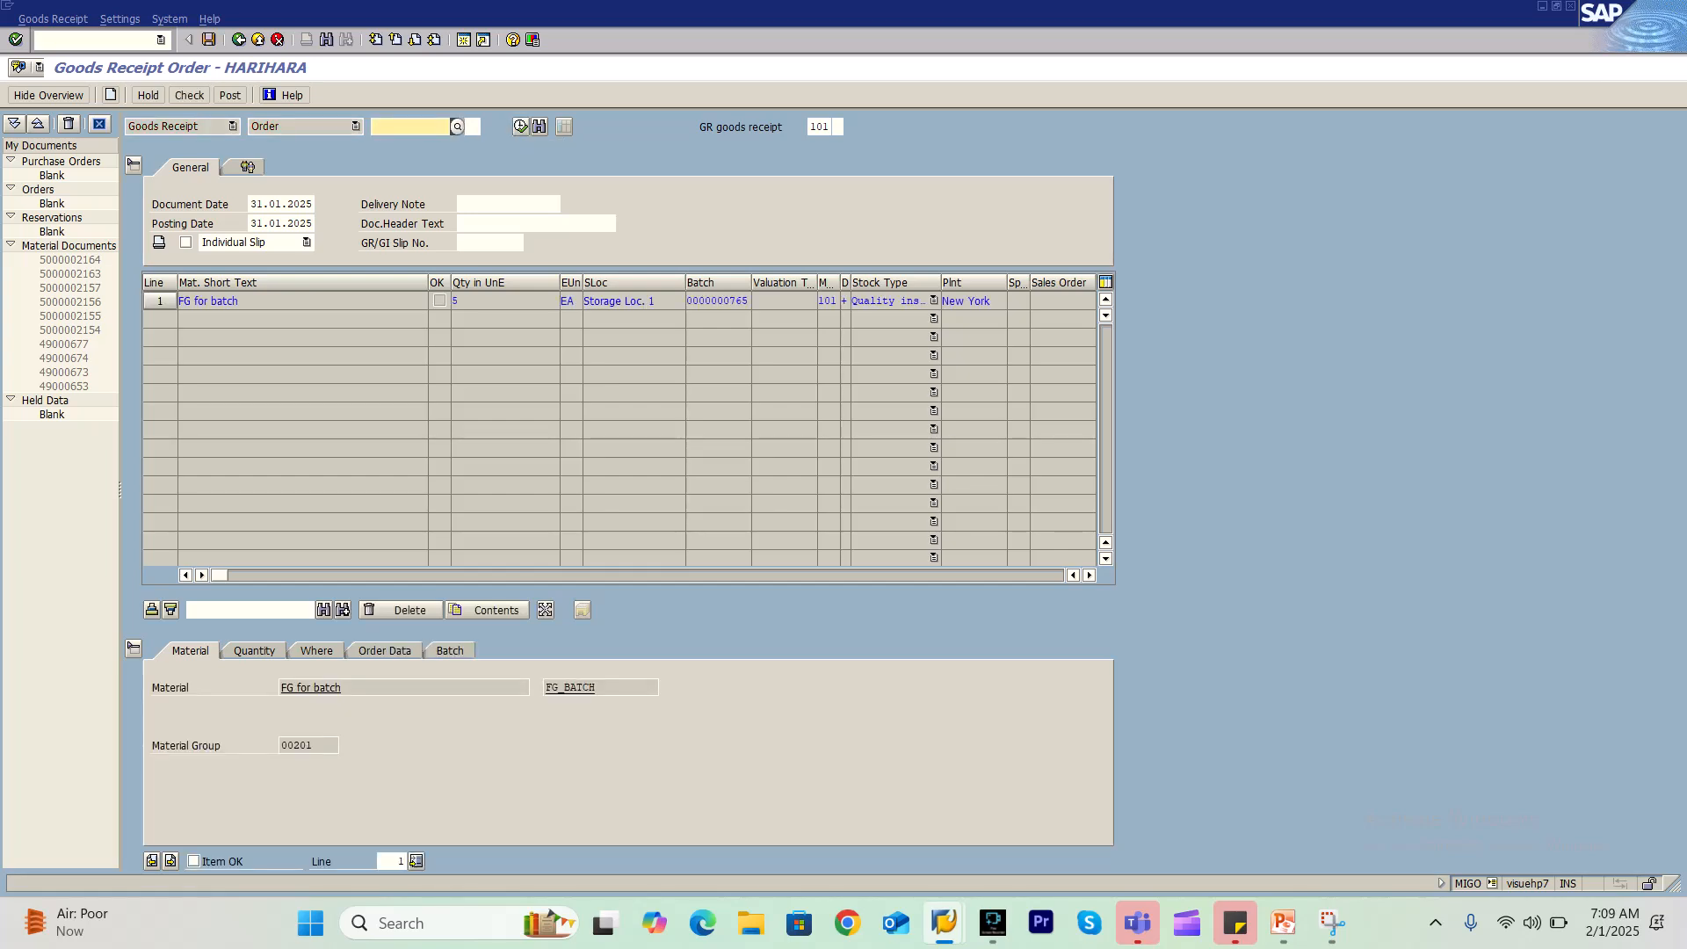
Check the item's batch data, flag the FG for batch item as OK, and try to post the goods receipt
click(450, 651)
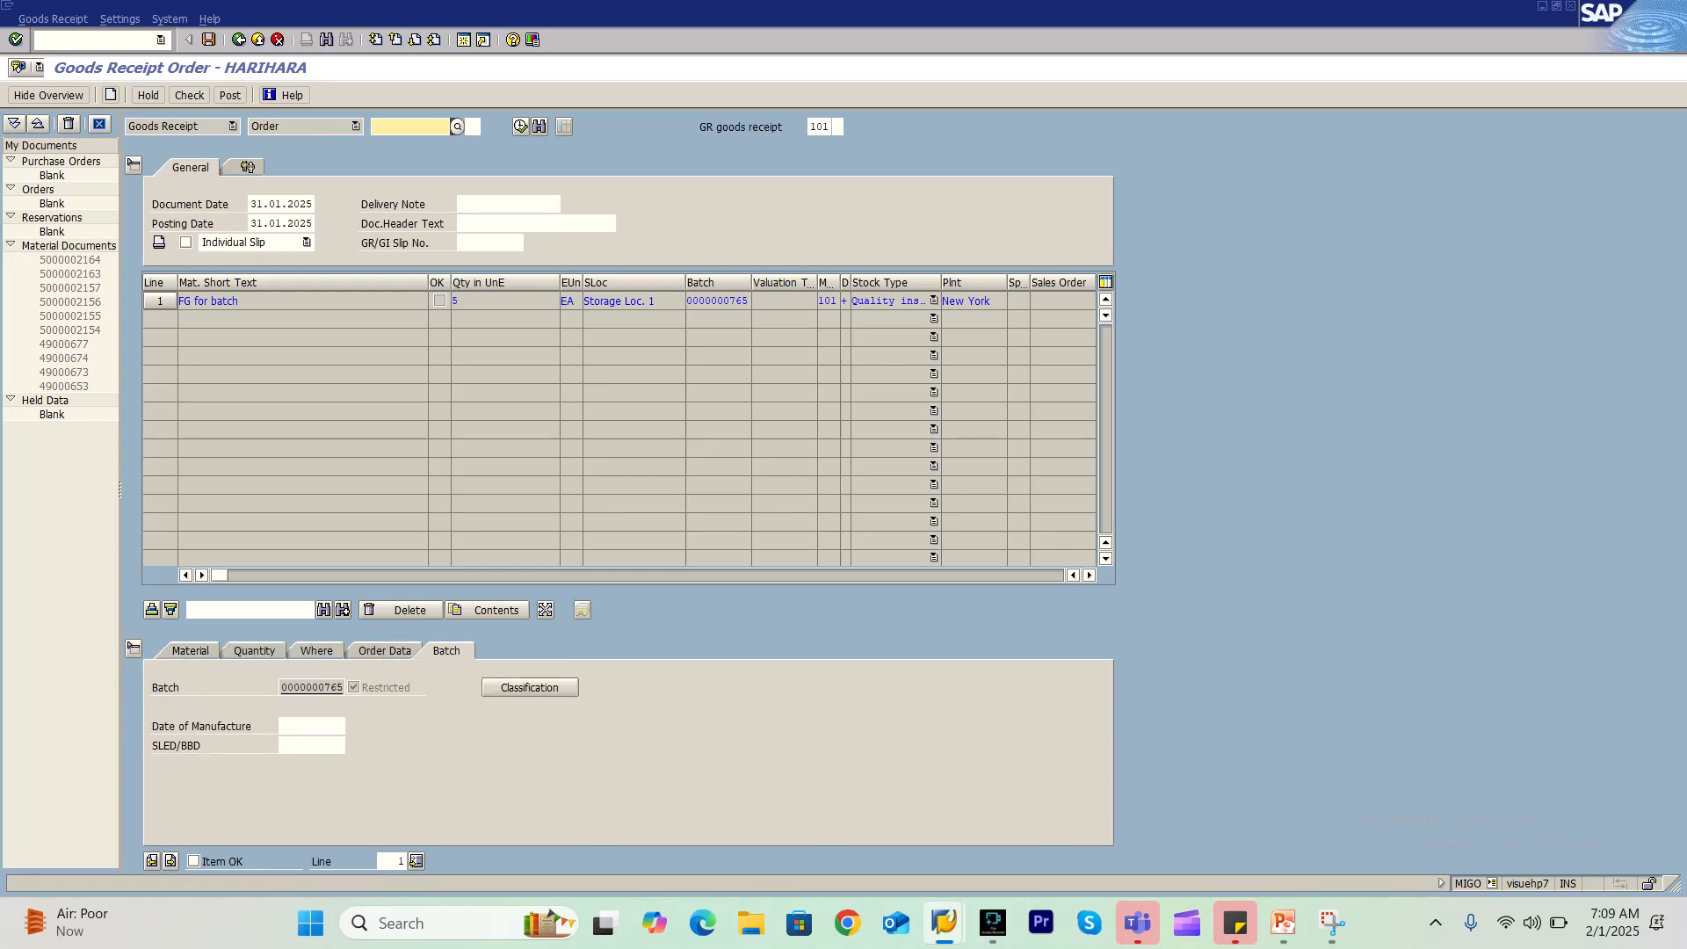
click(195, 861)
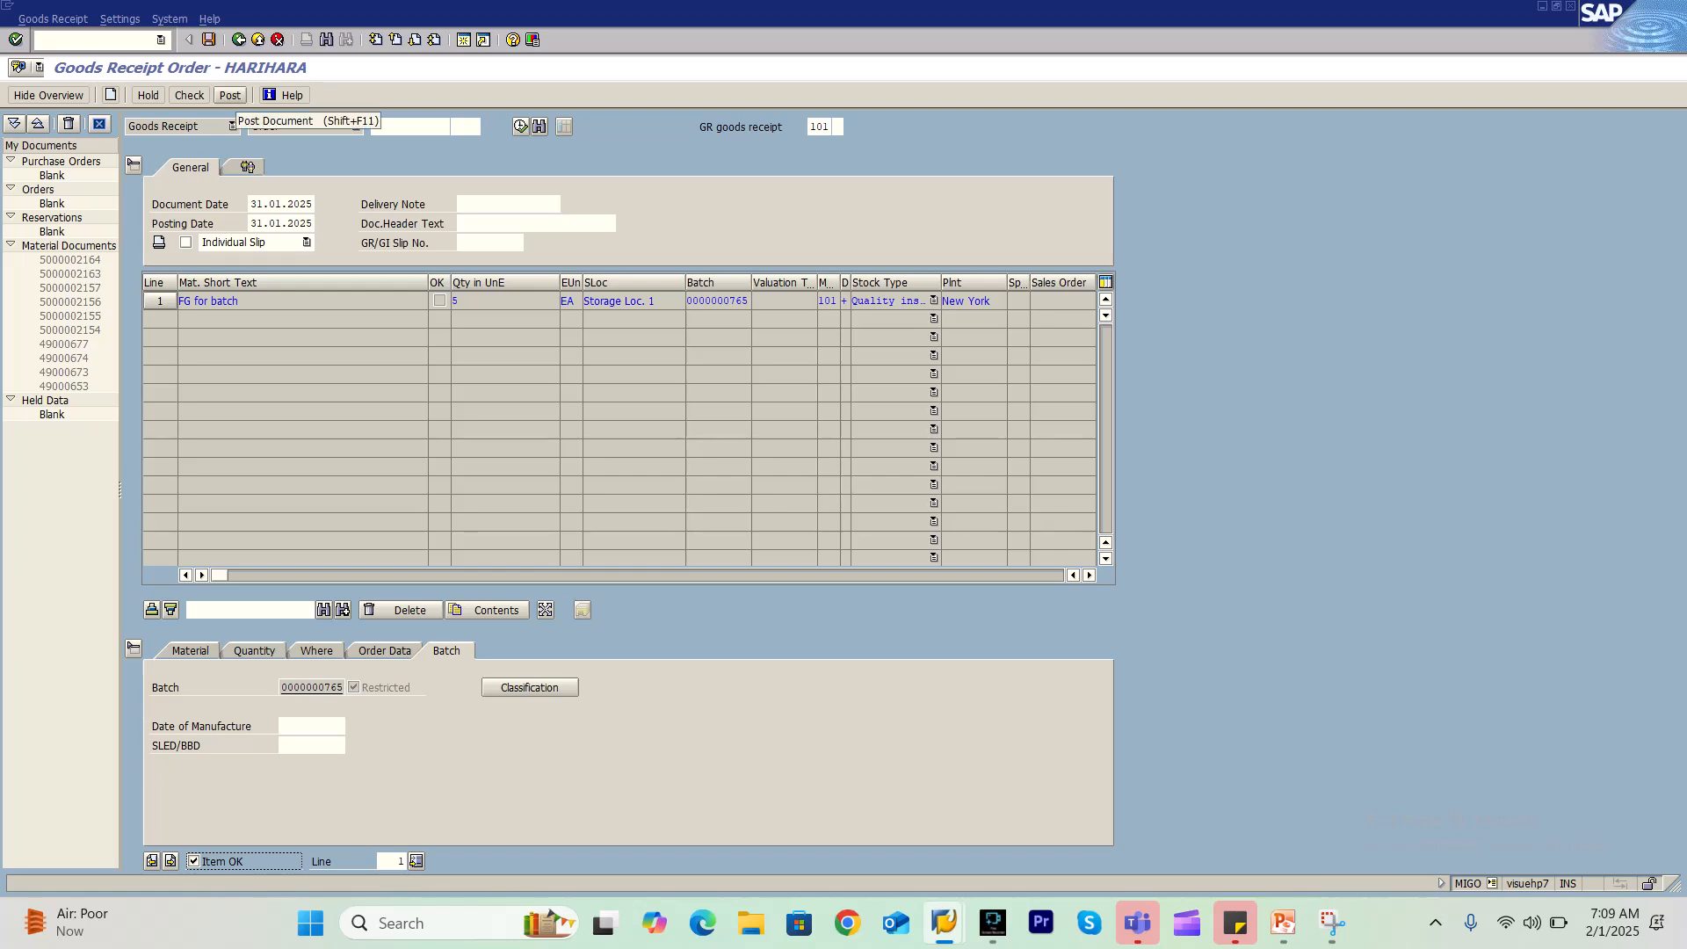
click(229, 95)
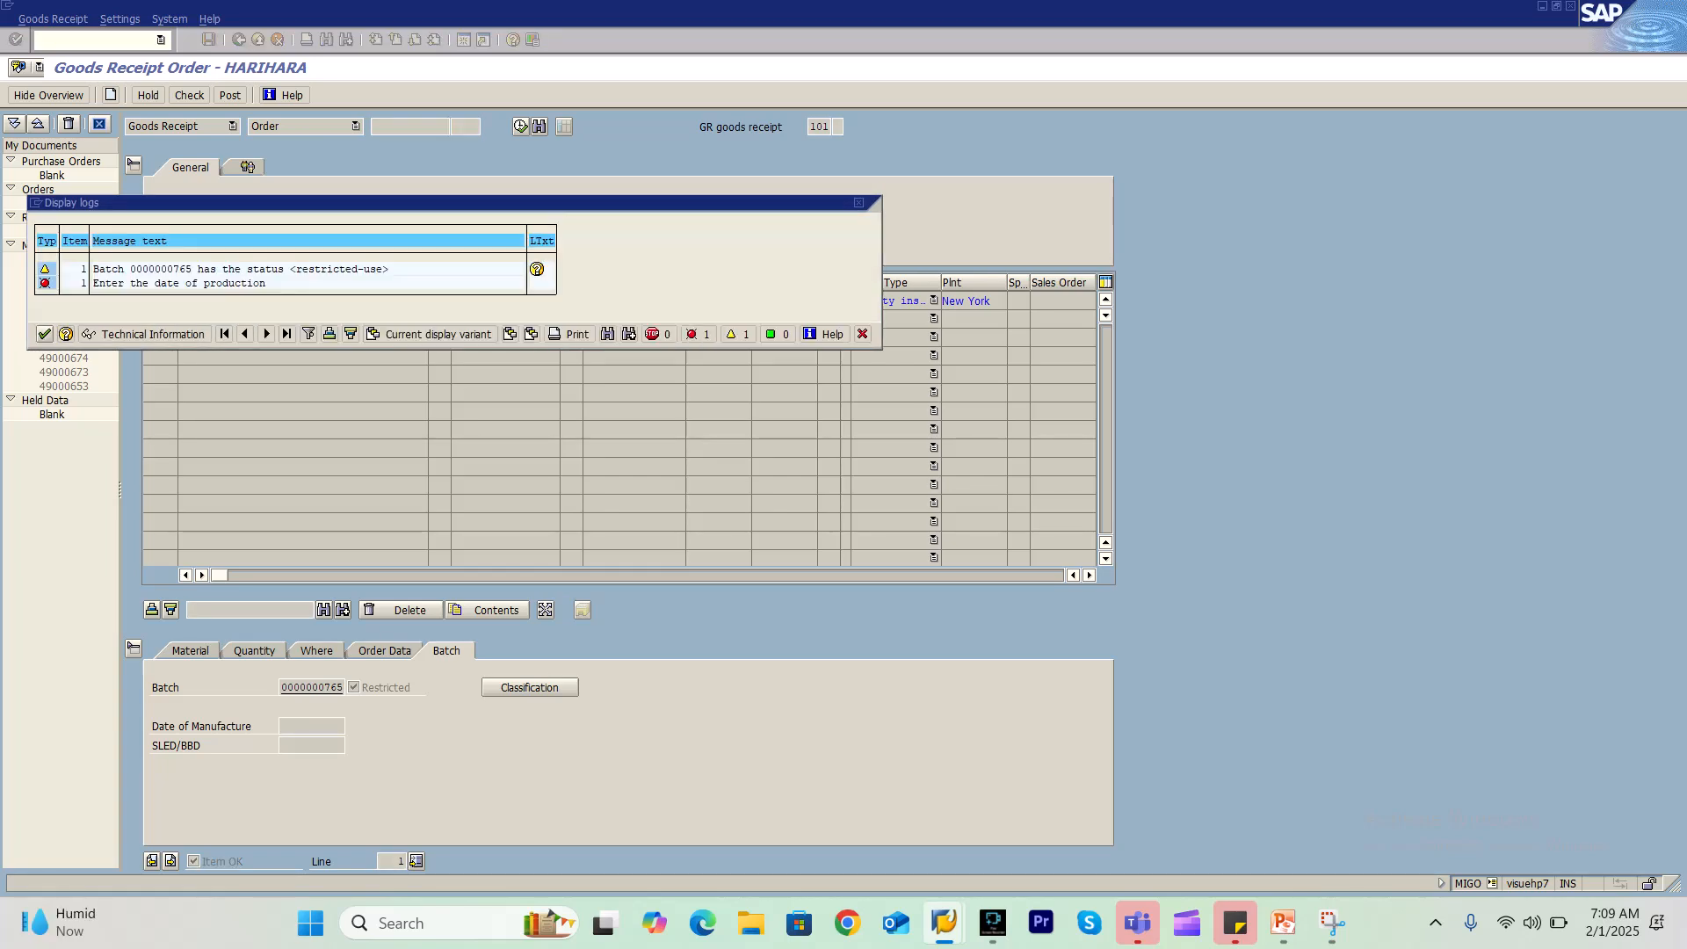
key(Return)
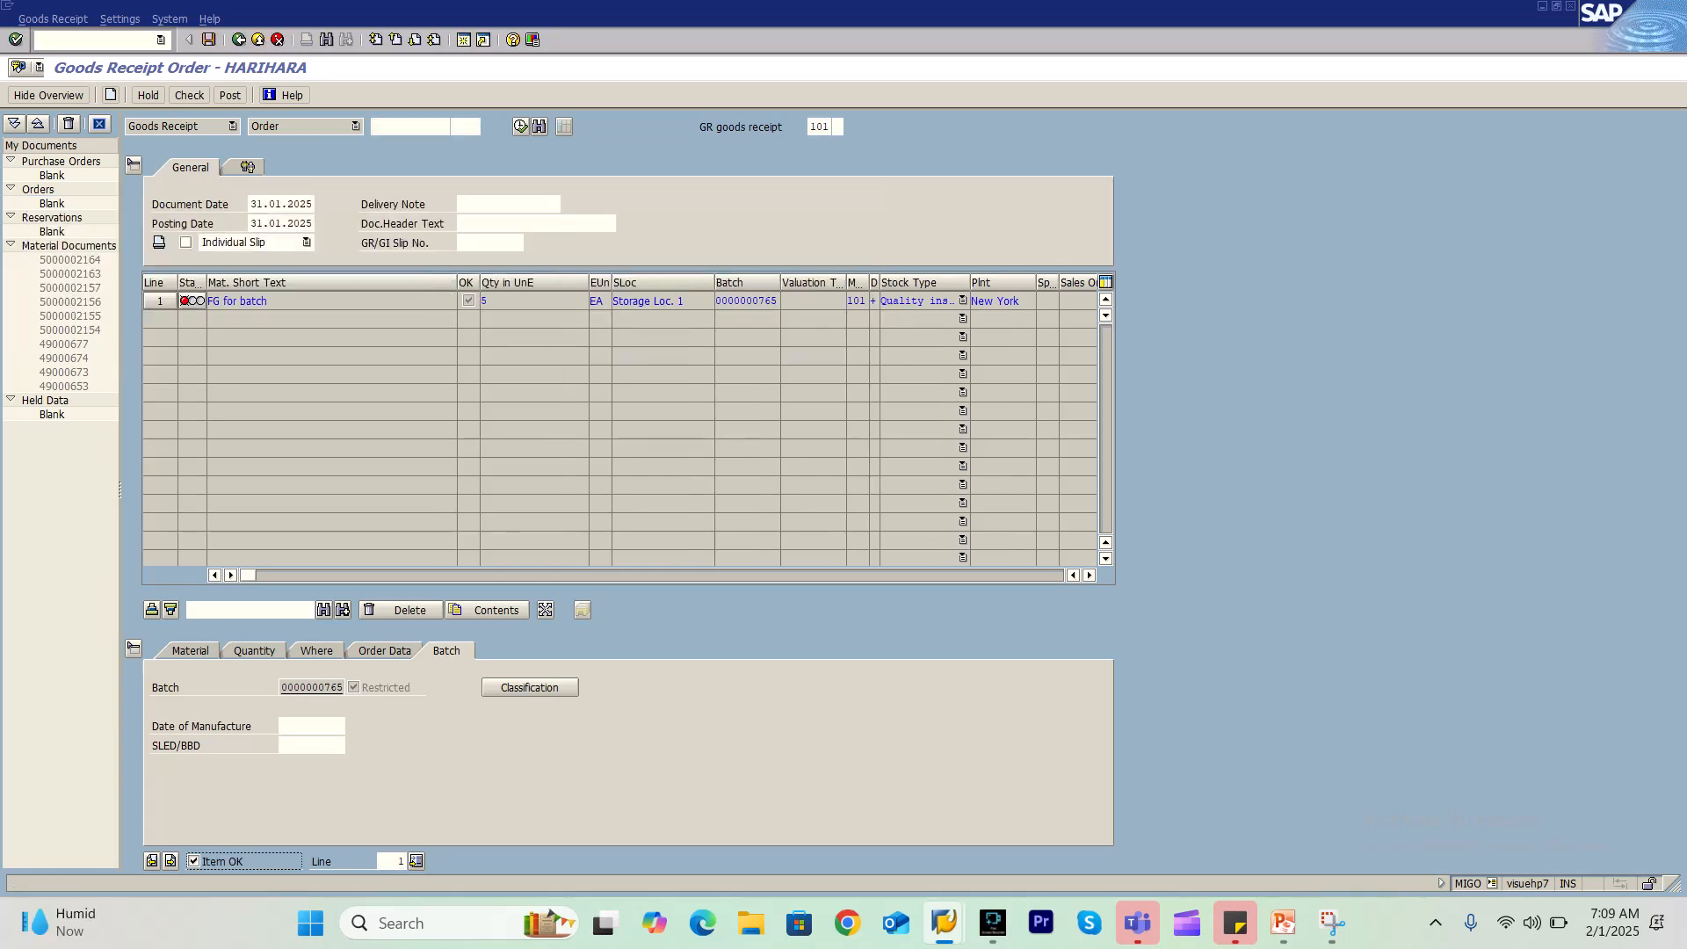
Set the batch's Date of Manufacture to 31.01.2025 and post the goods receipt
click(311, 726)
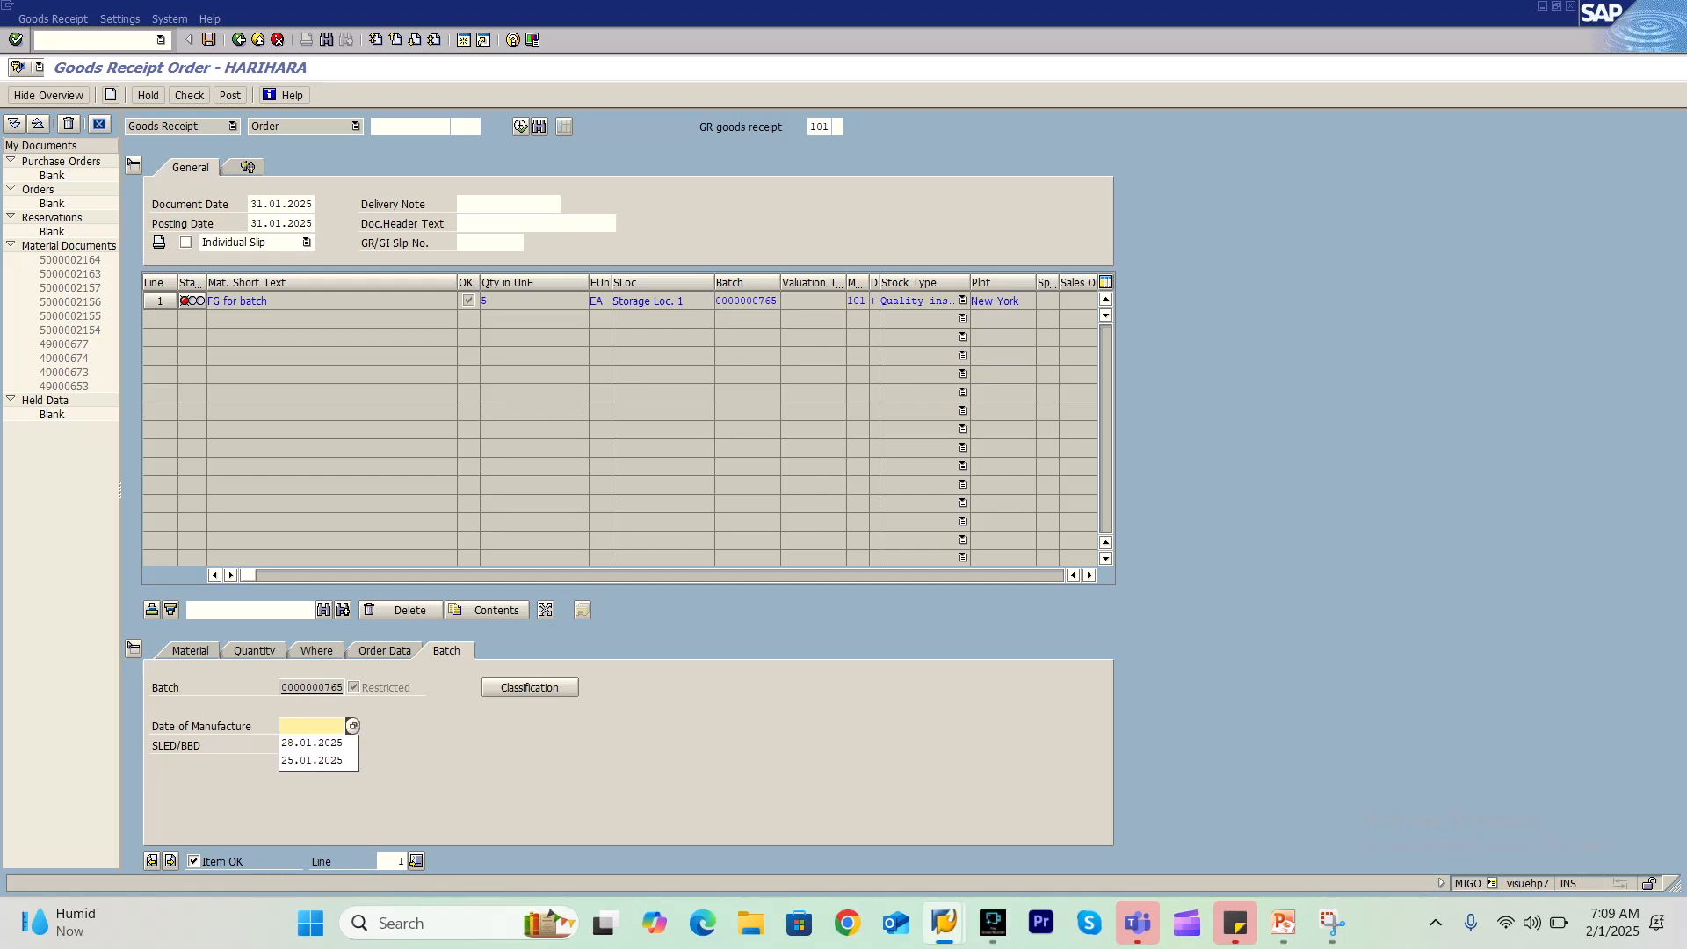
click(353, 726)
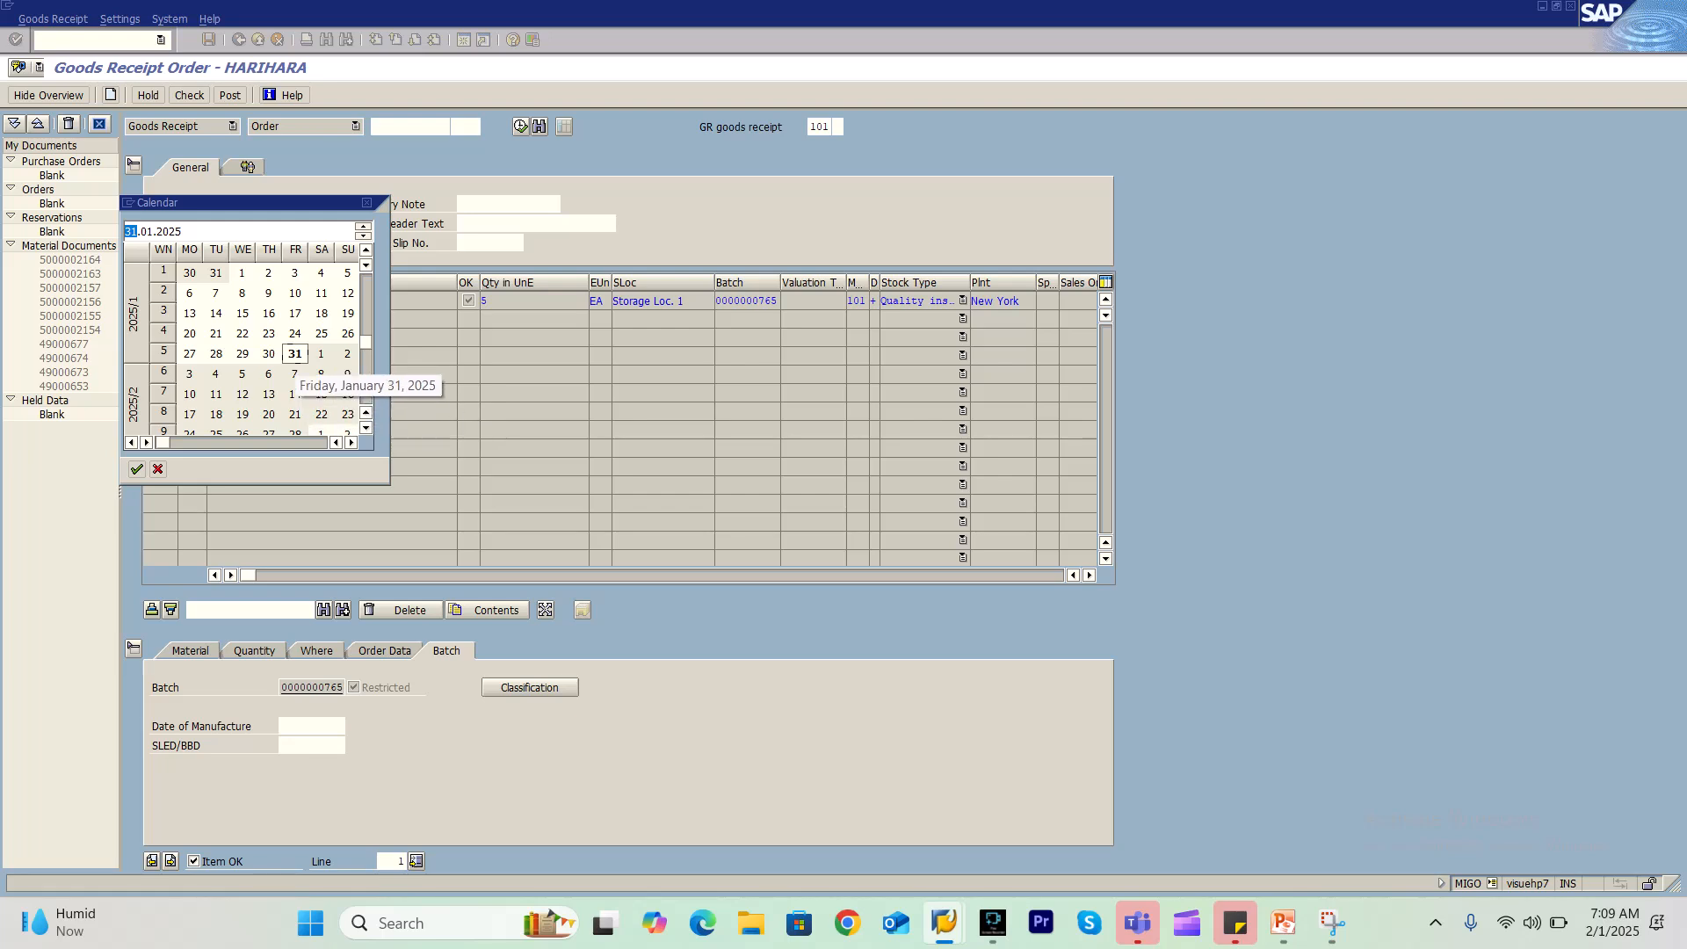
double_click(295, 354)
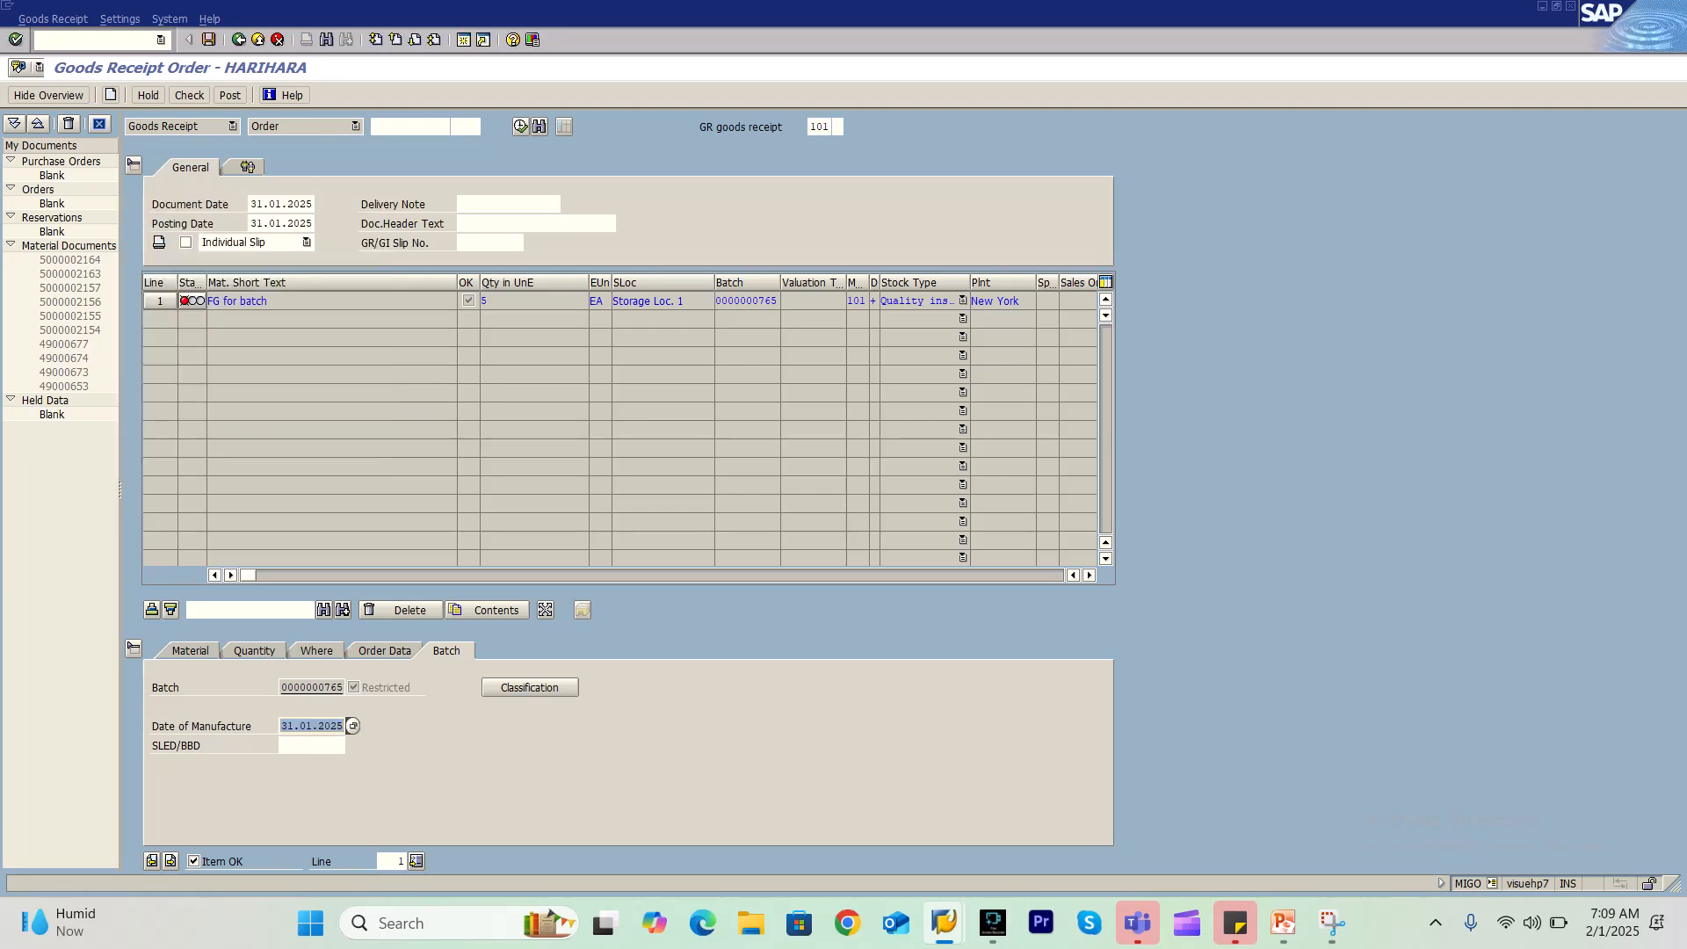
click(230, 95)
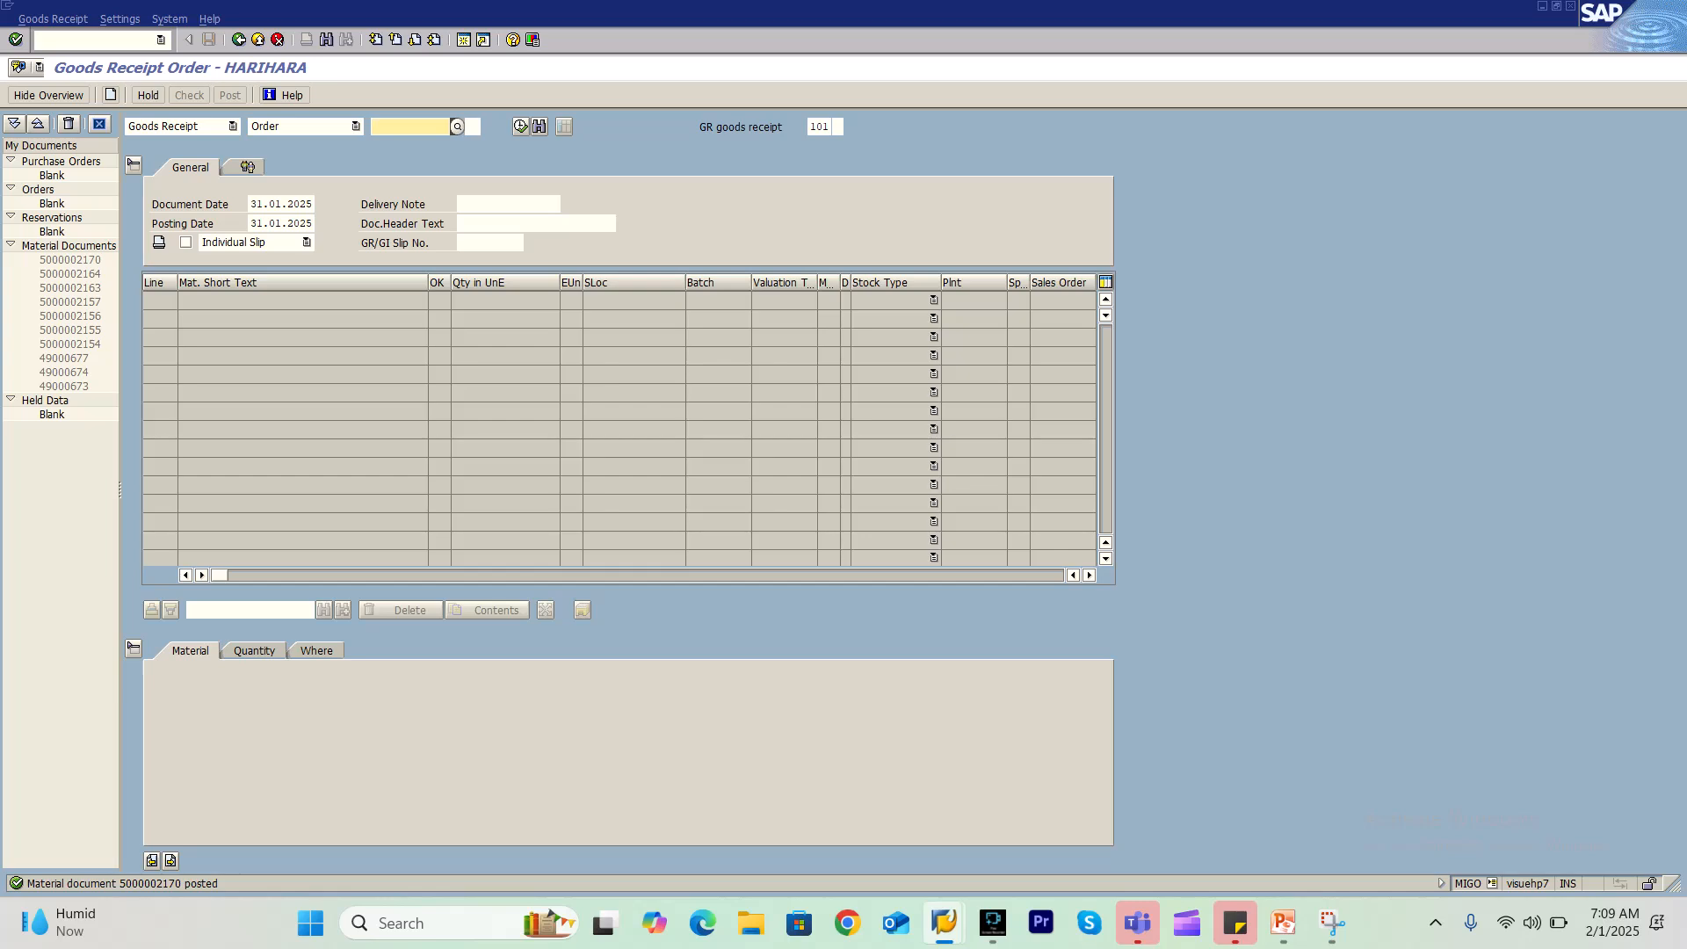
Open the QA32 inspection lot selection and add the production Order as a dynamic selection criterion
right_click(97, 41)
key(Escape)
text(/nqa32)
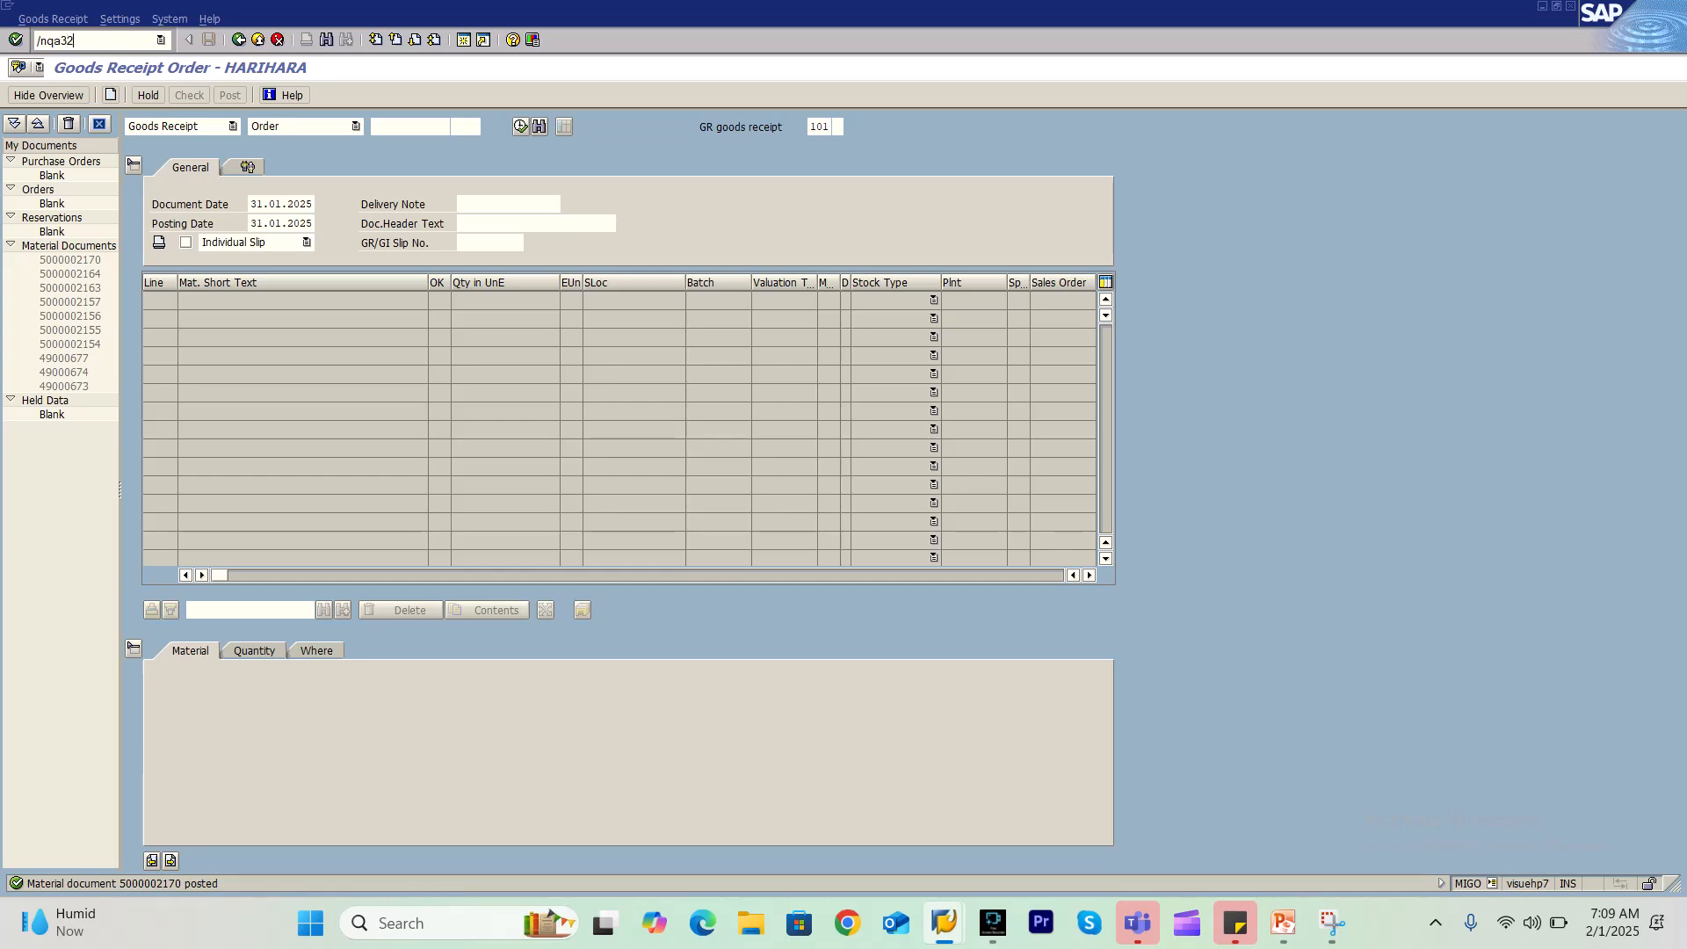
key(Return)
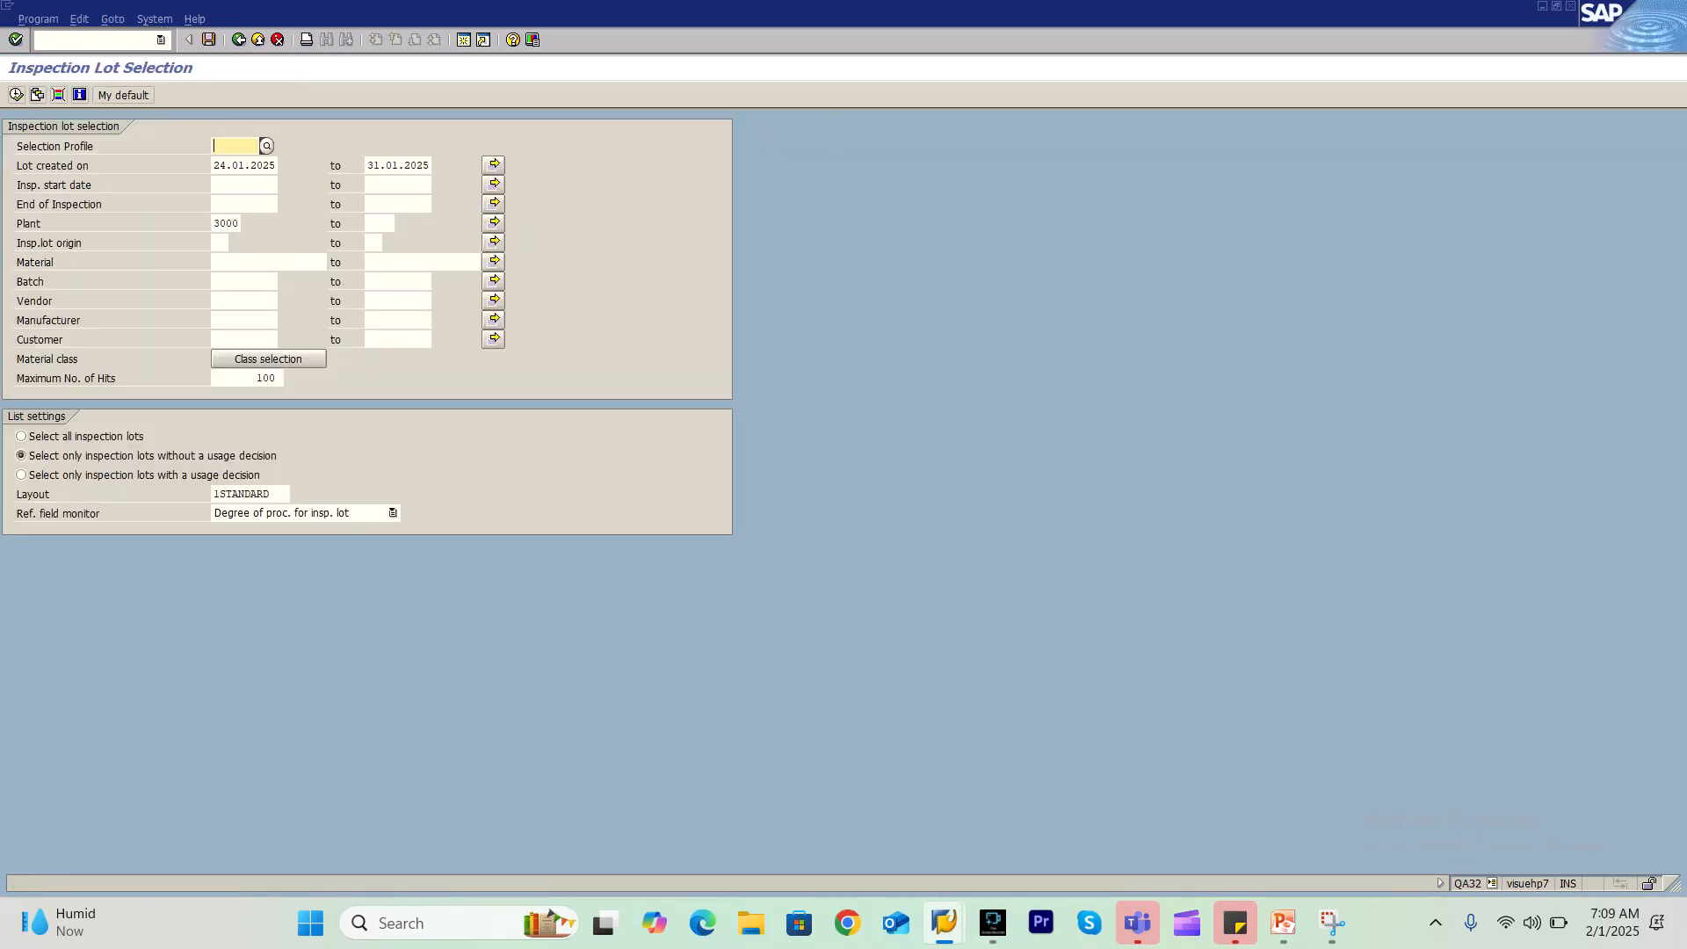
key(shift+F4)
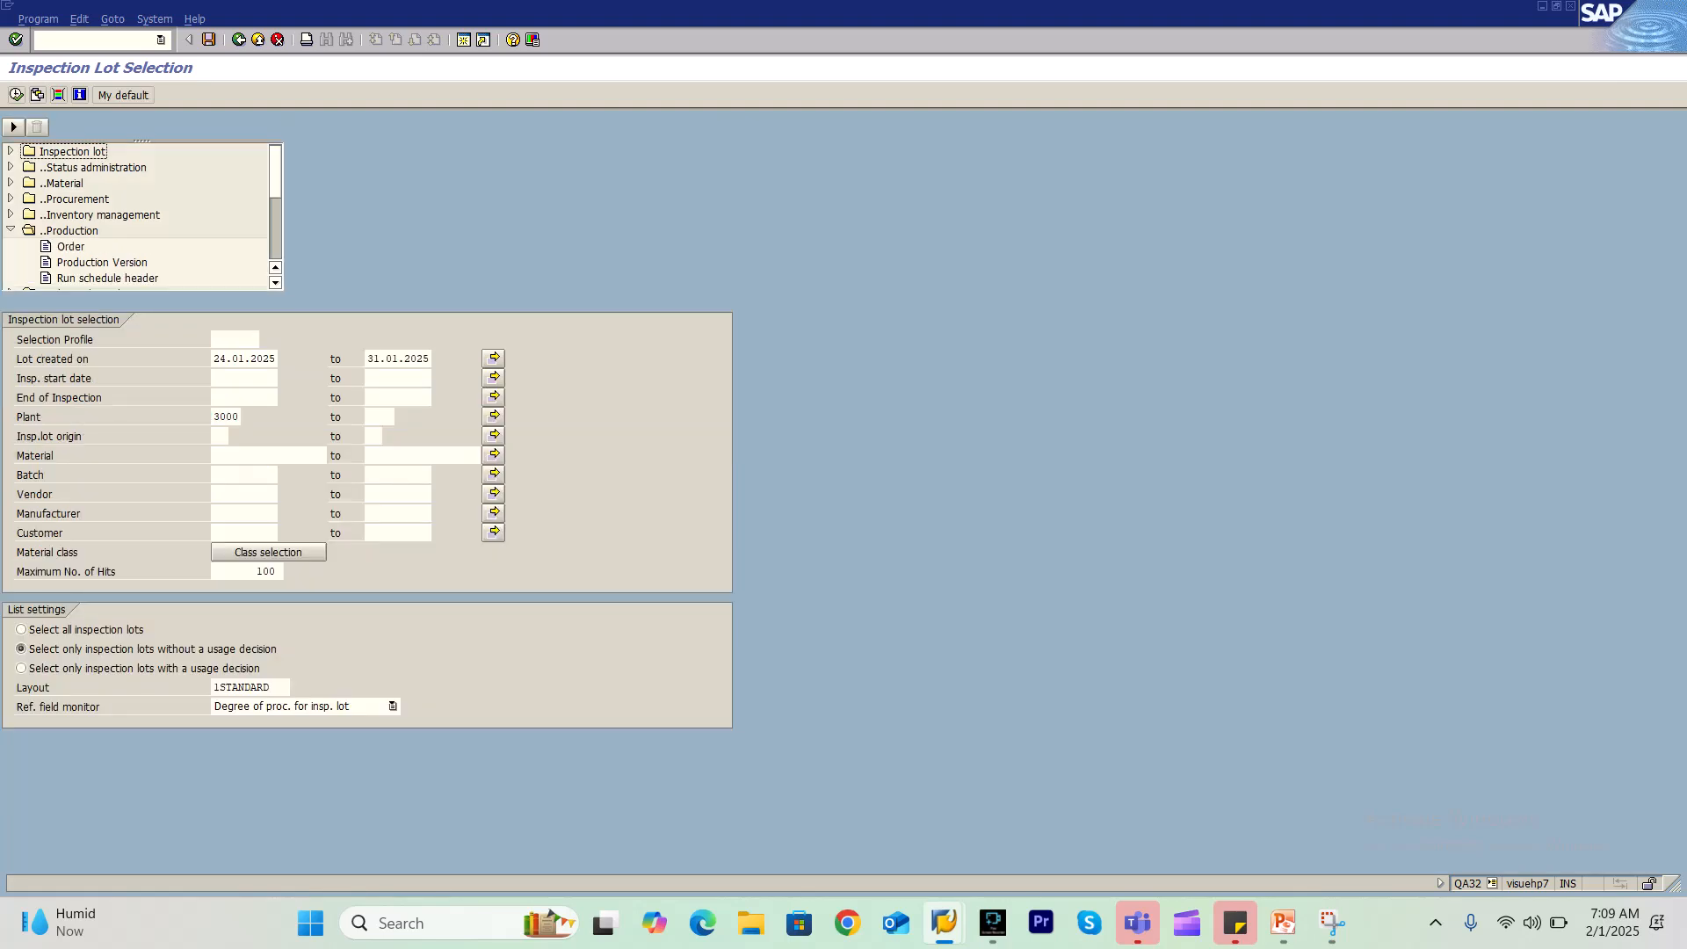
double_click(70, 247)
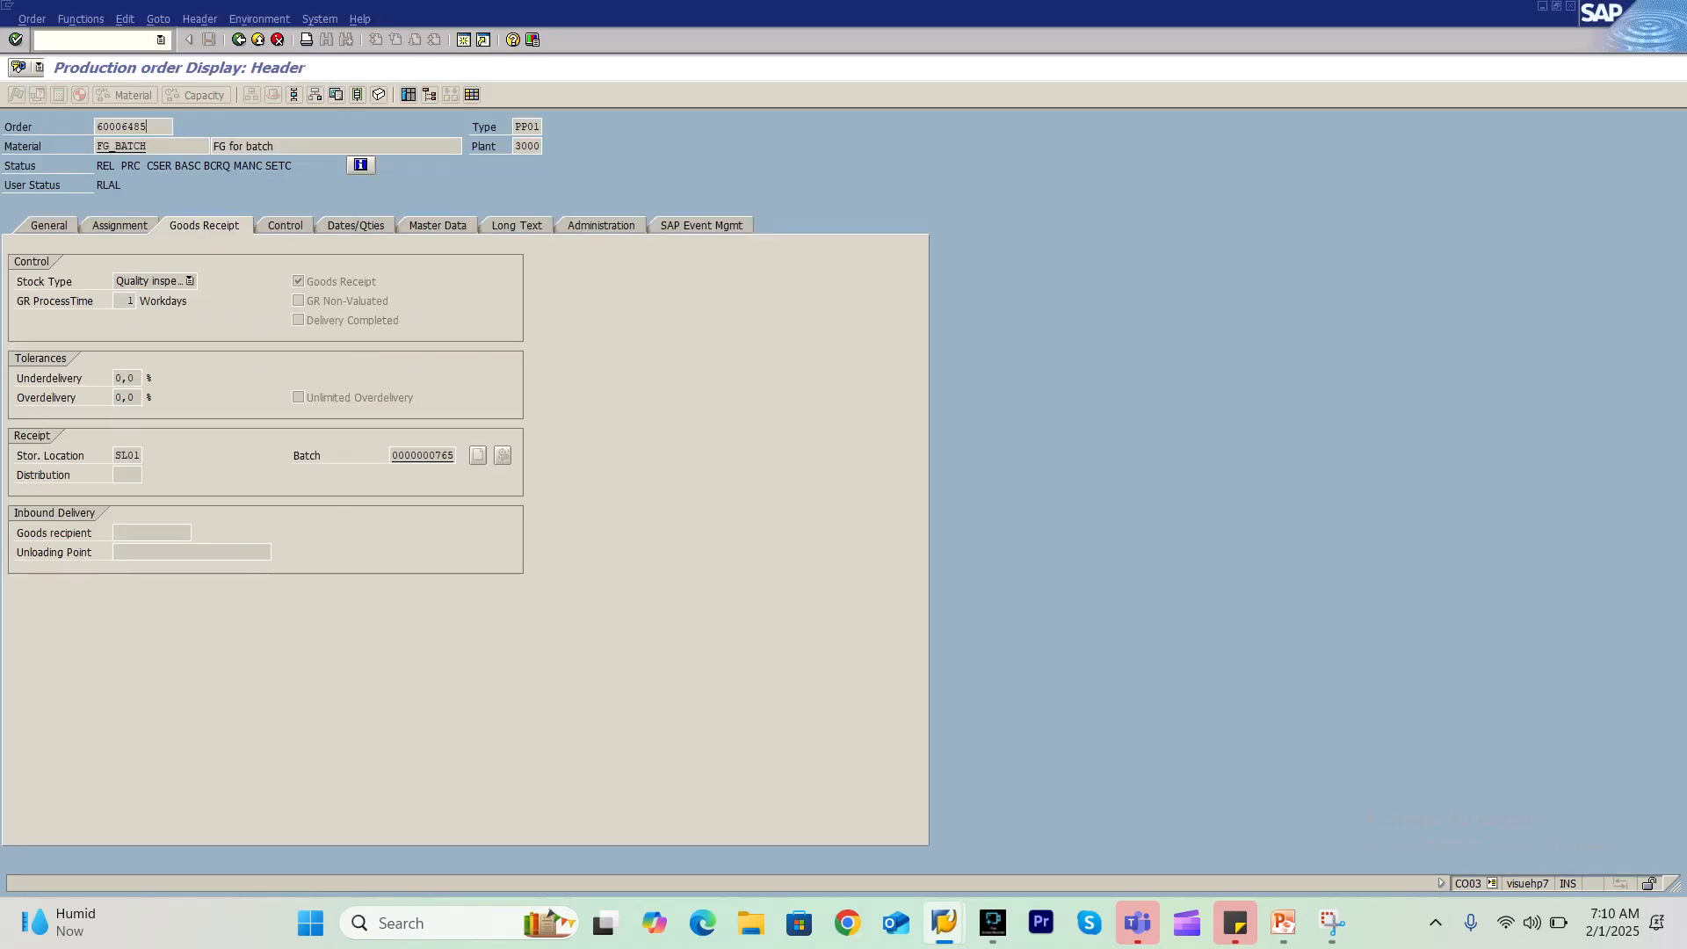
Copy the order number from the production order display into the Order criterion and run the inspection lot selection
drag(148, 128, 95, 128)
key(ctrl+c)
click(96, 128)
key(alt+Tab)
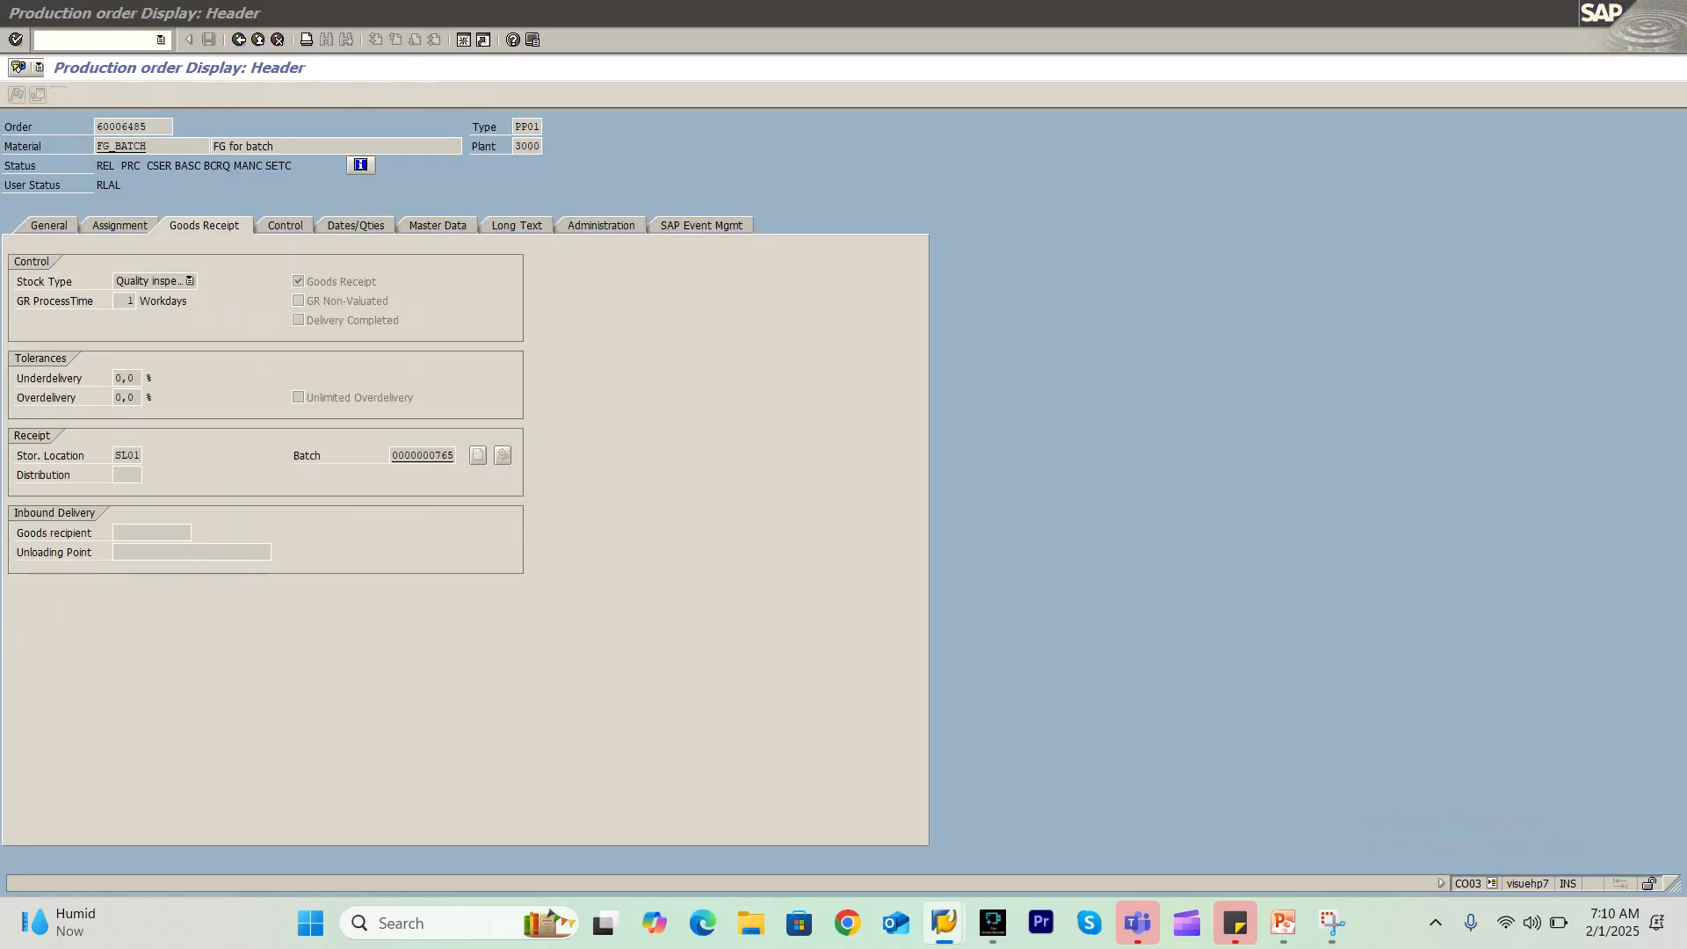
click(544, 165)
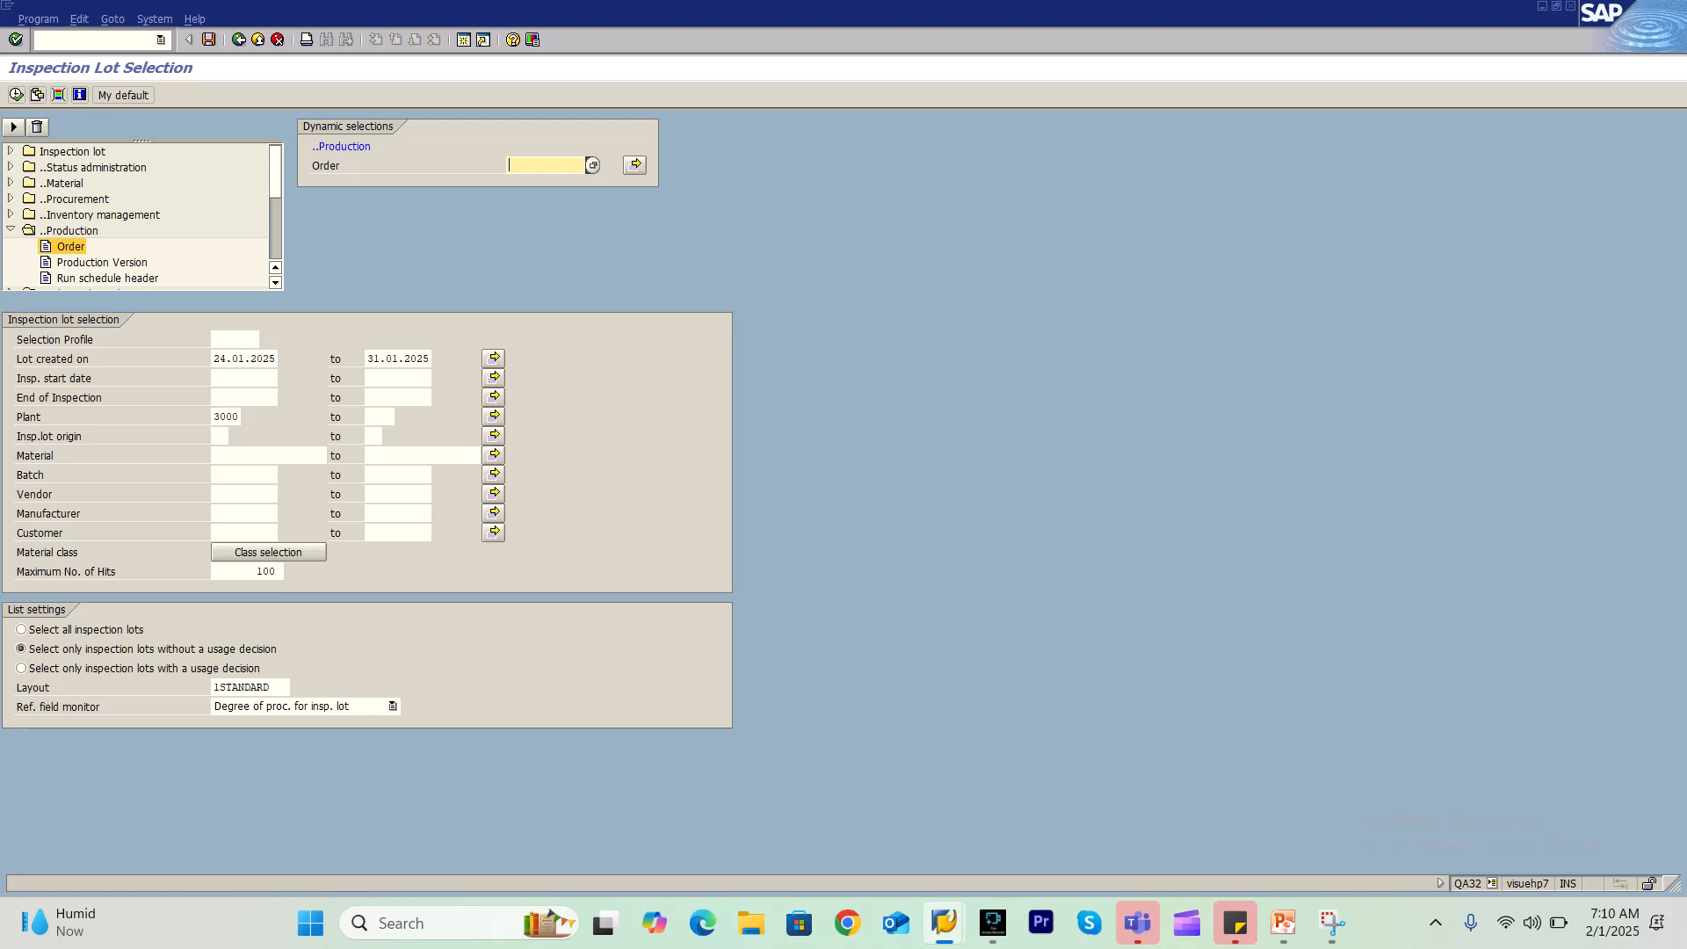
key(ctrl+v)
click(16, 94)
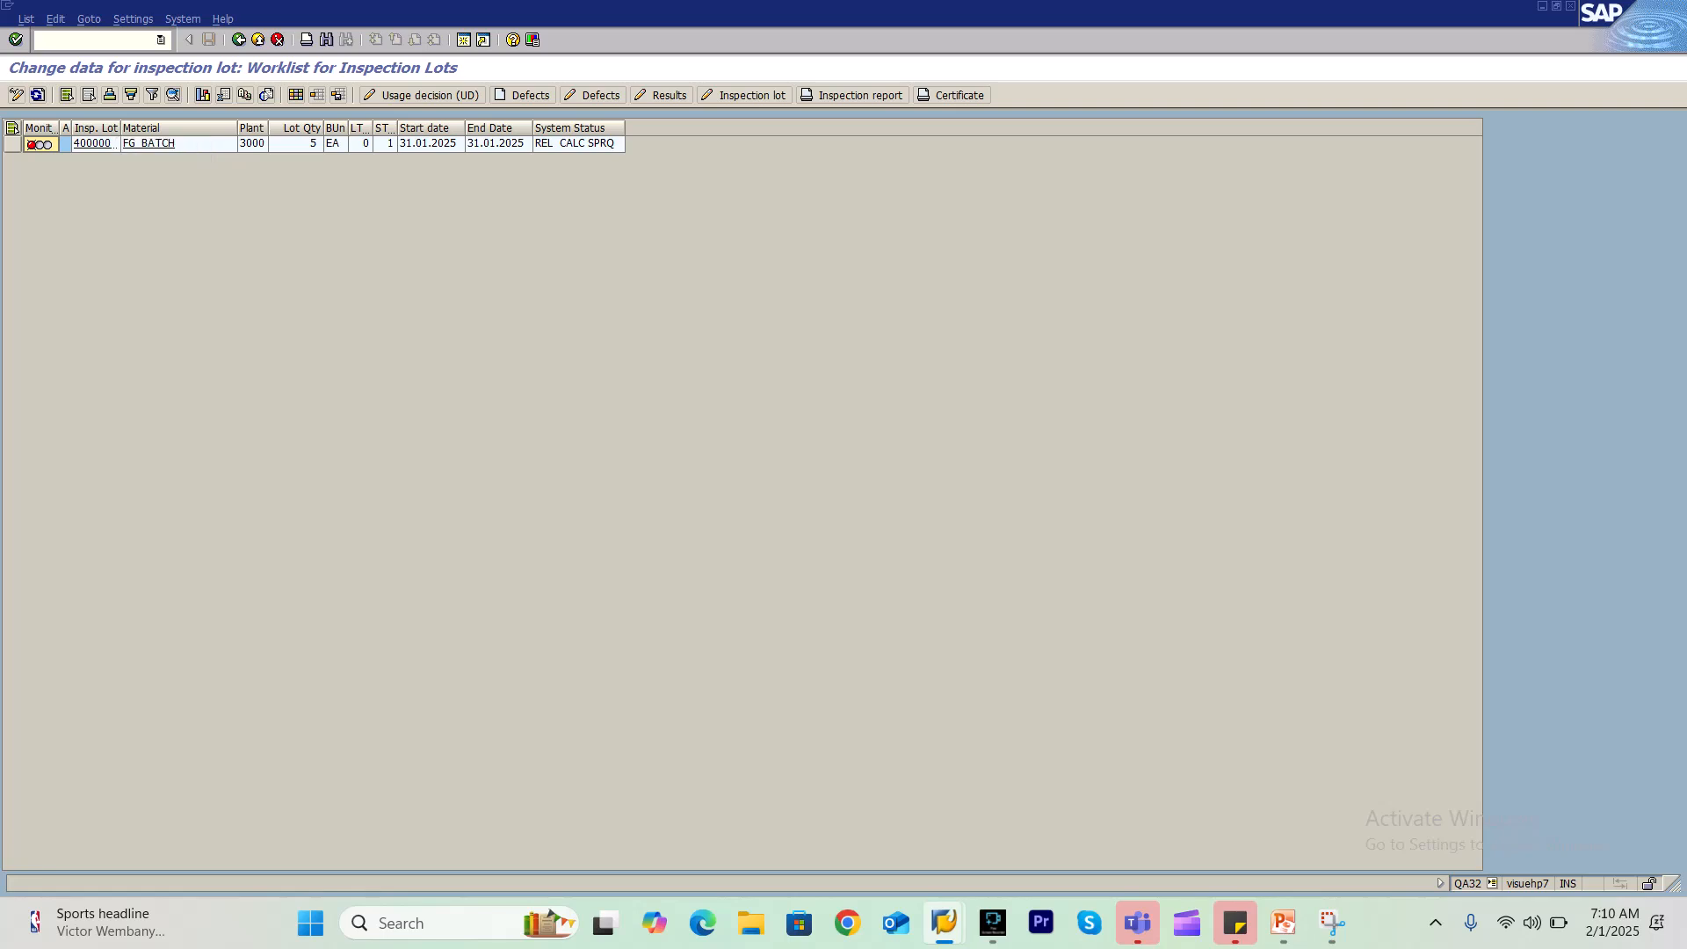
Widen the inspection lot number column and open results recording for the FG_BATCH inspection lot
drag(121, 128, 221, 128)
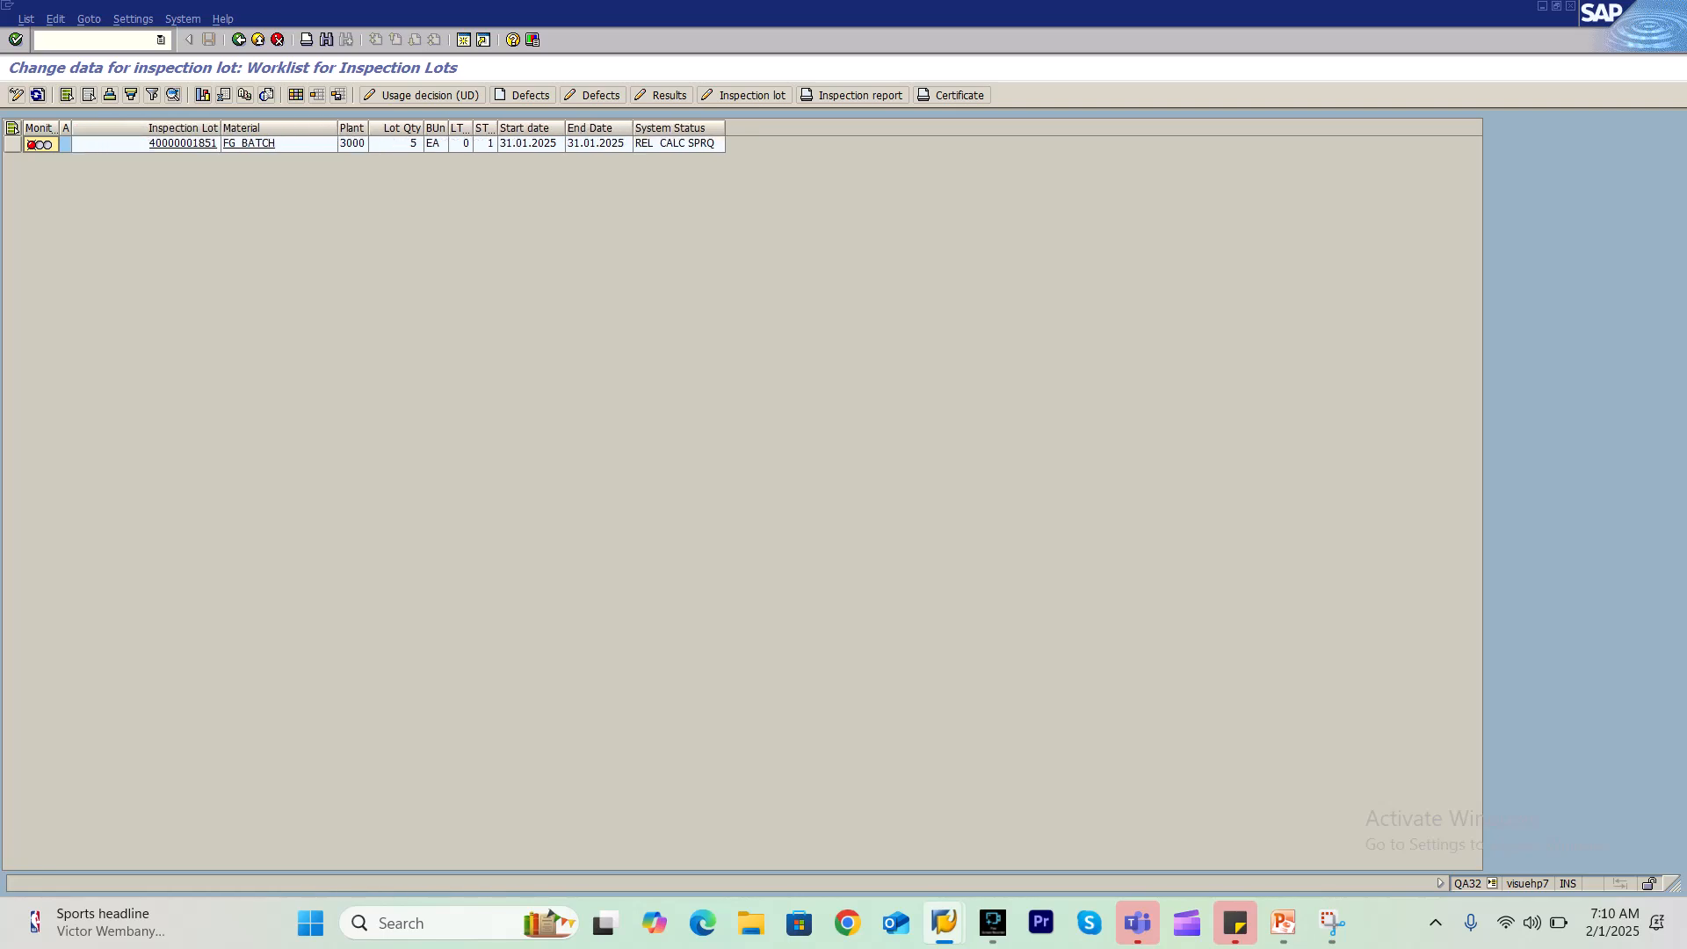
click(12, 145)
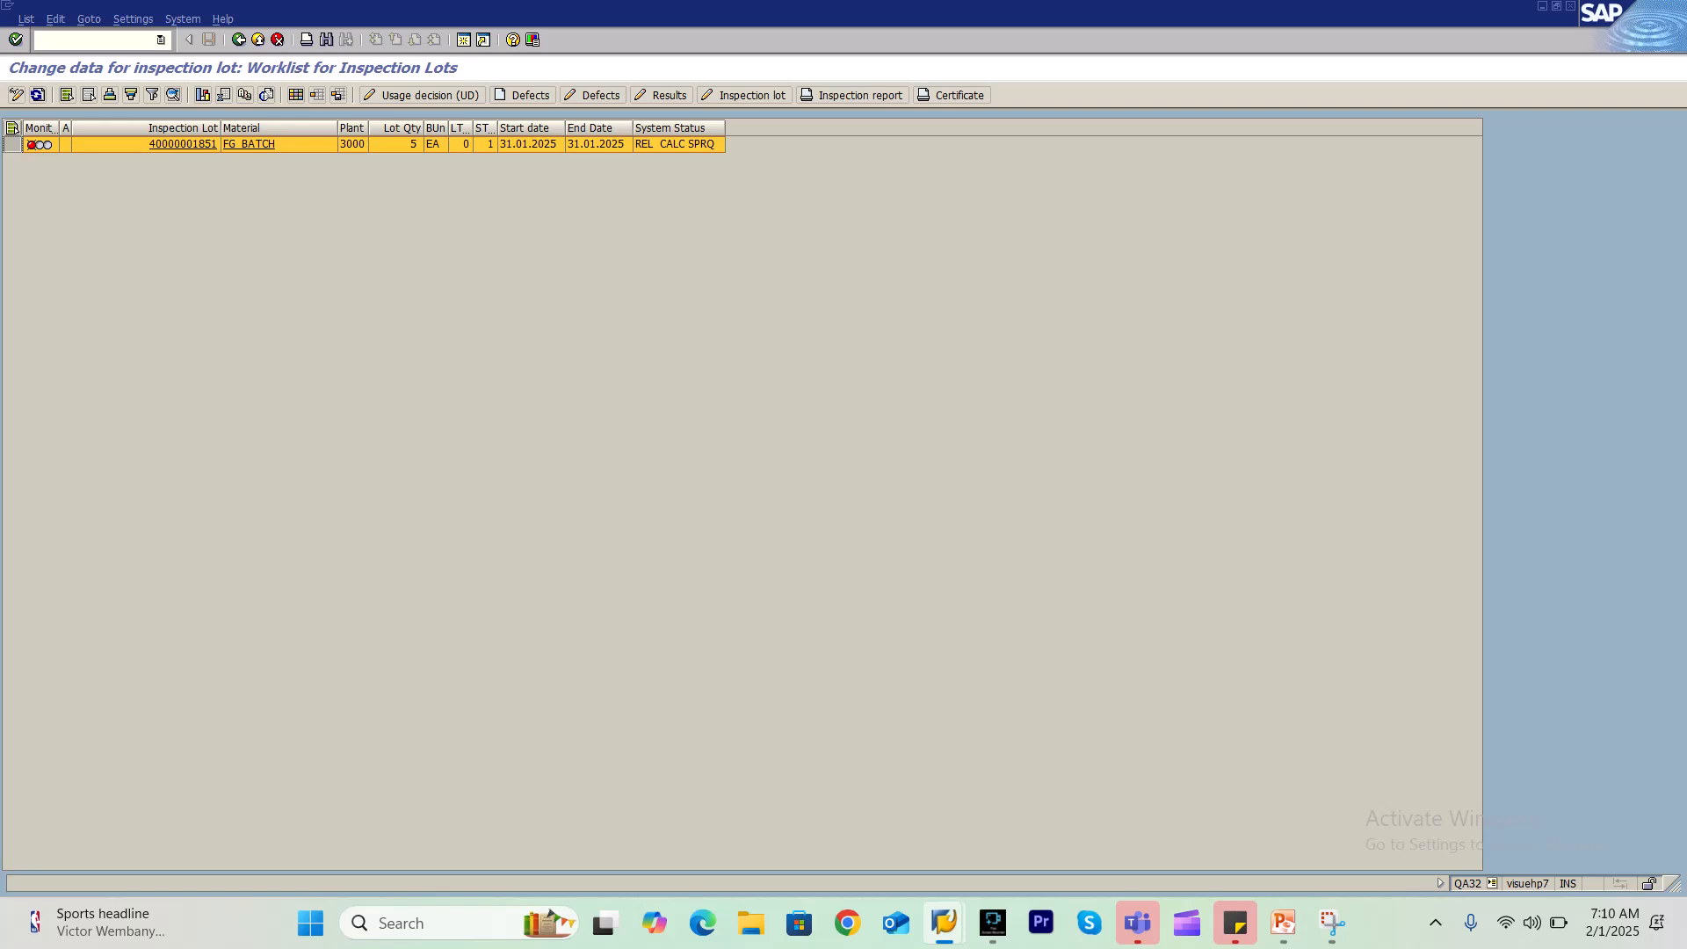
click(661, 94)
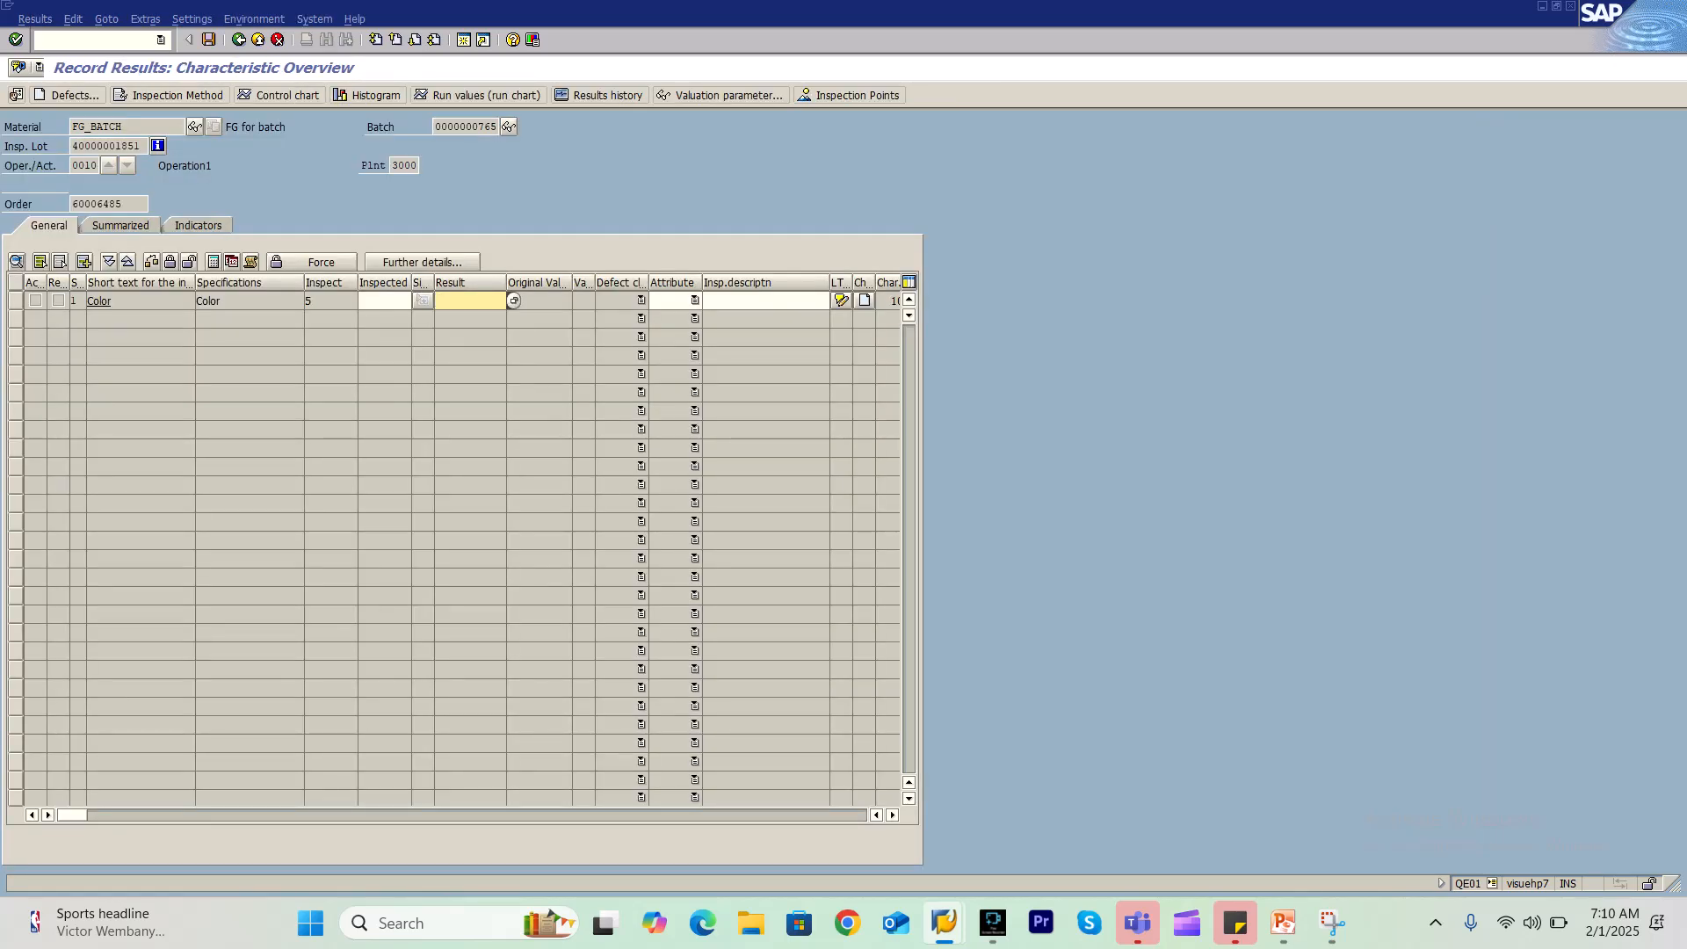
Record code 1 Red from the COLOR code group as the result of the Color characteristic
key(F4)
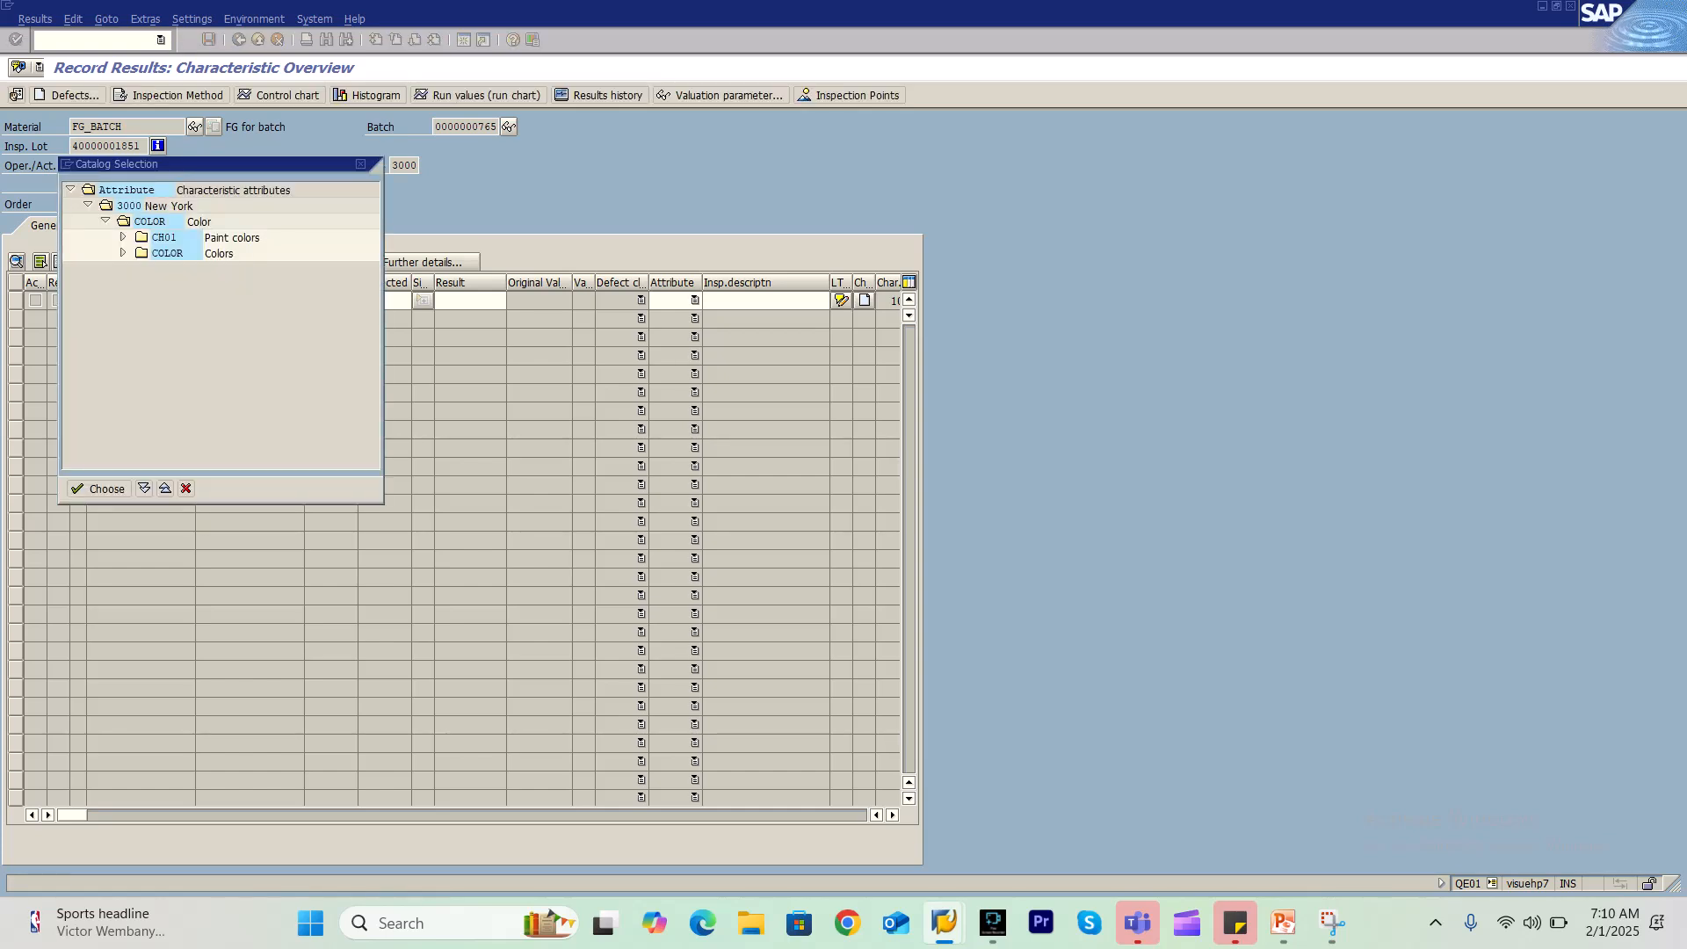
drag(220, 165, 445, 192)
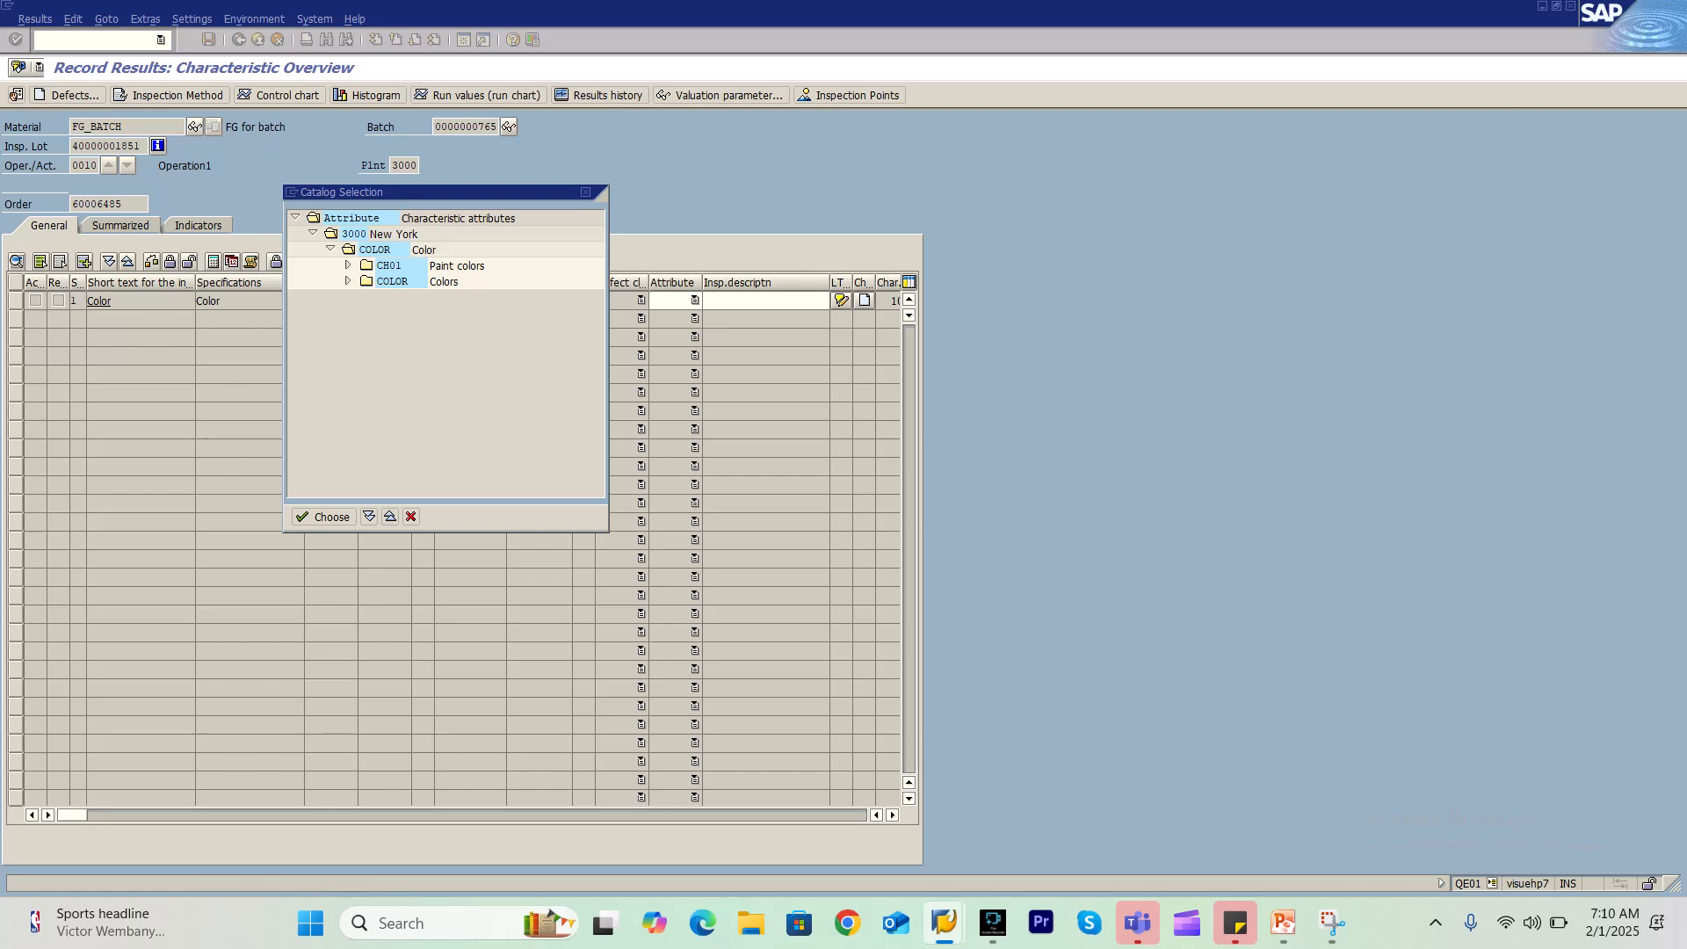
click(348, 266)
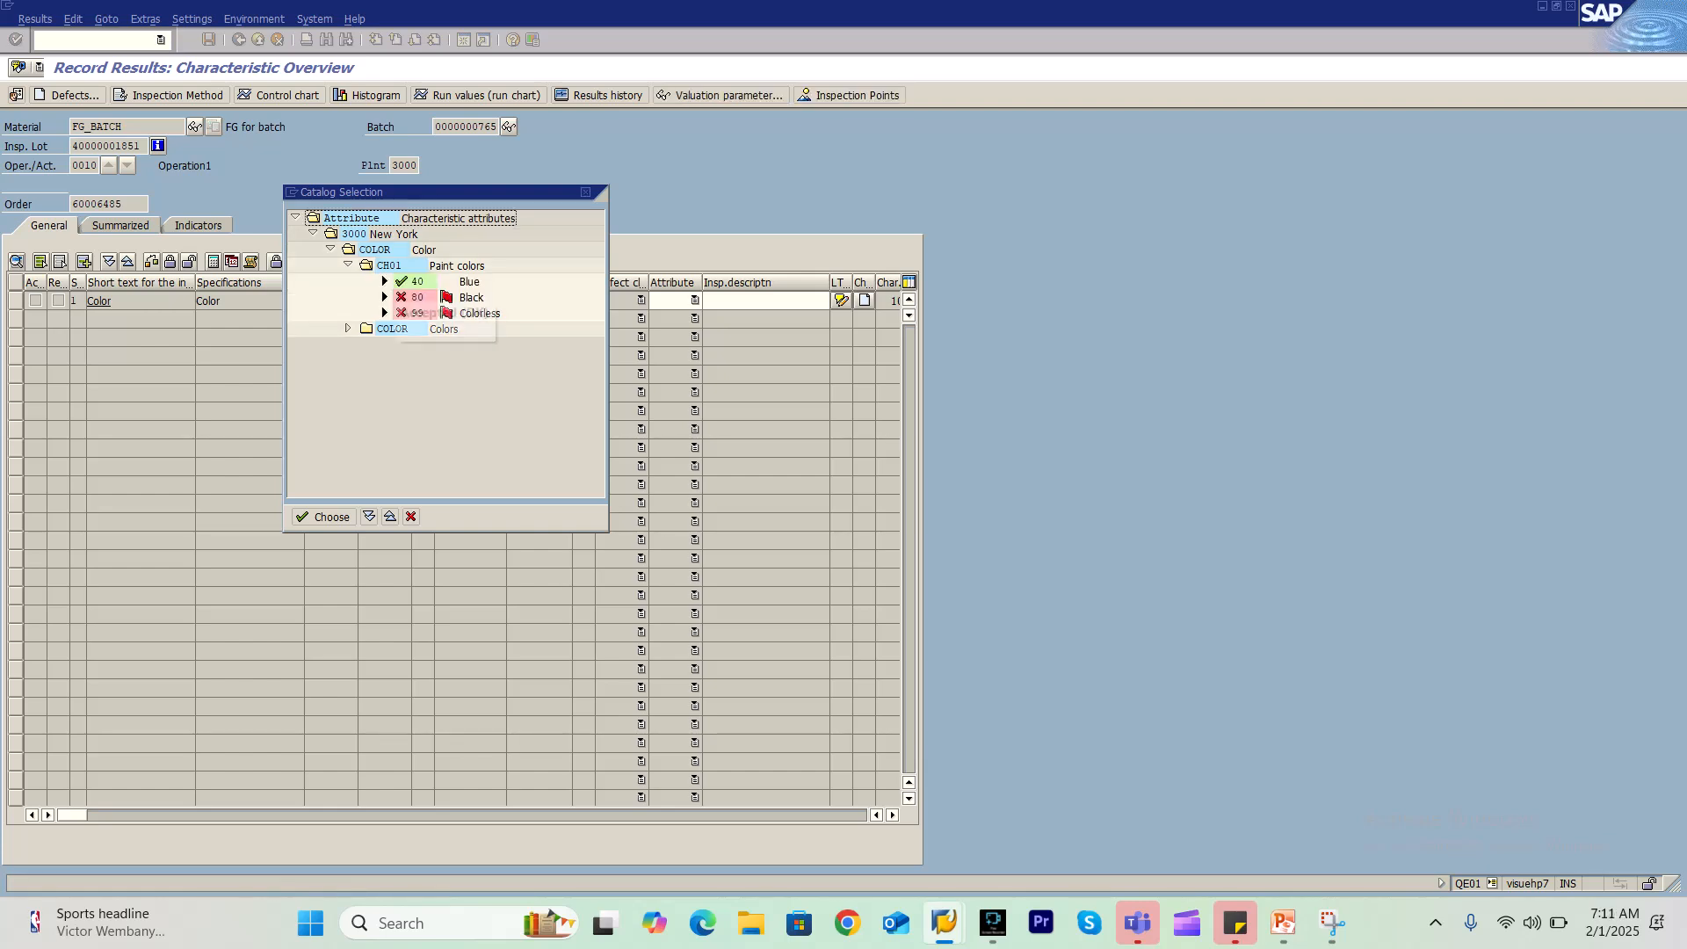
click(348, 266)
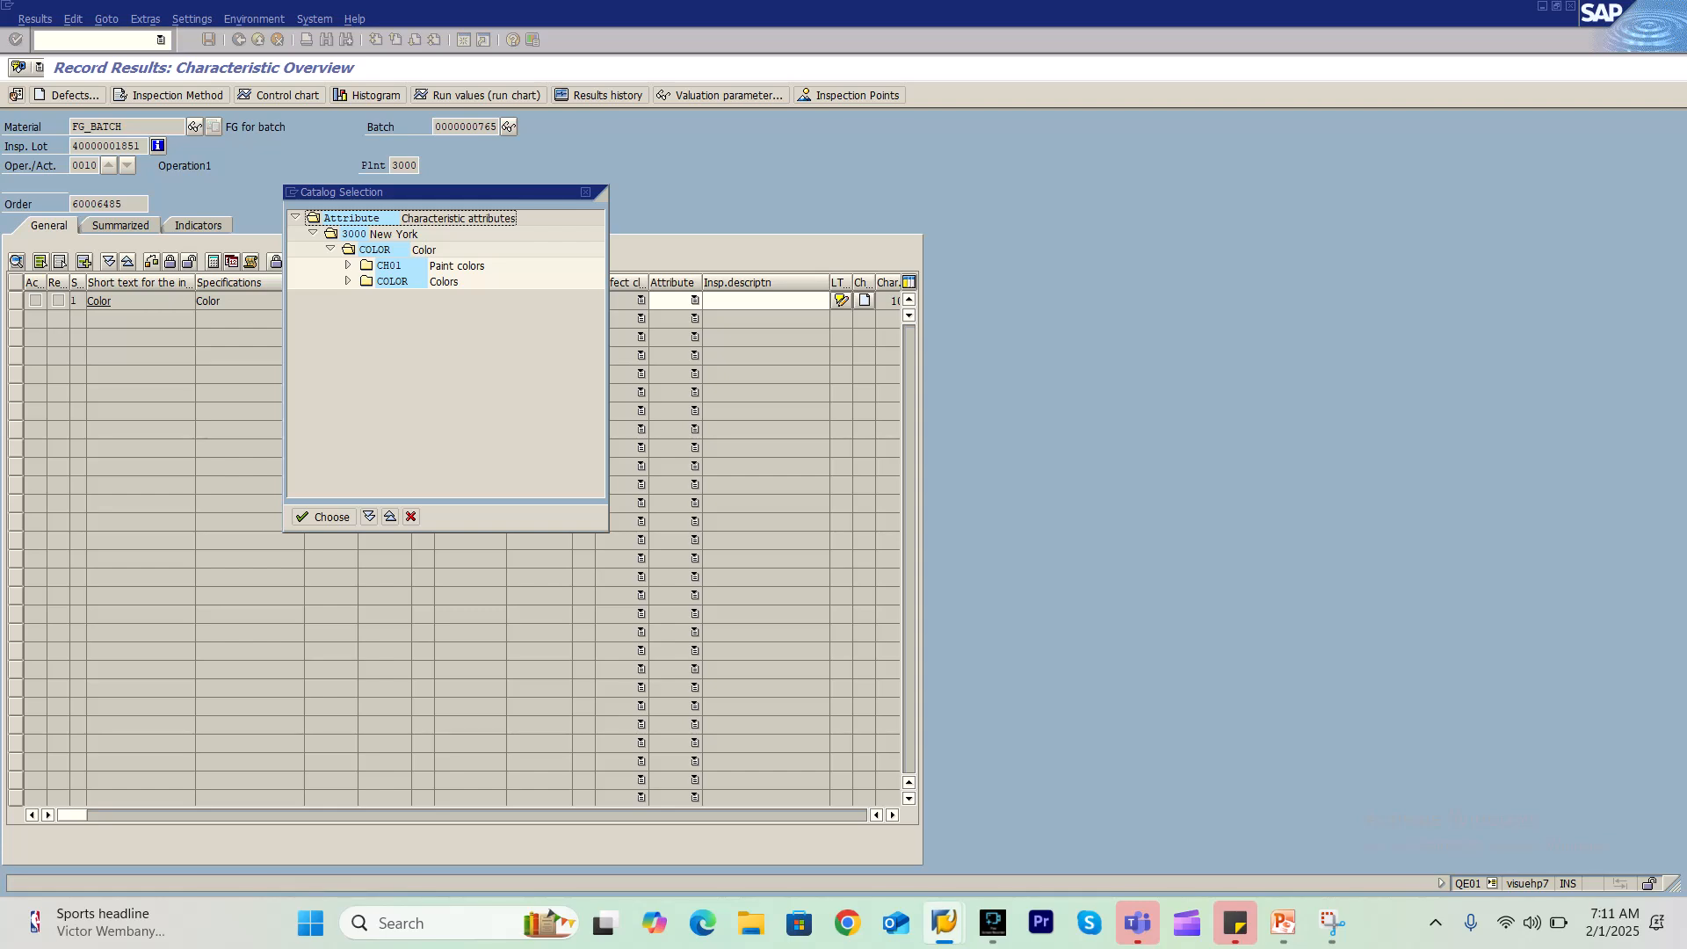
click(348, 282)
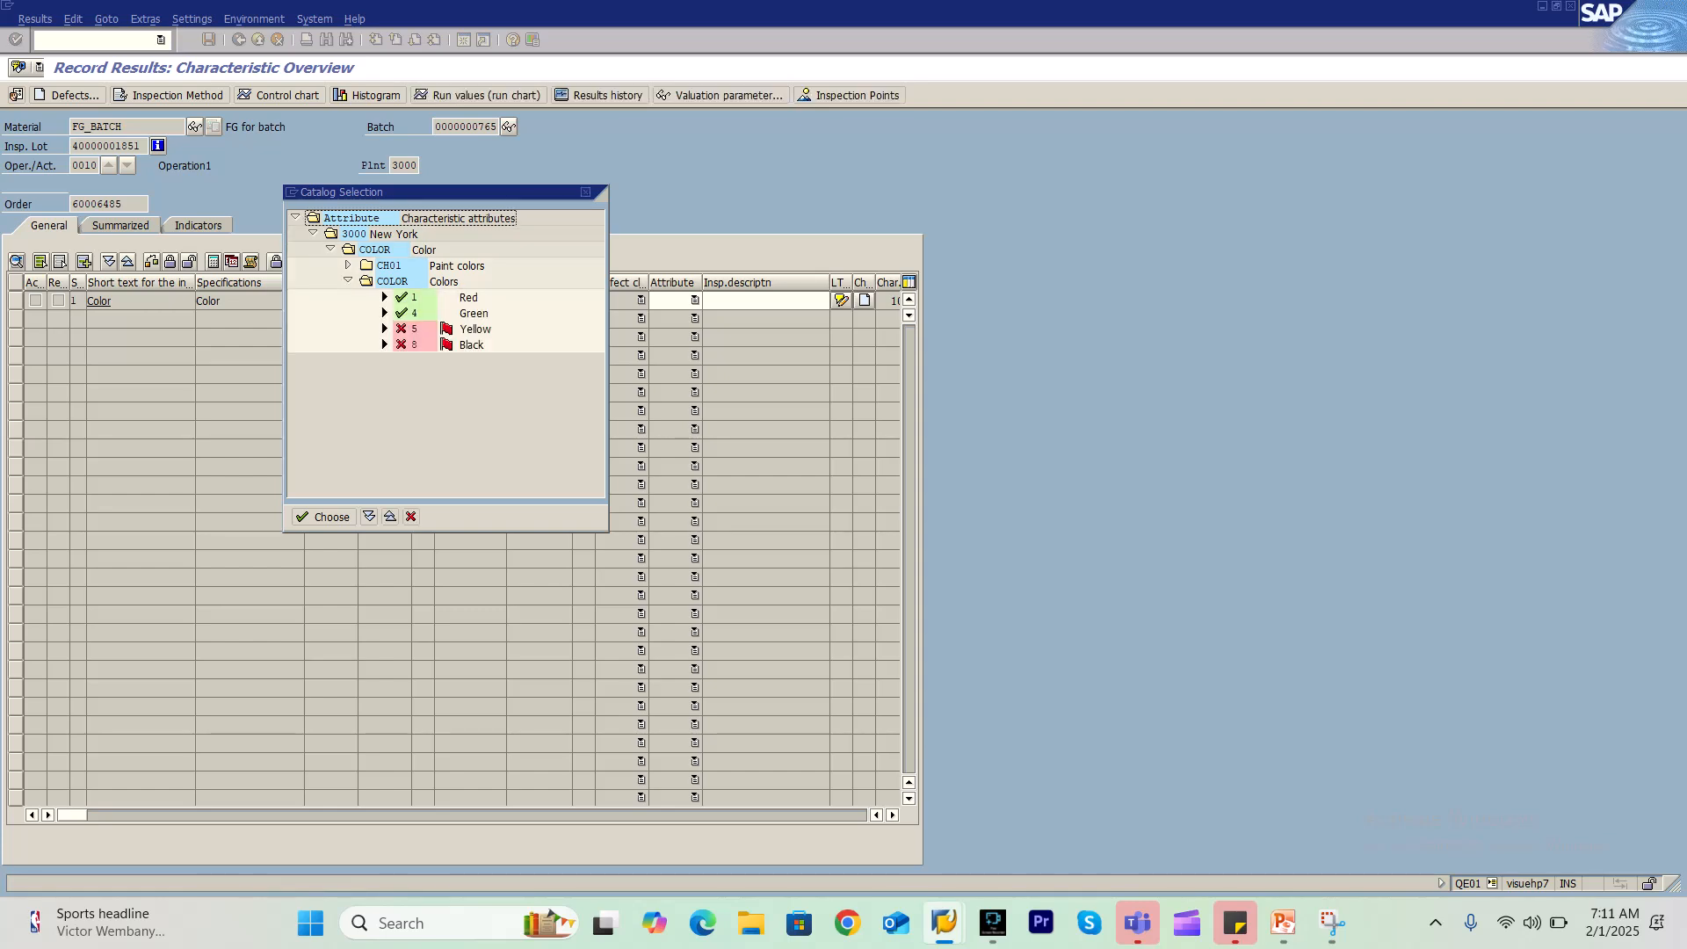
double_click(469, 298)
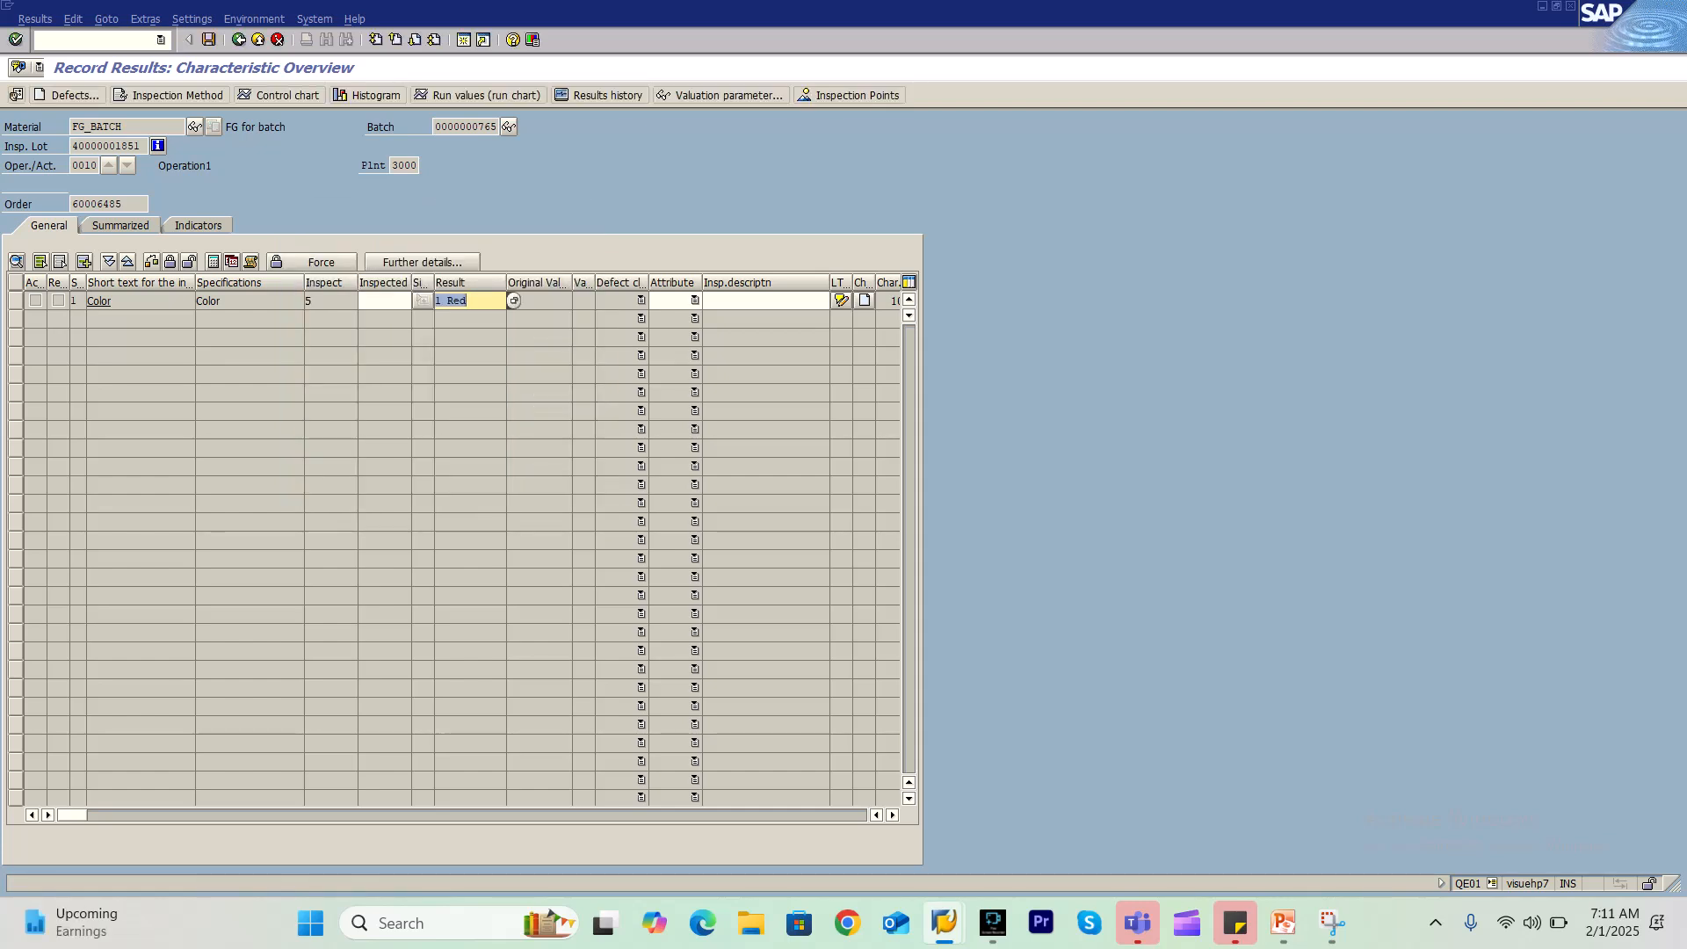
Set the inspected quantity of the Color characteristic to 5
click(383, 301)
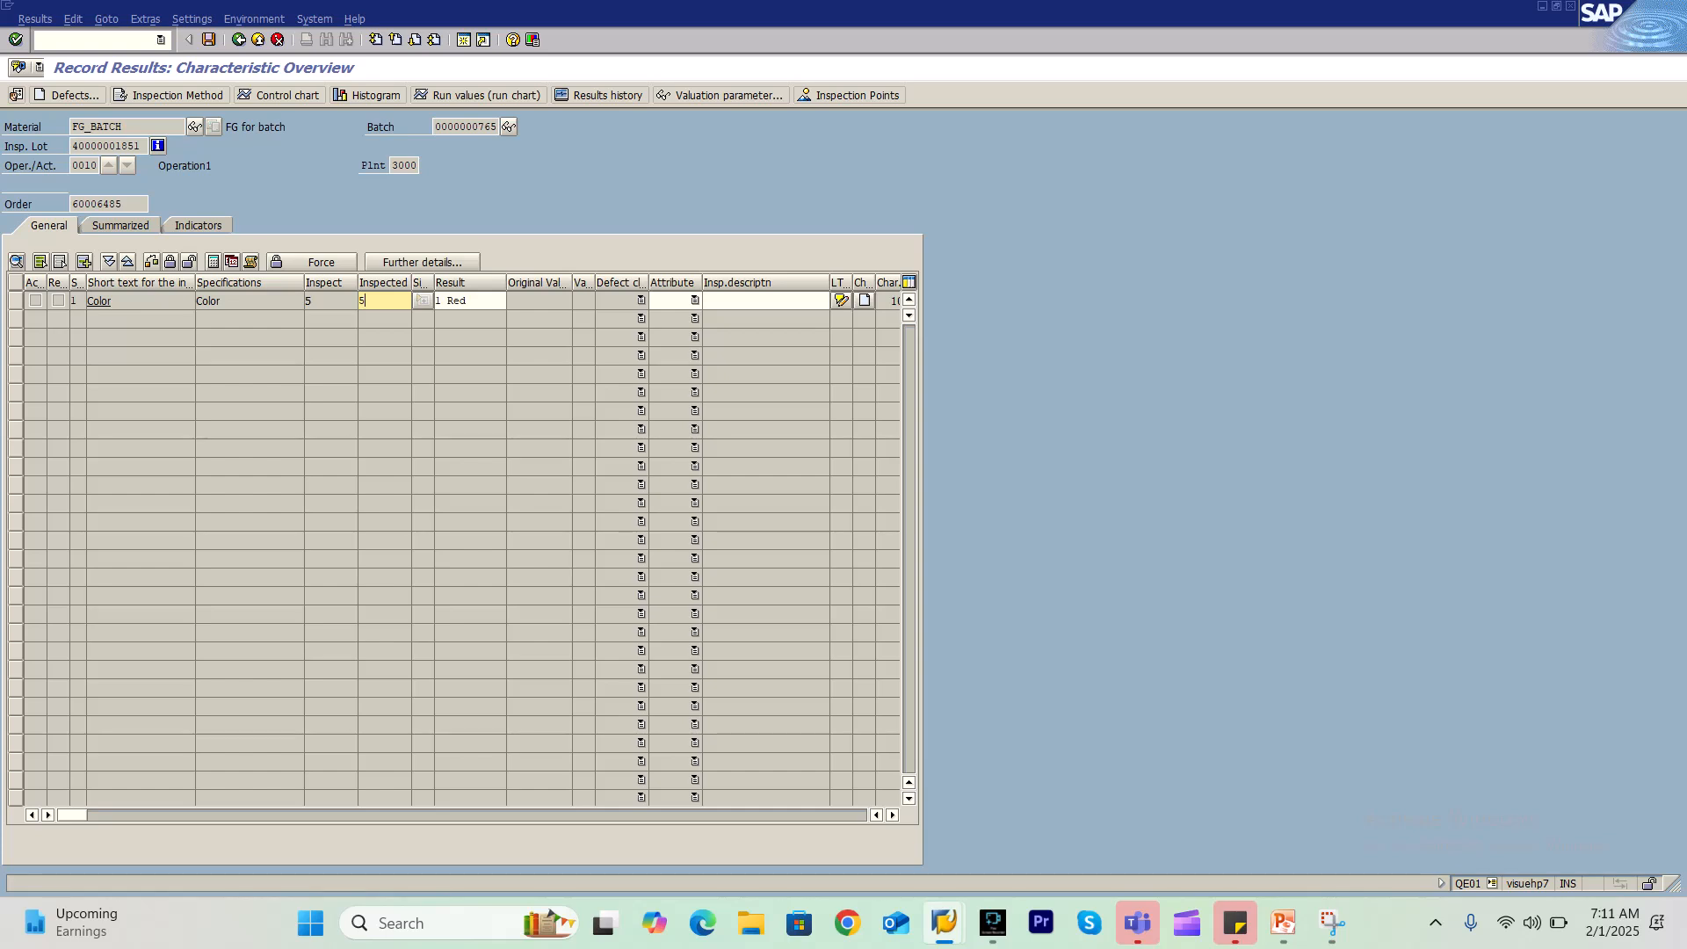
text(5)
key(Return)
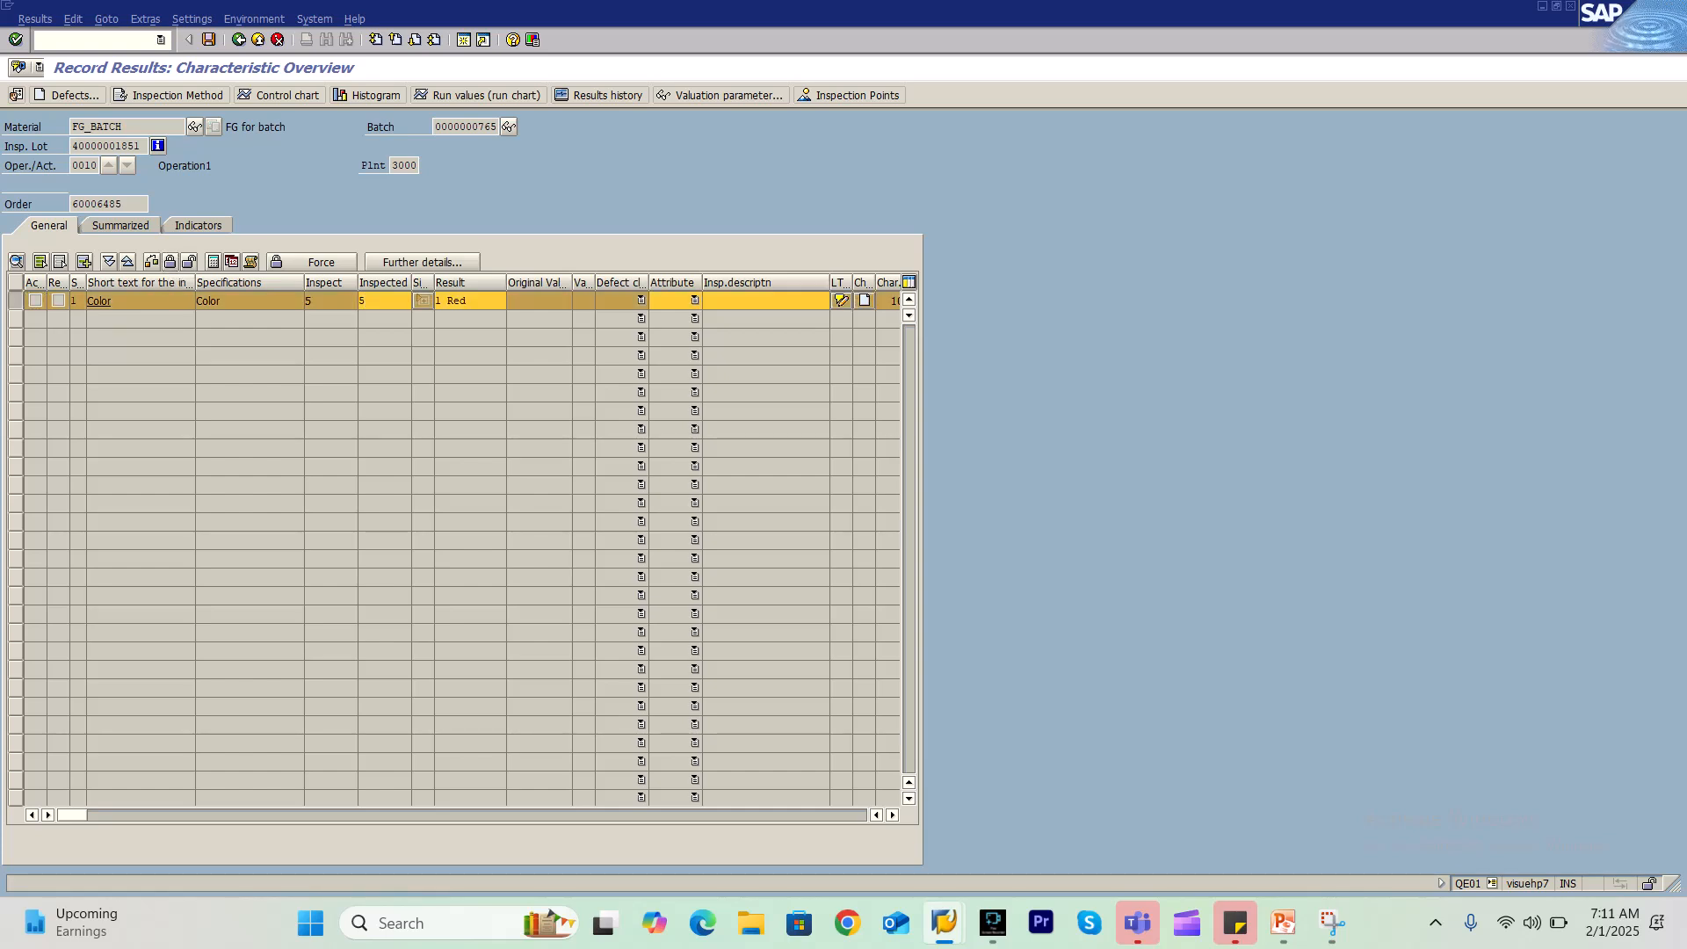
Close the Color characteristic and save the inspection results for operation 0010
click(170, 261)
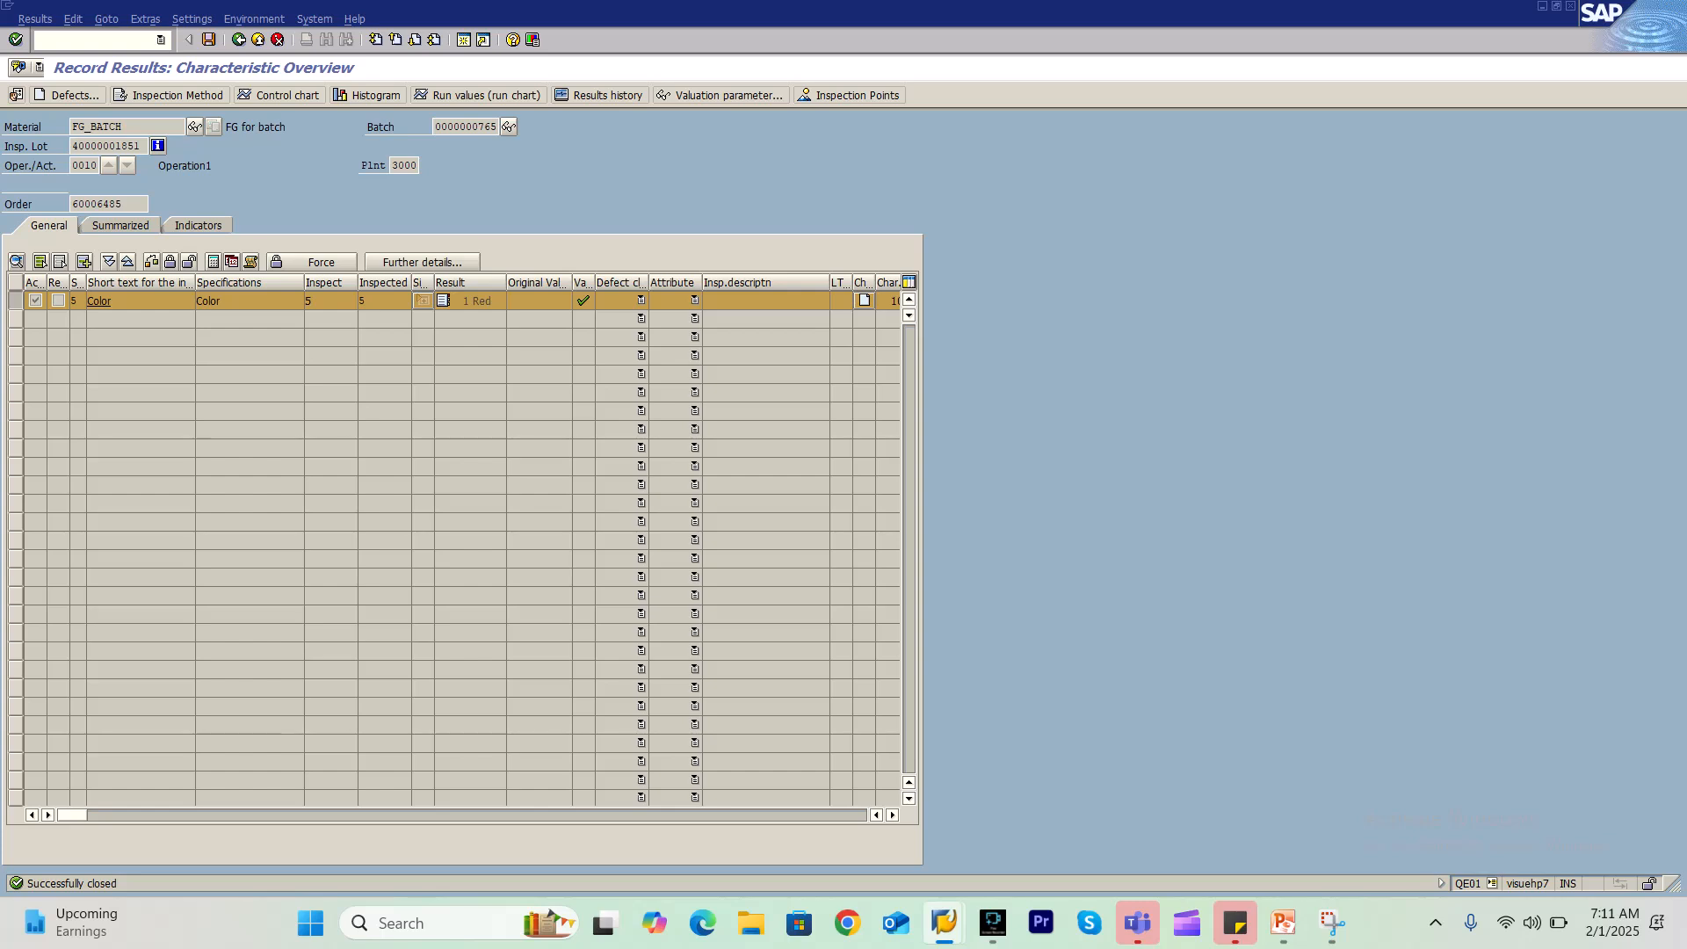
click(208, 40)
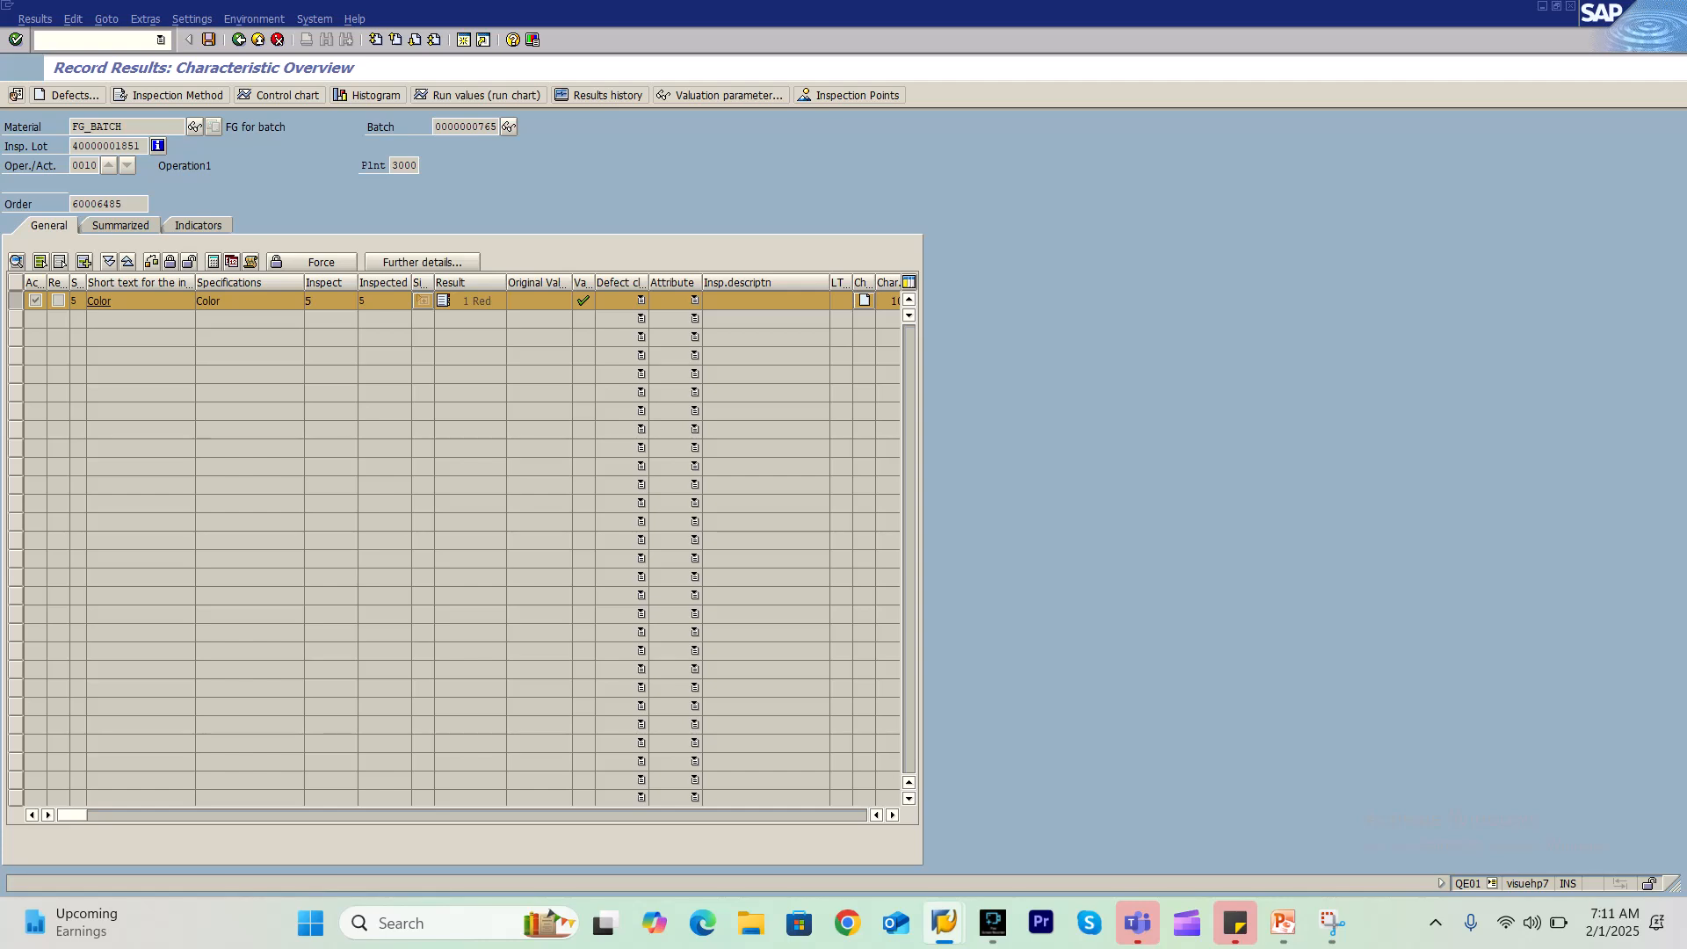
key(ctrl+s)
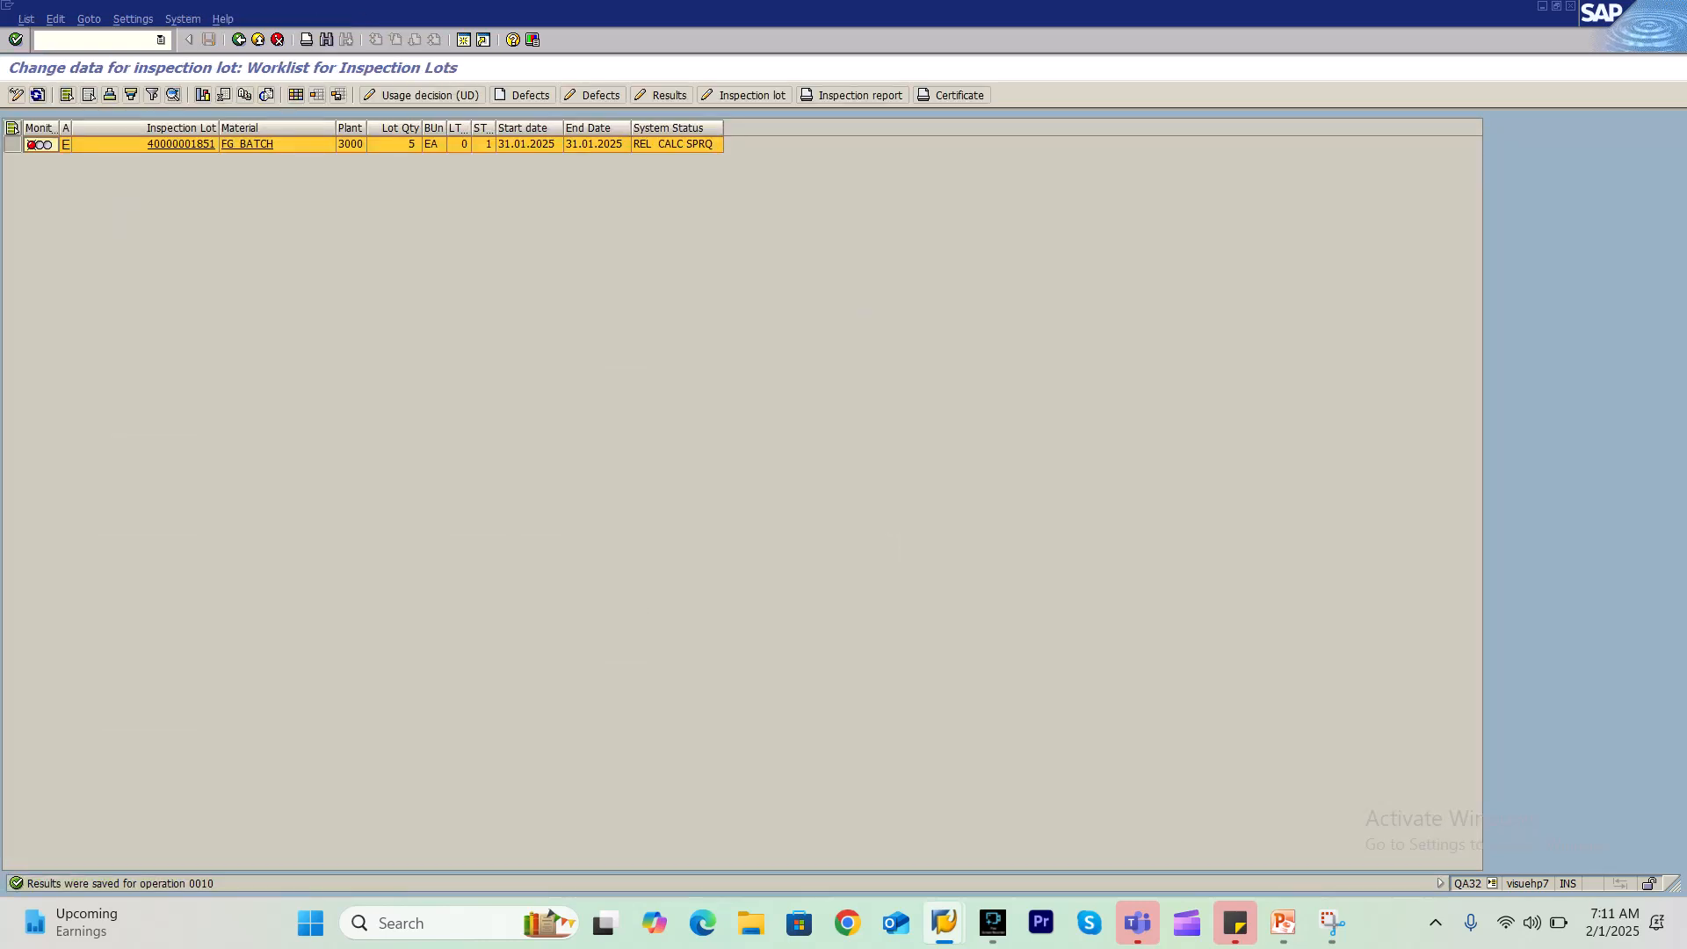
Refresh the inspection lot worklist and open the usage decision for the FG_BATCH lot
click(38, 95)
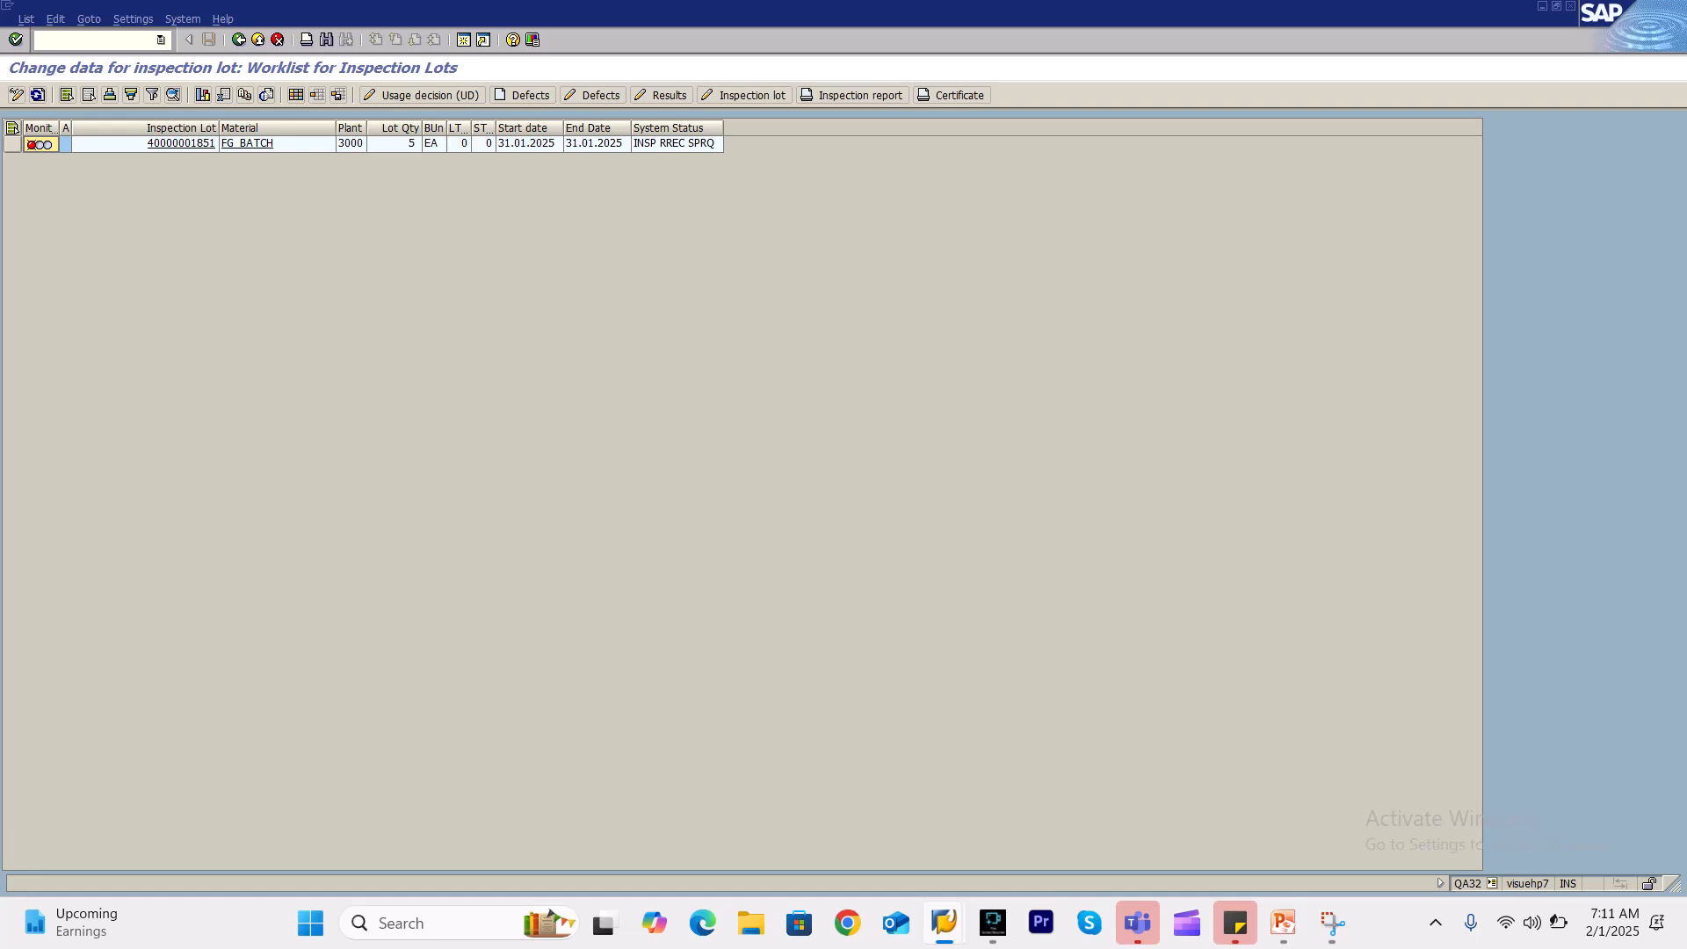
click(13, 145)
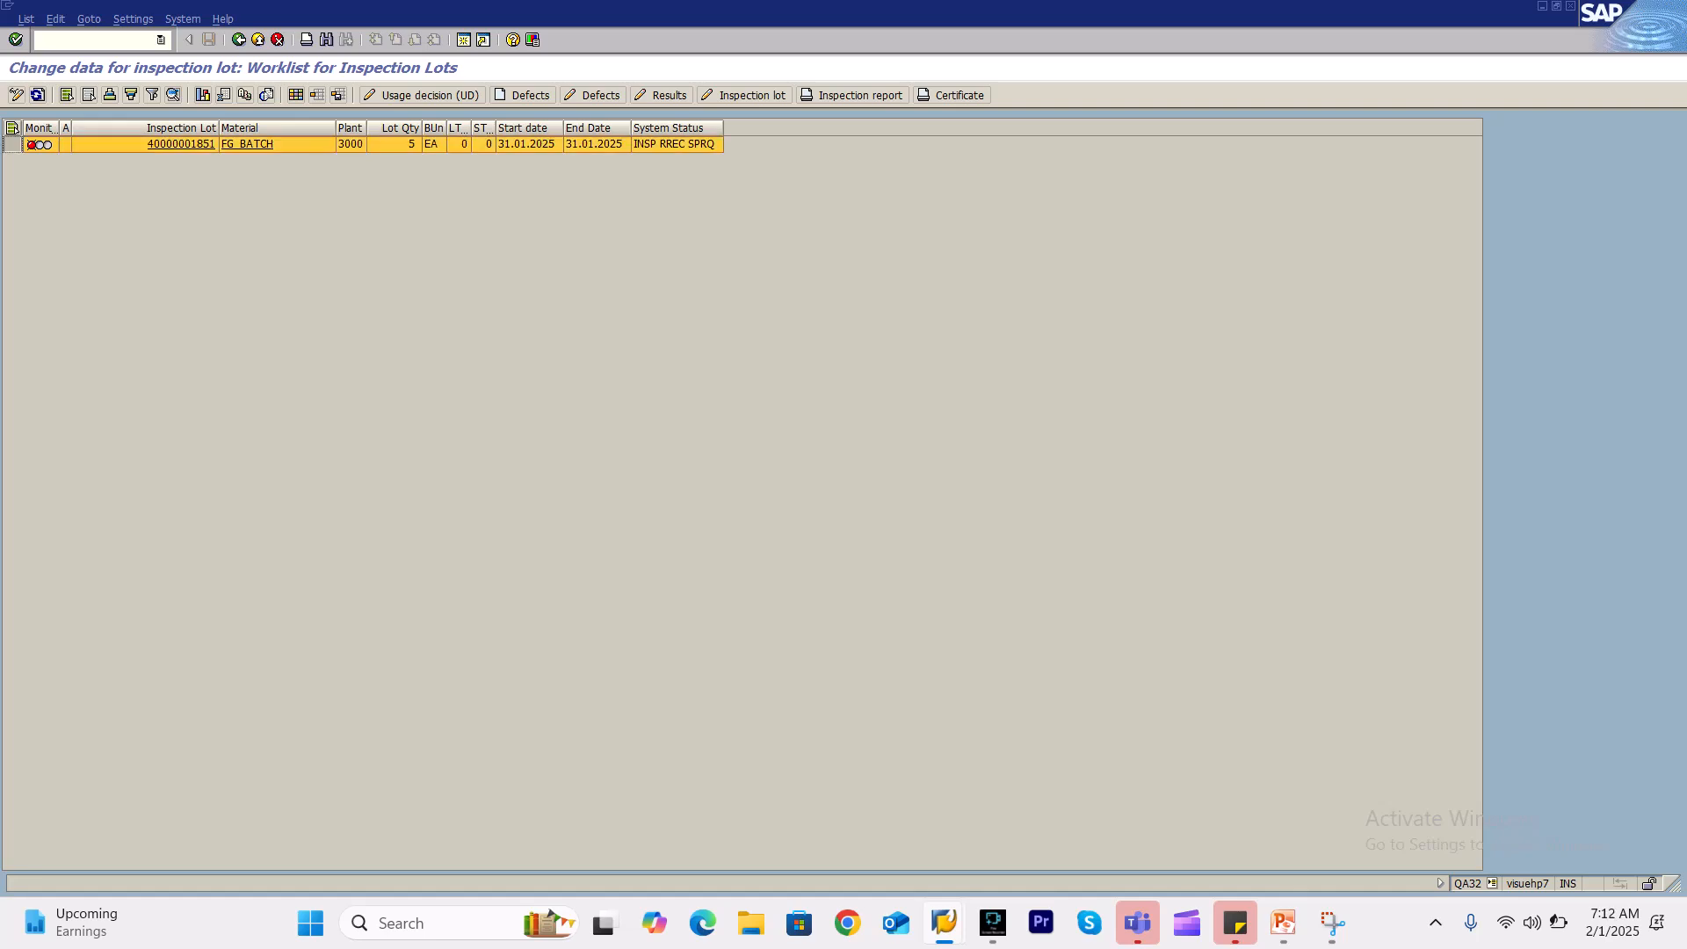
click(421, 95)
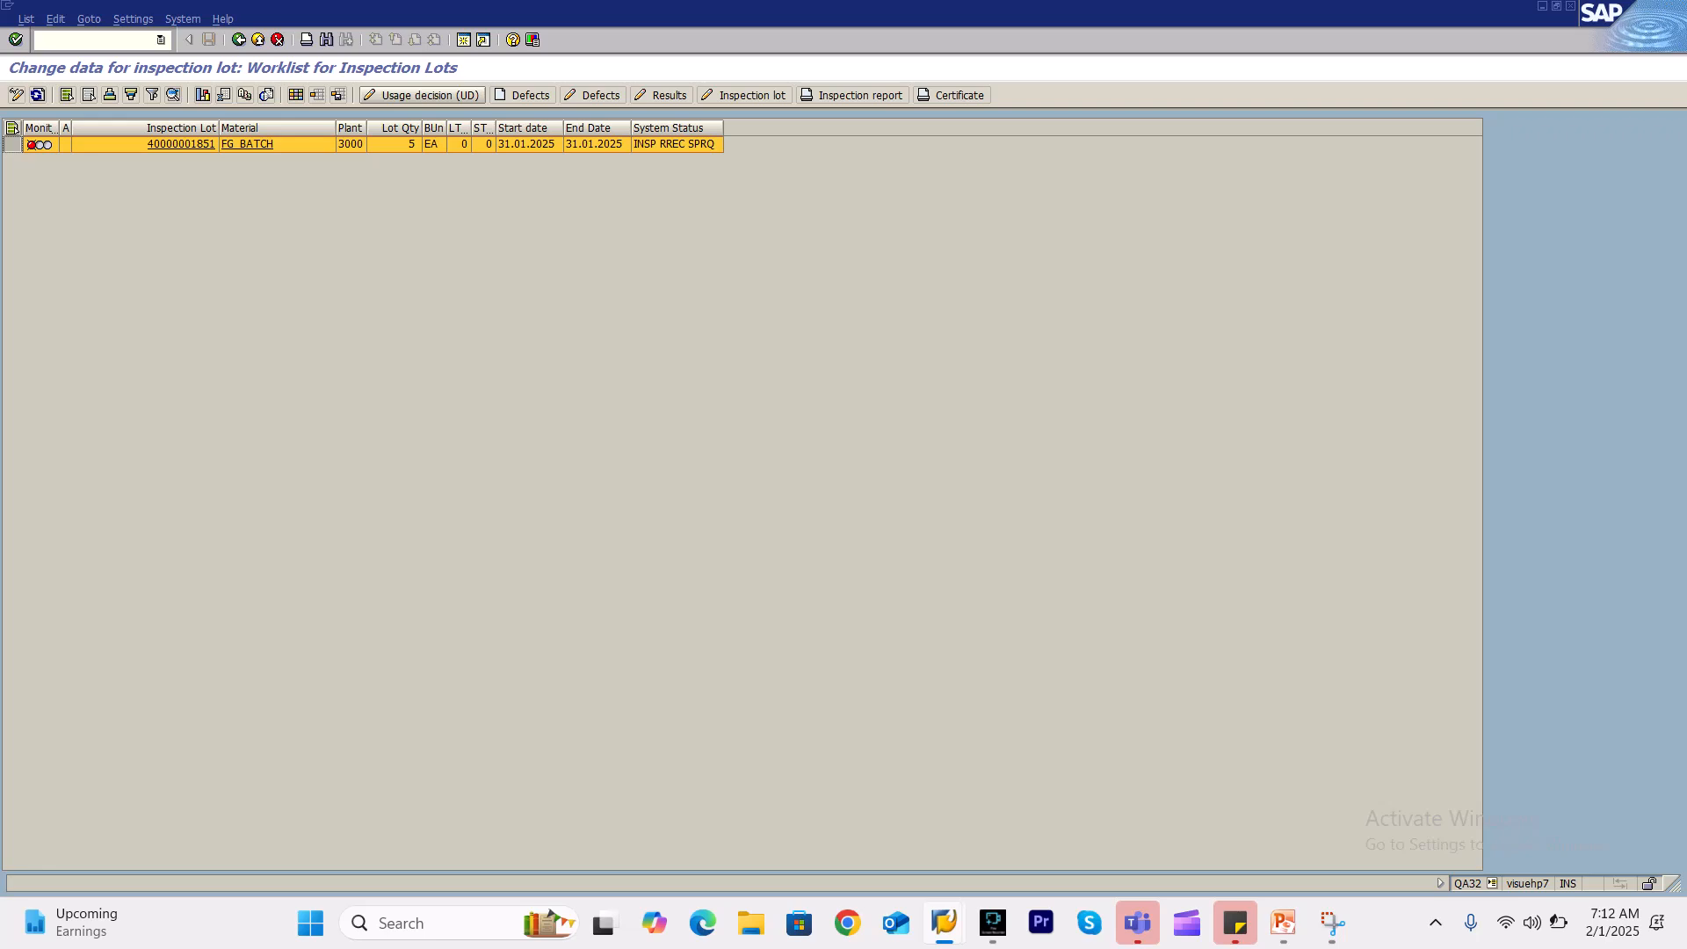
click(412, 95)
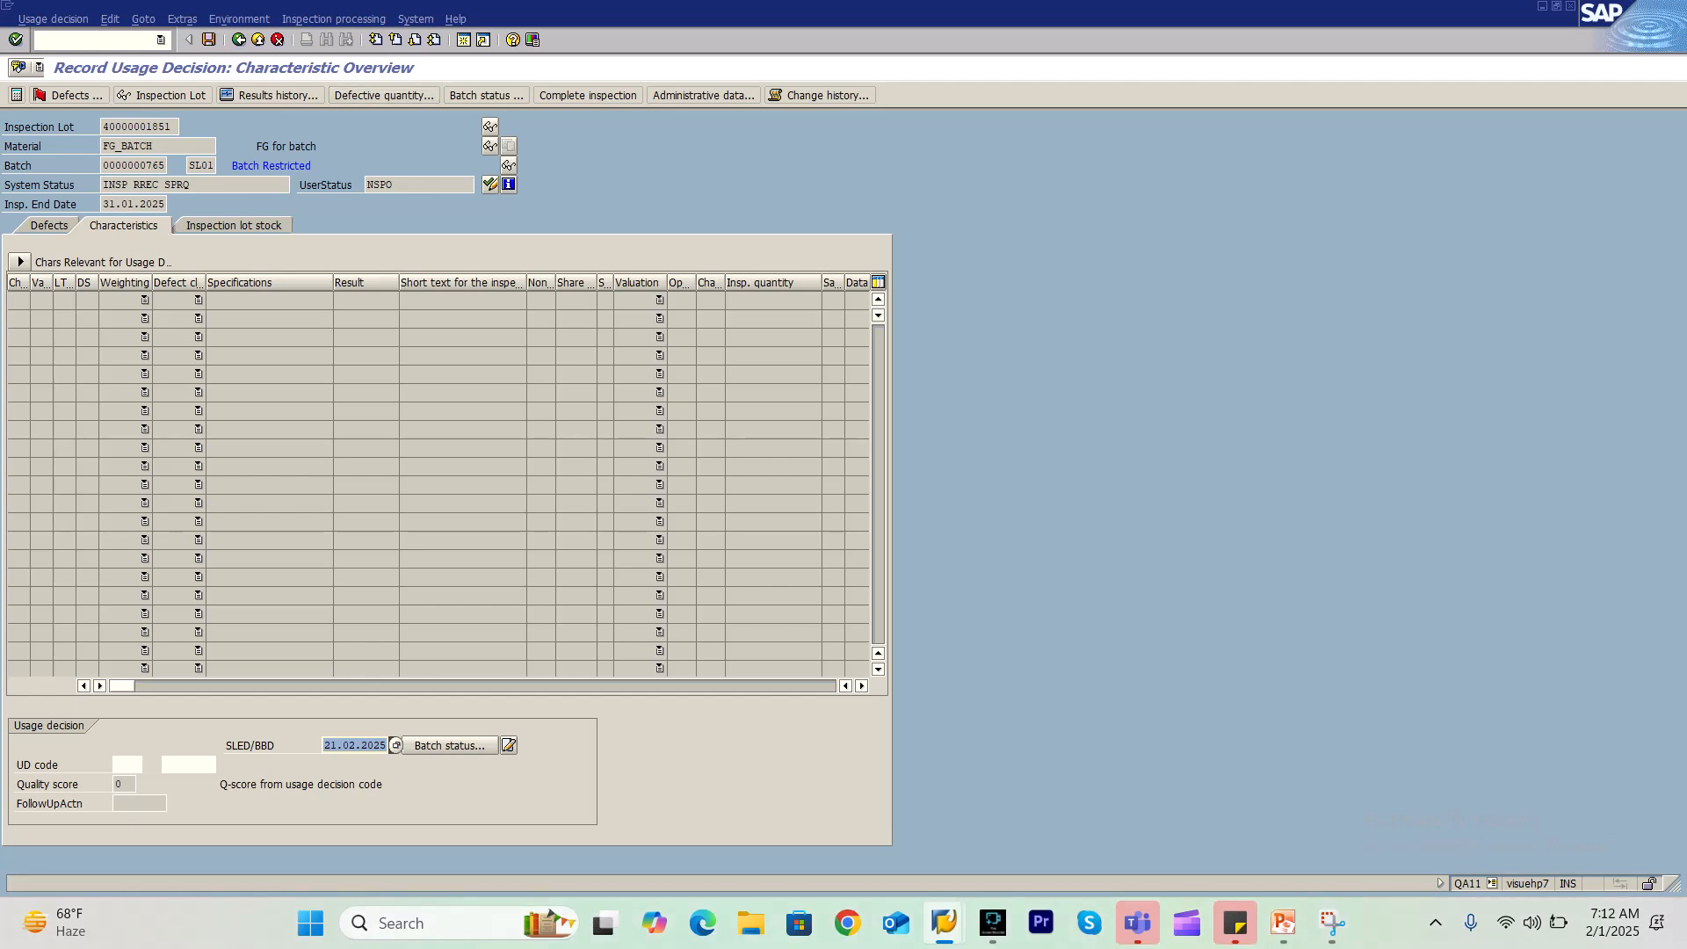
Choose usage decision code A Accept from the Goods Receipt from Production group
click(127, 764)
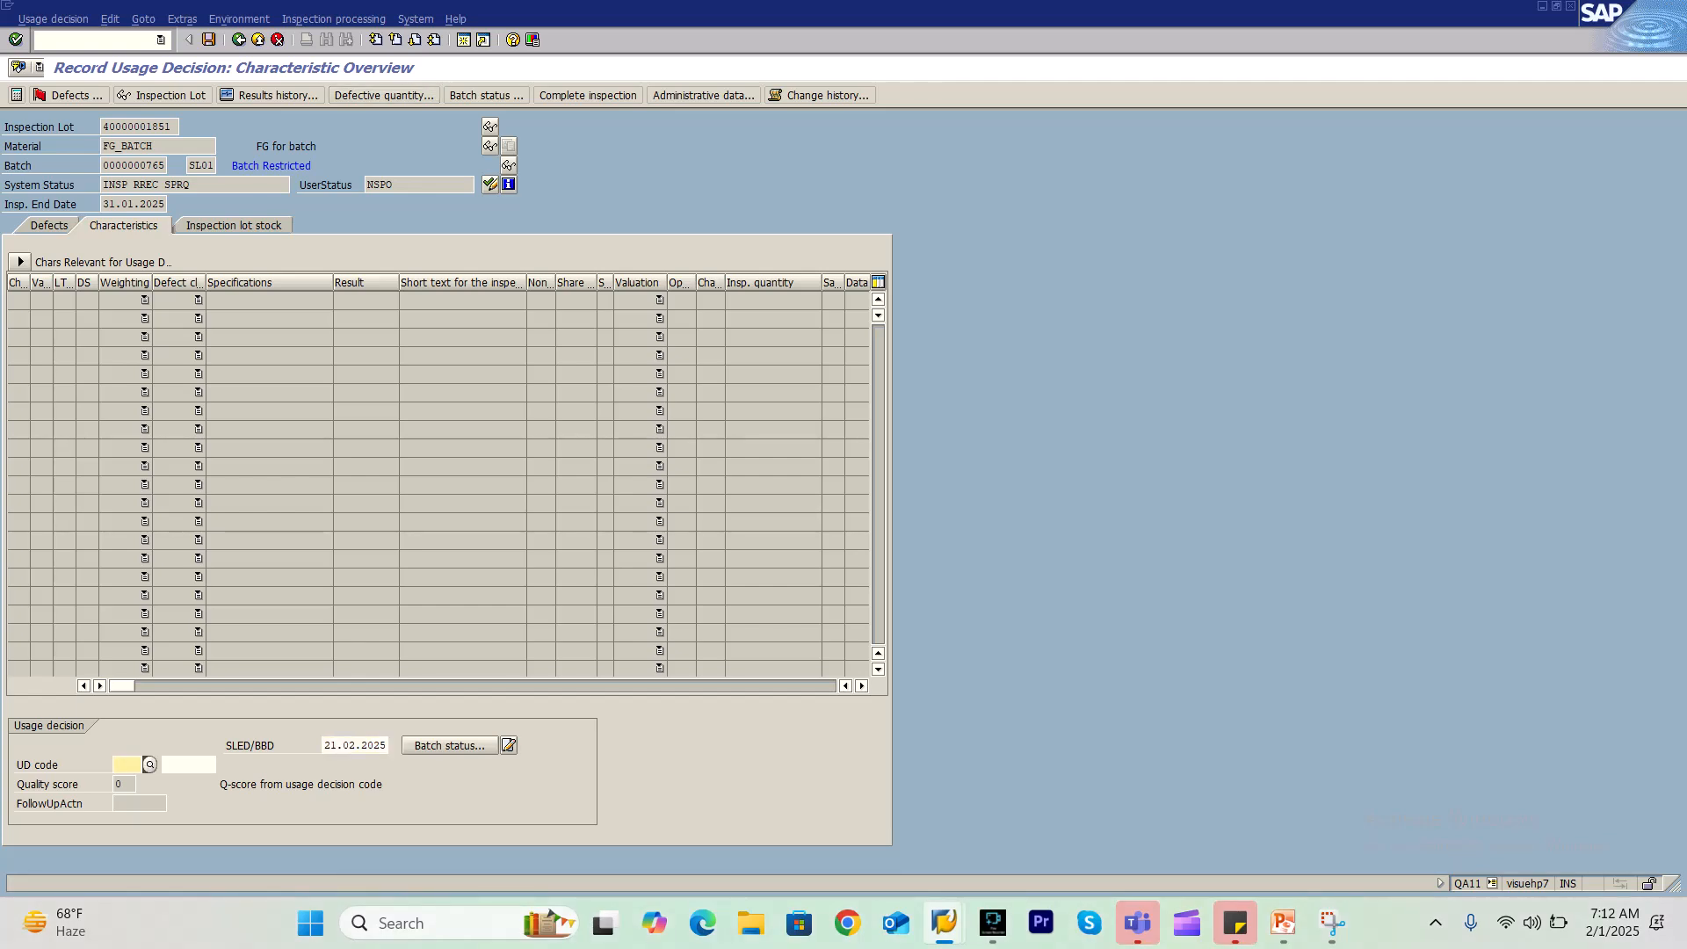
click(150, 764)
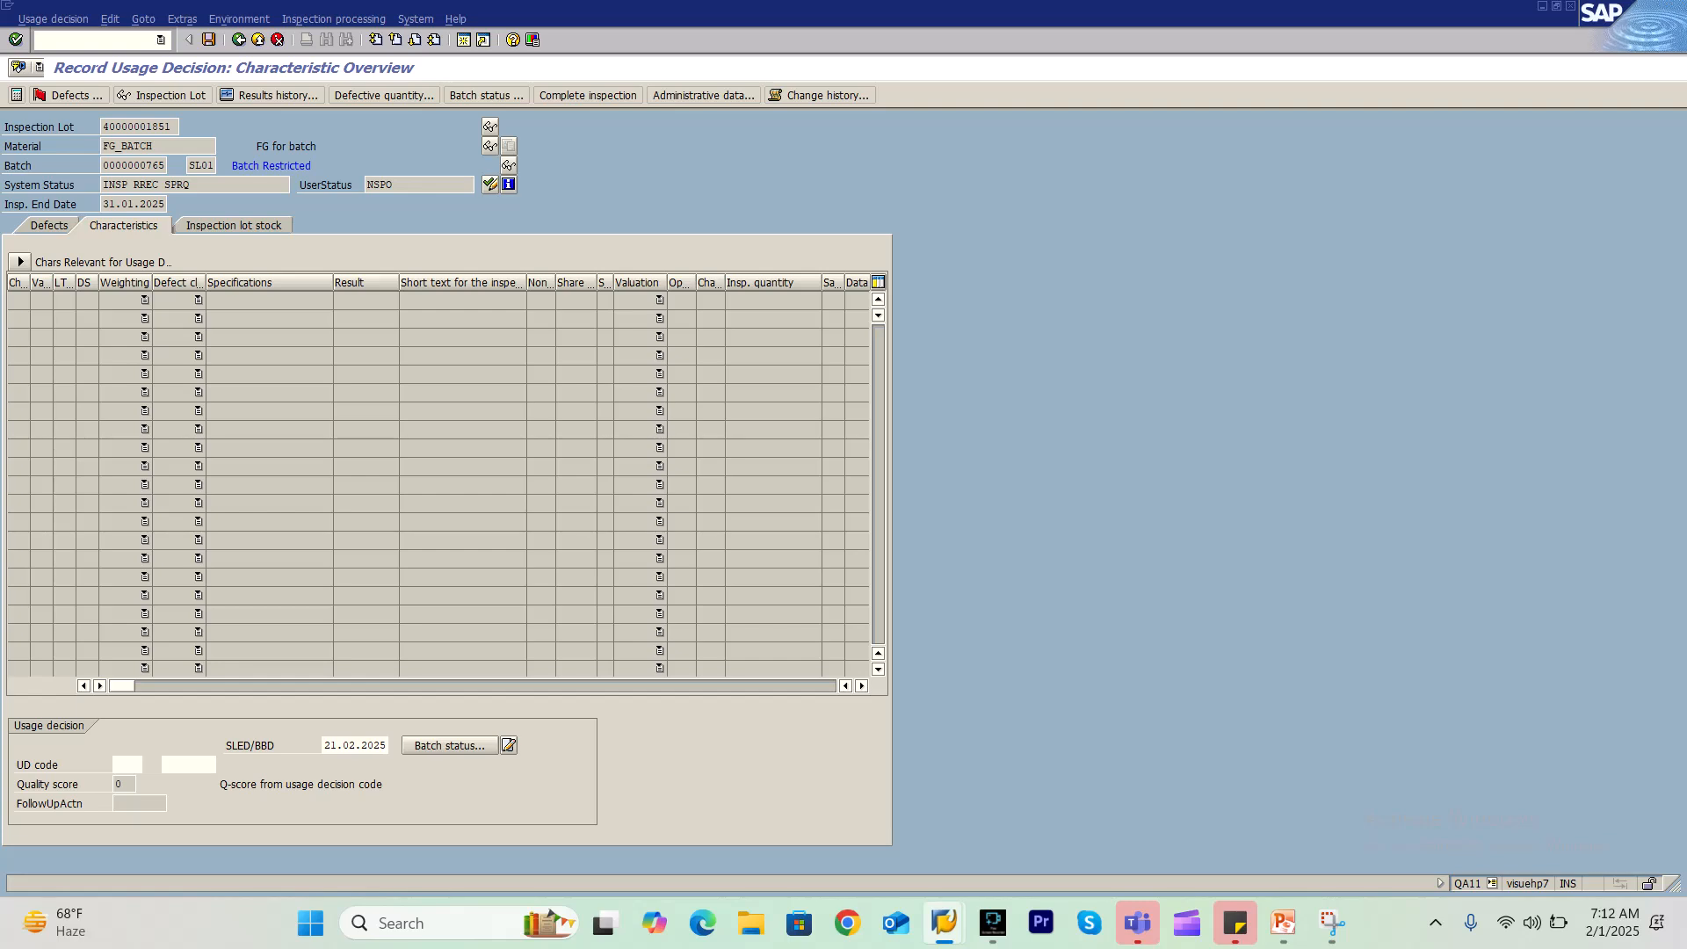
key(F4)
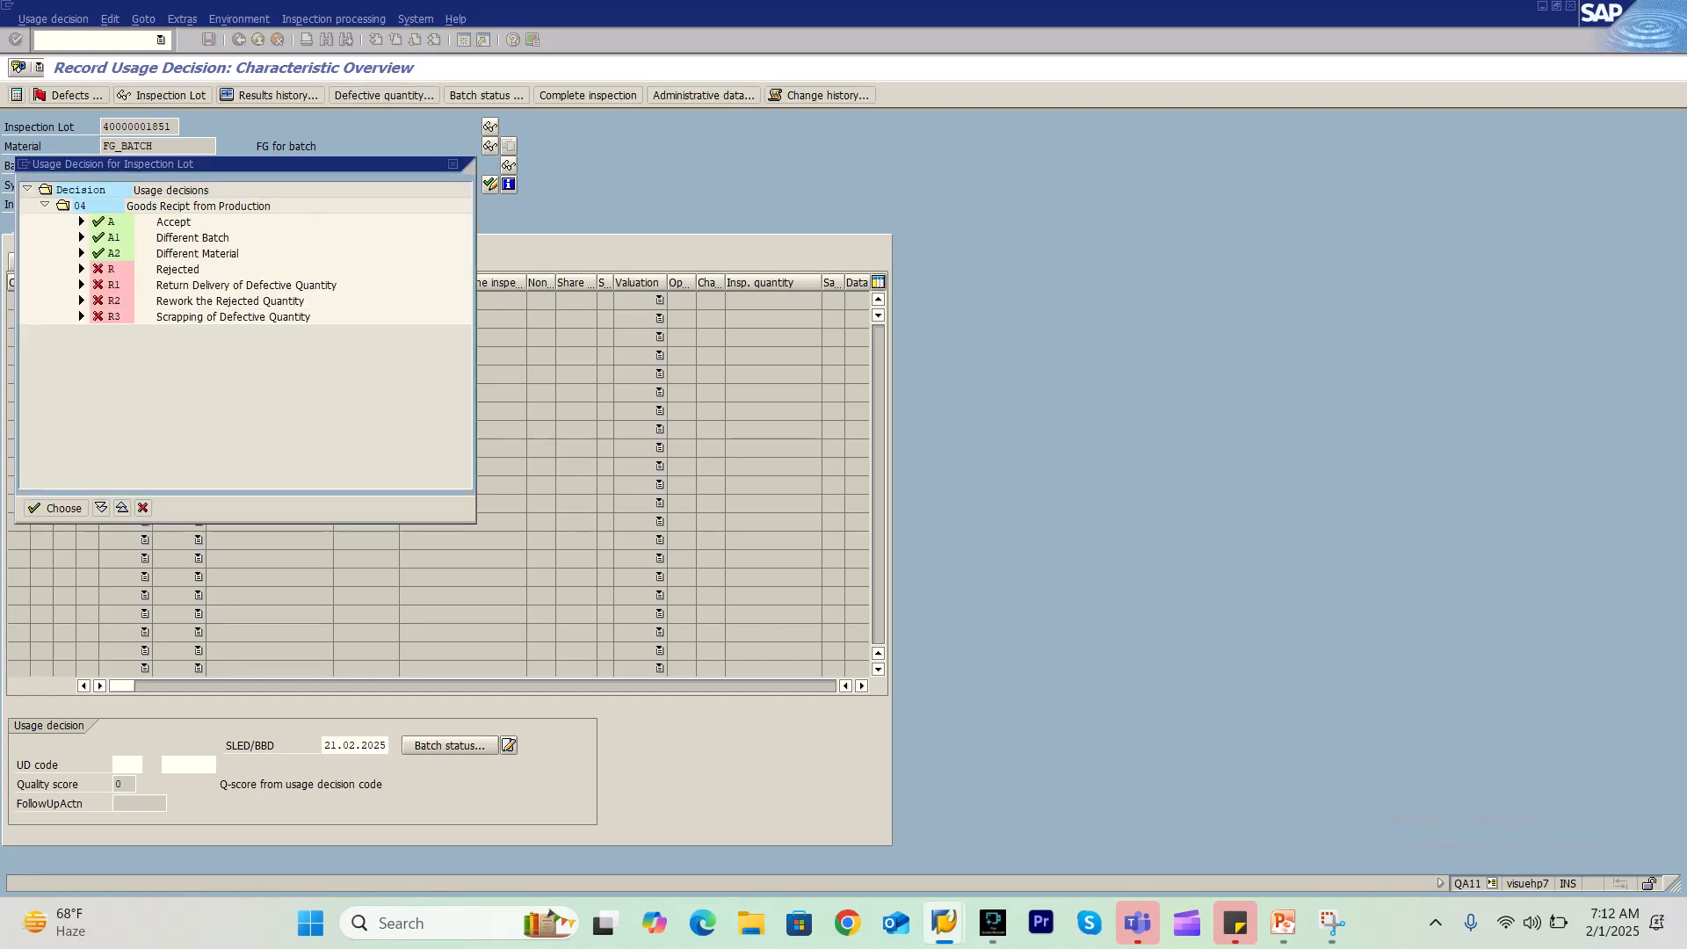
double_click(173, 222)
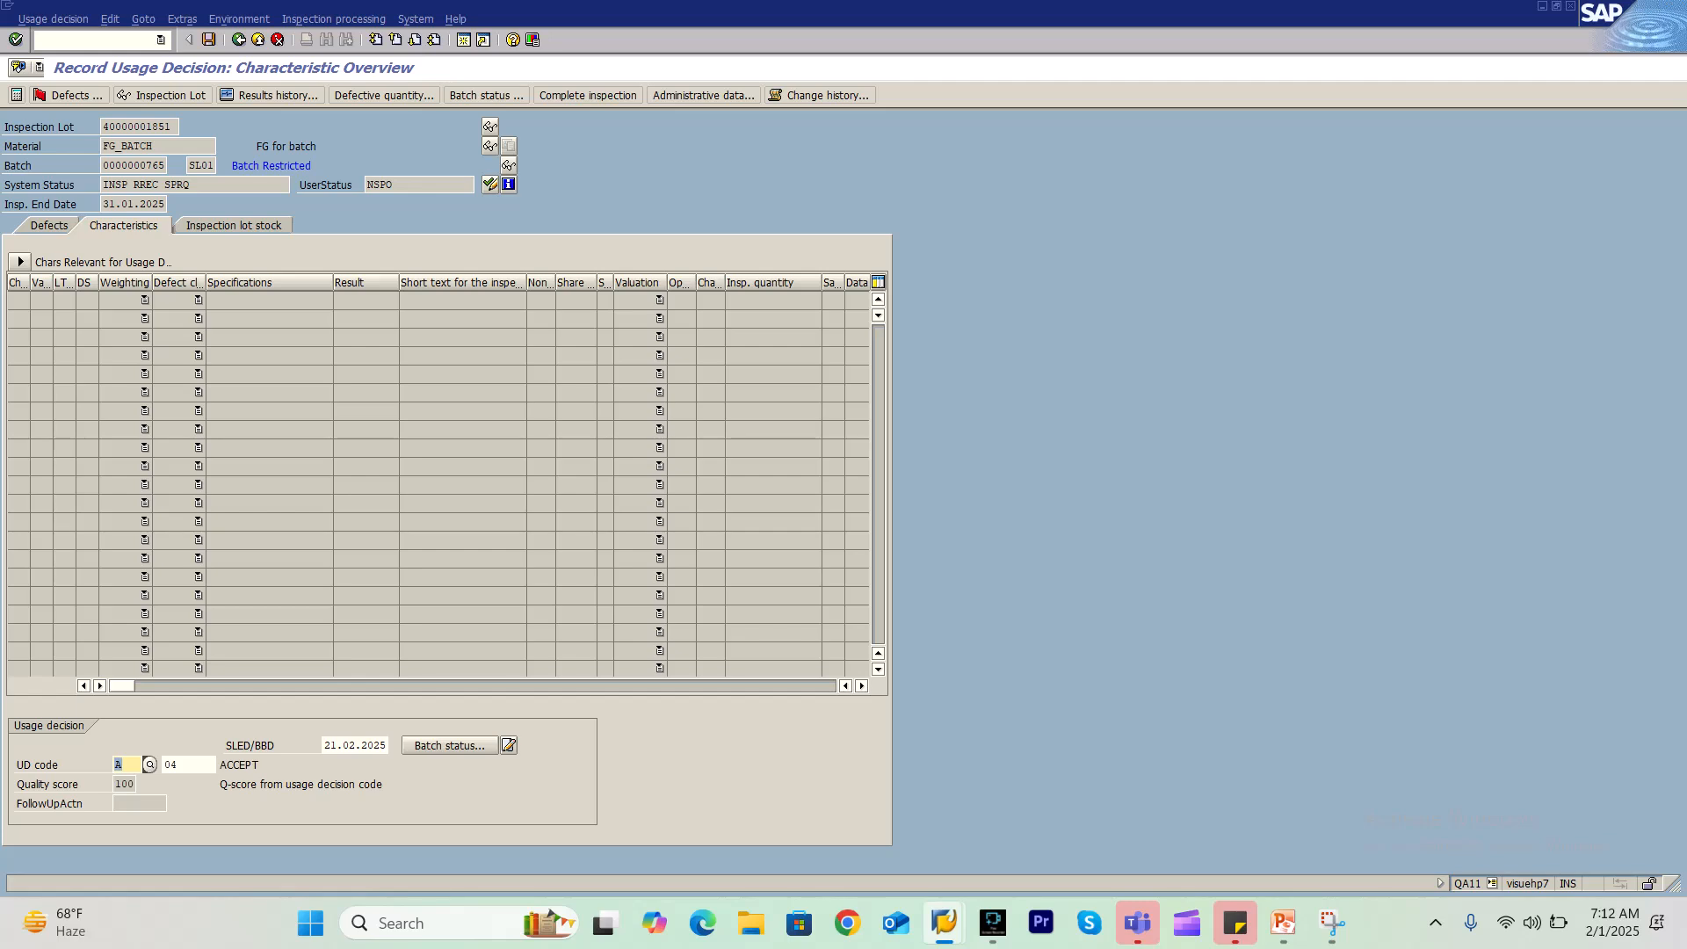
Enter 5 as the inspection lot stock quantity to post to restricted use in SL01, and start saving the decision
click(234, 225)
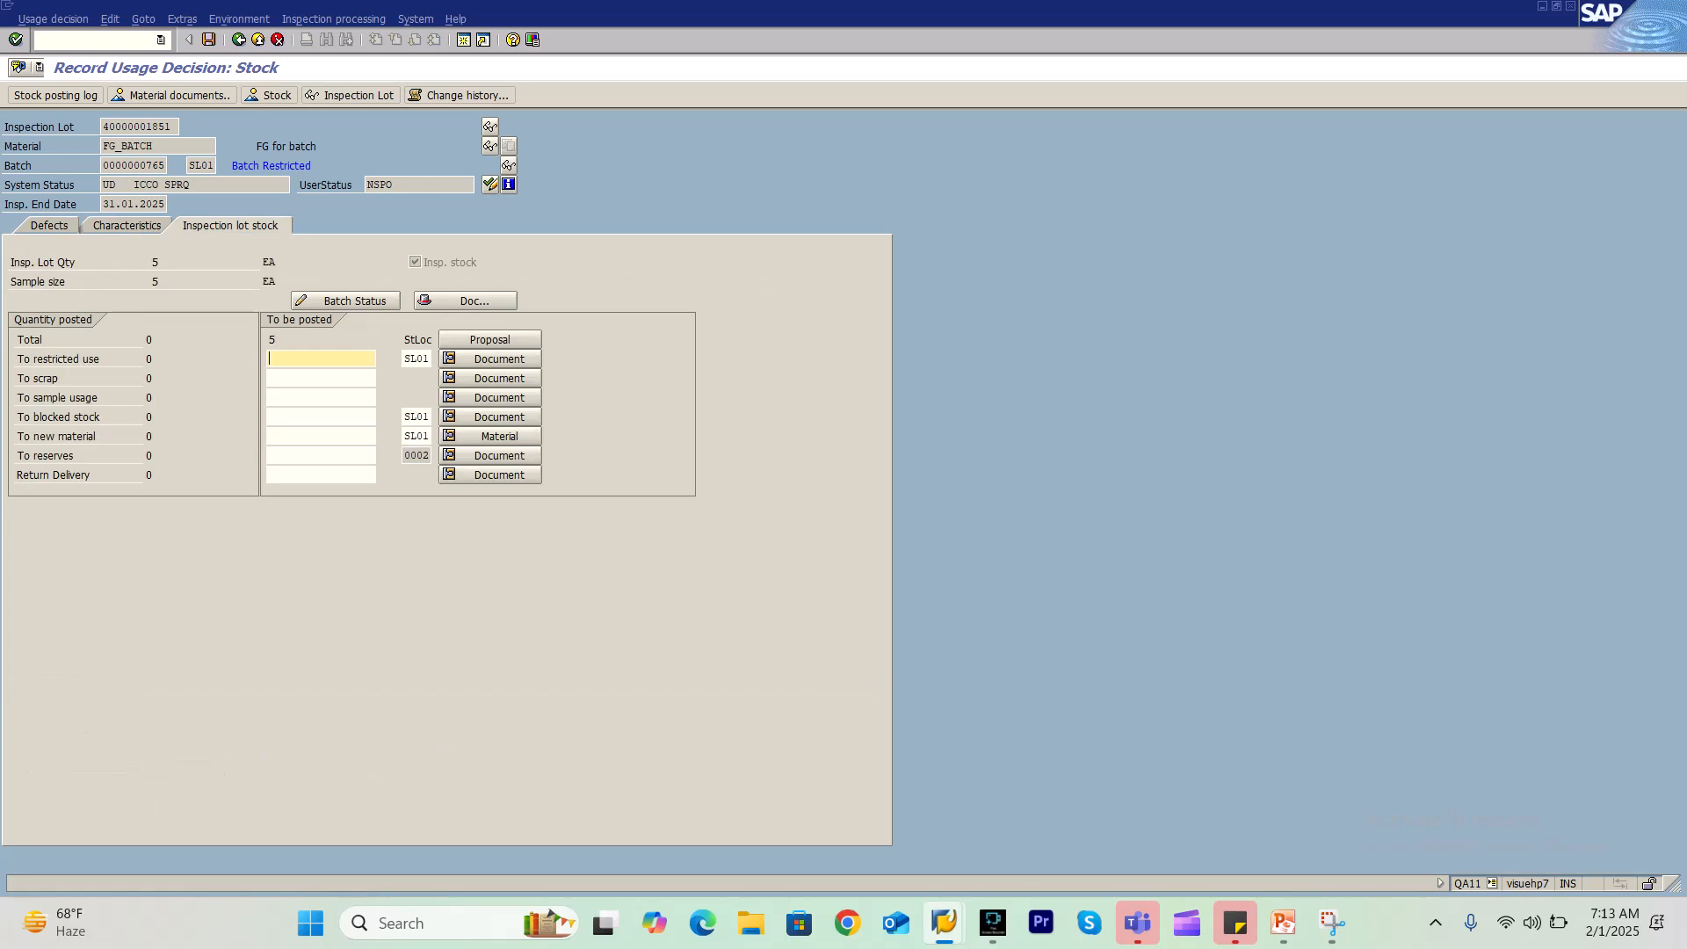
text(5)
key(Return)
key(ctrl+s)
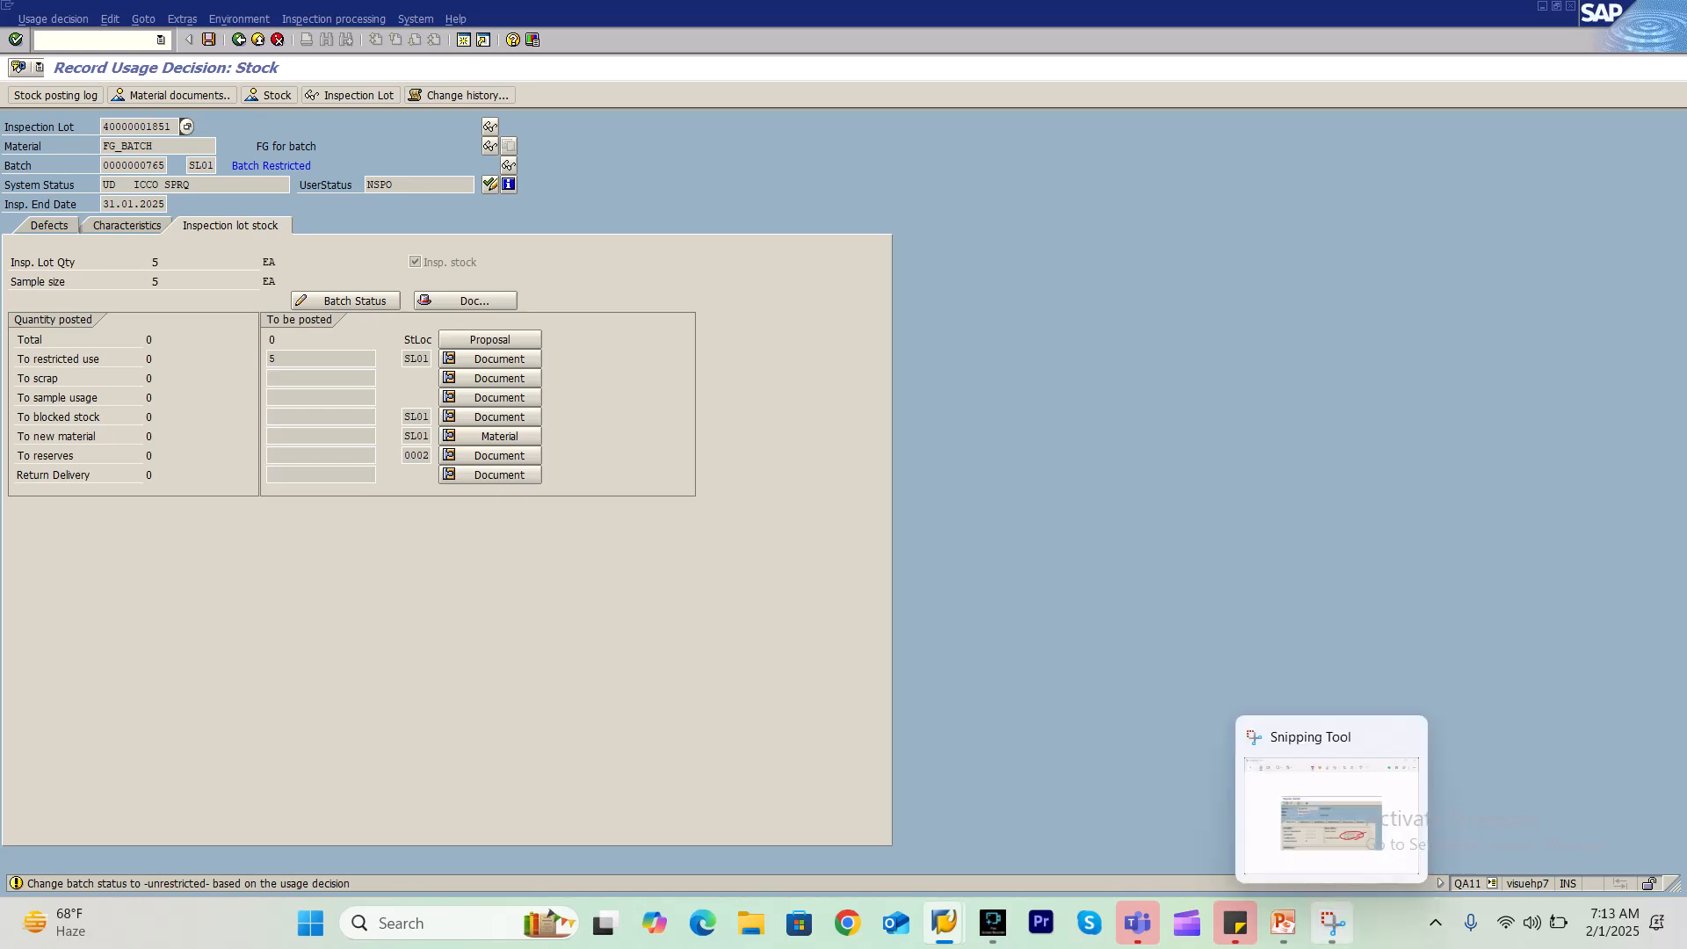
Capture the usage decision stock screen in Snipping Tool and circle the batch status change message in red
click(1332, 923)
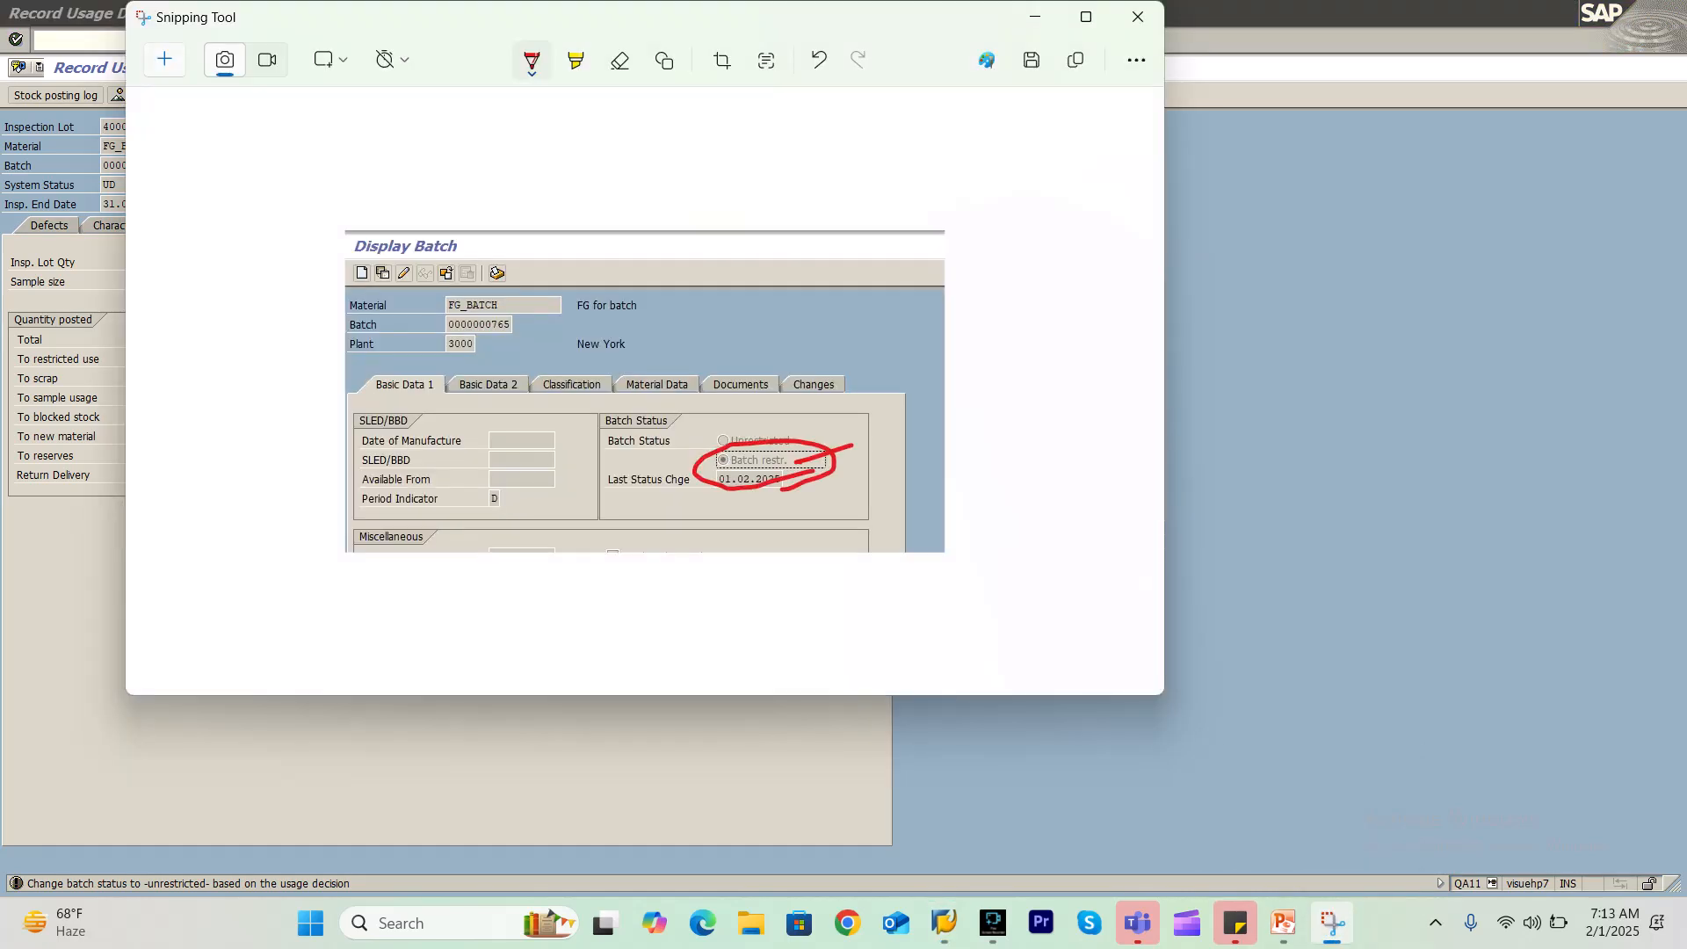
click(164, 60)
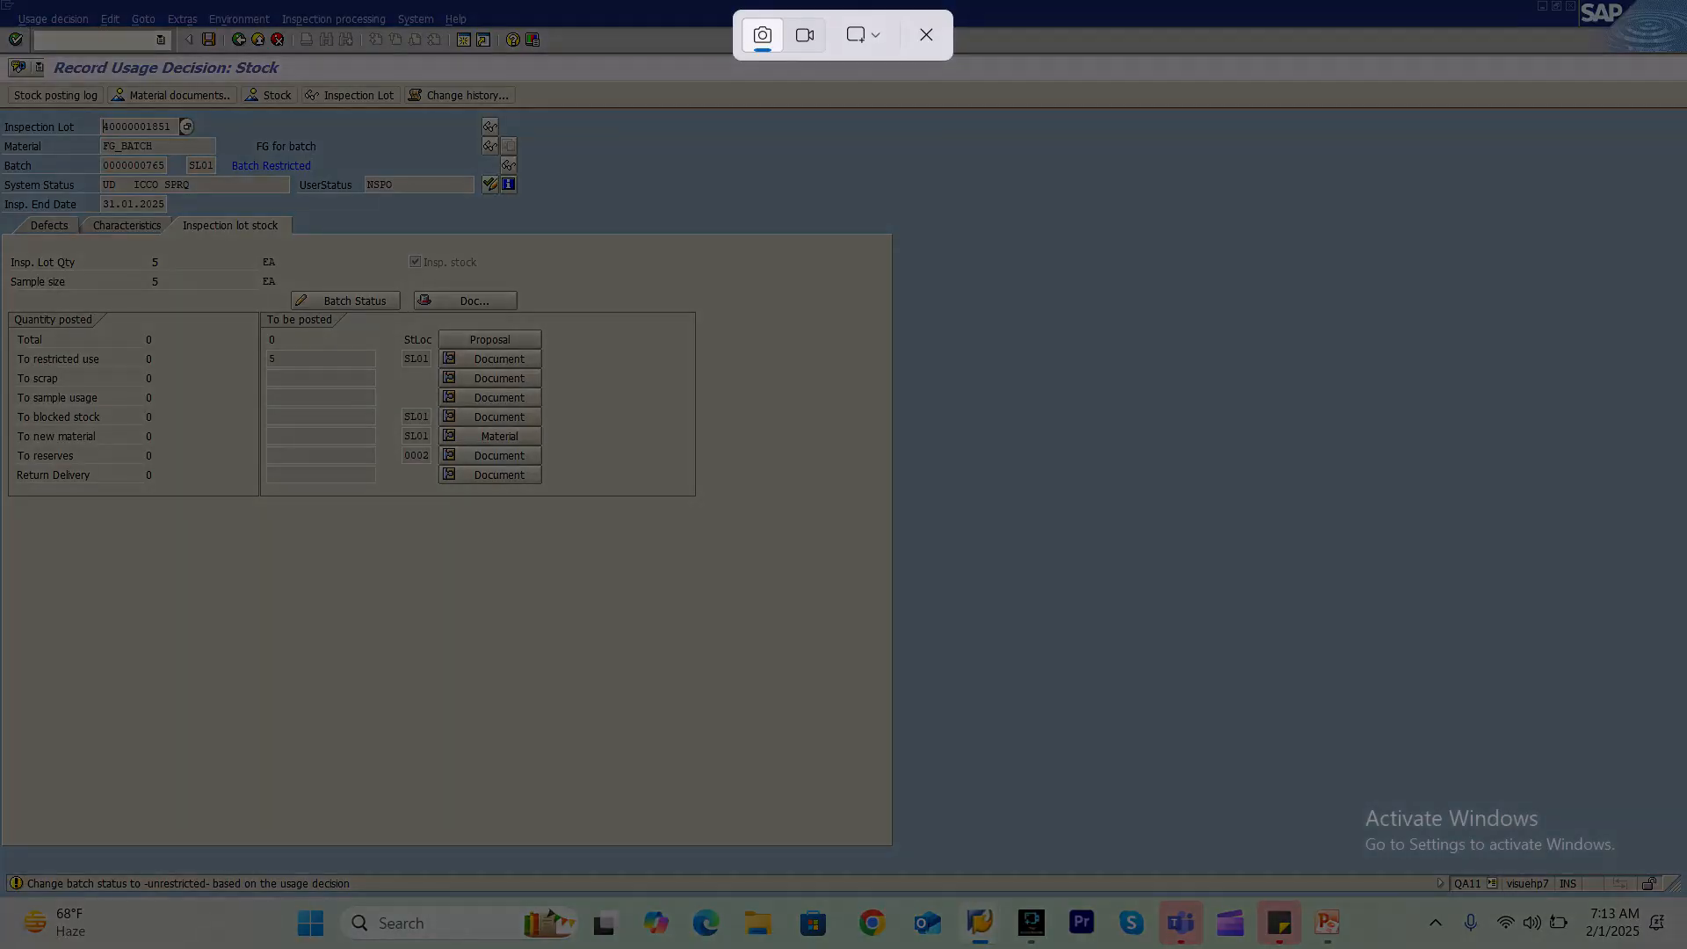
drag(3, 49, 835, 901)
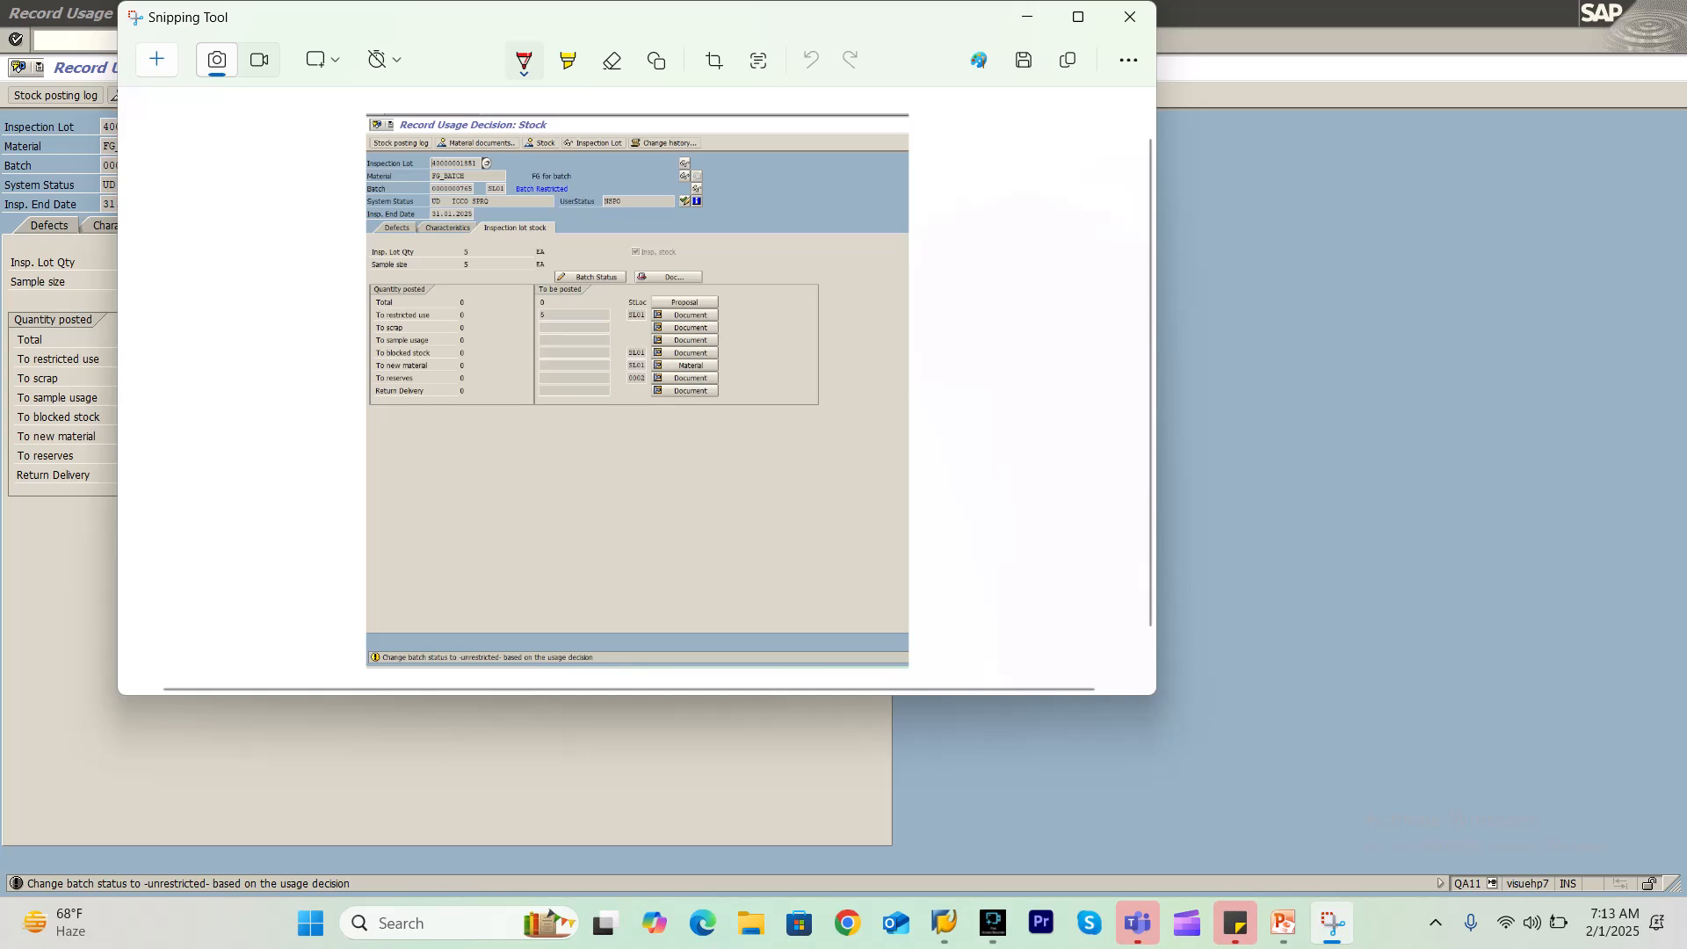
mouse_move(626, 663)
mouse_down()
mouse_move(412, 681)
mouse_move(405, 575)
mouse_move(643, 639)
mouse_move(587, 670)
mouse_up()
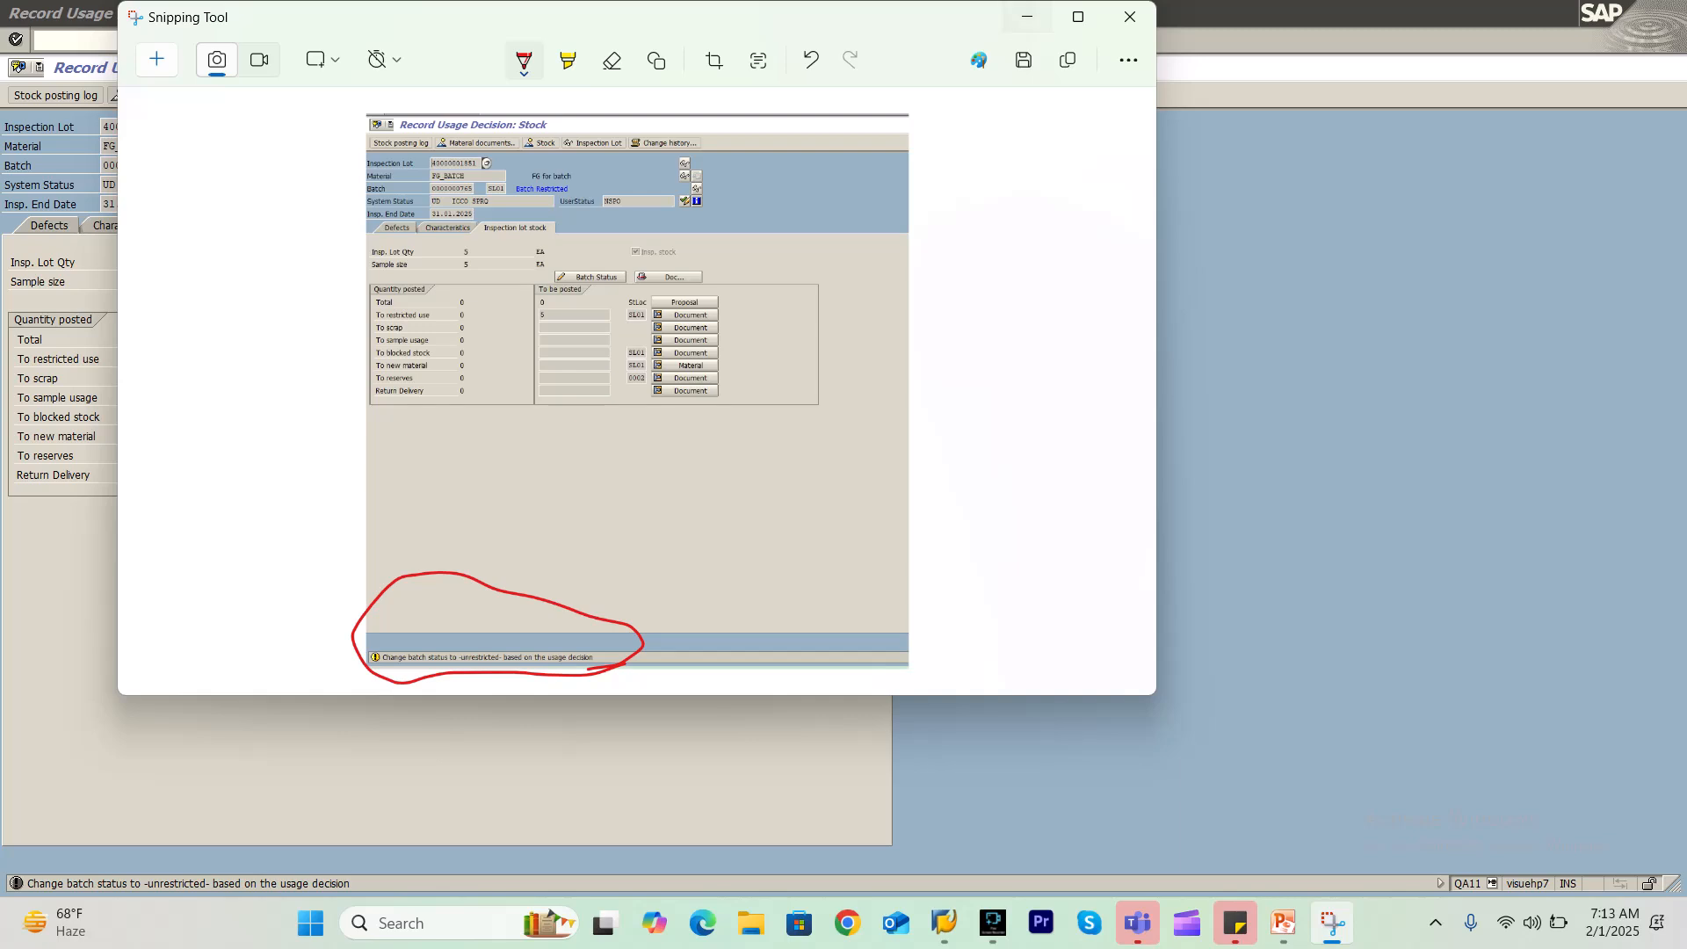
click(1027, 17)
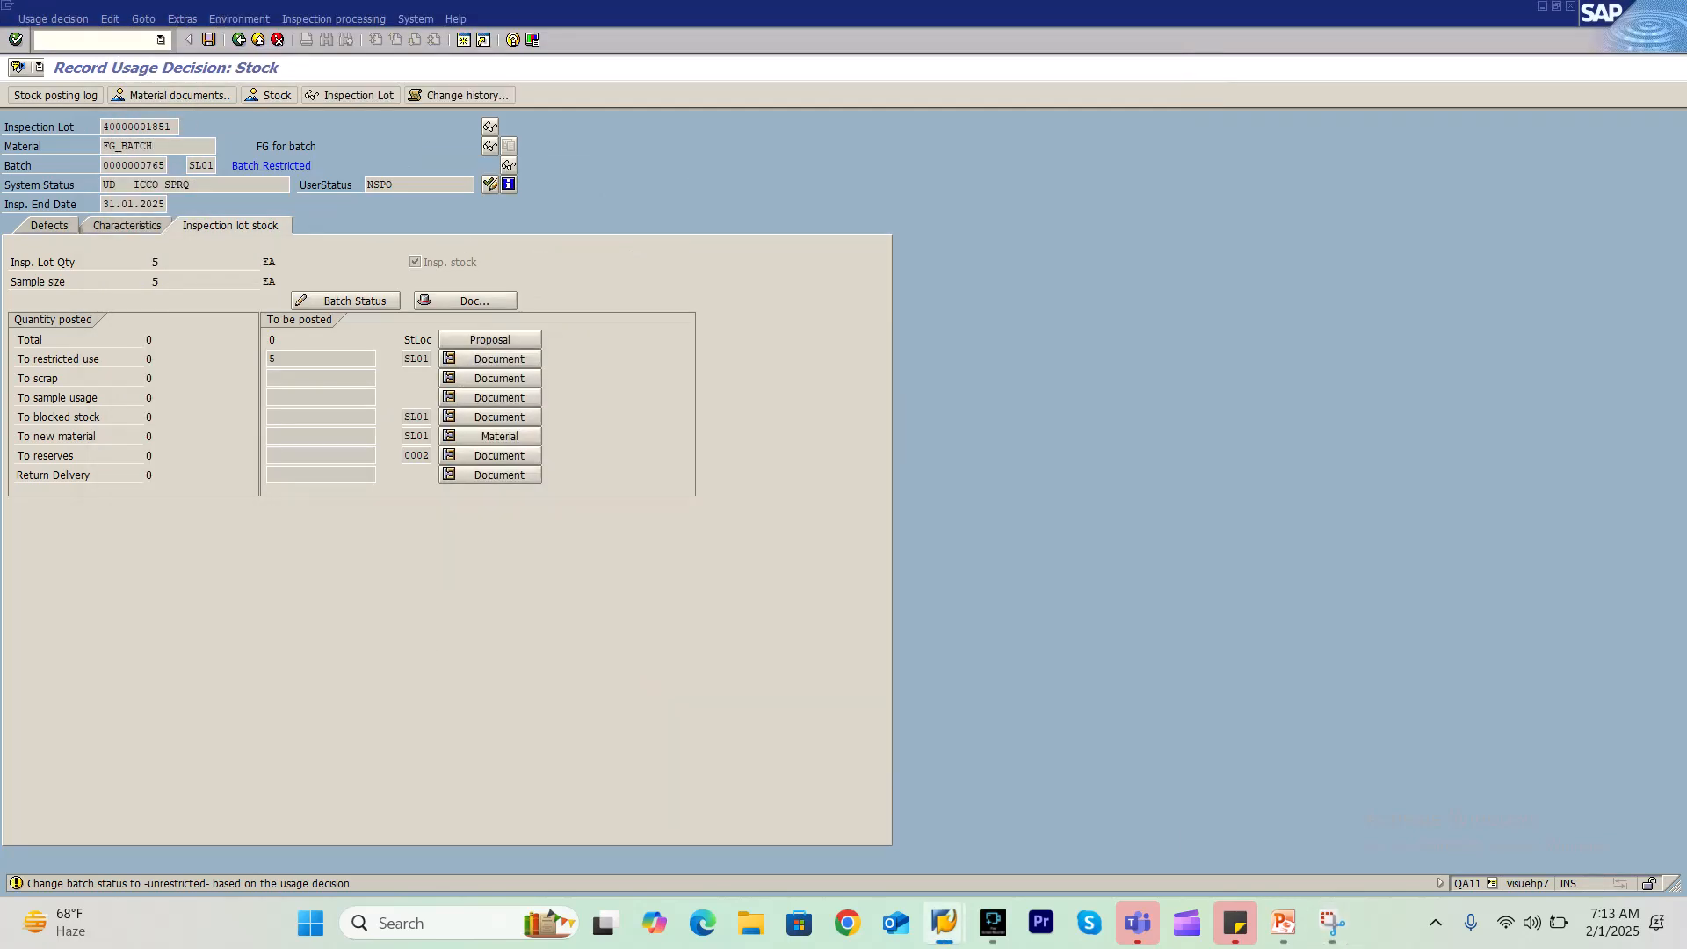
Save the usage decision and reload the FG_BATCH batch in the Display Batch session to check its status
key(ctrl+s)
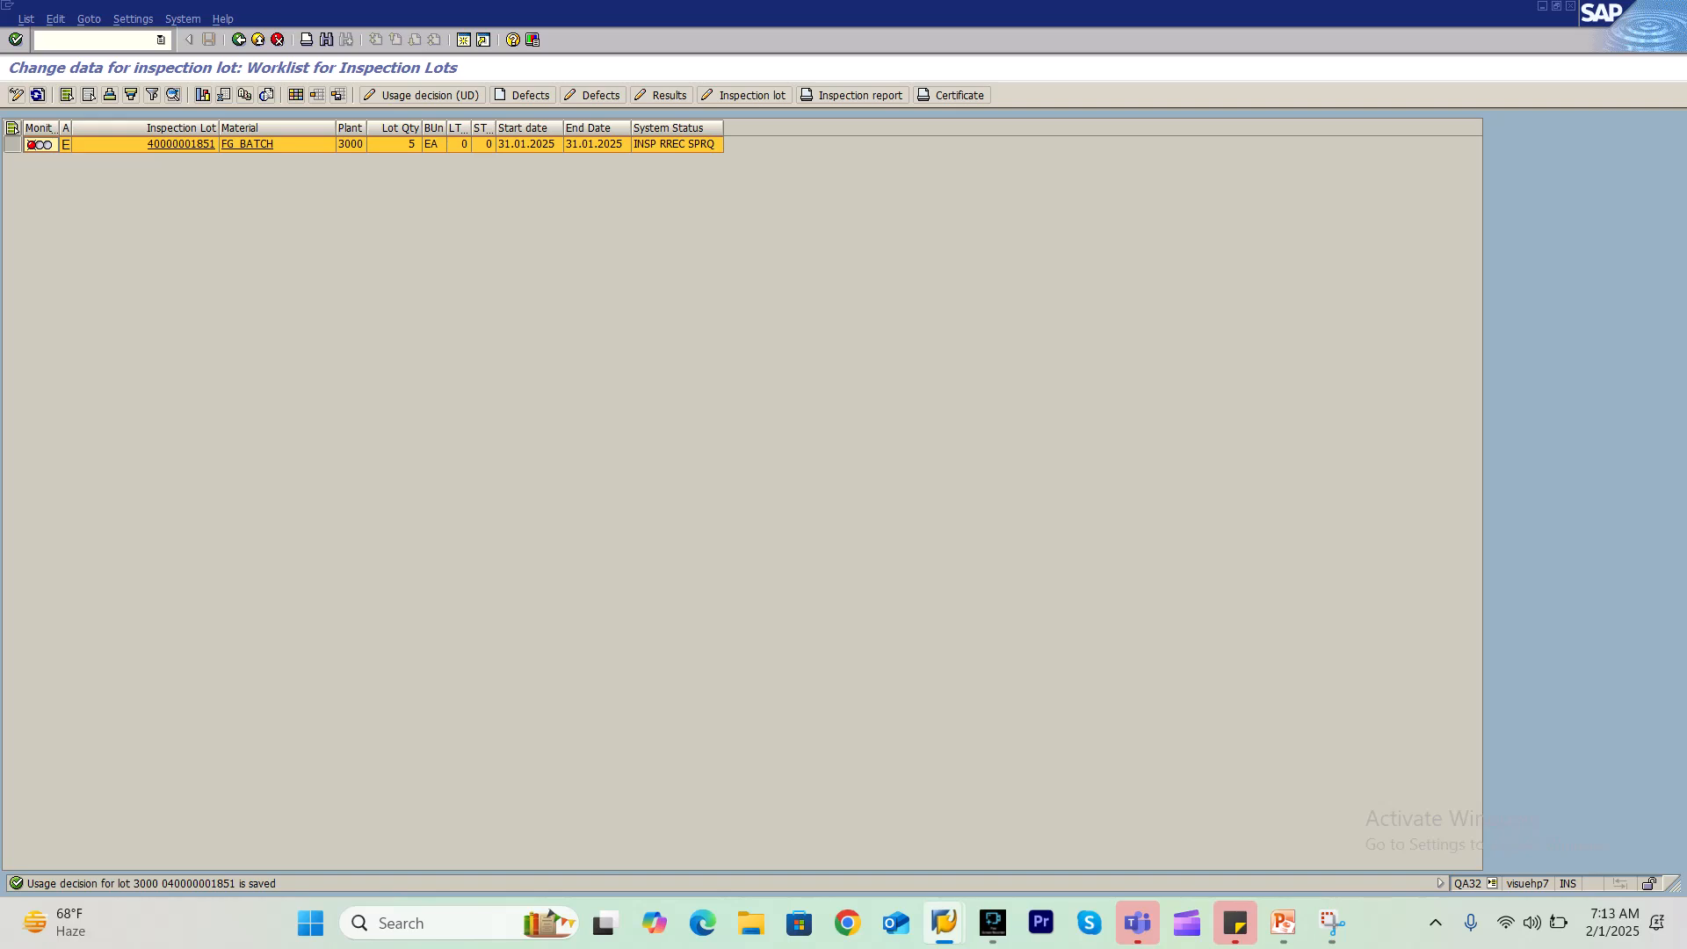
mouse_move(944, 922)
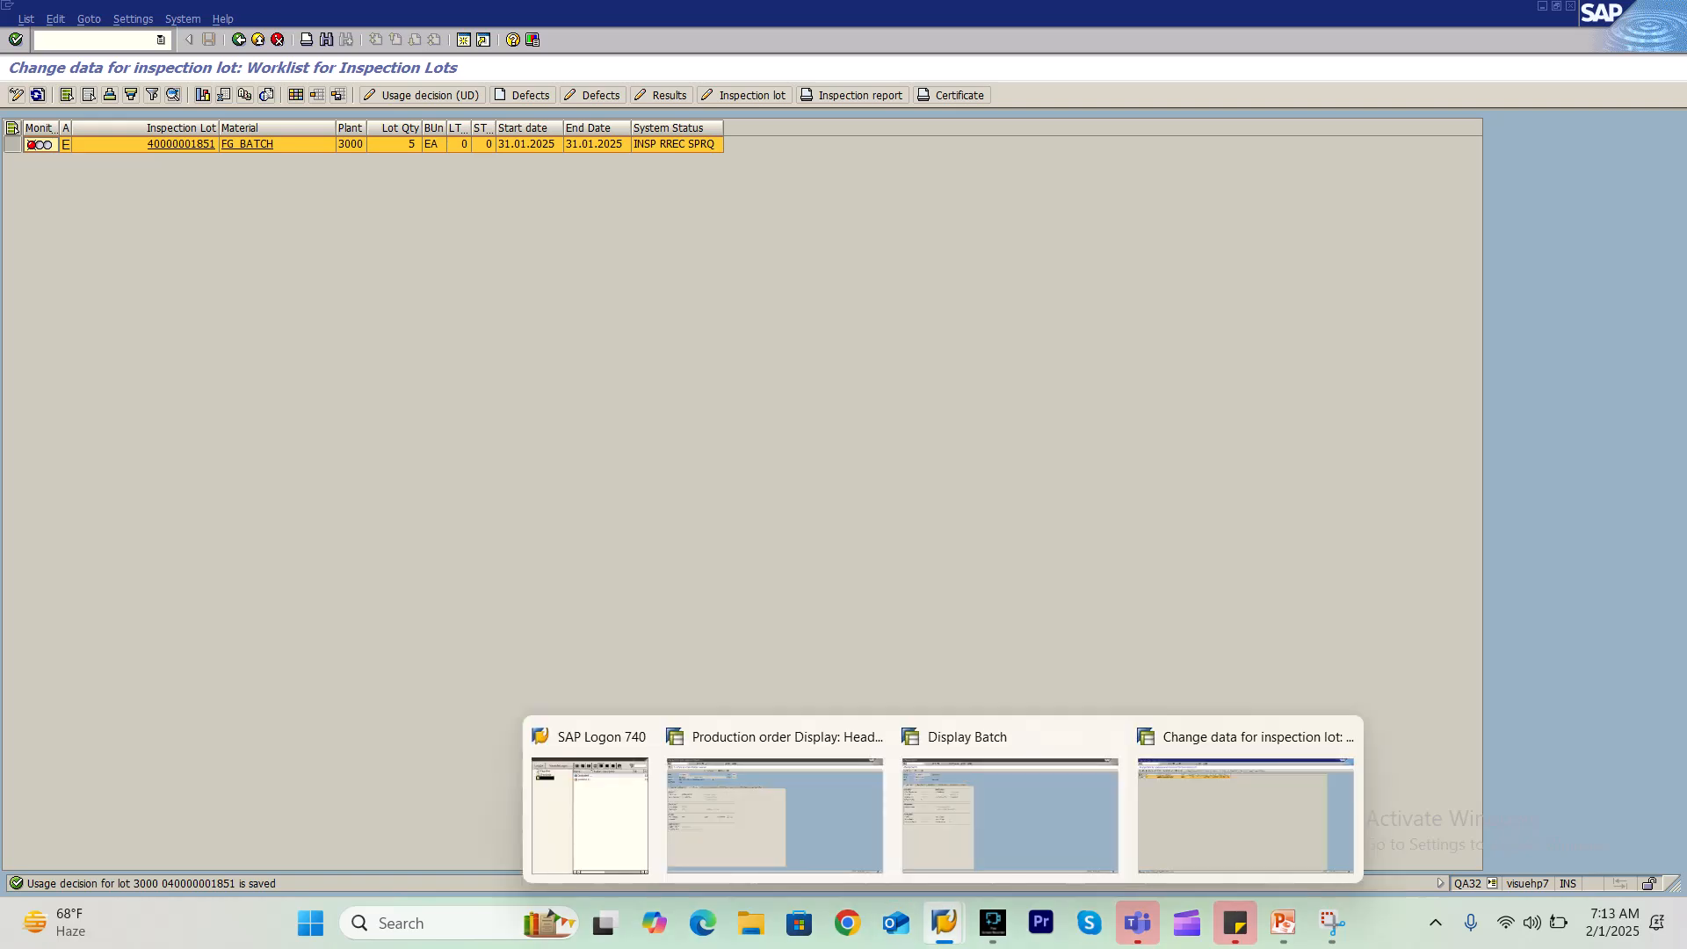
click(413, 282)
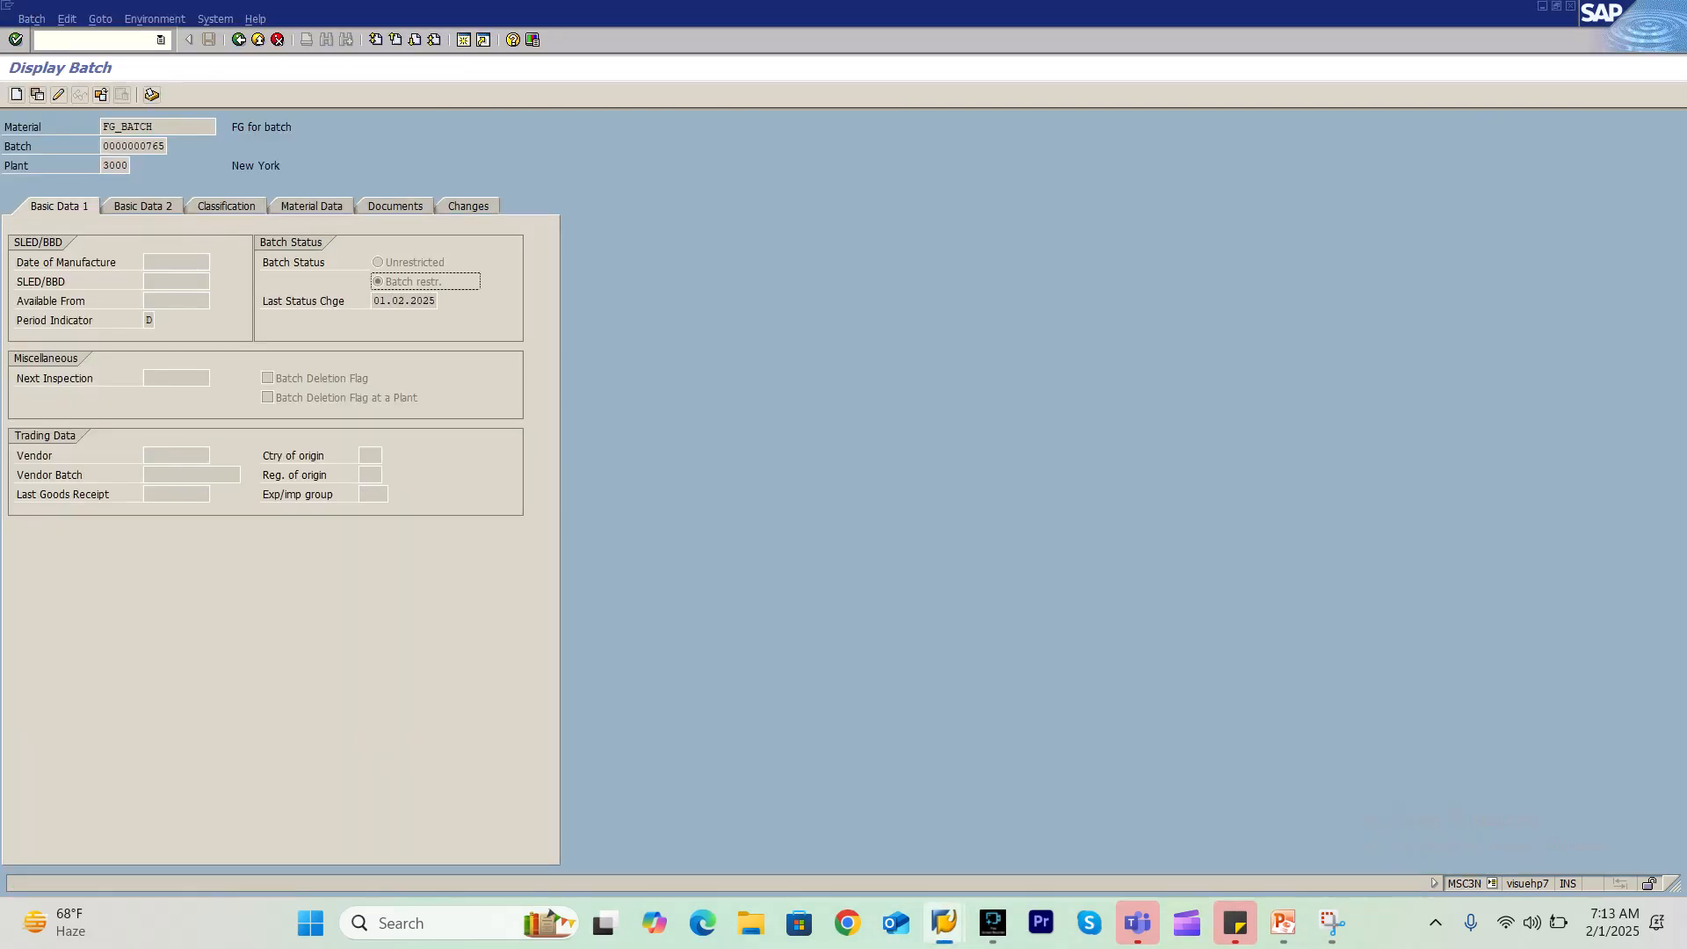
click(239, 40)
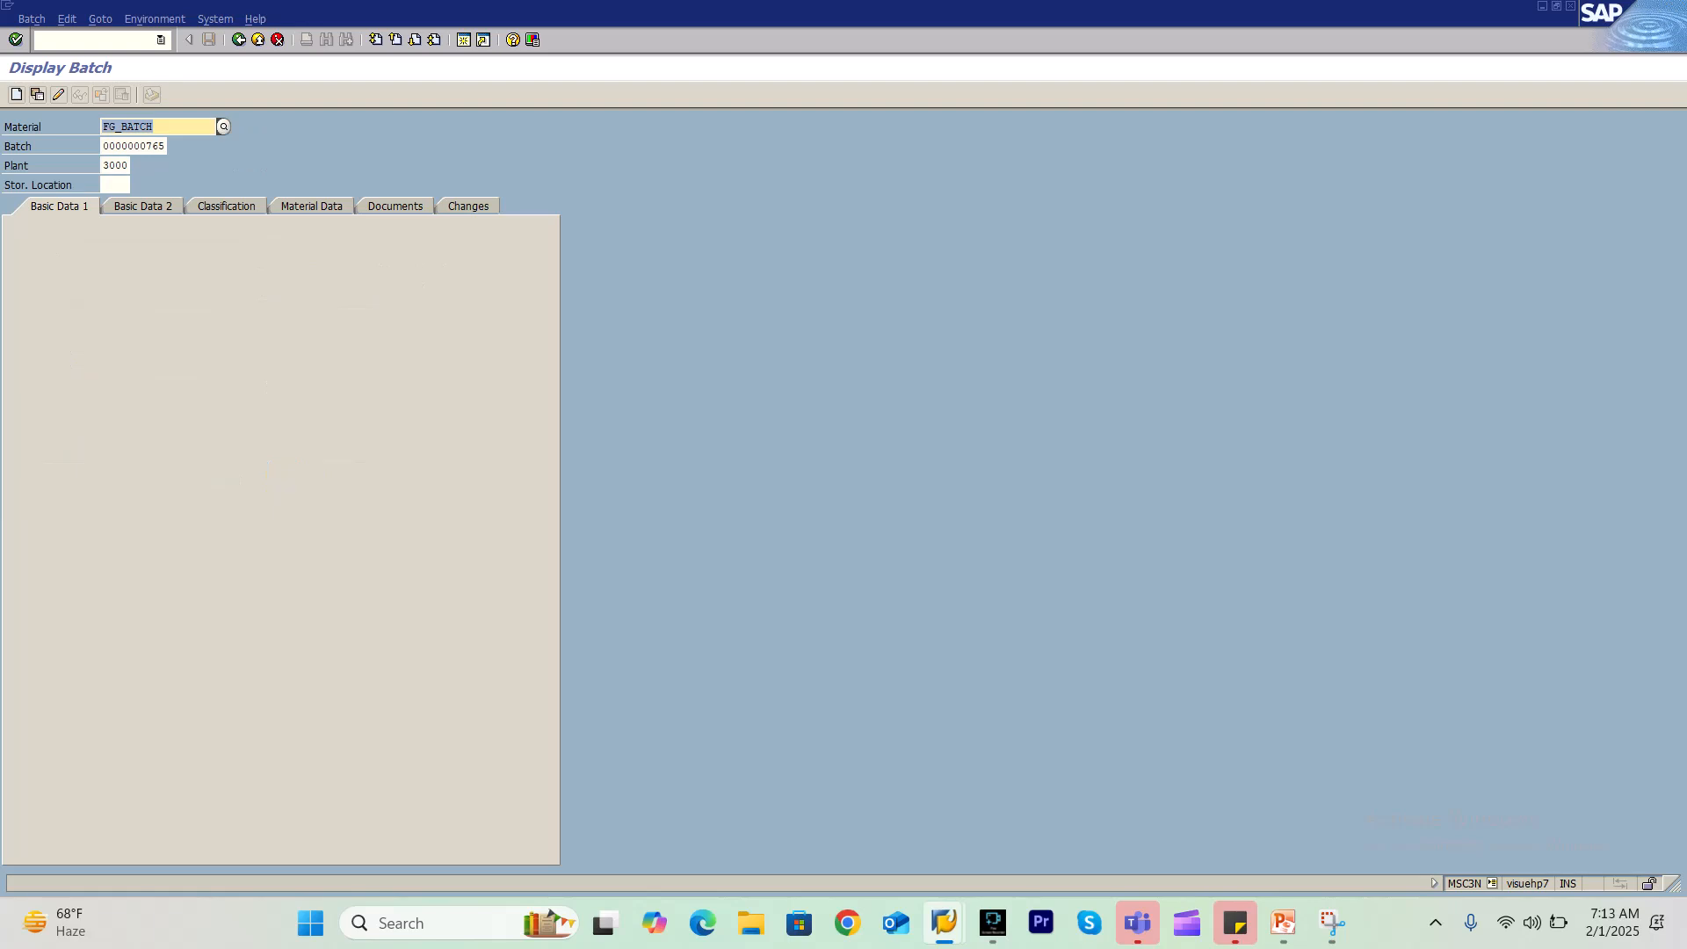
key(Return)
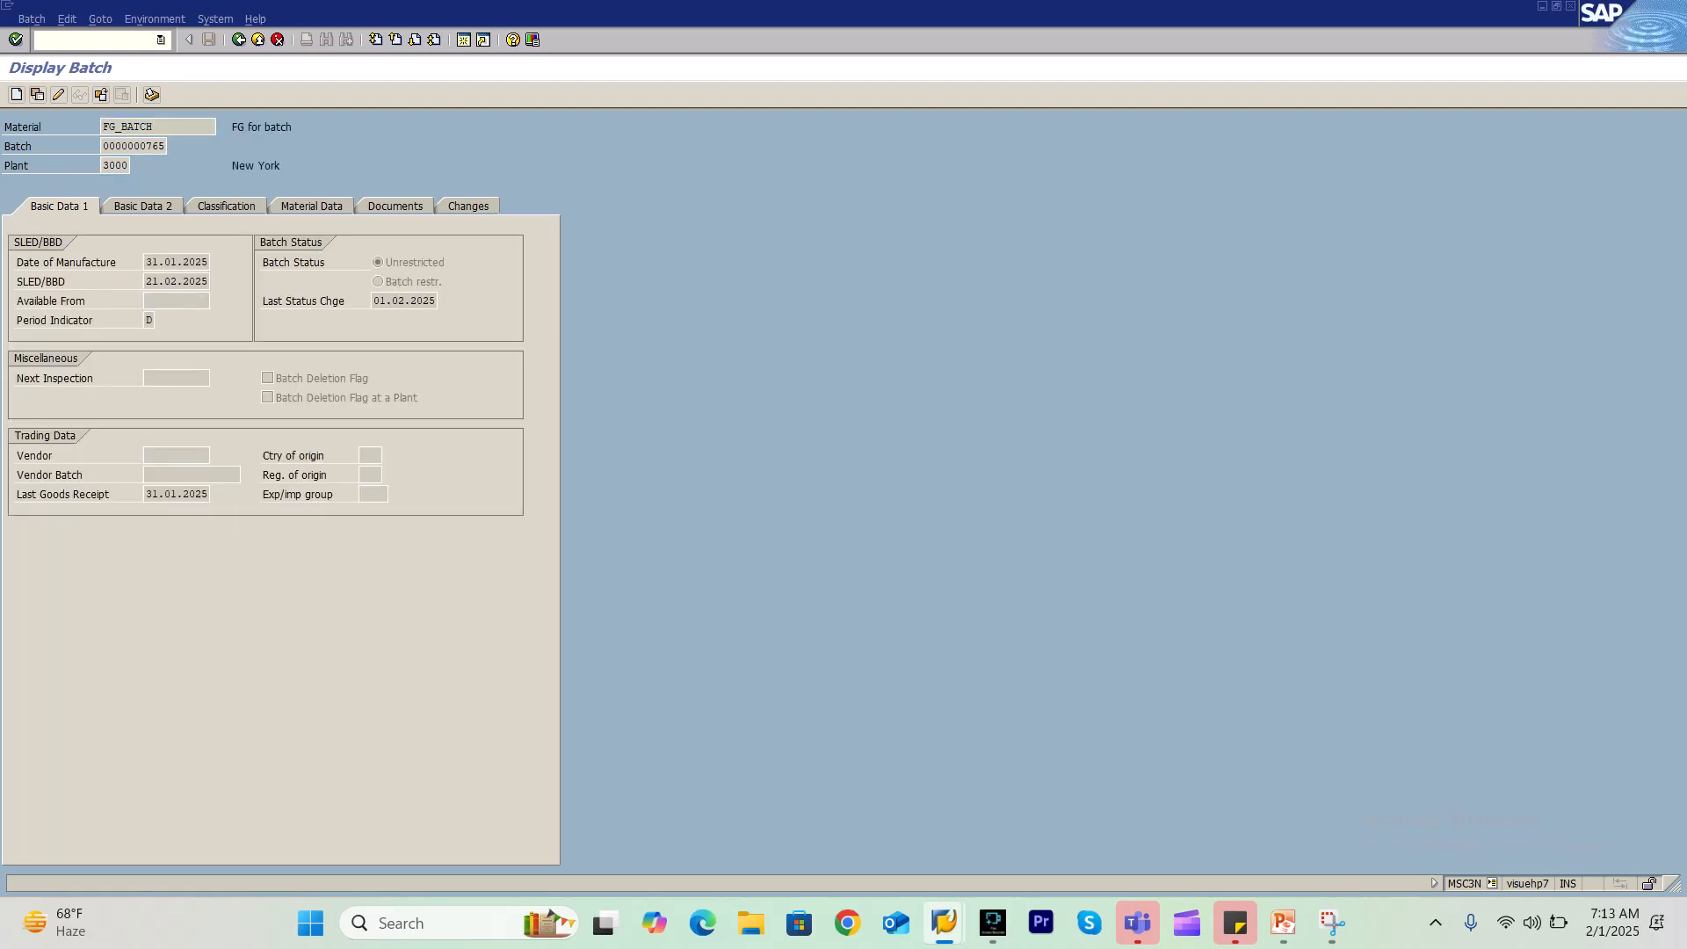
Replace the old Snipping Tool capture with one of the batch's basic data and mark the Unrestricted status in red
click(1332, 923)
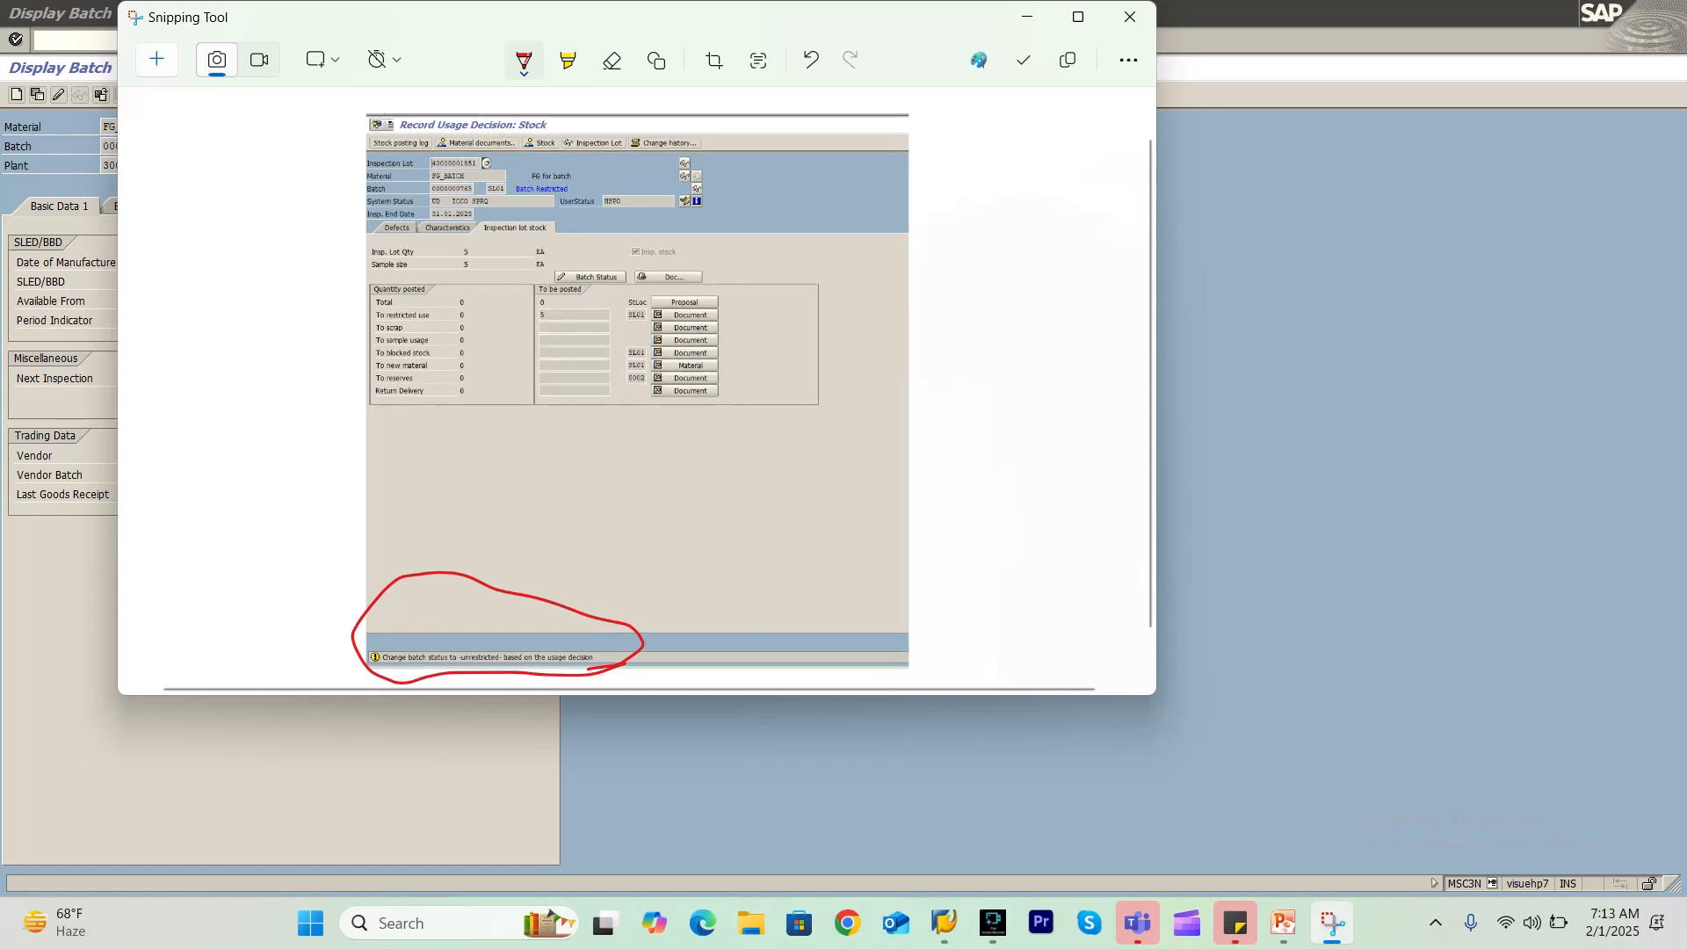
click(1130, 17)
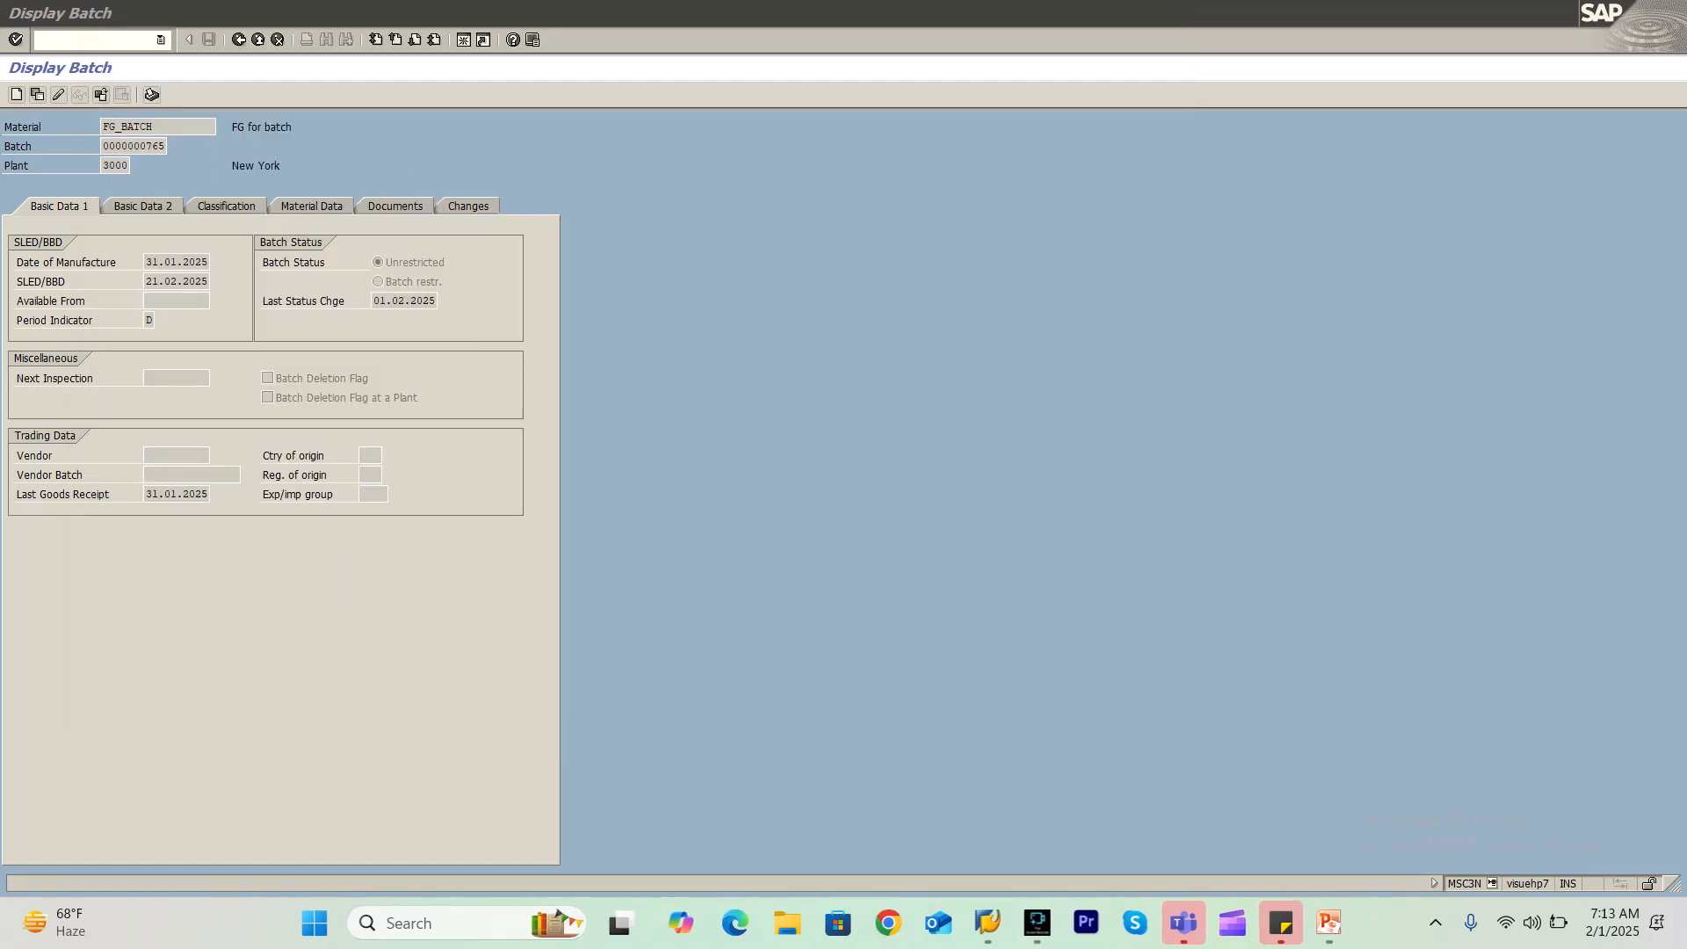
key(super+shift+s)
drag(8, 100, 548, 388)
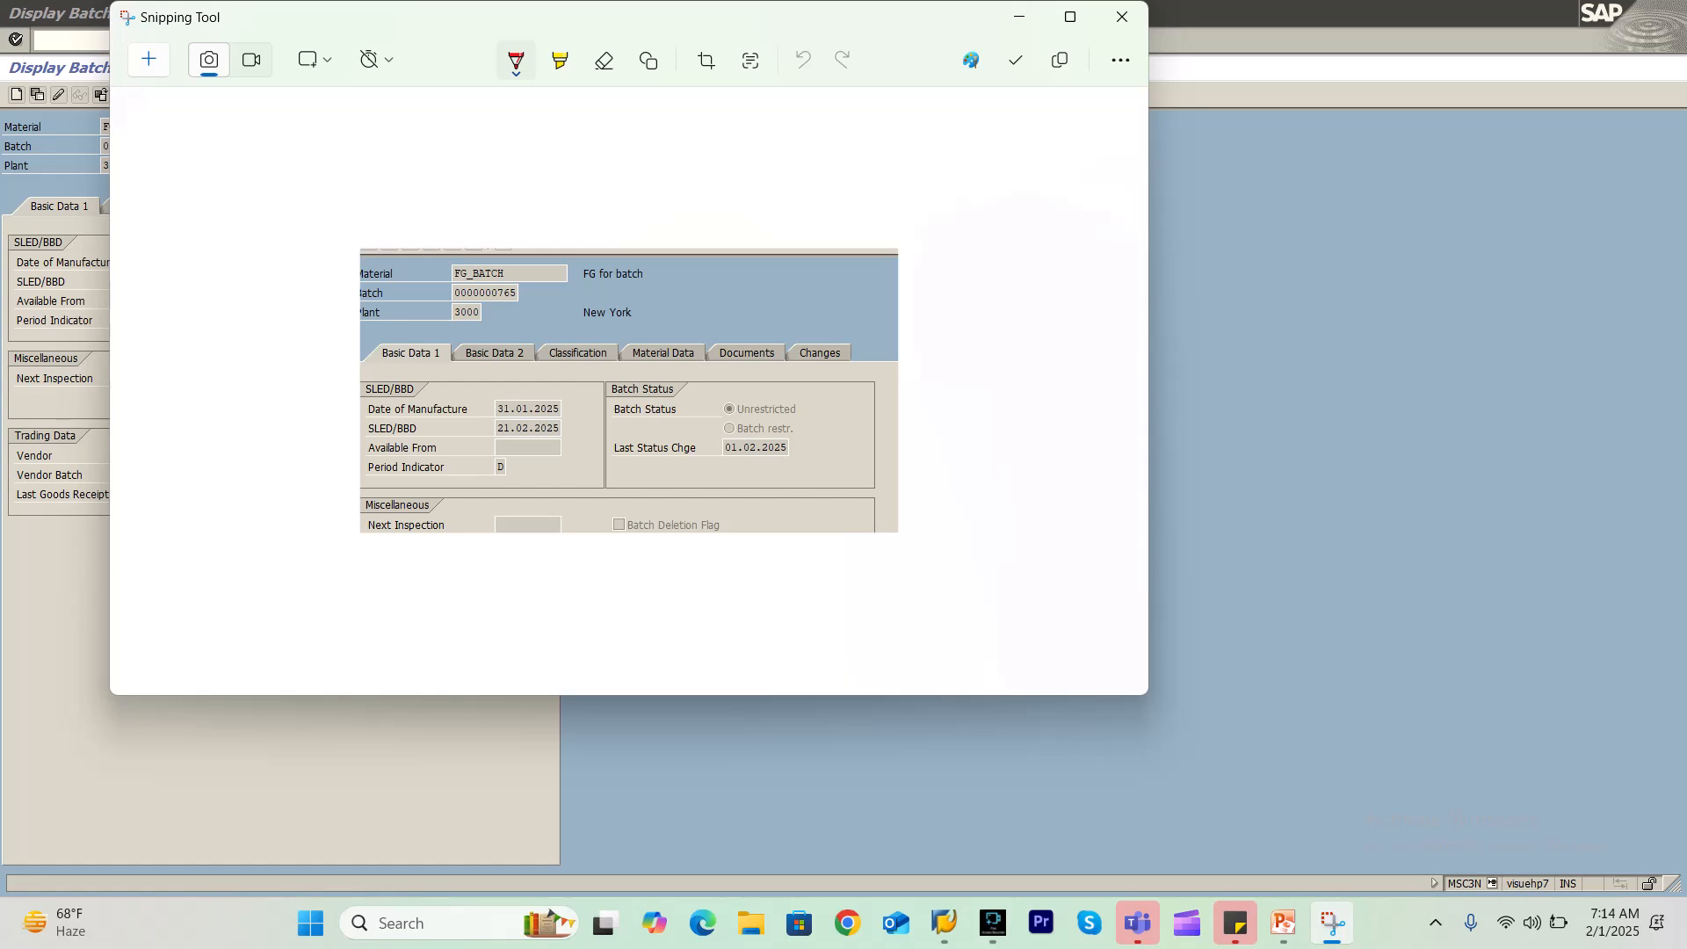
mouse_move(805, 390)
mouse_down()
mouse_move(708, 398)
mouse_move(722, 418)
mouse_move(819, 408)
mouse_up()
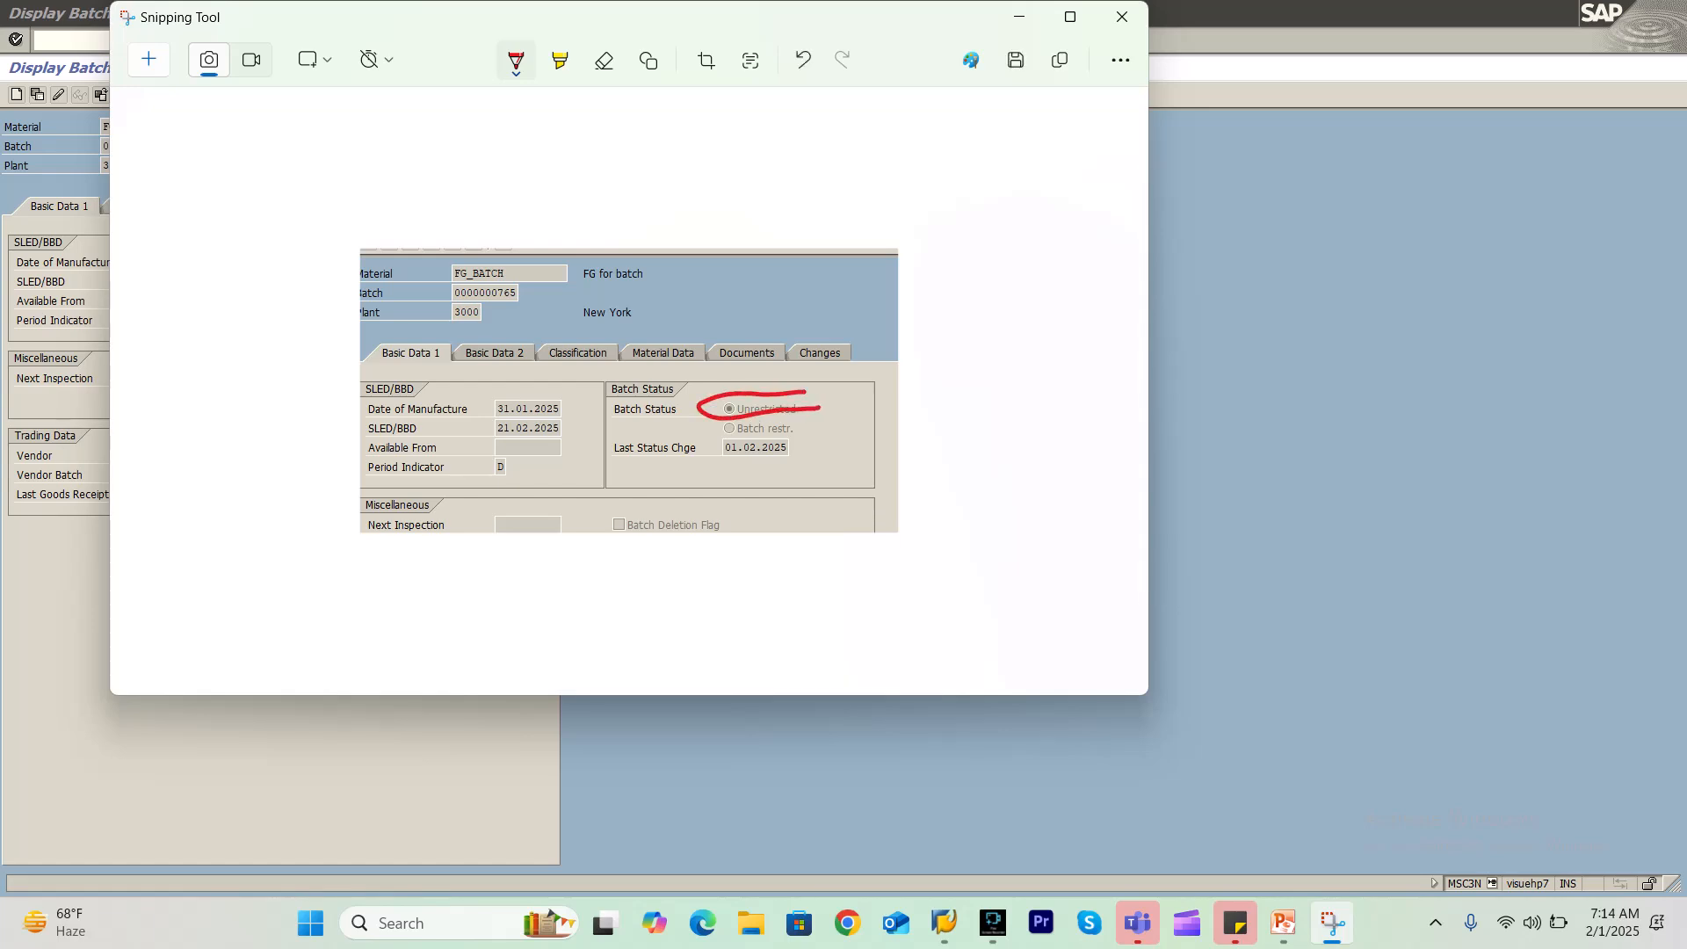
key(ctrl+z)
drag(714, 415, 813, 419)
key(alt+Tab)
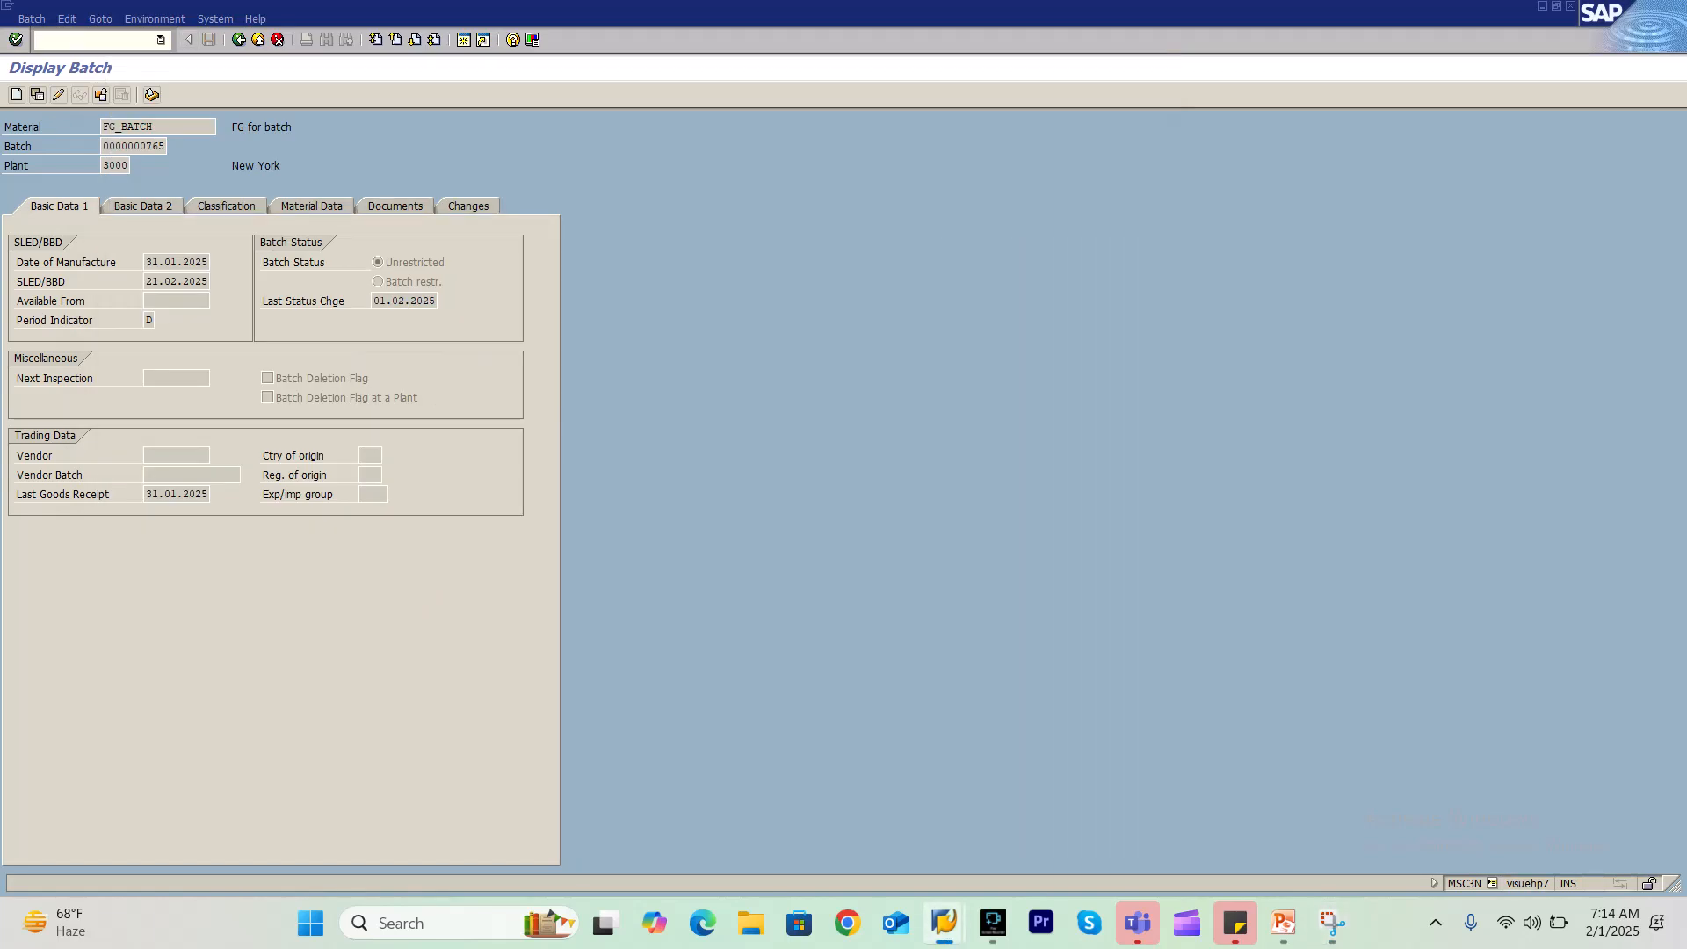
Run the MMBE stock overview for FG_BATCH in plant 3000 and select the batch's unrestricted-use quantity
text(/nmmbe)
key(Return)
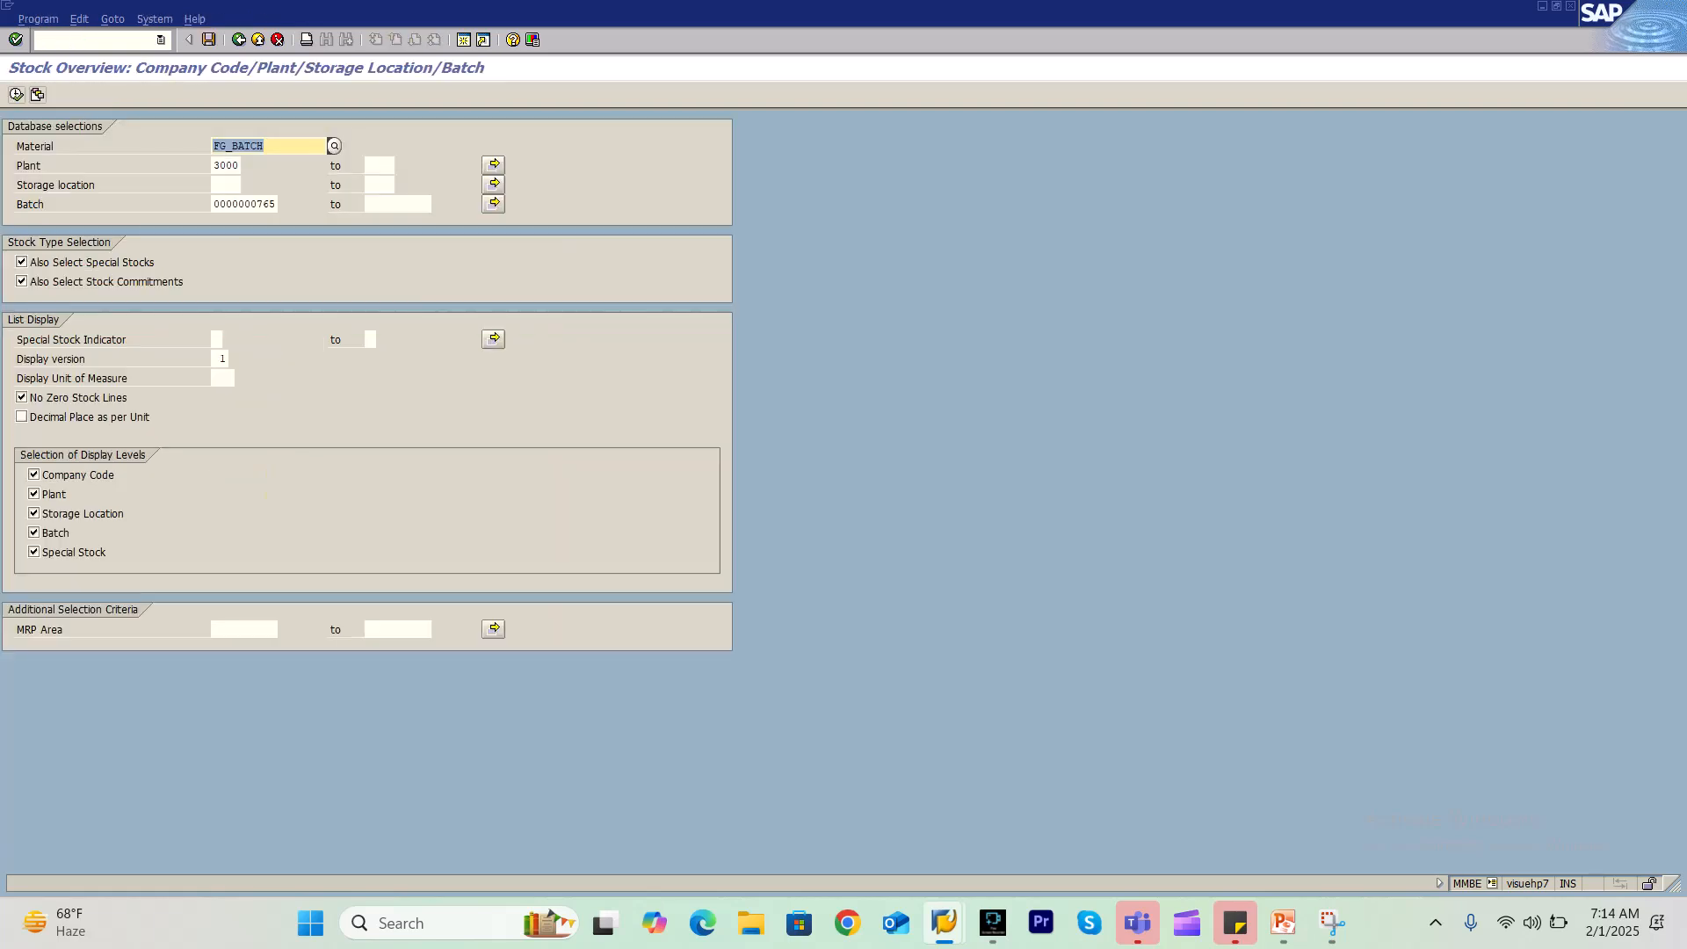
key(F8)
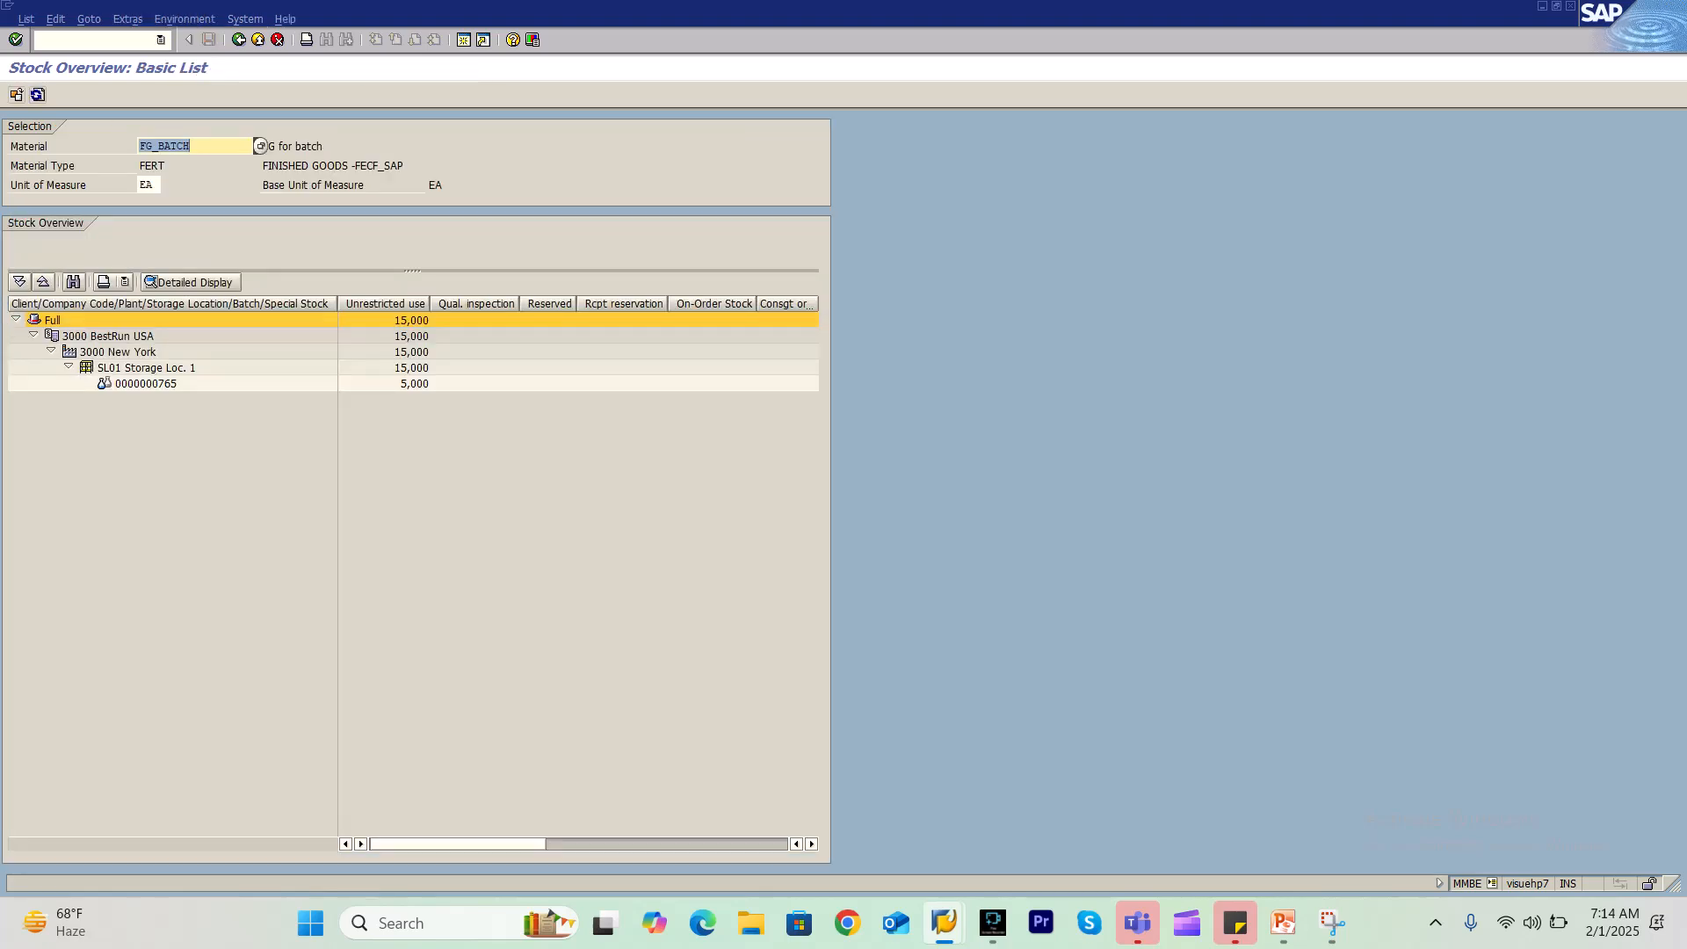
click(411, 384)
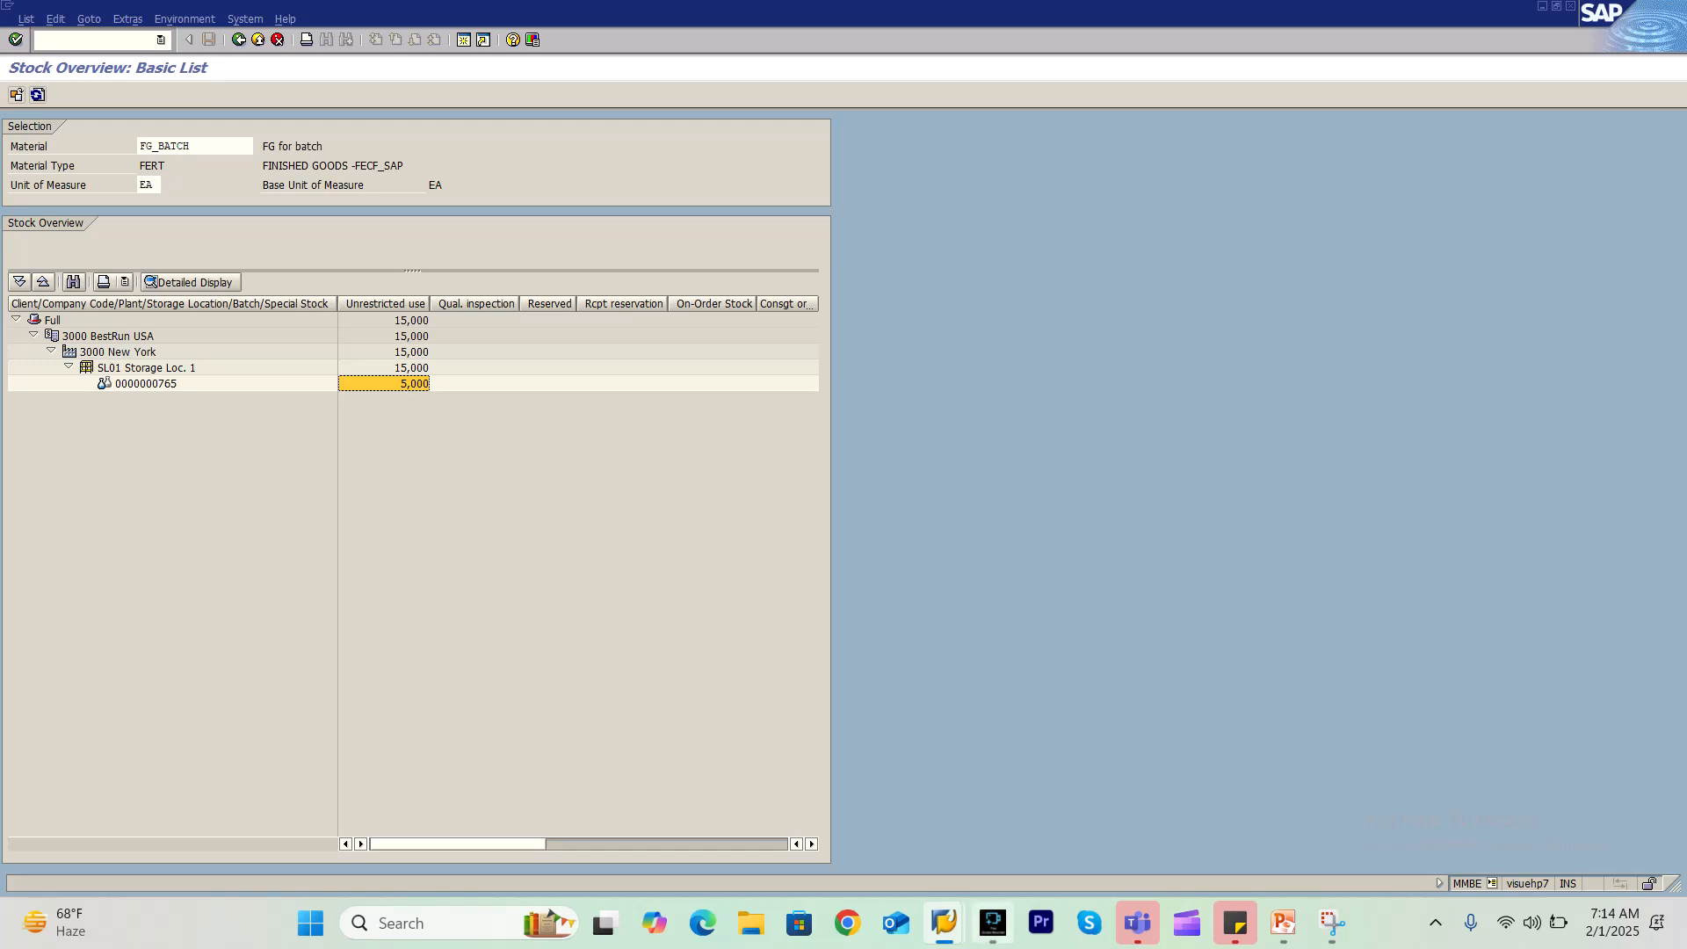
click(992, 923)
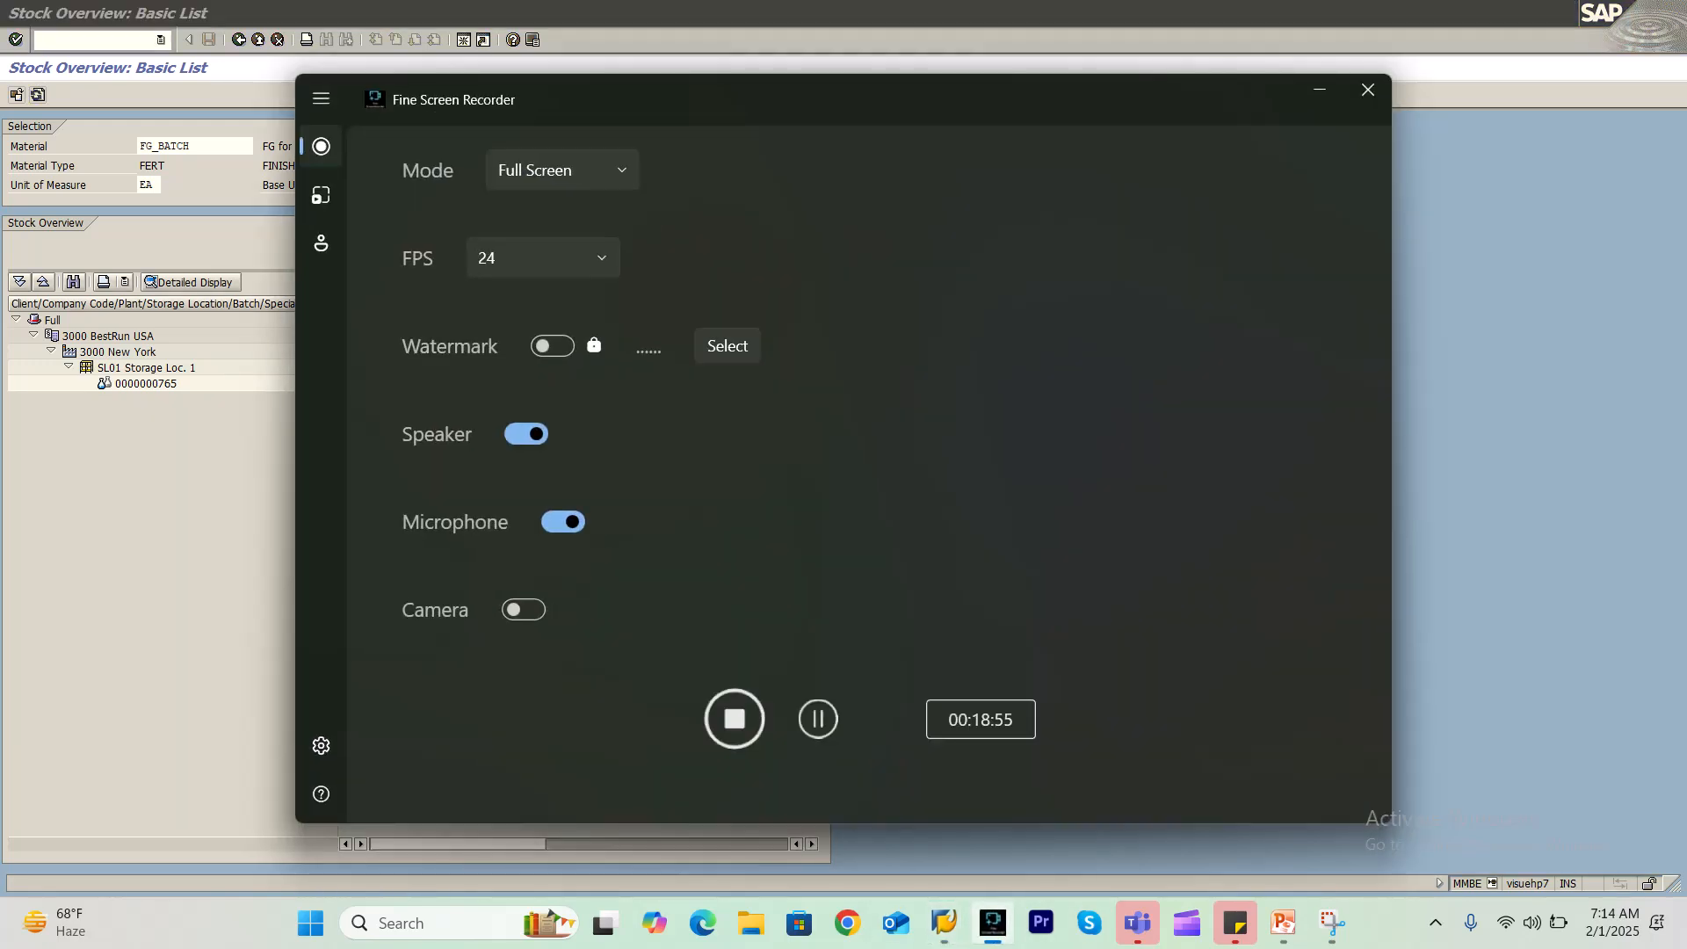